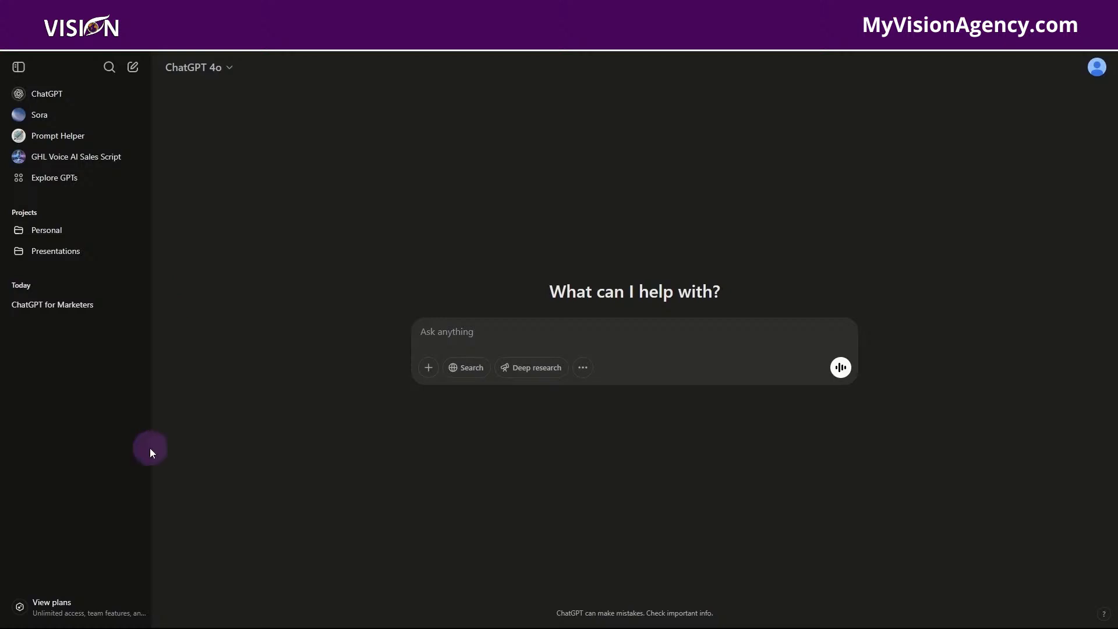
Step: View the personal subscription plans, comparing Plus and Pro, and close the plan overview
{"action": "left_click", "coordinate": [79, 603]}
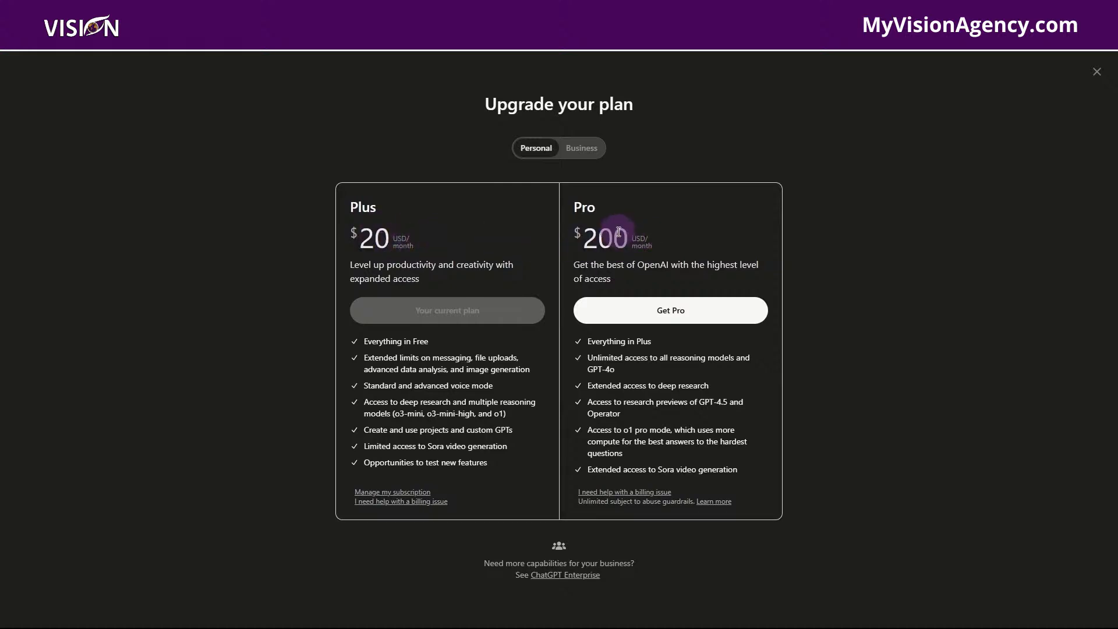
{"action": "left_click", "coordinate": [1096, 72]}
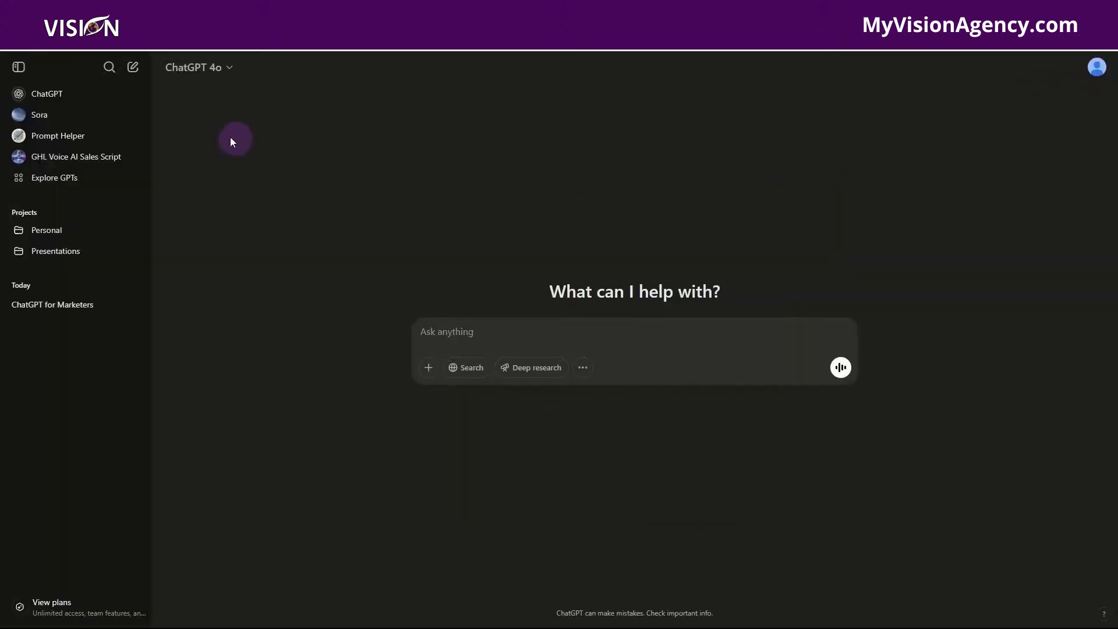
Step: Collapse and reopen the sidebar, and start a new chat
{"action": "left_click", "coordinate": [19, 67]}
{"action": "left_click", "coordinate": [19, 67]}
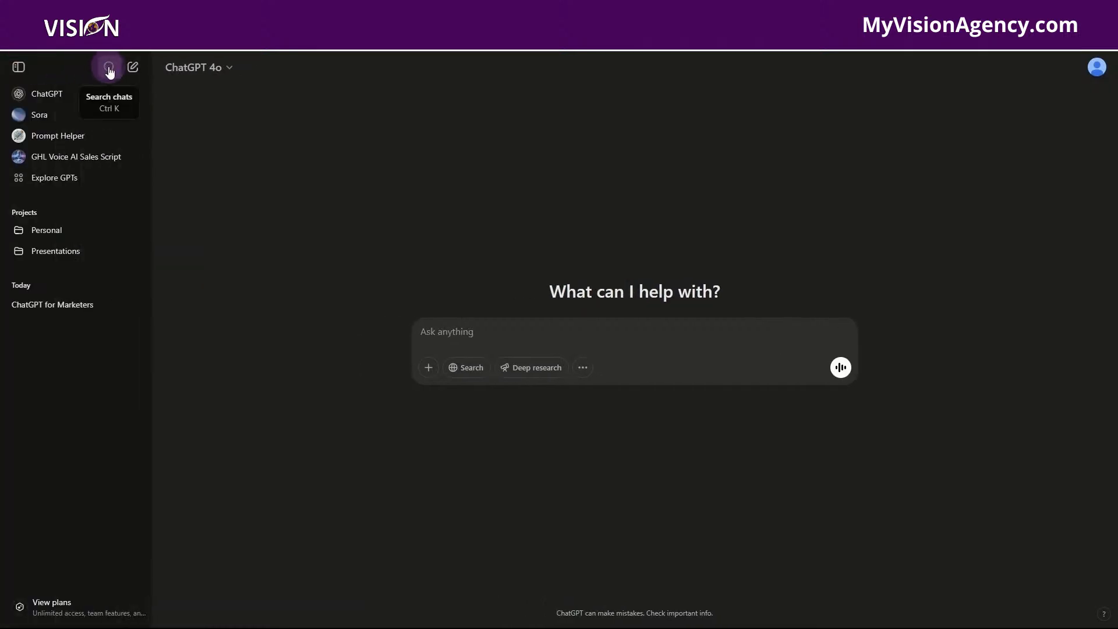
{"action": "left_click", "coordinate": [135, 70]}
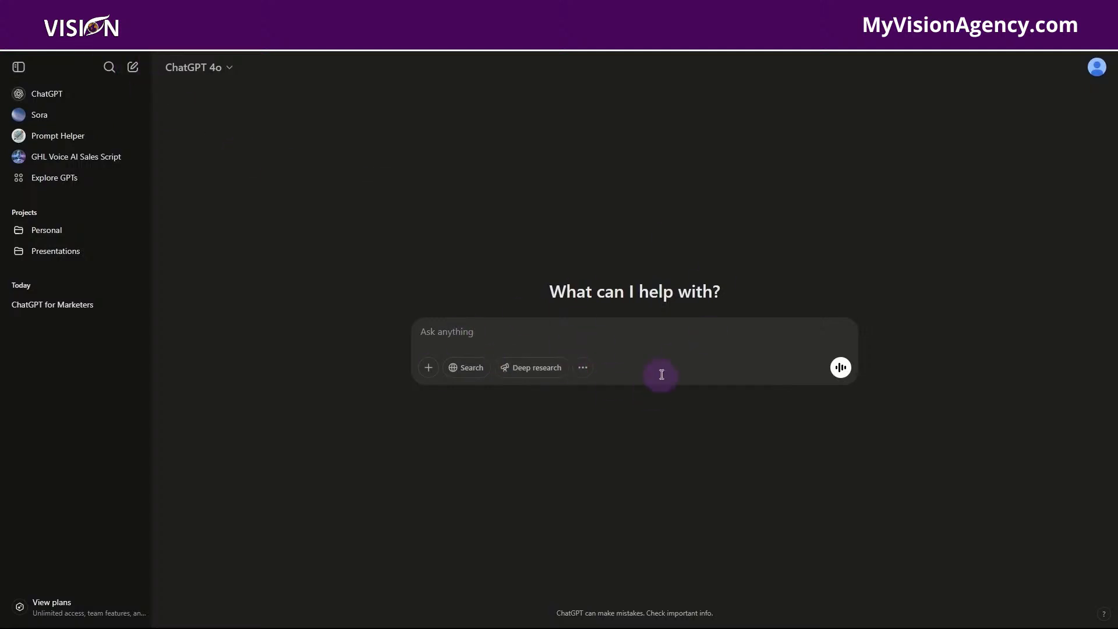
Step: Review the selectable ChatGPT models, including the additional ones, without switching from GPT-4o
{"action": "left_click", "coordinate": [218, 69]}
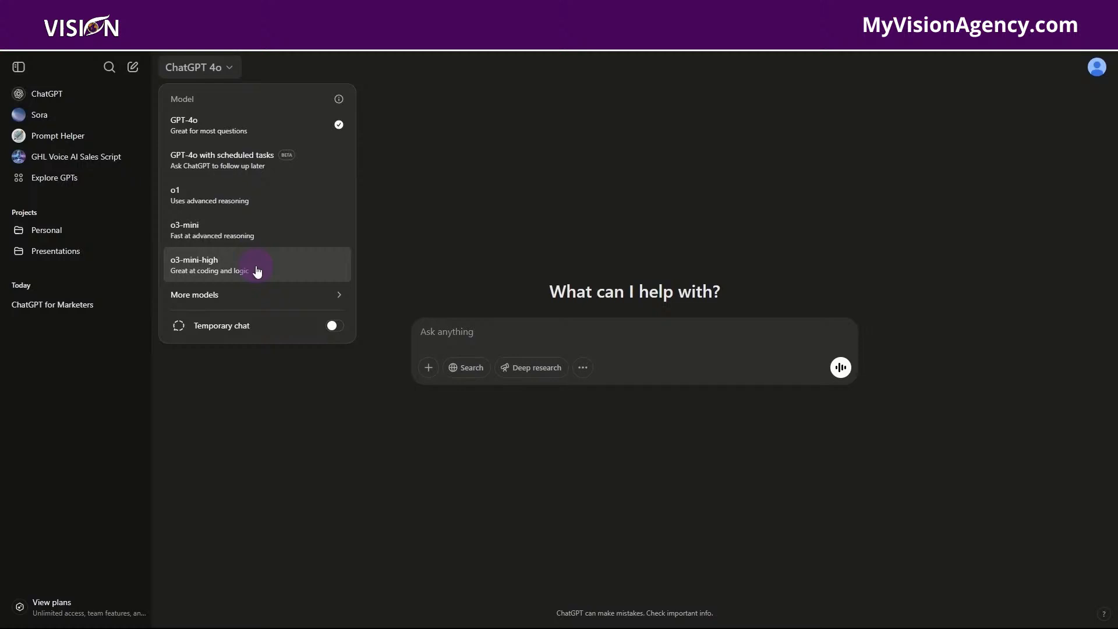
{"action": "mouse_move", "coordinate": [327, 306]}
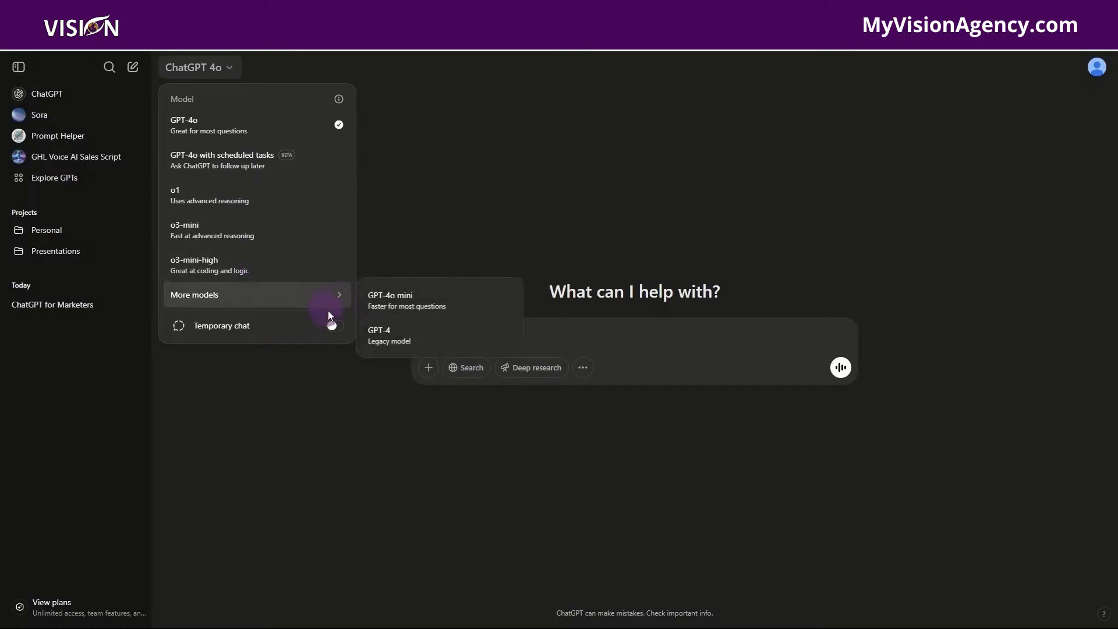
{"action": "left_click", "coordinate": [597, 328]}
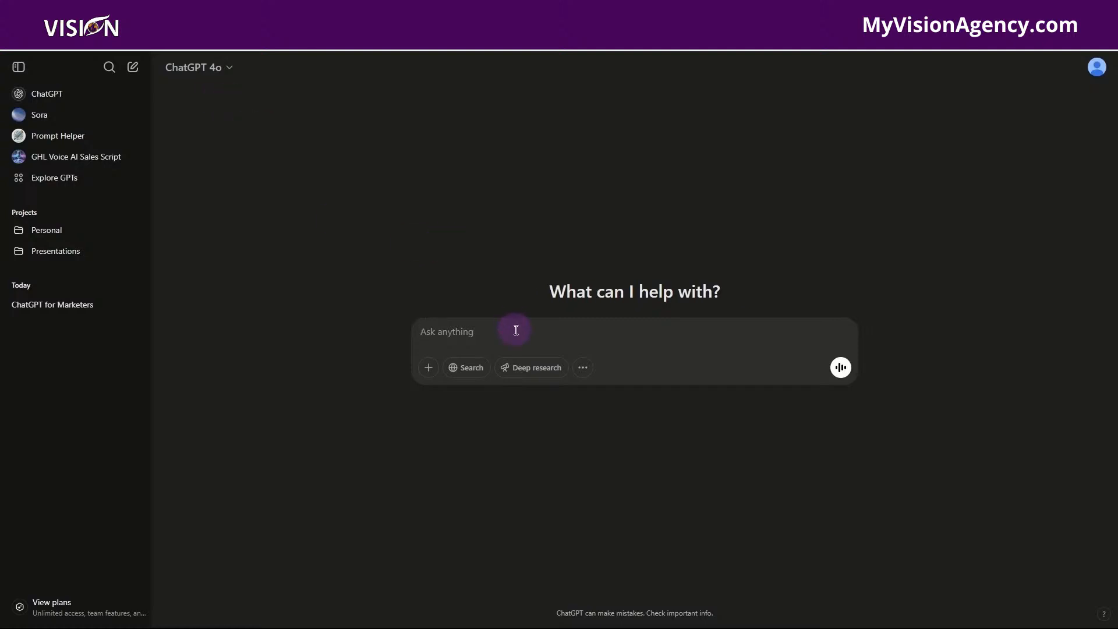
Step: Ask in the chat "What are the avilagle Chat Gpt models and what is the difference"
{"action": "type", "text": "What are the avilagle Chat Gpt models and "}
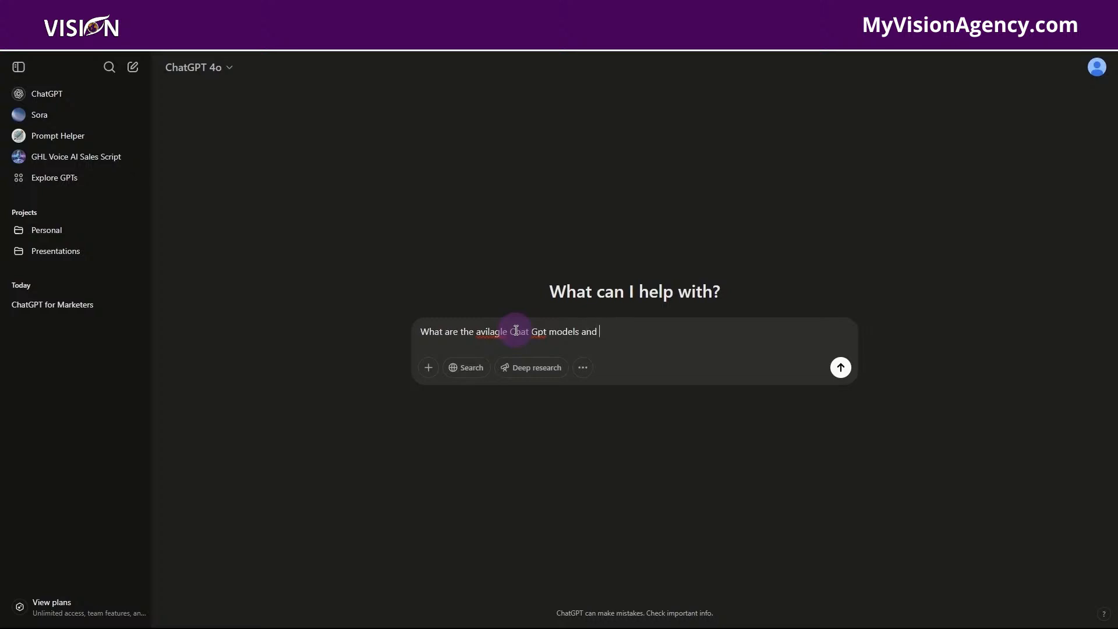
{"action": "type", "text": "what is the difference"}
{"action": "key", "text": "Return"}
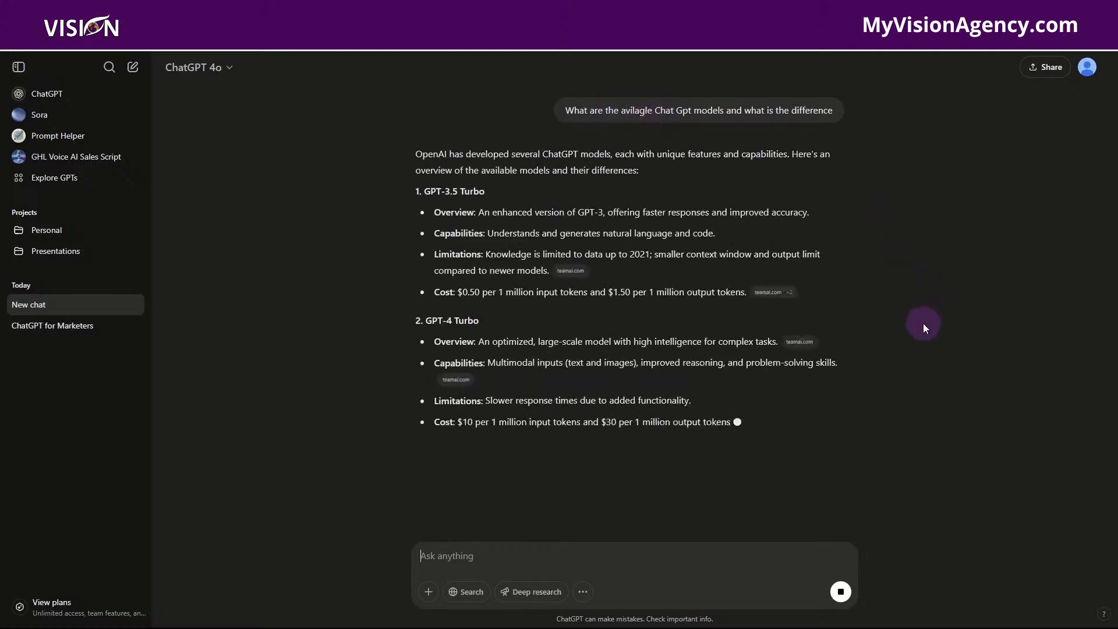
Step: Read through the answer's overview of each model's capabilities, limitations and cost
{"action": "scroll", "coordinate": [926, 324], "scroll_direction": "down", "scroll_amount": 1}
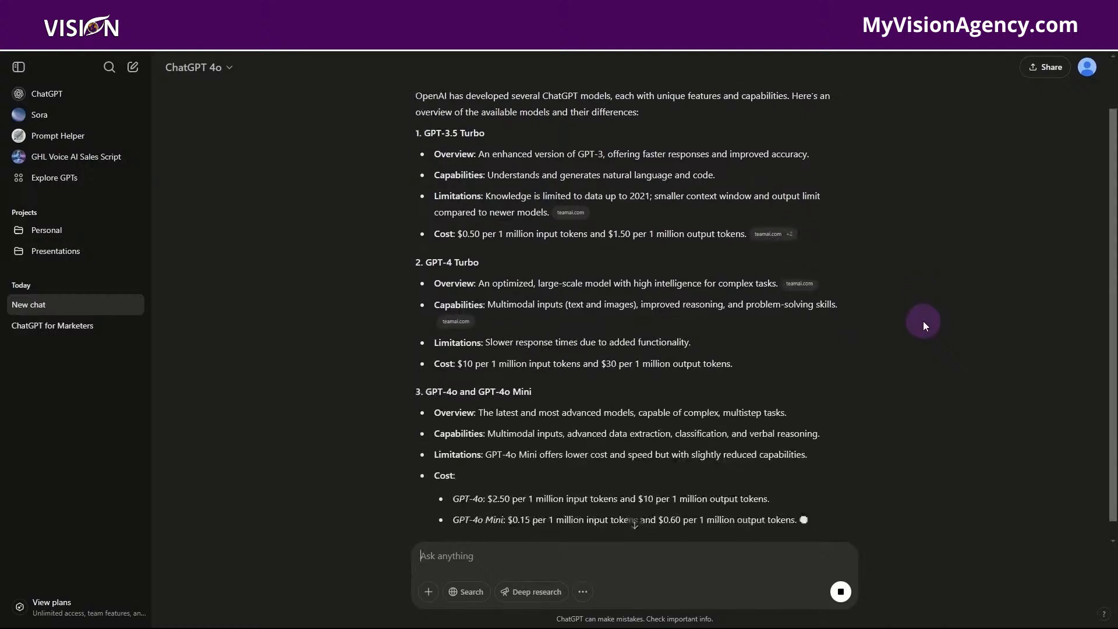
{"action": "scroll", "coordinate": [917, 297], "scroll_direction": "down", "scroll_amount": 1}
{"action": "scroll", "coordinate": [914, 285], "scroll_direction": "down", "scroll_amount": 1}
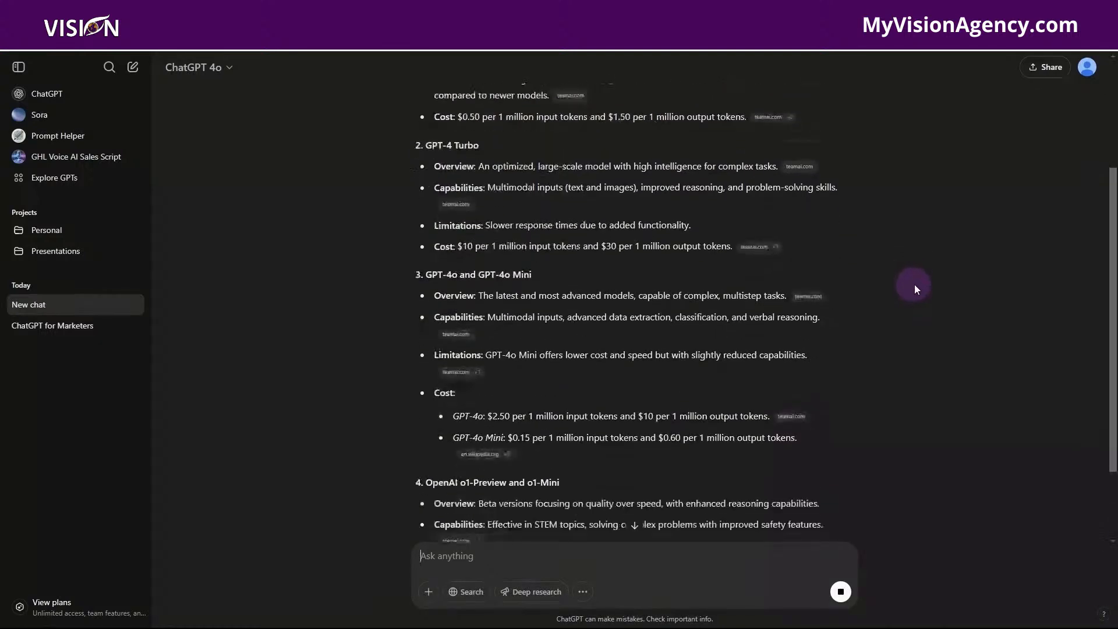
{"action": "scroll", "coordinate": [915, 286], "scroll_direction": "down", "scroll_amount": 2}
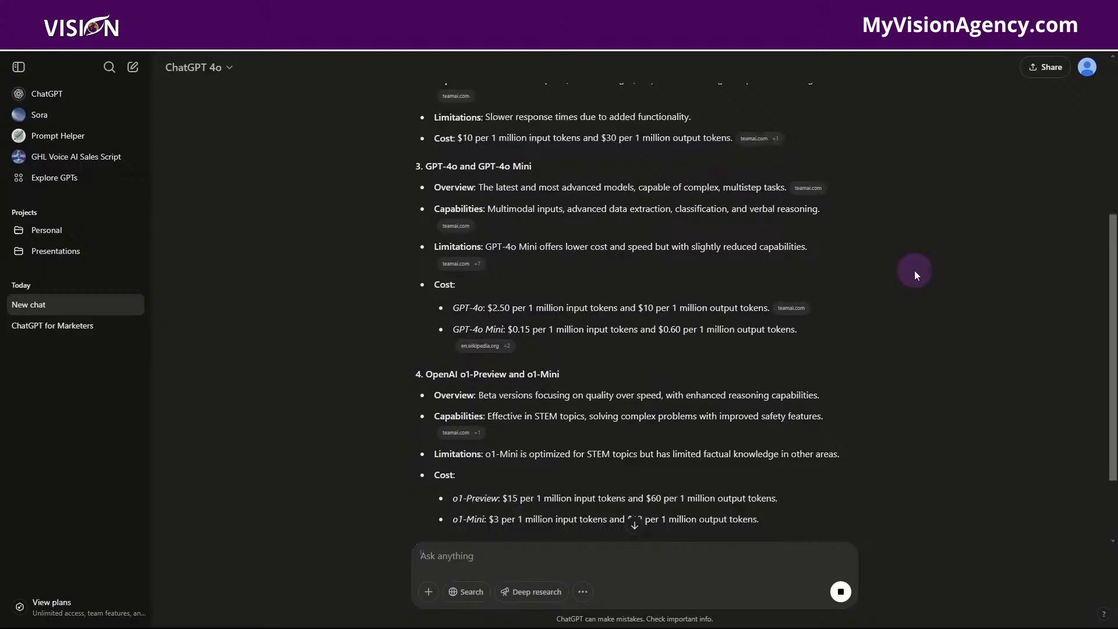
{"action": "scroll", "coordinate": [913, 270], "scroll_direction": "up", "scroll_amount": 5}
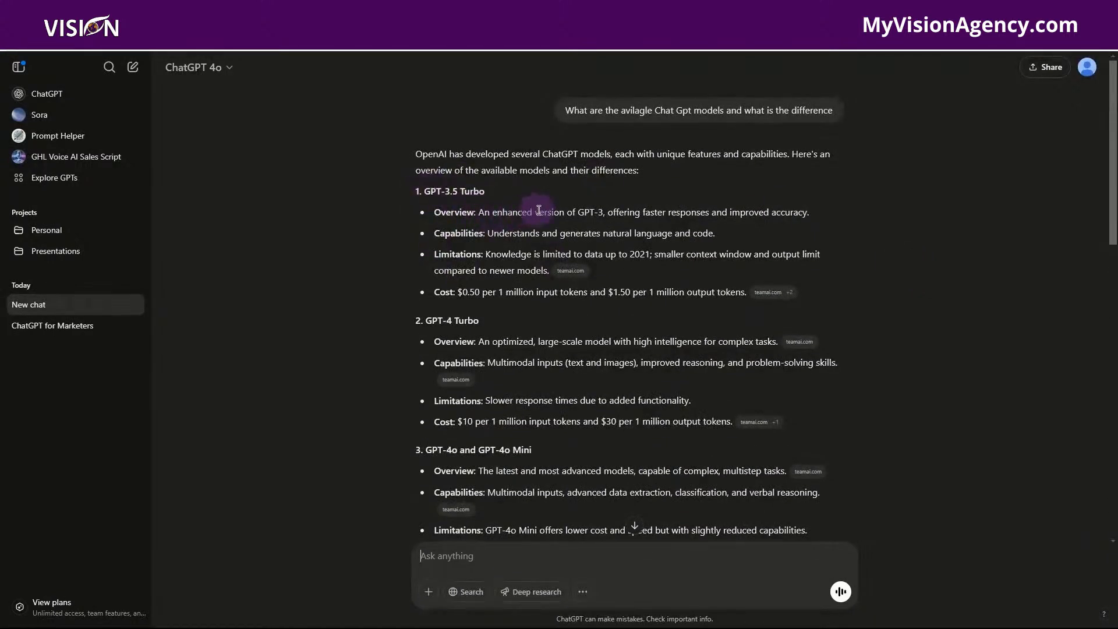
{"action": "scroll", "coordinate": [489, 233], "scroll_direction": "down", "scroll_amount": 1}
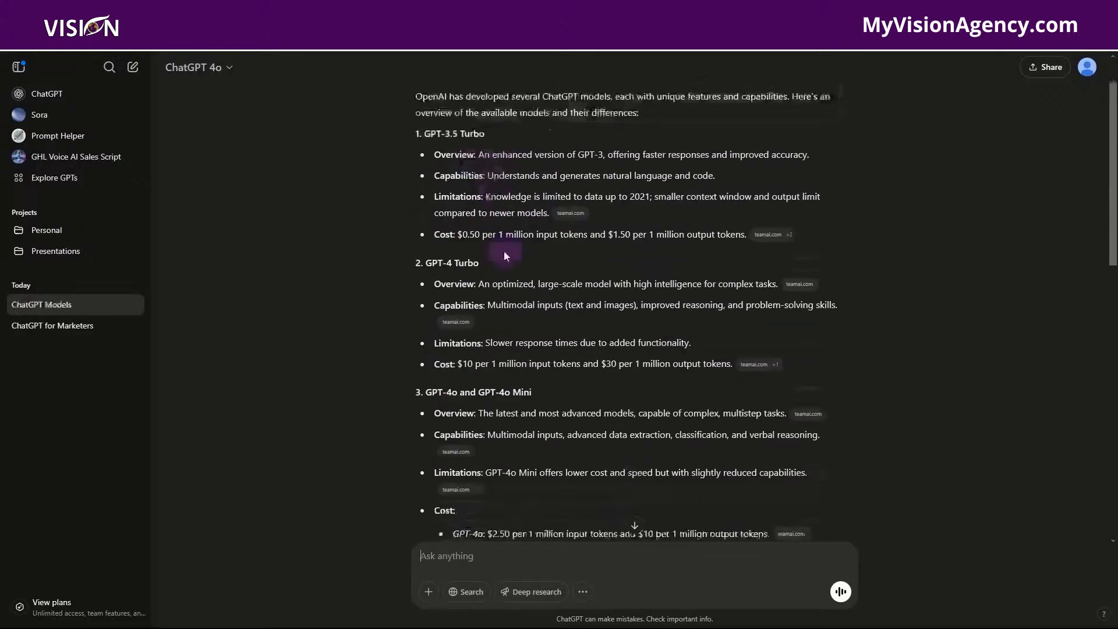
Step: Open the teamai.com source cited for GPT-3.5 Turbo's limitations, and return to the chat answer
{"action": "mouse_move", "coordinate": [569, 213]}
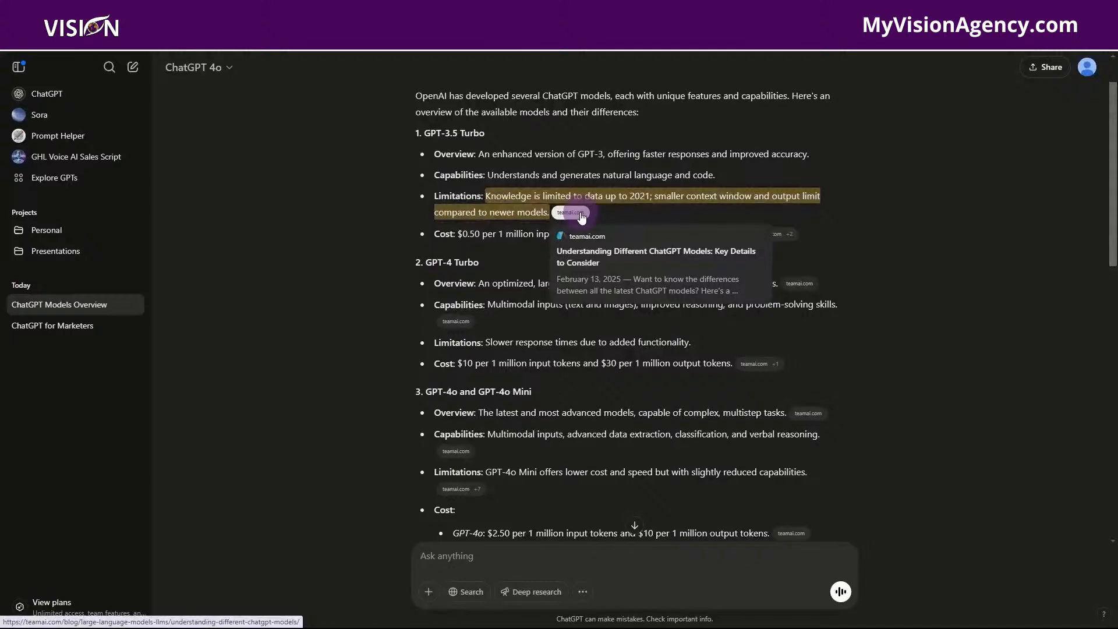
{"action": "left_click", "coordinate": [580, 213]}
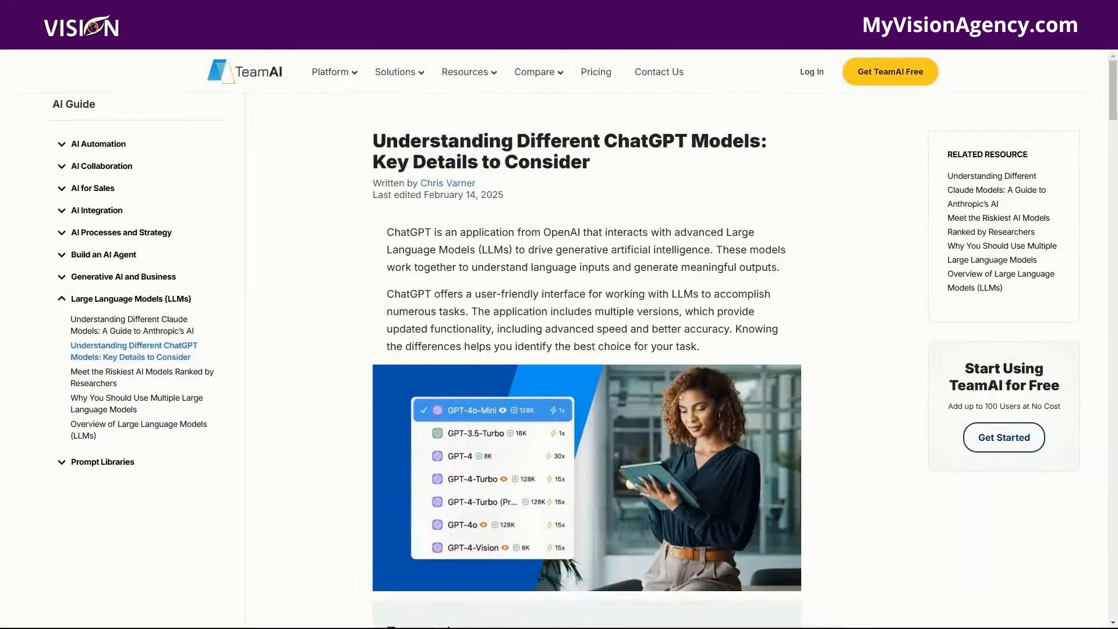
{"action": "key", "text": "ctrl+w"}
{"action": "scroll", "coordinate": [928, 414], "scroll_direction": "down", "scroll_amount": 3}
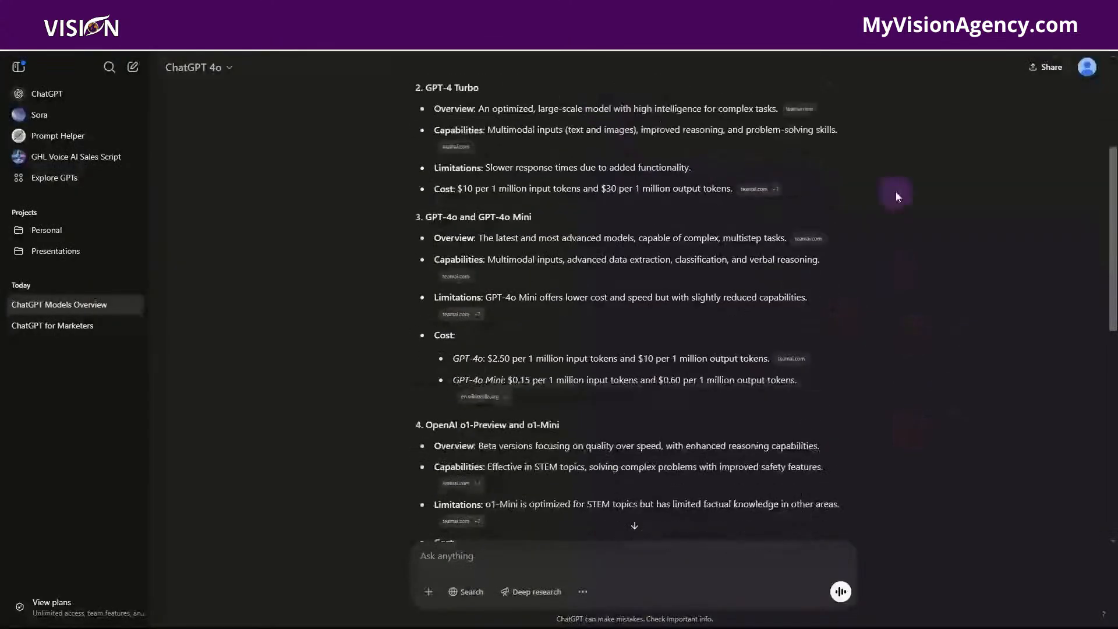
Step: View the option to share a public link to the chat, and close it without creating a link
{"action": "left_click", "coordinate": [1045, 67]}
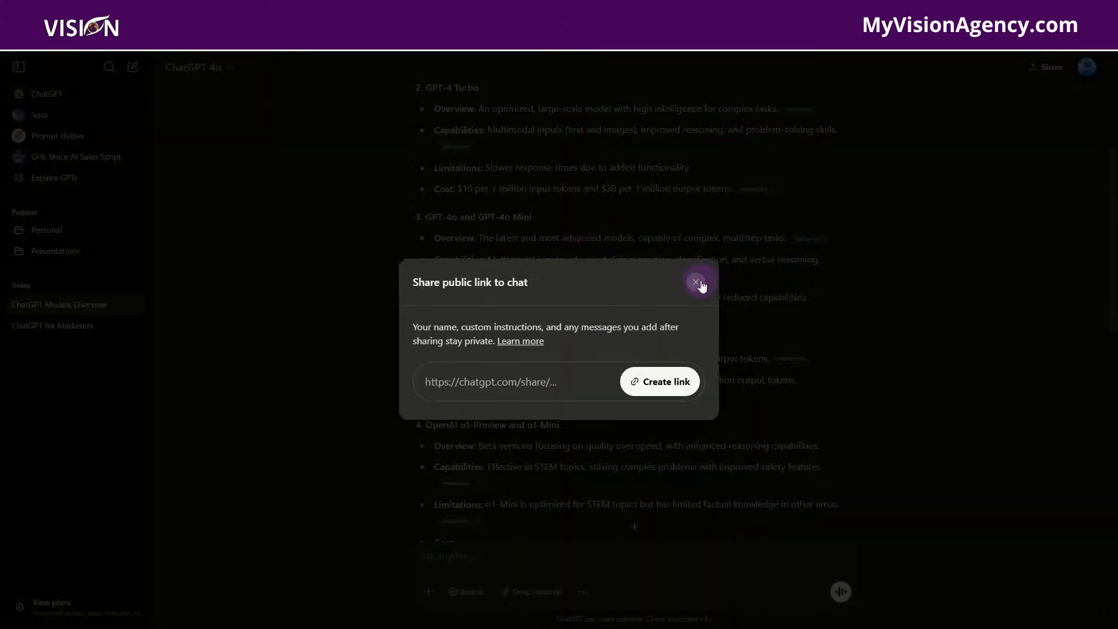
{"action": "left_click", "coordinate": [696, 282]}
Step: Create a custom scheduled task with the request "Watch the Coca-Cola stock and give me updates daily"
{"action": "left_click", "coordinate": [1087, 73]}
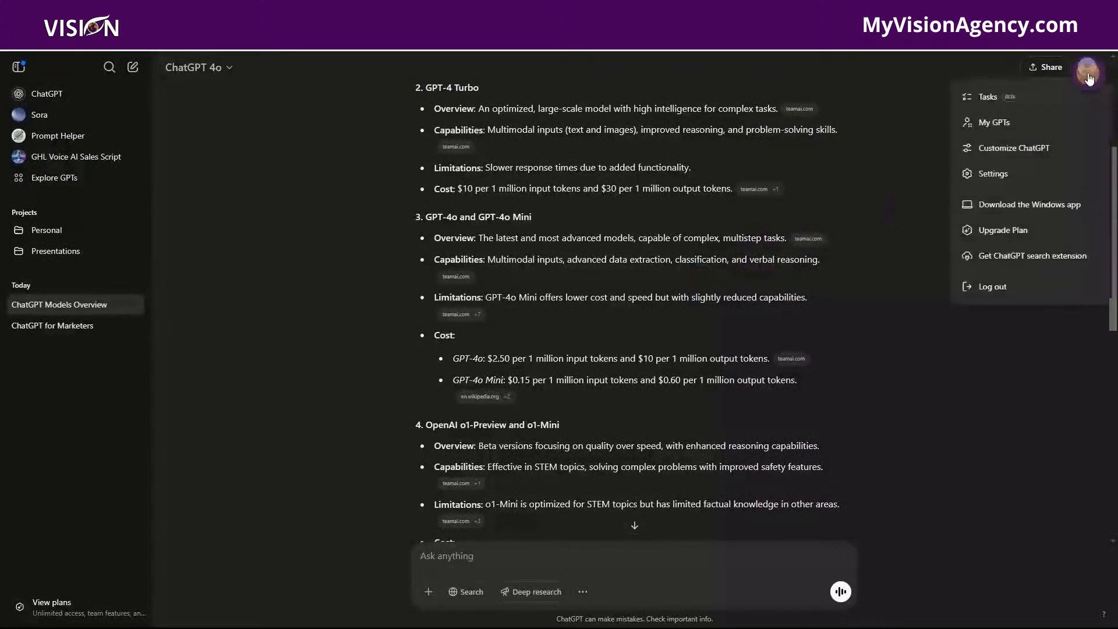
{"action": "left_click", "coordinate": [988, 98]}
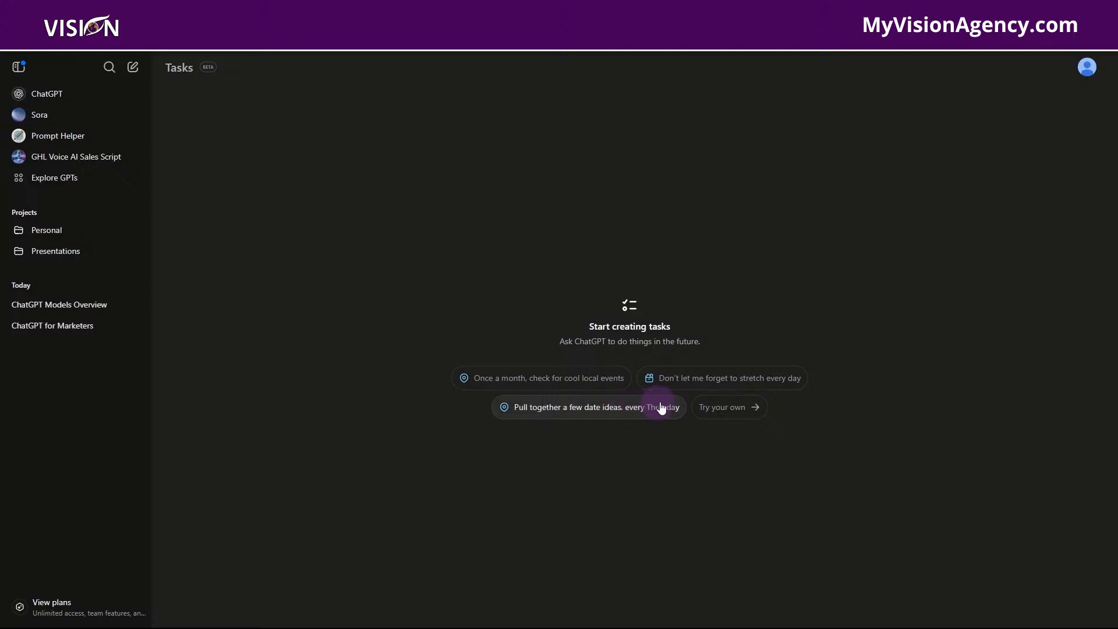
{"action": "left_click", "coordinate": [756, 410]}
{"action": "type", "text": "Watch the Coca-Cola s"}
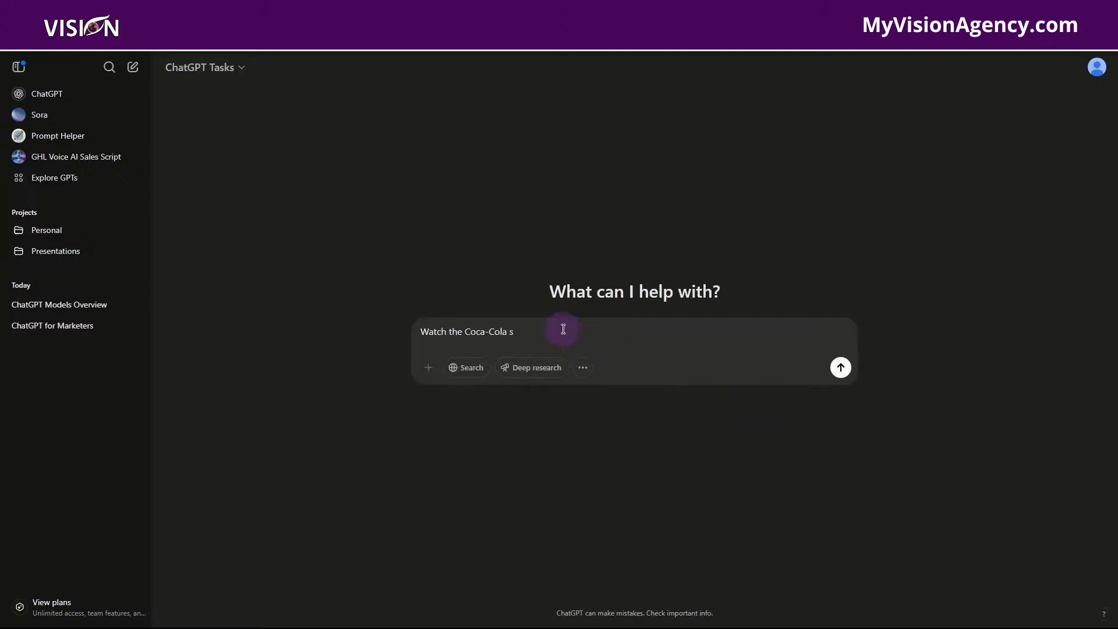
{"action": "type", "text": "tock and give me updates daily"}
{"action": "key", "text": "Return"}
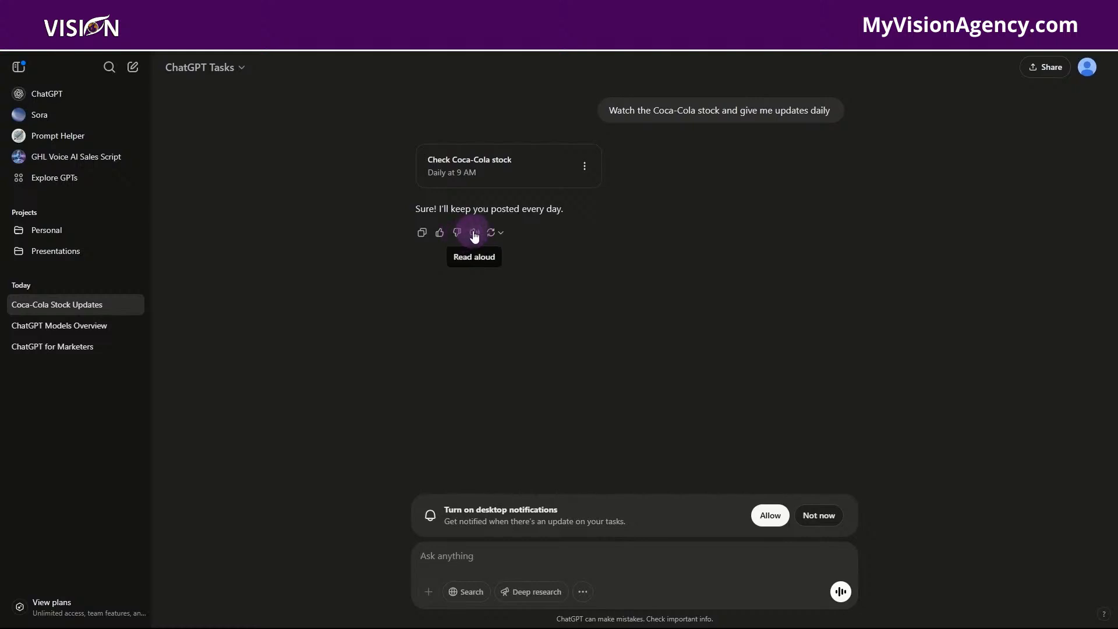
Step: Review the options for regenerating the task reply with another model, and view the list of scheduled tasks
{"action": "left_click", "coordinate": [499, 233]}
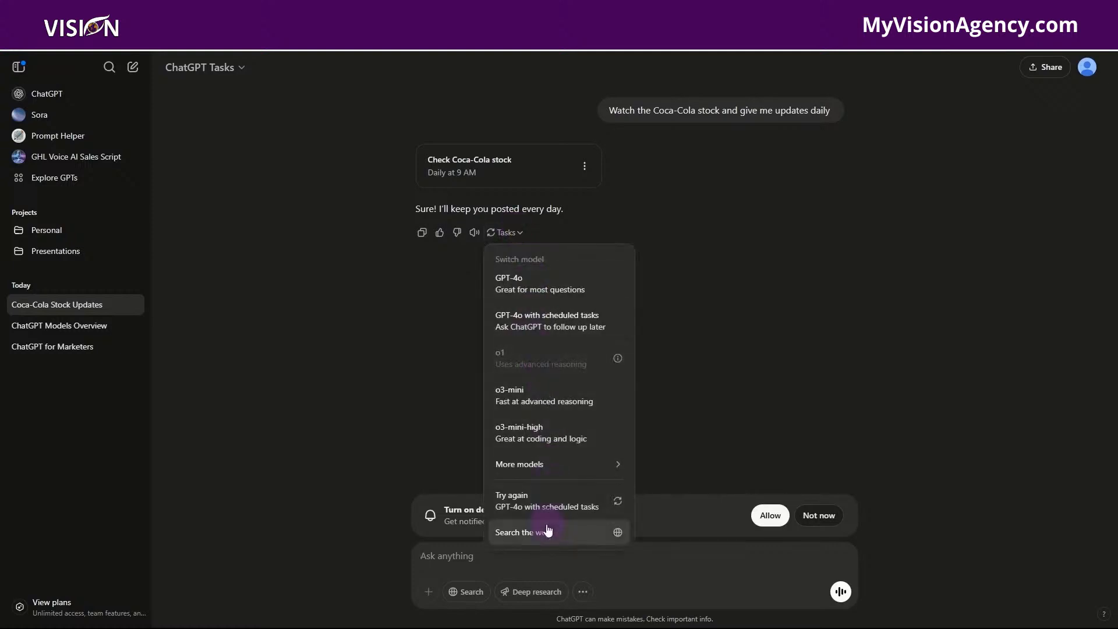
{"action": "left_click", "coordinate": [715, 247]}
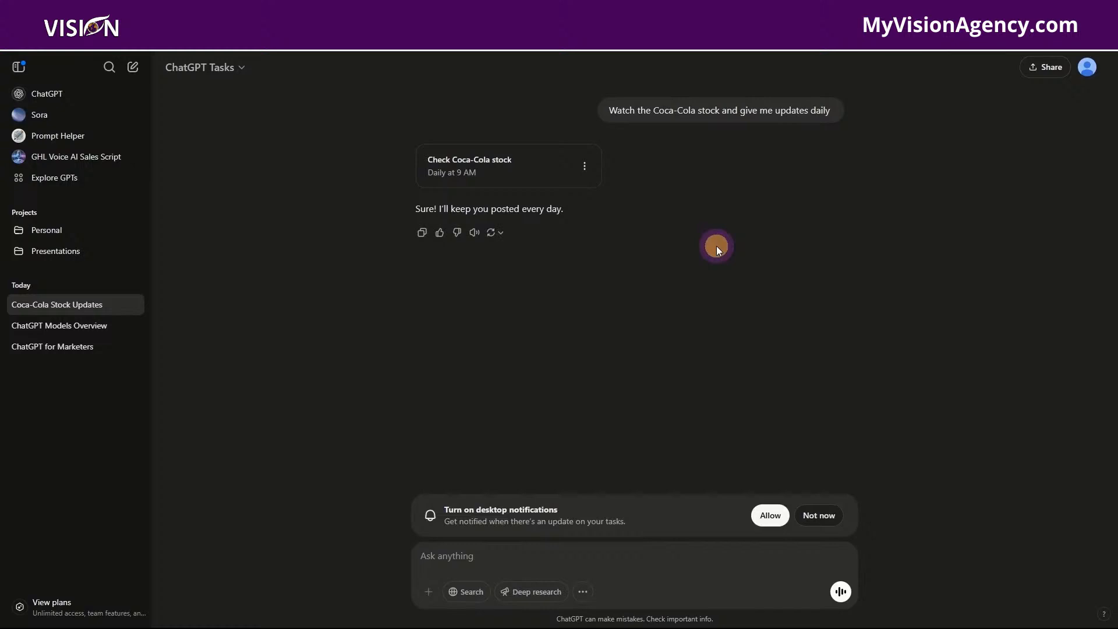
{"action": "left_click", "coordinate": [1088, 68]}
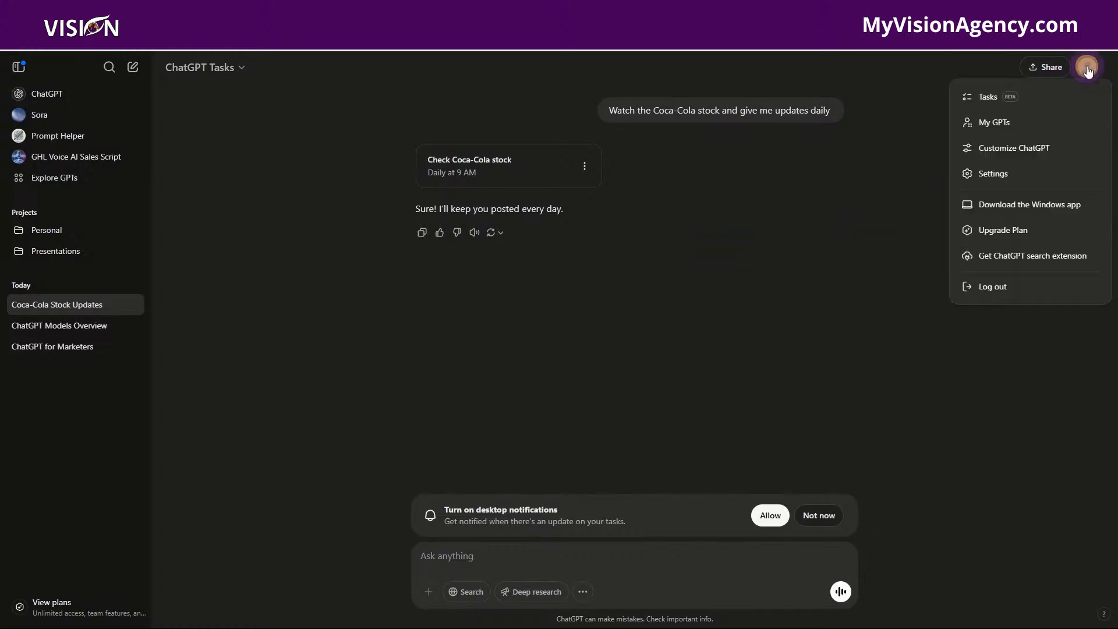
{"action": "left_click", "coordinate": [984, 99]}
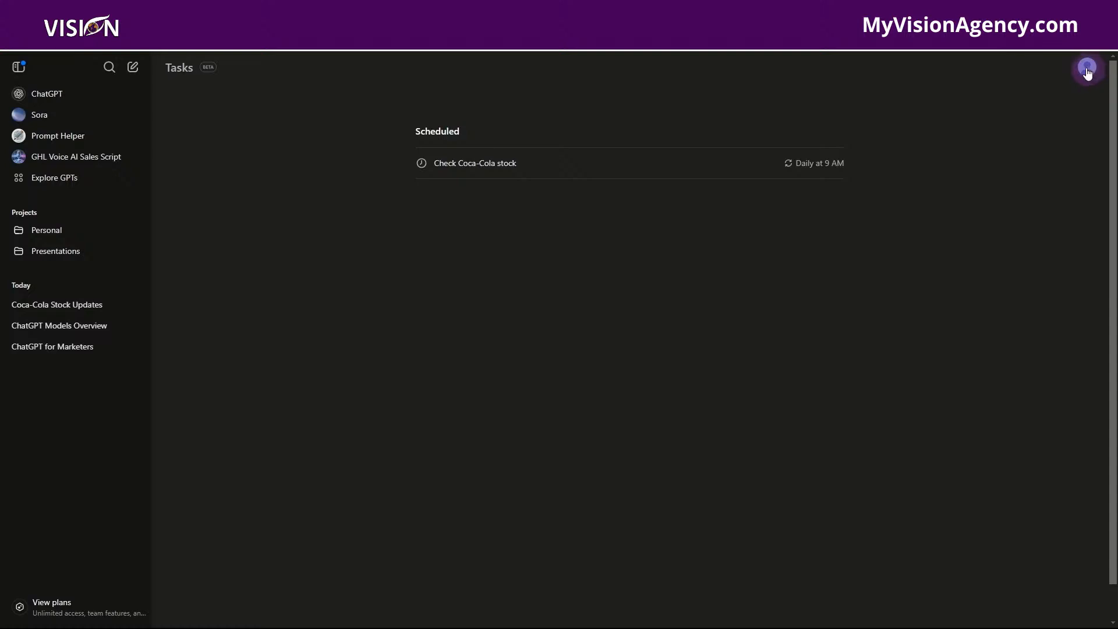
Step: Open the Prompt Helper GPT from My GPTs and start its "Create a prompt" conversation
{"action": "left_click", "coordinate": [1087, 68]}
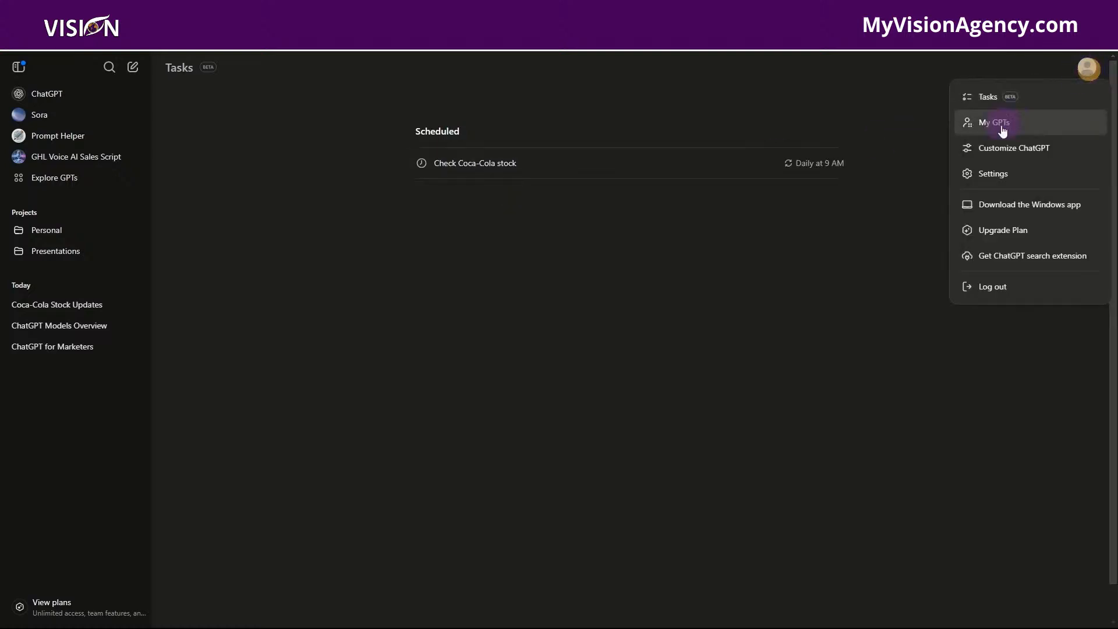
{"action": "left_click", "coordinate": [994, 124]}
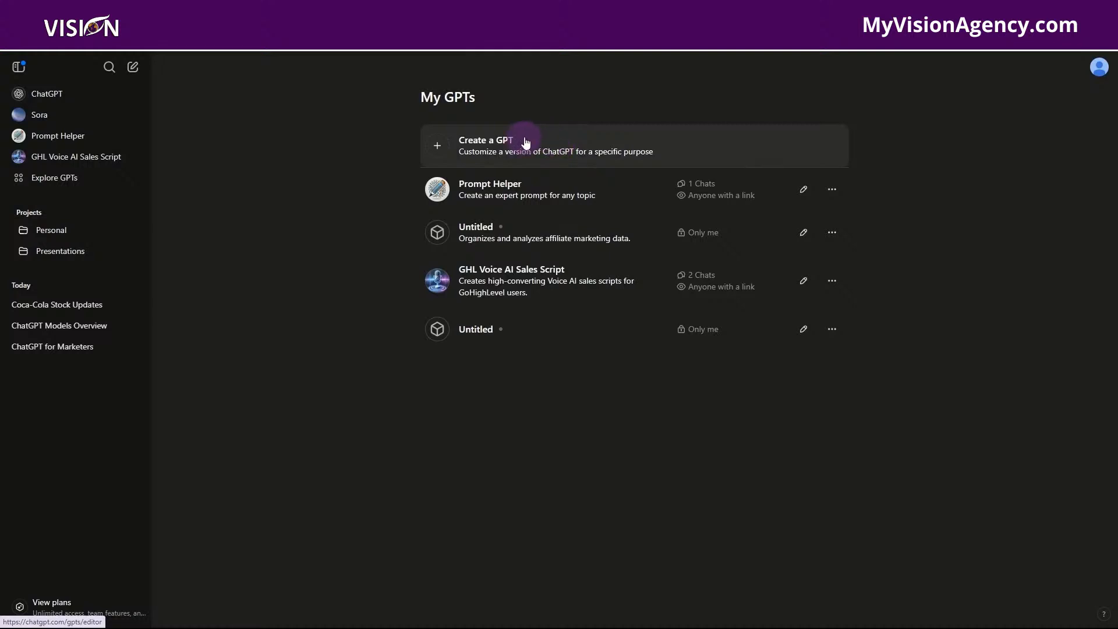
{"action": "left_click", "coordinate": [506, 186]}
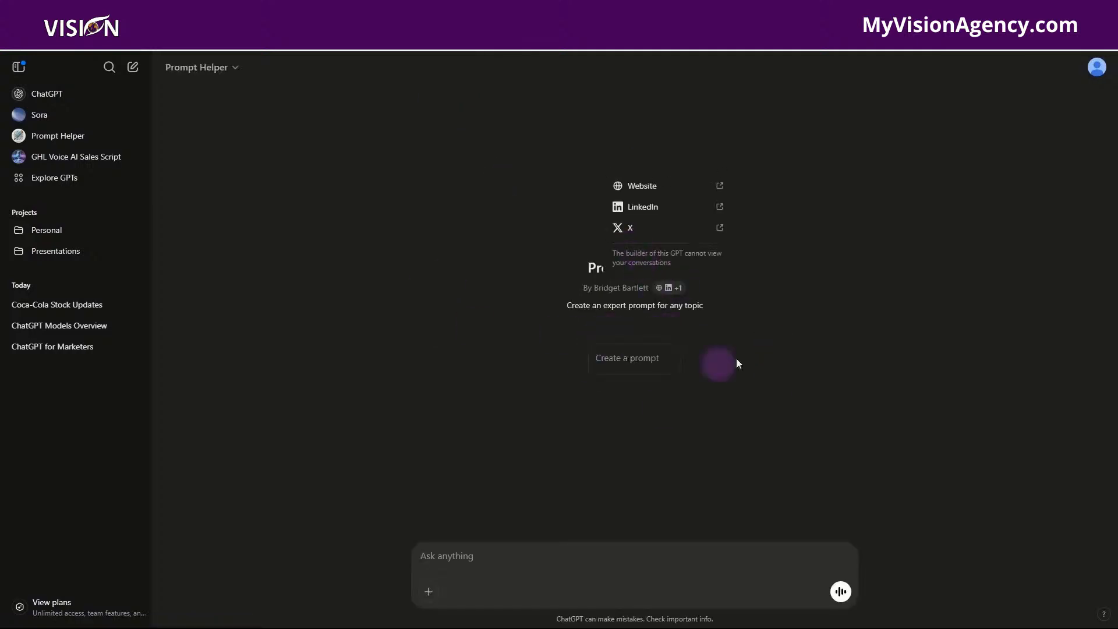
{"action": "left_click", "coordinate": [632, 361]}
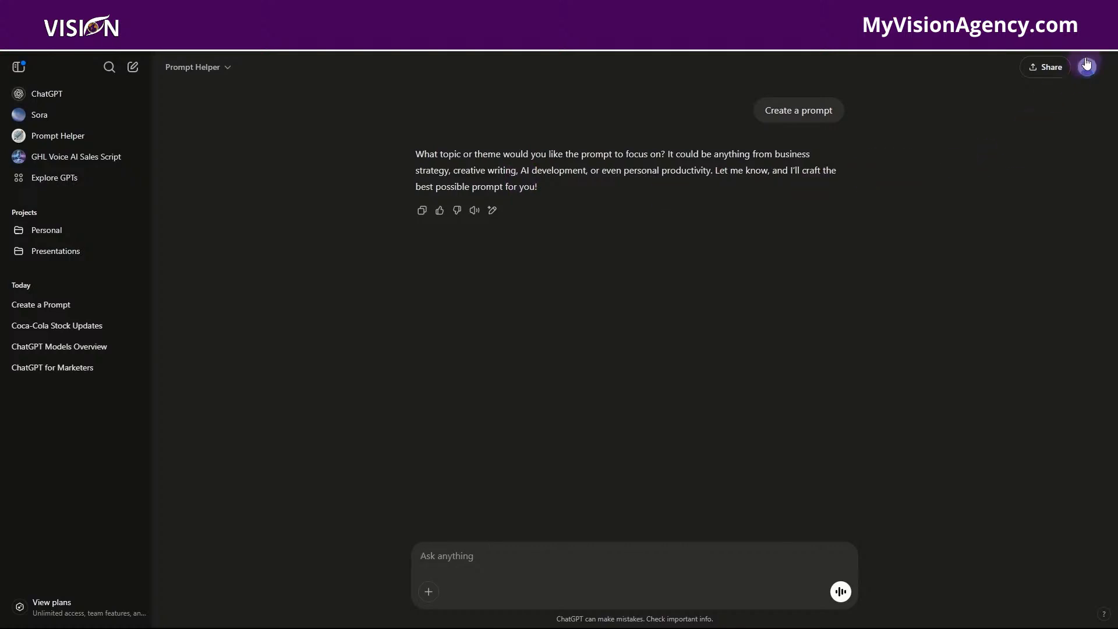
Step: Browse the GPT store's Featured, Trending, By ChatGPT and Writing sections
{"action": "left_click", "coordinate": [56, 178]}
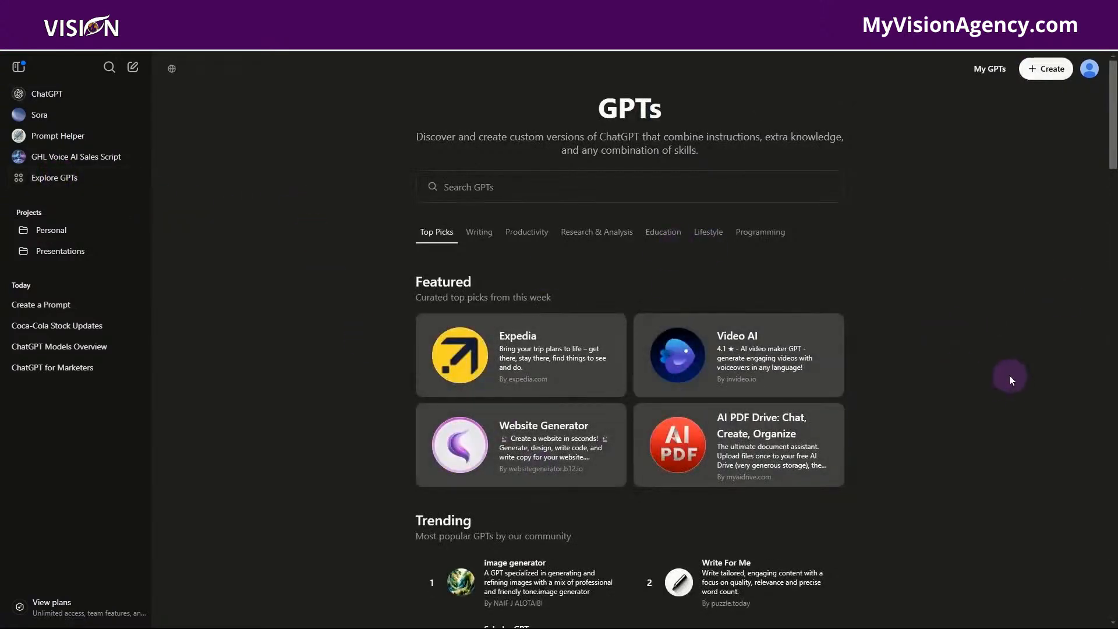
{"action": "scroll", "coordinate": [955, 400], "scroll_direction": "down", "scroll_amount": 3}
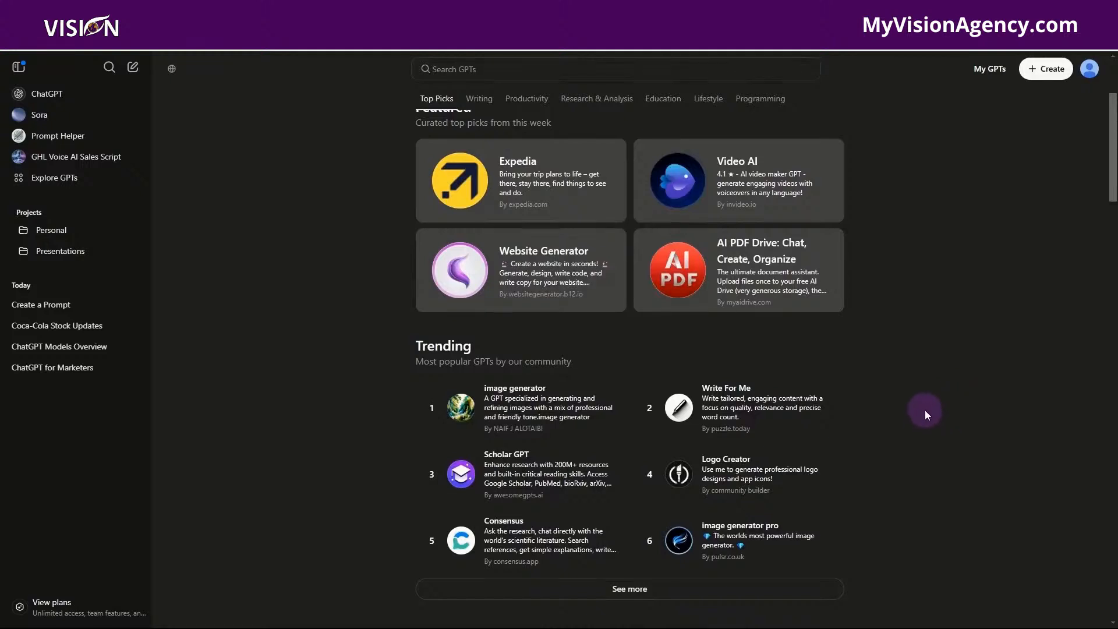
{"action": "scroll", "coordinate": [924, 410], "scroll_direction": "up", "scroll_amount": 2}
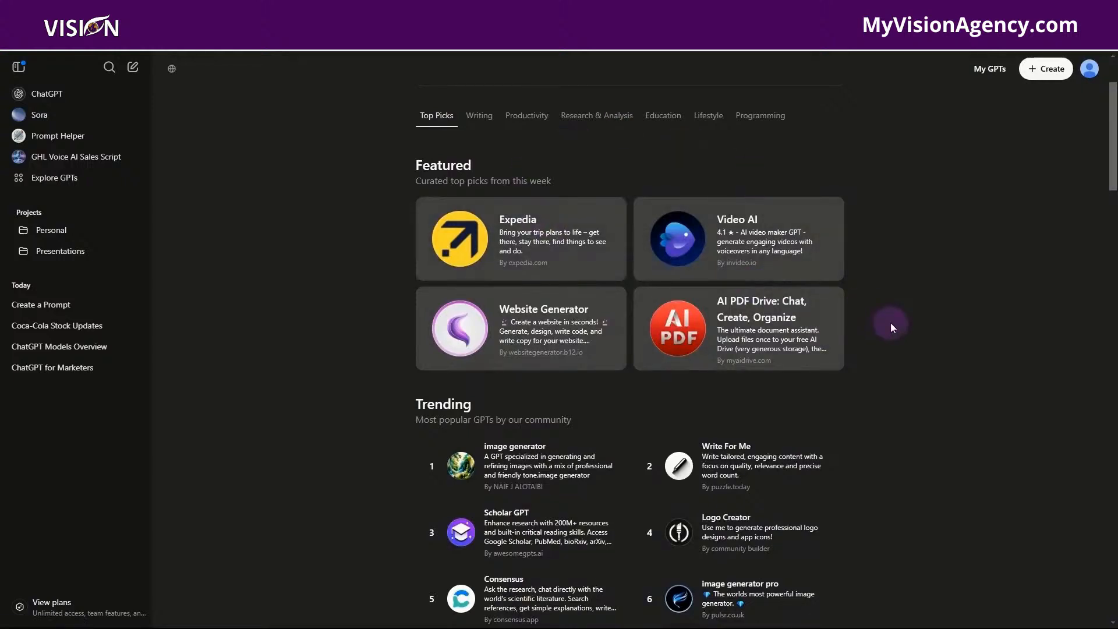
{"action": "scroll", "coordinate": [603, 515], "scroll_direction": "down", "scroll_amount": 3}
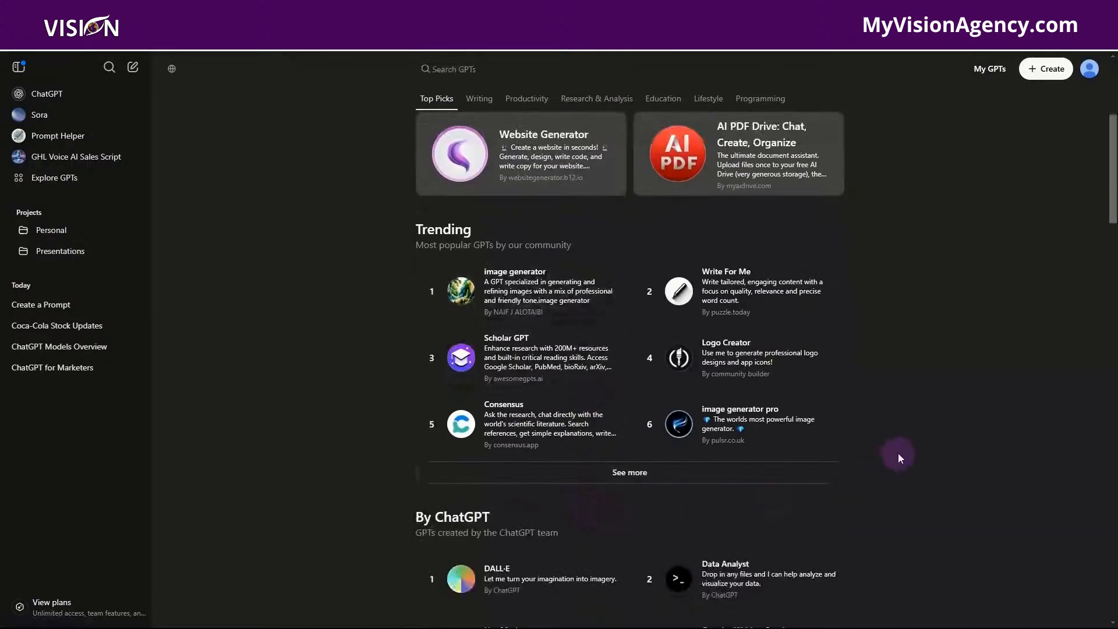
{"action": "scroll", "coordinate": [897, 457], "scroll_direction": "down", "scroll_amount": 7}
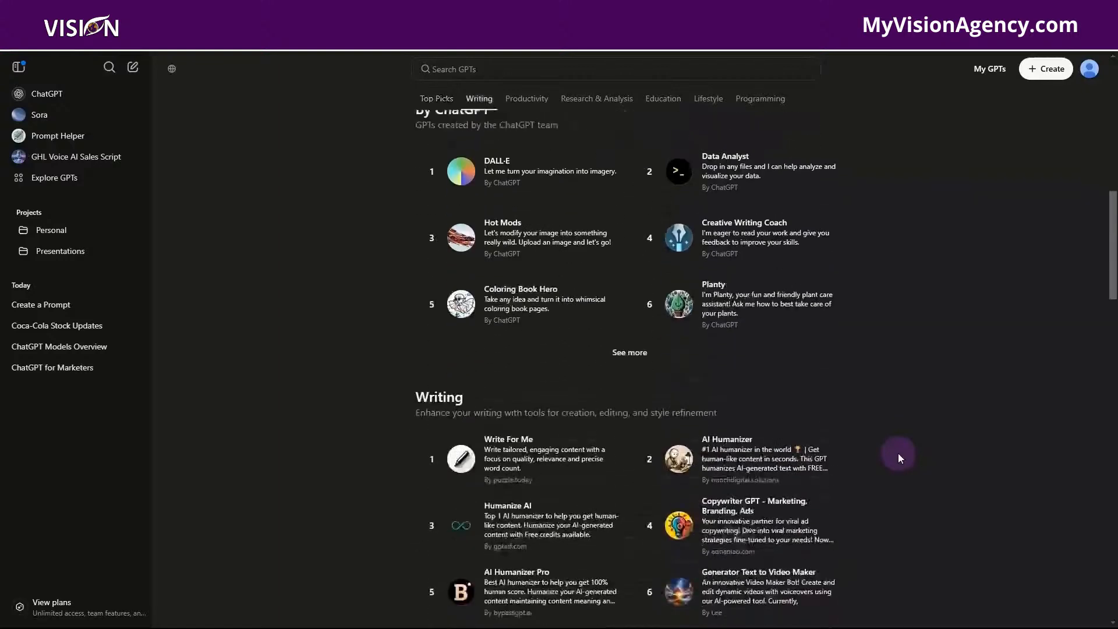
Step: Review the Customize ChatGPT form, including the traits, personal details and advanced capabilities, and close it without saving
{"action": "scroll", "coordinate": [898, 458], "scroll_direction": "up", "scroll_amount": 9}
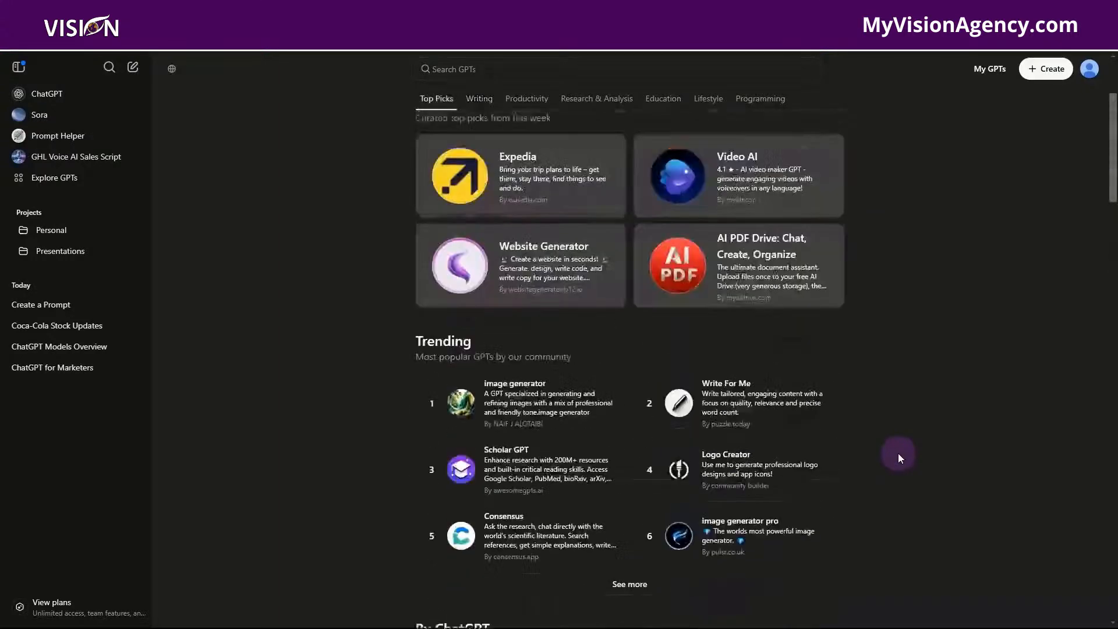
{"action": "scroll", "coordinate": [897, 453], "scroll_direction": "up", "scroll_amount": 3}
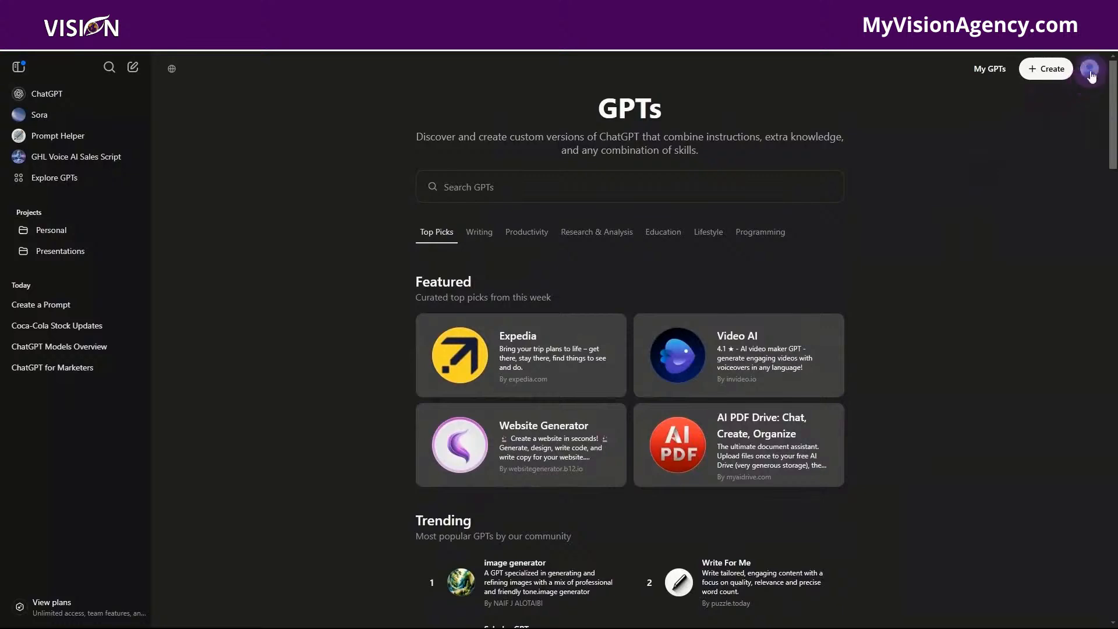
{"action": "left_click", "coordinate": [1088, 70]}
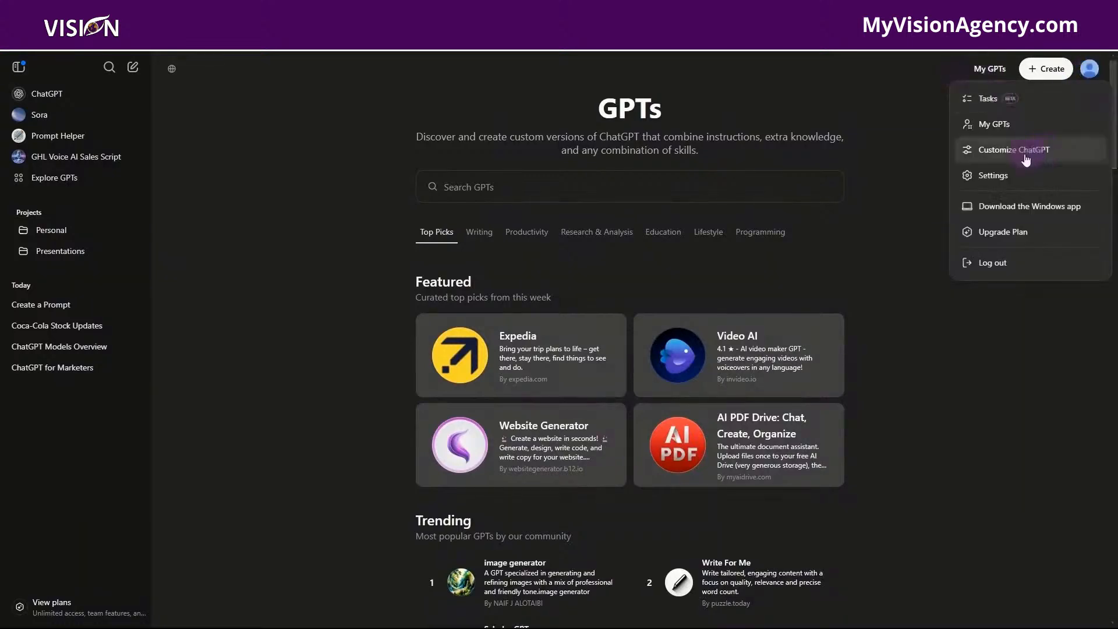
{"action": "left_click", "coordinate": [1007, 150]}
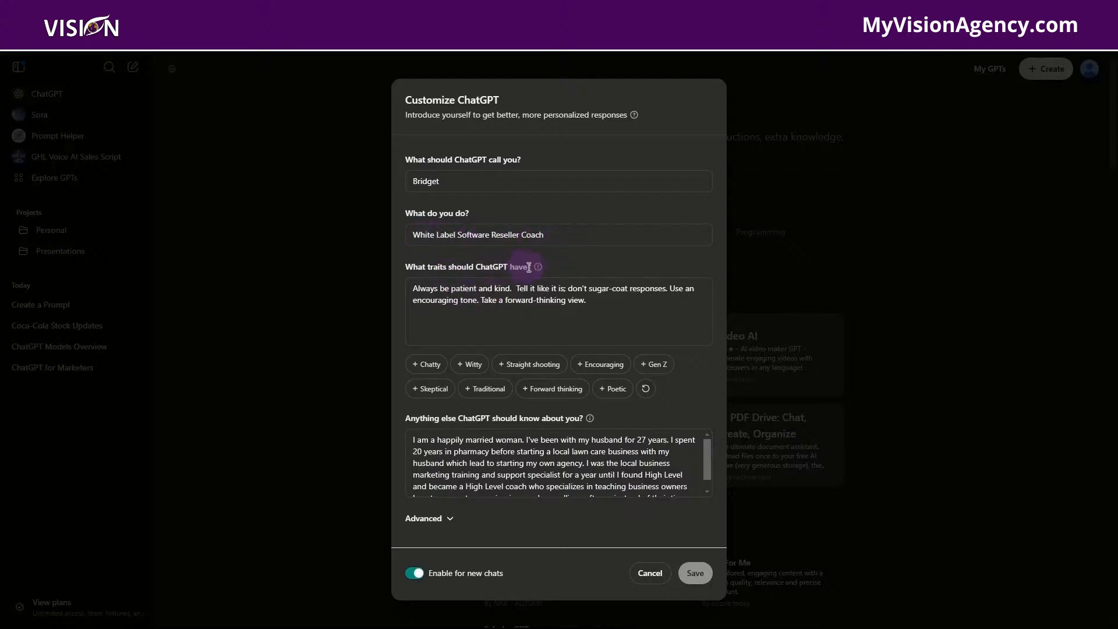
{"action": "mouse_move", "coordinate": [538, 267]}
{"action": "scroll", "coordinate": [503, 416], "scroll_direction": "down", "scroll_amount": 1}
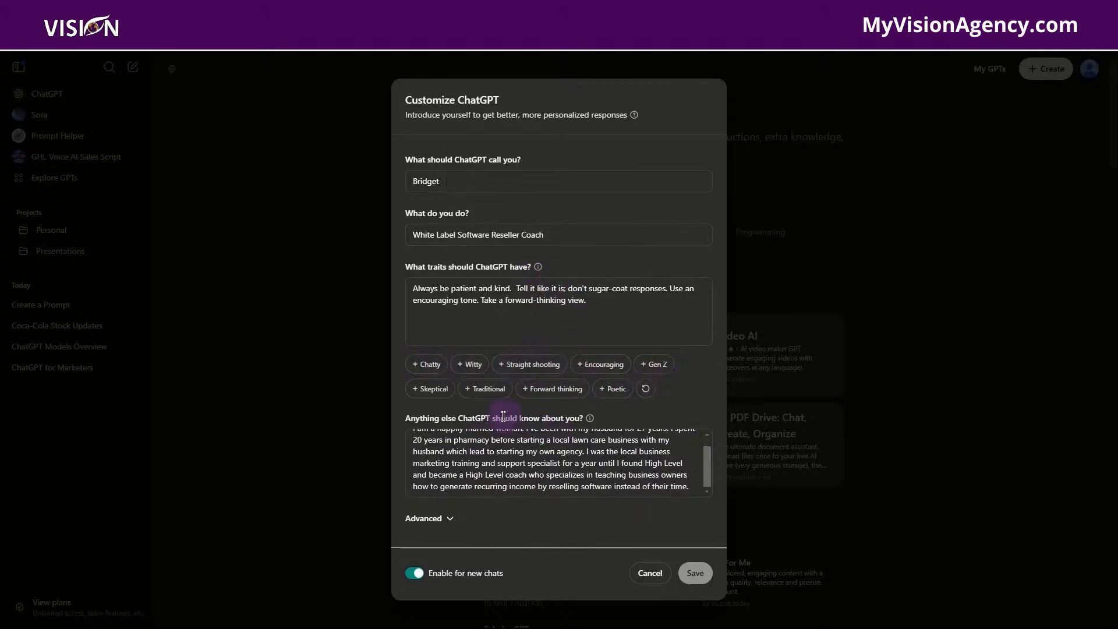
{"action": "left_click", "coordinate": [439, 524]}
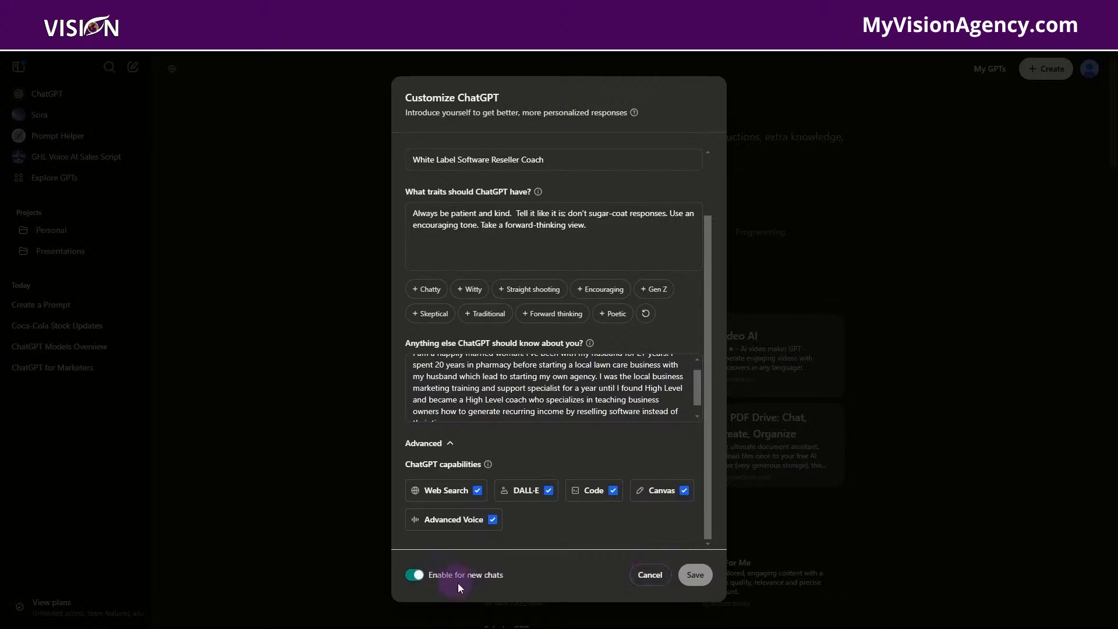
{"action": "left_click", "coordinate": [643, 576]}
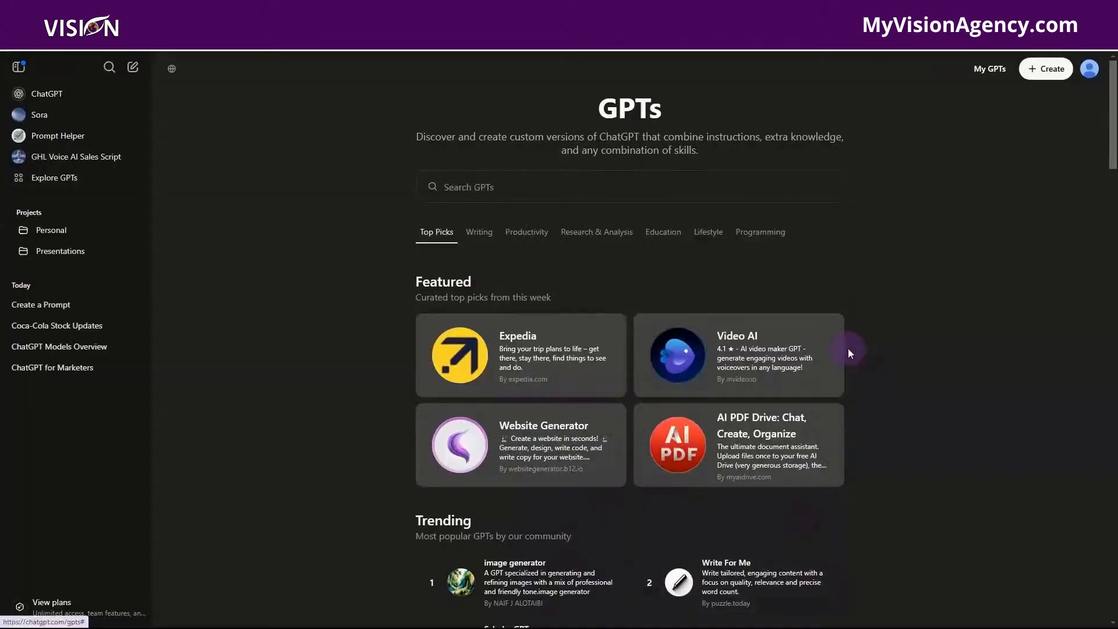
Step: Open the settings and review the General theme options and the notification options for tasks
{"action": "left_click", "coordinate": [1089, 68]}
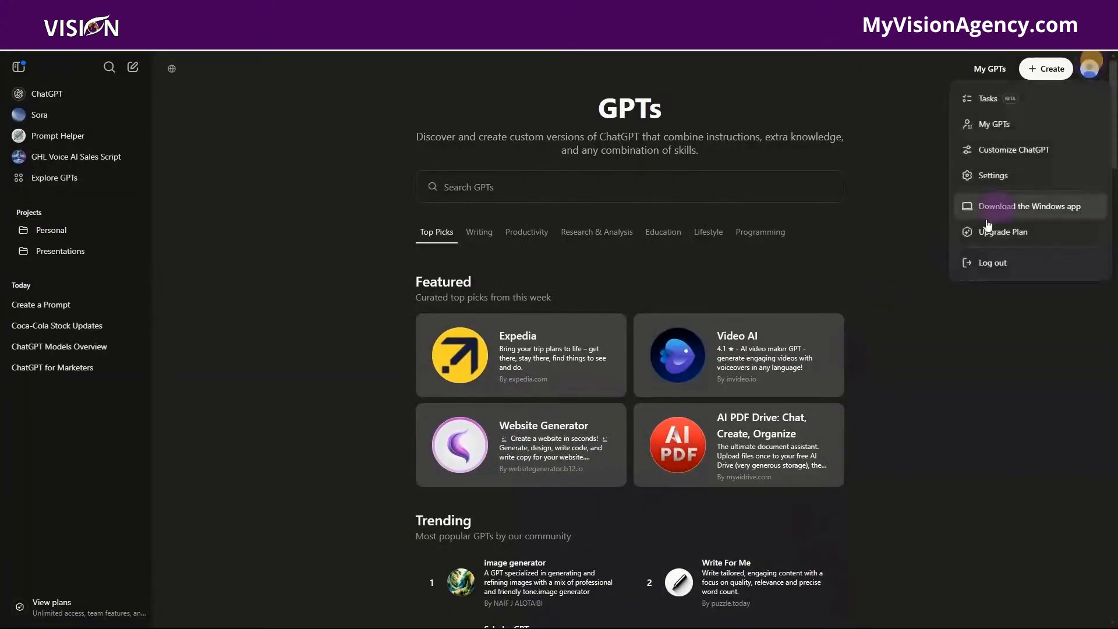
{"action": "left_click", "coordinate": [985, 180]}
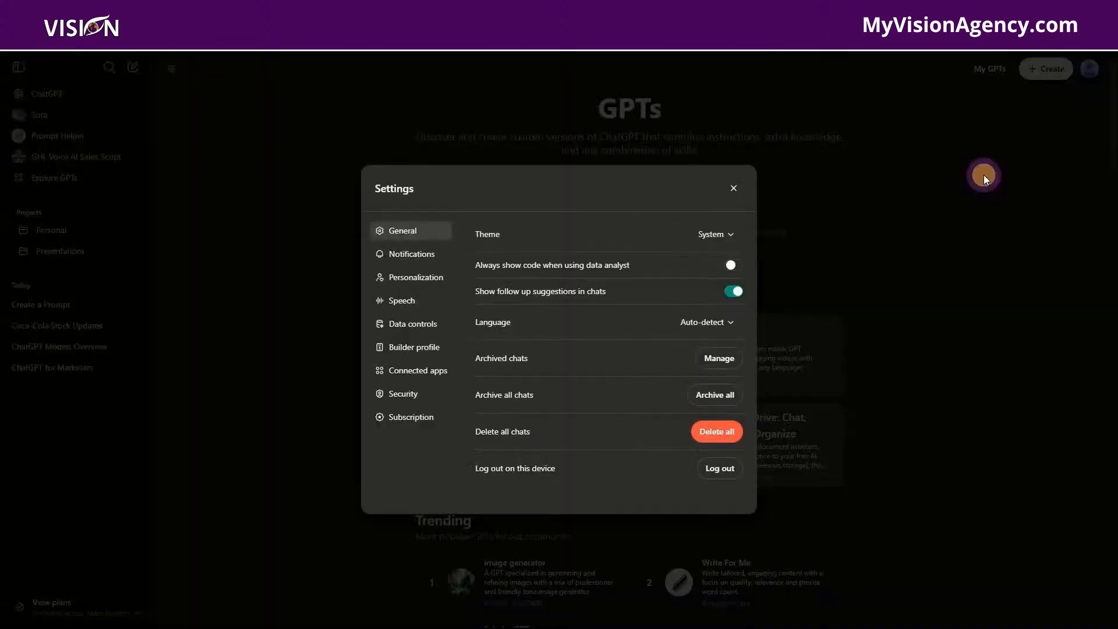
{"action": "left_click", "coordinate": [715, 234]}
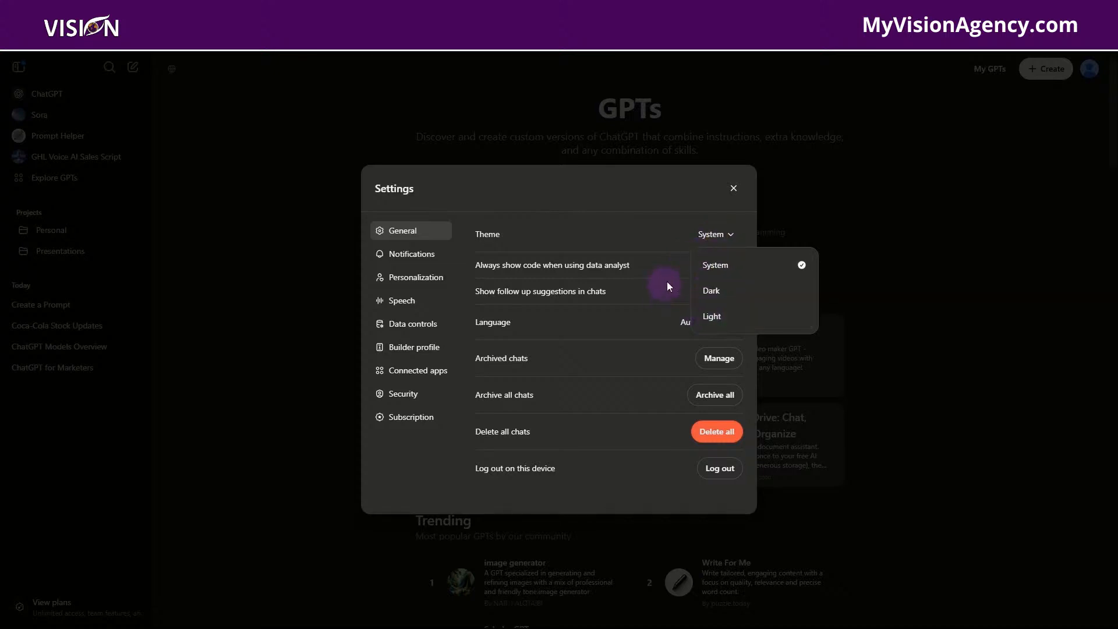
{"action": "left_click", "coordinate": [616, 173]}
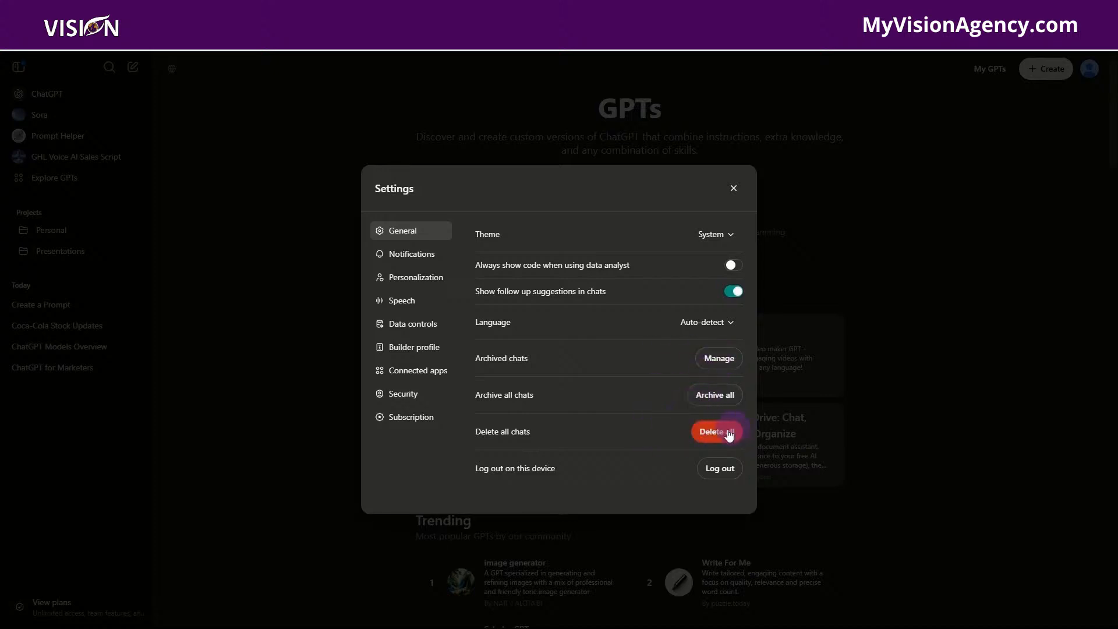
{"action": "left_click", "coordinate": [419, 260]}
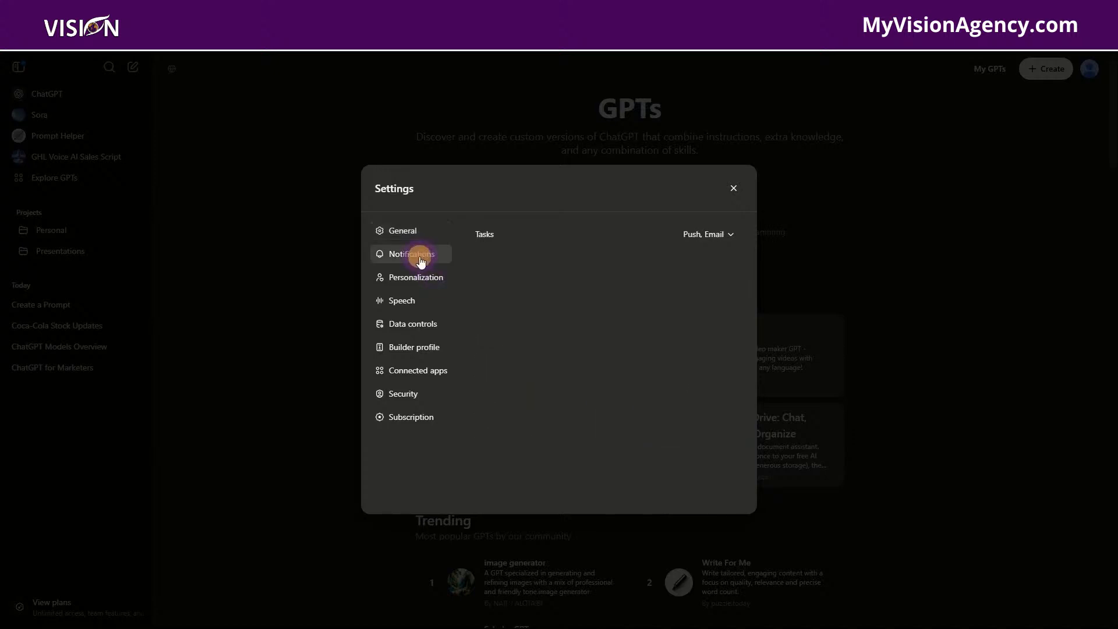
{"action": "left_click", "coordinate": [714, 241]}
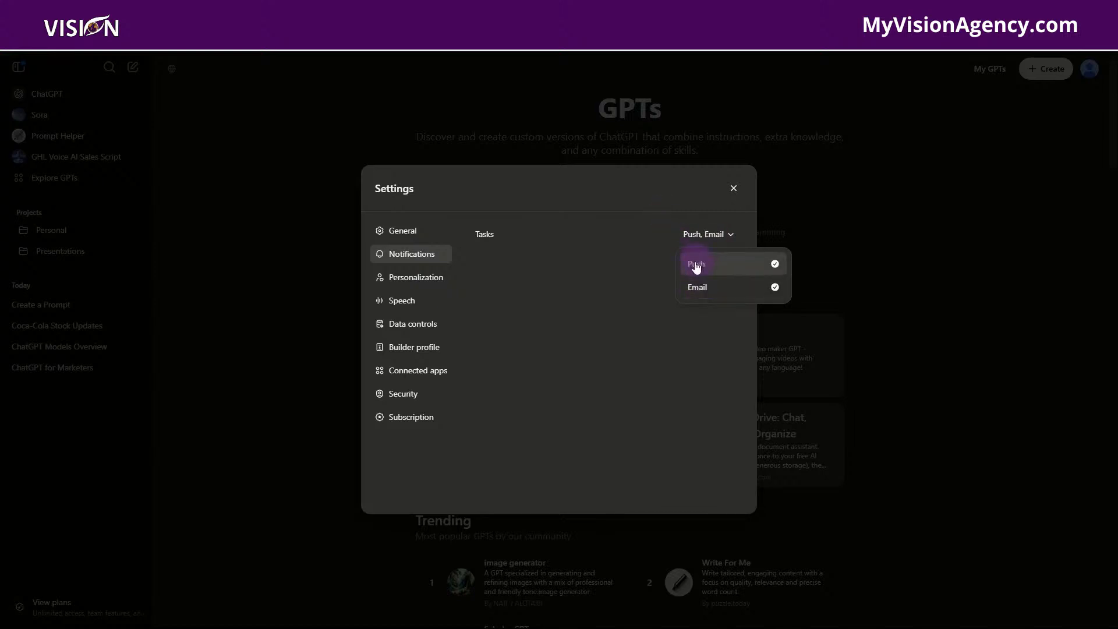
Step: Review the Personalization settings and look through the list of saved memories
{"action": "left_click", "coordinate": [417, 279]}
{"action": "left_click", "coordinate": [416, 277]}
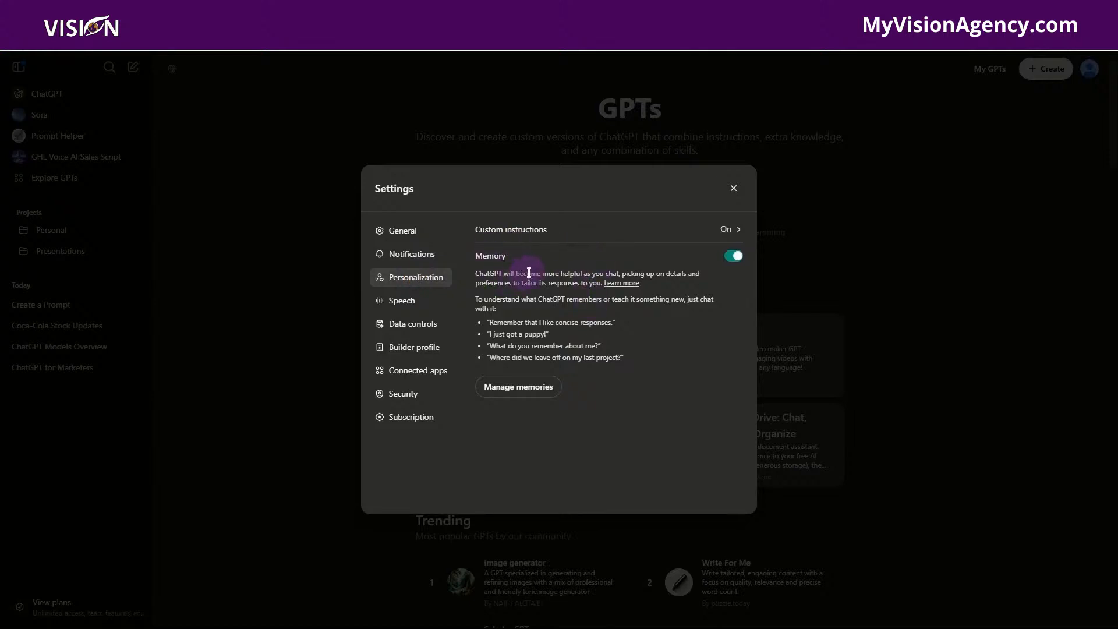
{"action": "left_click", "coordinate": [516, 389]}
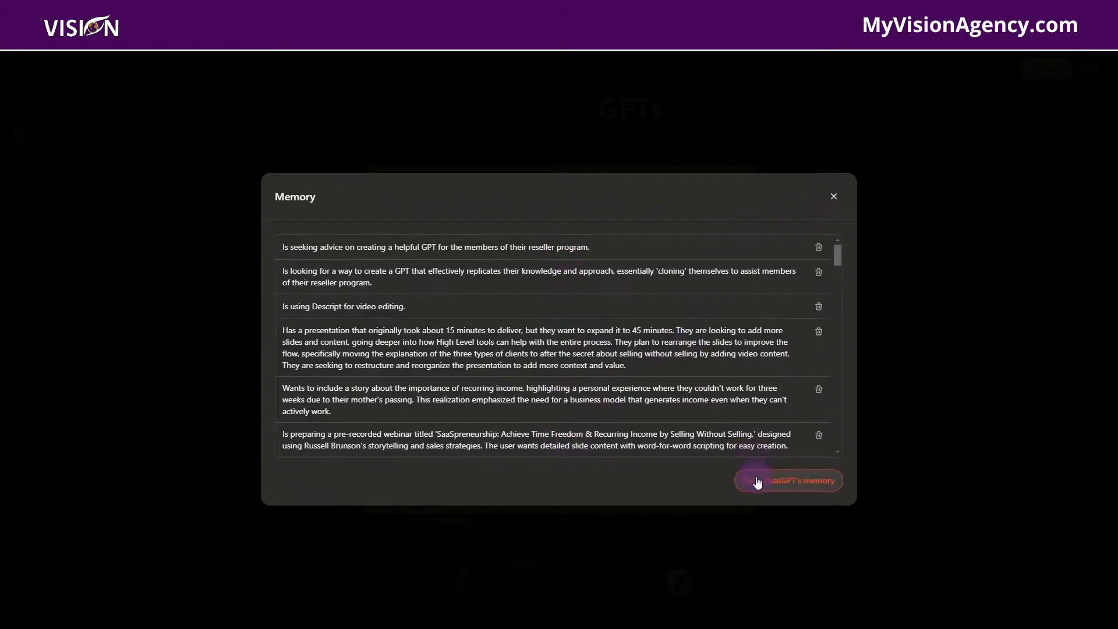
{"action": "left_click", "coordinate": [833, 196]}
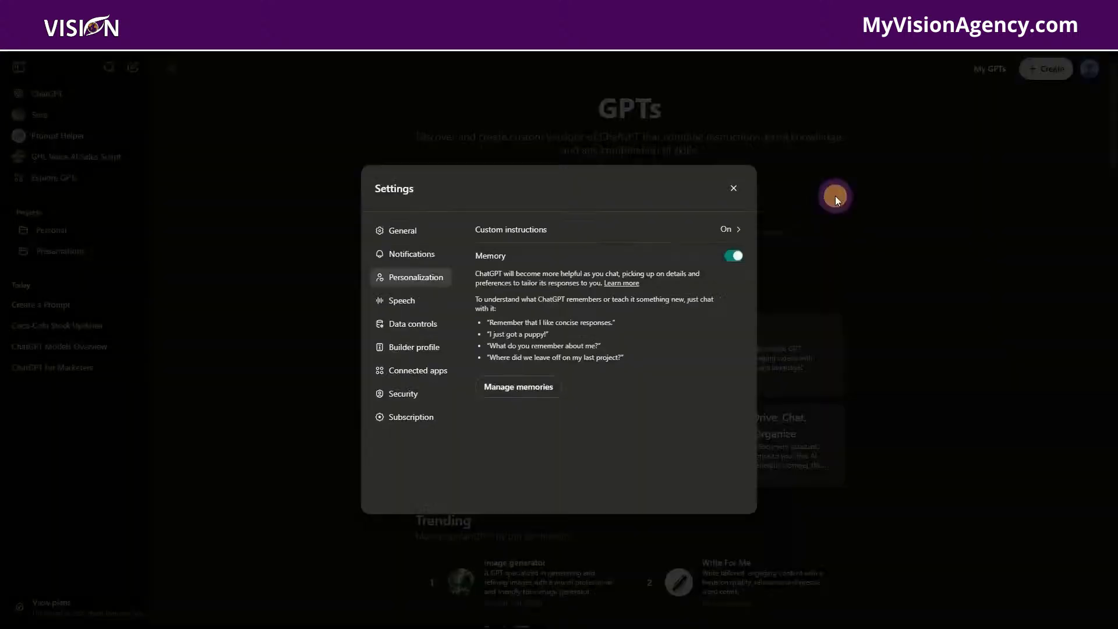
Step: Check the voice choices and main language option in the Speech settings
{"action": "left_click", "coordinate": [402, 302]}
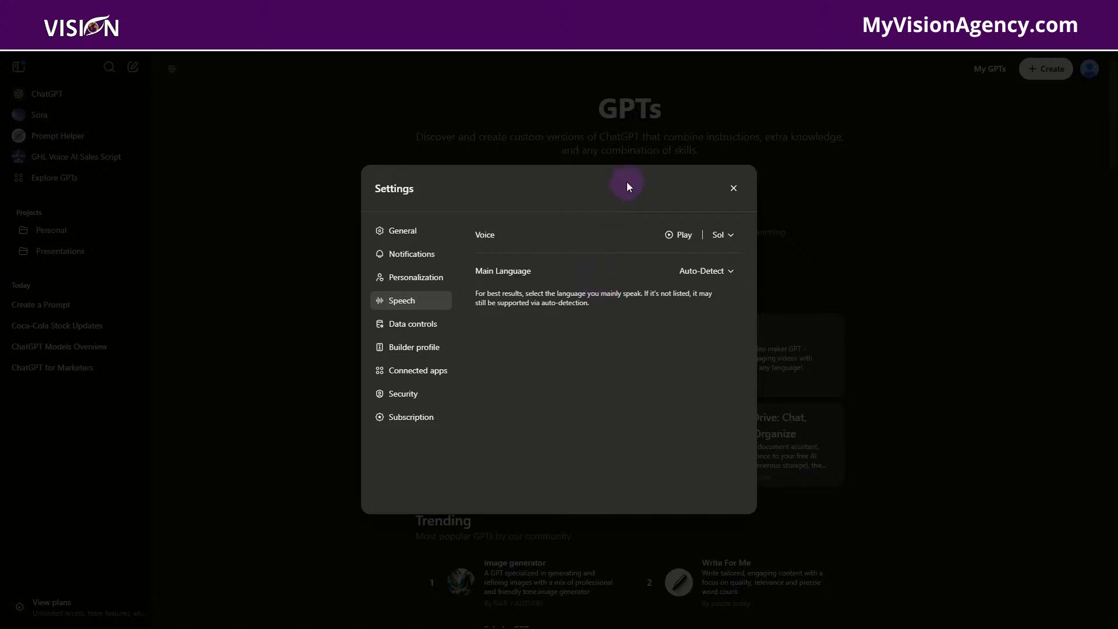
{"action": "left_click", "coordinate": [725, 235]}
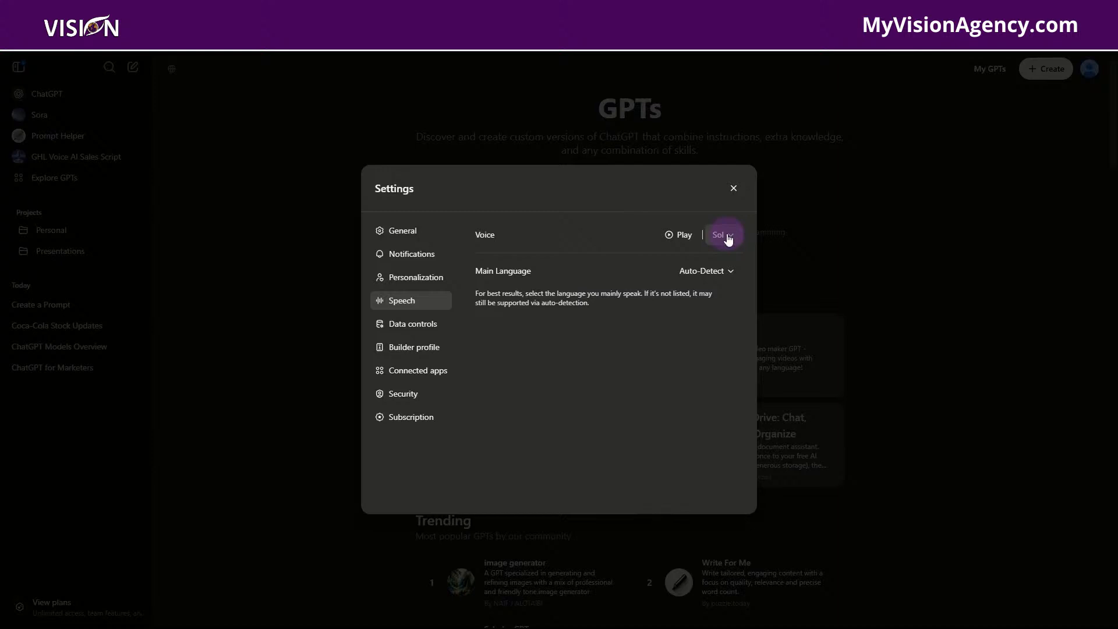
{"action": "left_click", "coordinate": [618, 411]}
Step: Turn off "Improve the model for everyone" in the data controls
{"action": "left_click", "coordinate": [424, 329]}
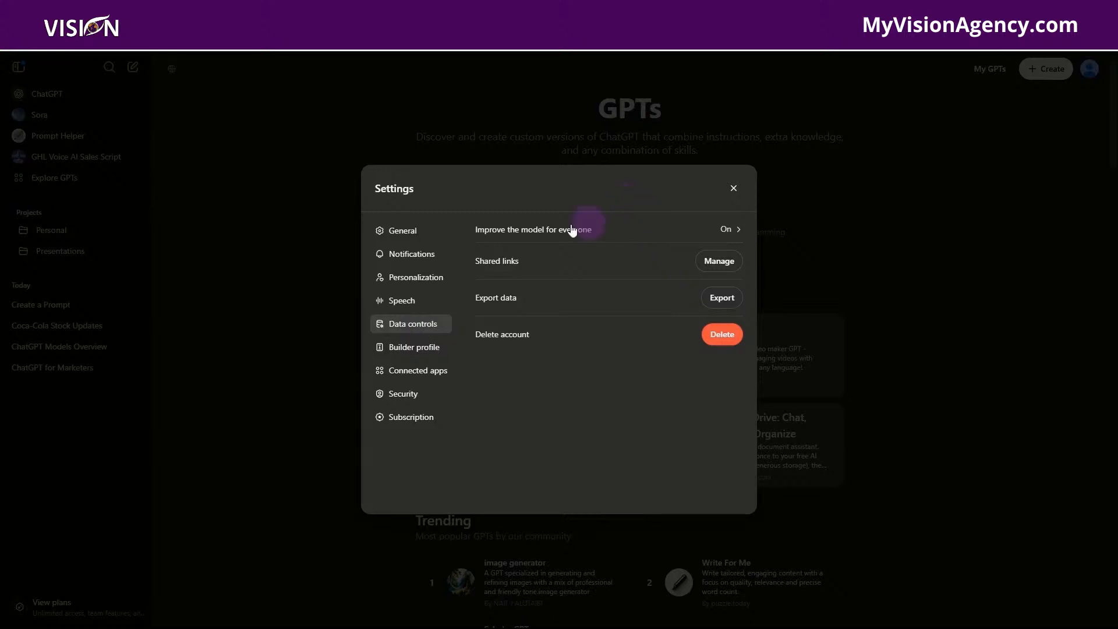
{"action": "left_click", "coordinate": [728, 233]}
{"action": "left_click", "coordinate": [666, 276]}
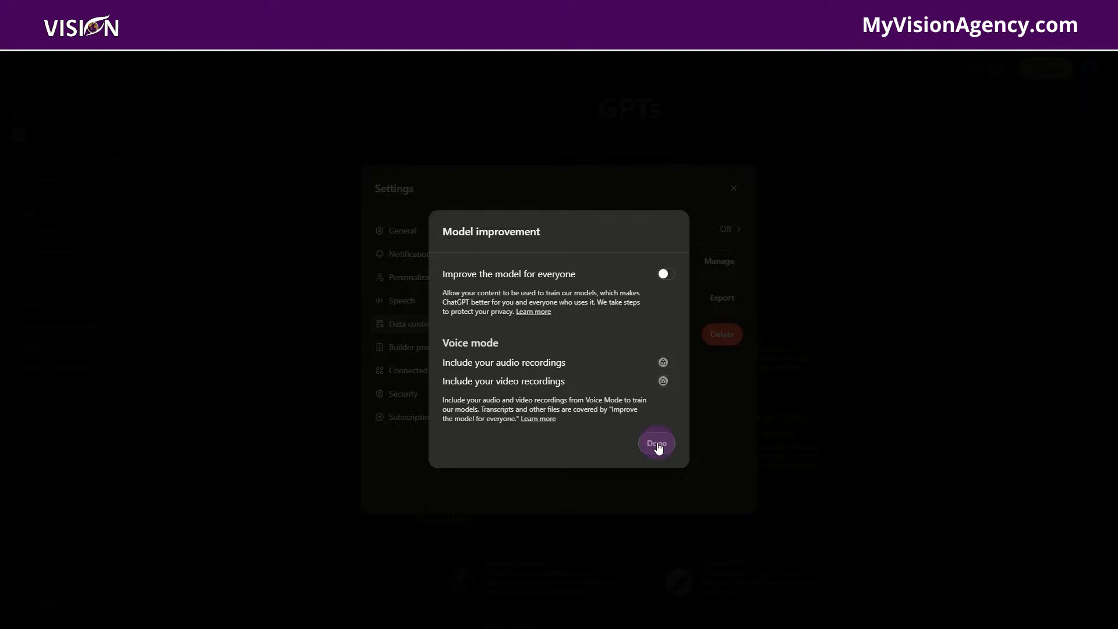
{"action": "left_click", "coordinate": [657, 443]}
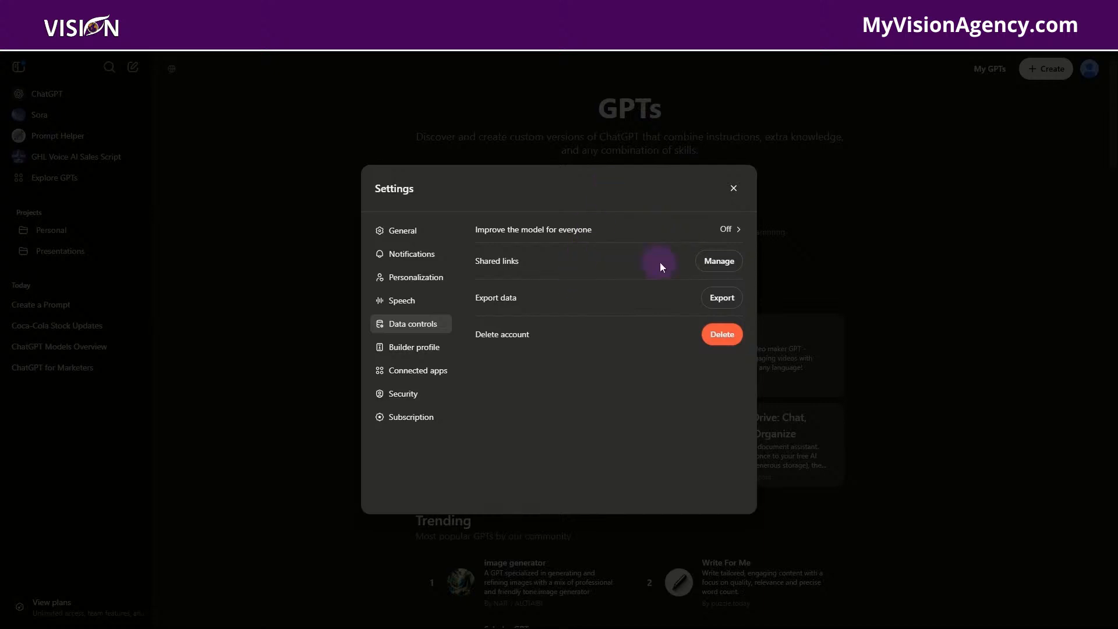
Step: Review the list of shared links and the builder profile's details, including its website domain options
{"action": "left_click", "coordinate": [701, 260]}
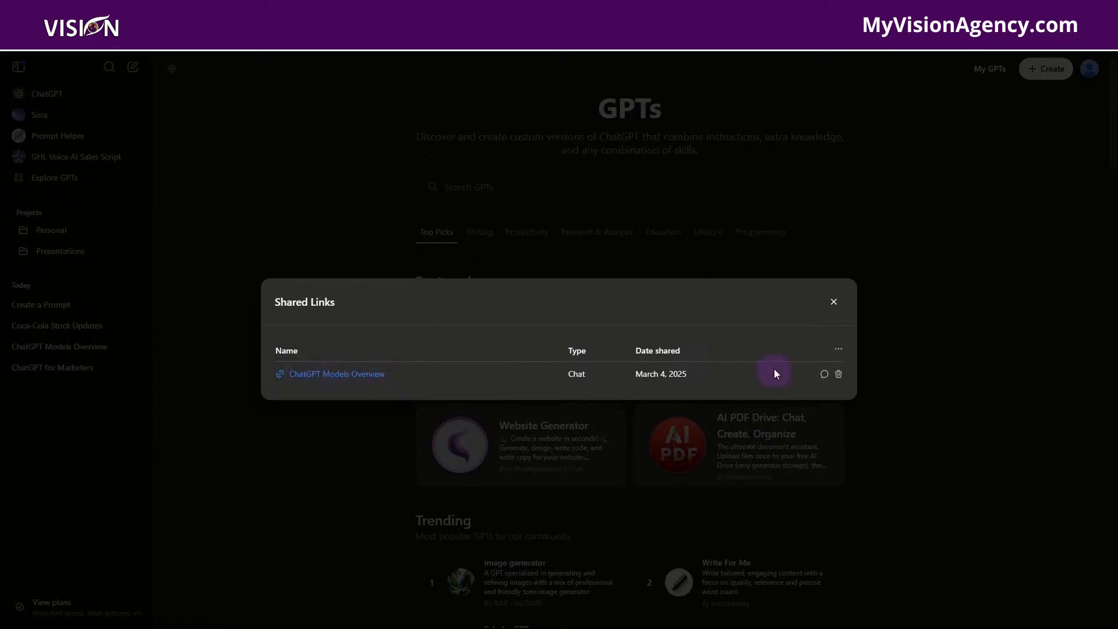
{"action": "left_click", "coordinate": [835, 307]}
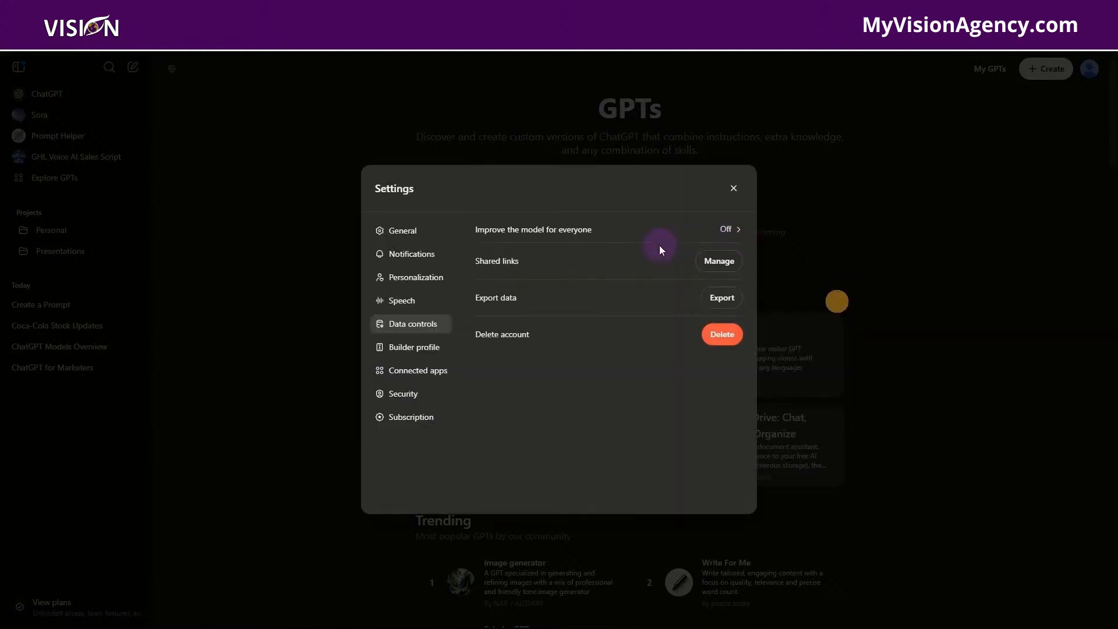
{"action": "left_click", "coordinate": [431, 349]}
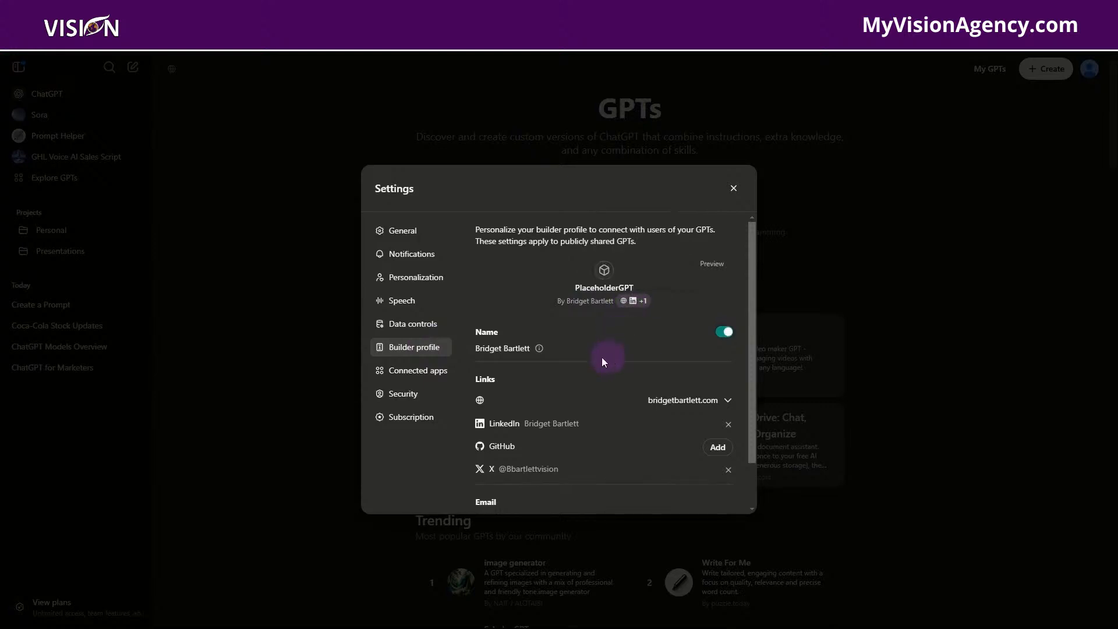
{"action": "scroll", "coordinate": [602, 362], "scroll_direction": "down", "scroll_amount": 2}
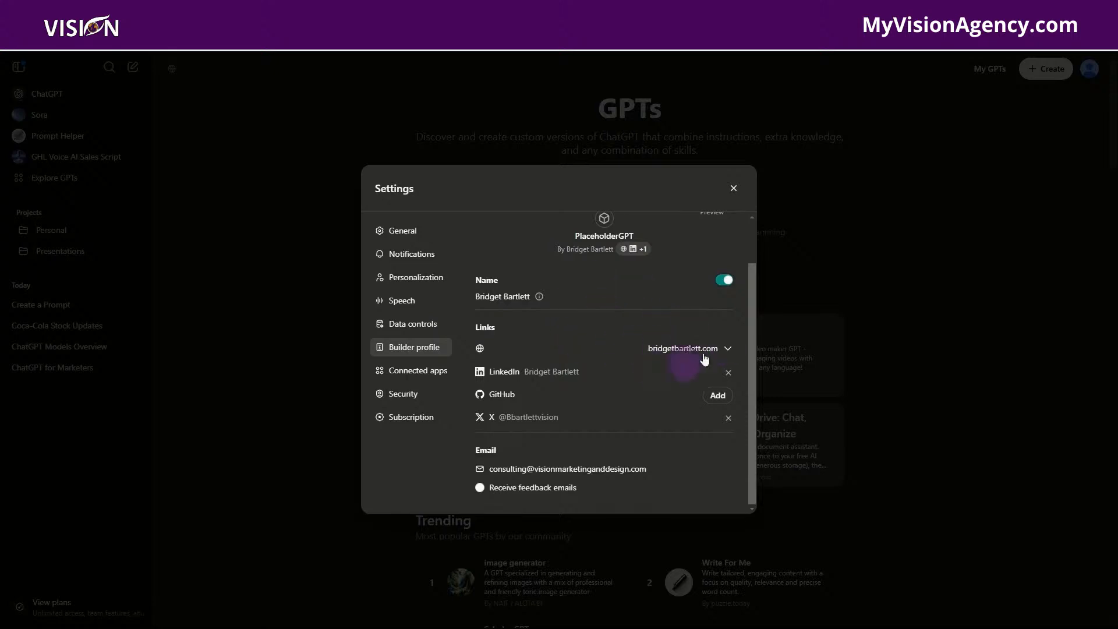
{"action": "left_click", "coordinate": [687, 348]}
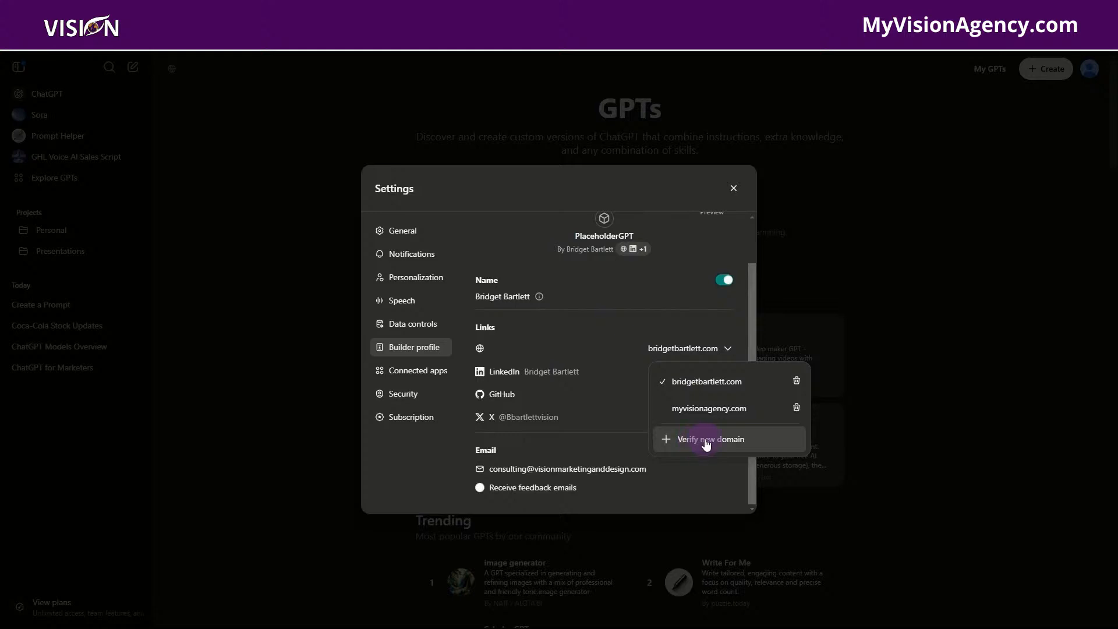
{"action": "left_click", "coordinate": [610, 421]}
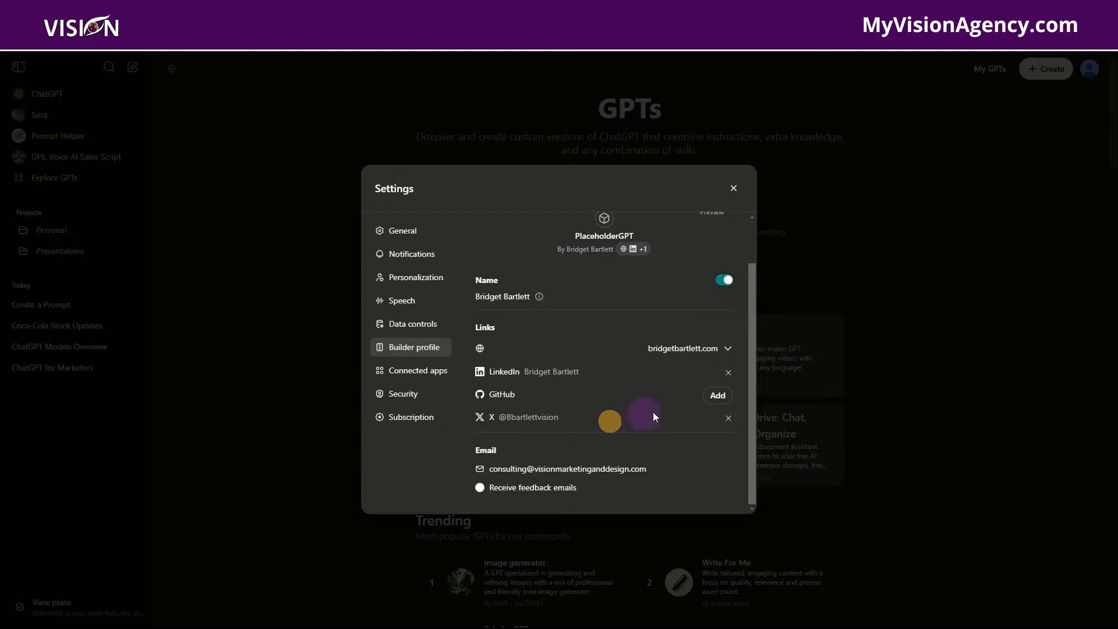
Step: Review the Connected apps, Security and Subscription settings, and close the settings
{"action": "left_click", "coordinate": [428, 370]}
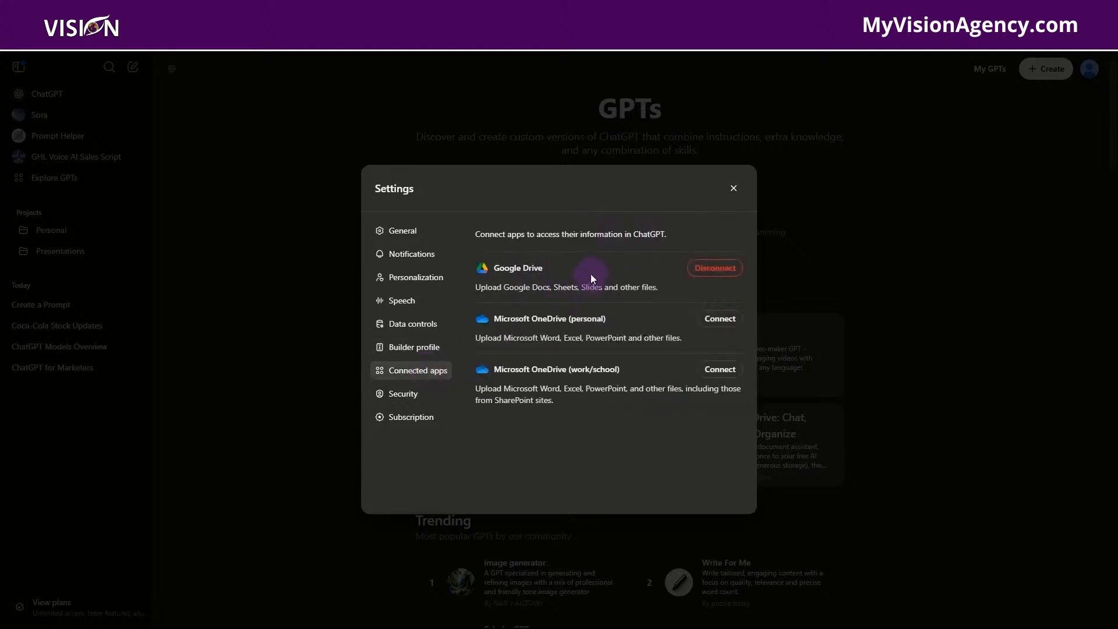
{"action": "left_click", "coordinate": [402, 396]}
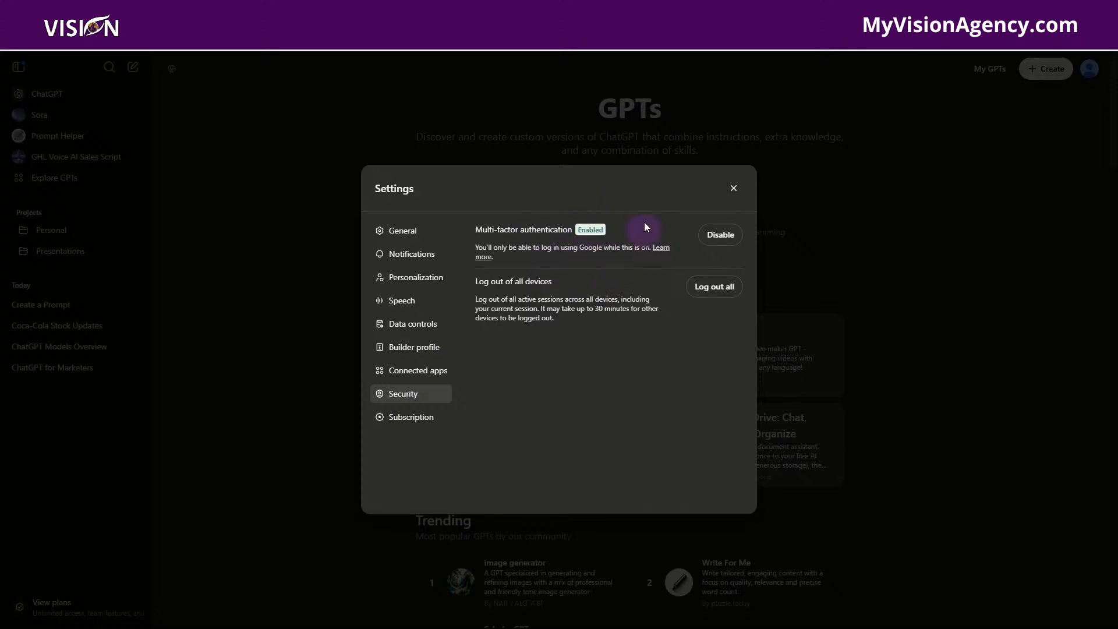
{"action": "left_click", "coordinate": [402, 423]}
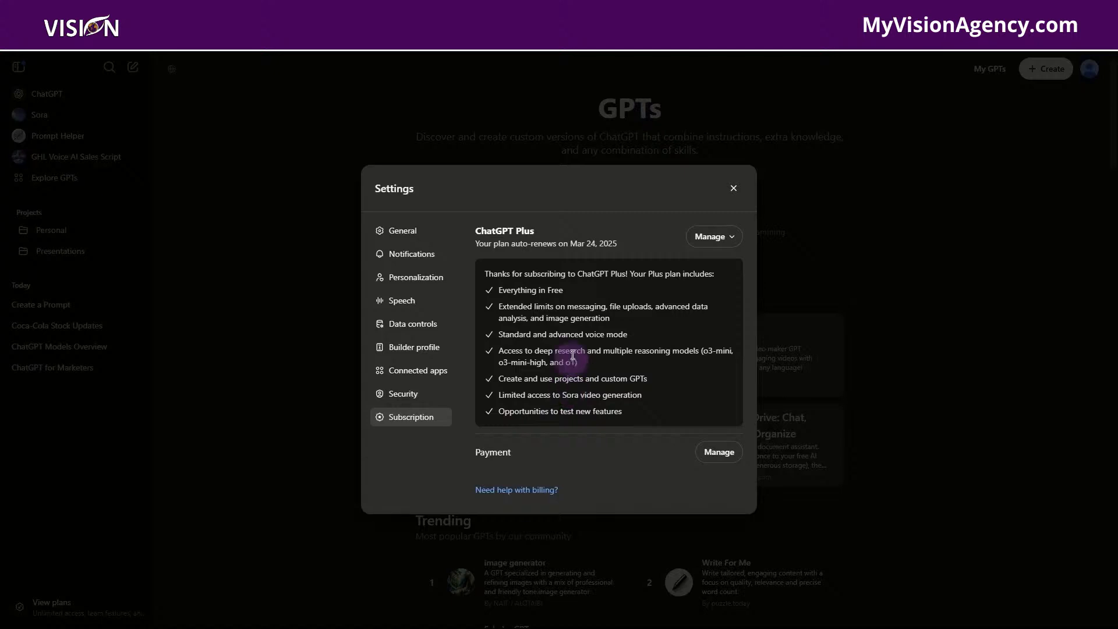
{"action": "left_click", "coordinate": [733, 188]}
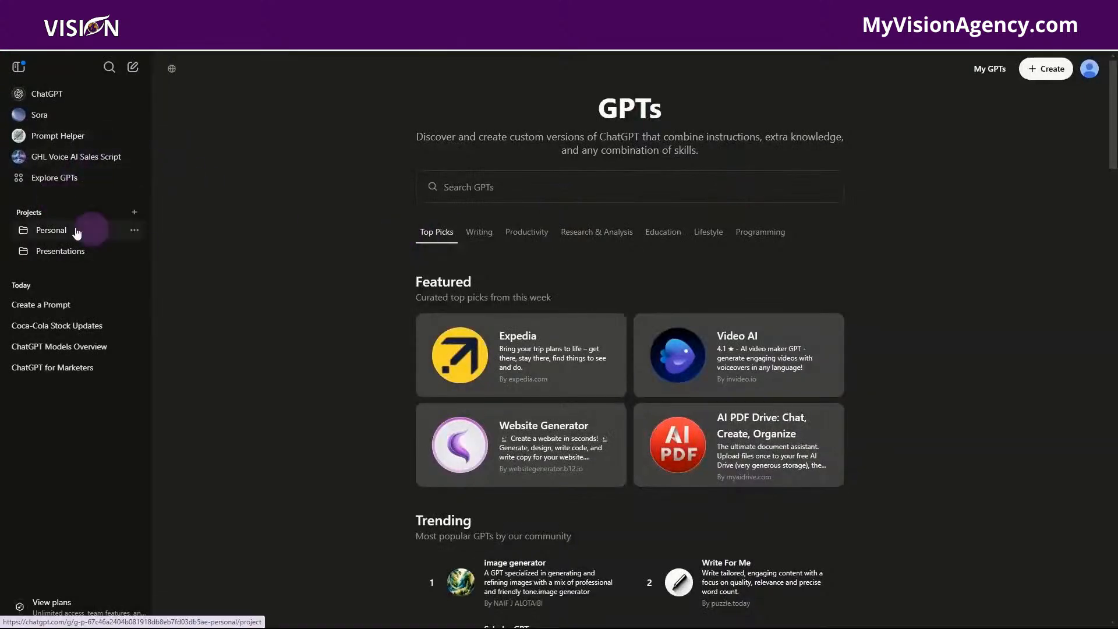
Step: Create a new project named "Client A"
{"action": "left_click", "coordinate": [134, 216]}
{"action": "left_click", "coordinate": [504, 312]}
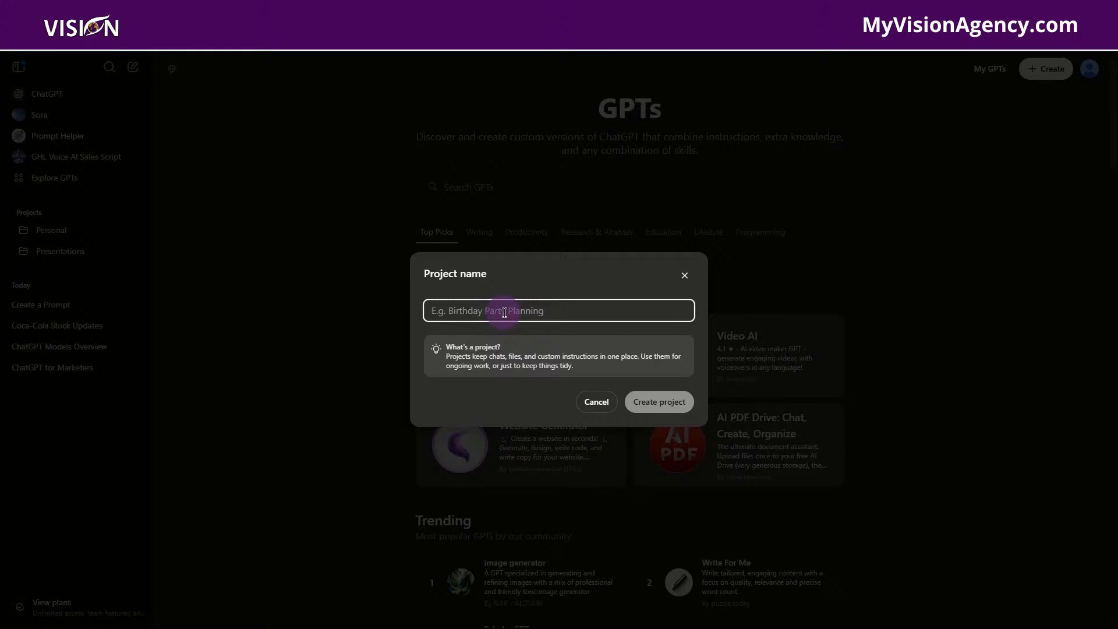
{"action": "type", "text": "Client A"}
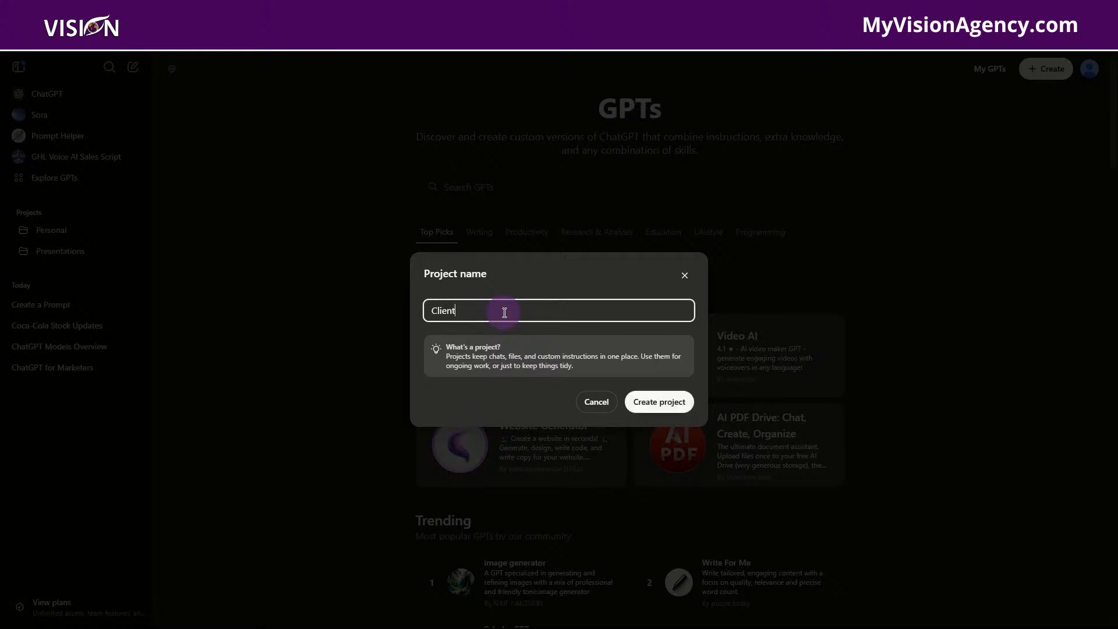
{"action": "left_click", "coordinate": [656, 401]}
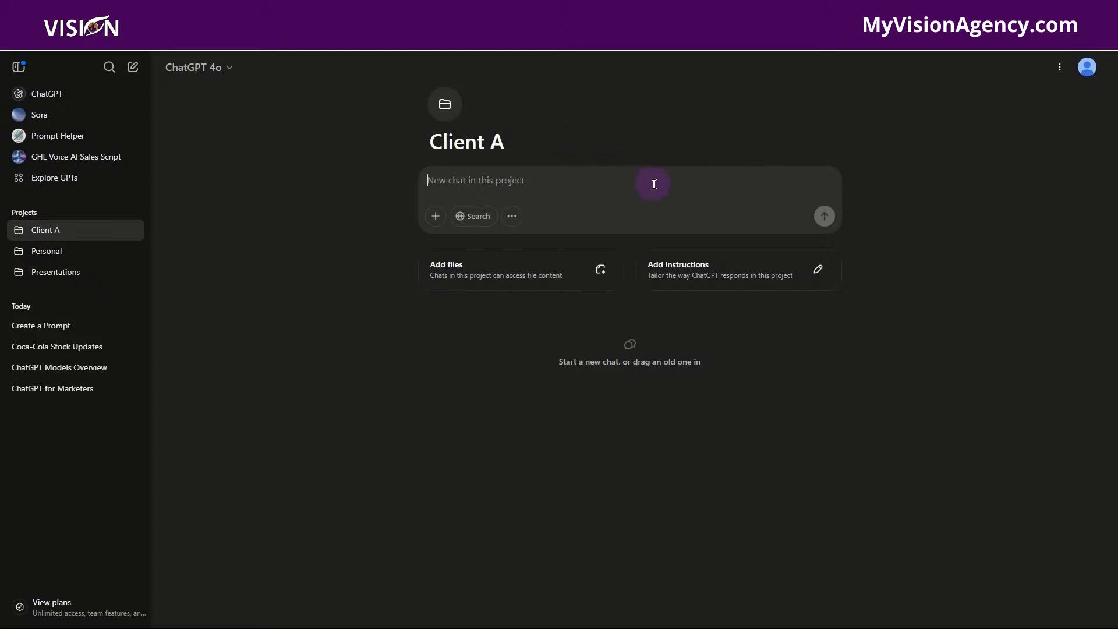
Step: Review the Client A project's instructions, file attachment and extra tool options without changing them, and open Sora
{"action": "left_click", "coordinate": [697, 277]}
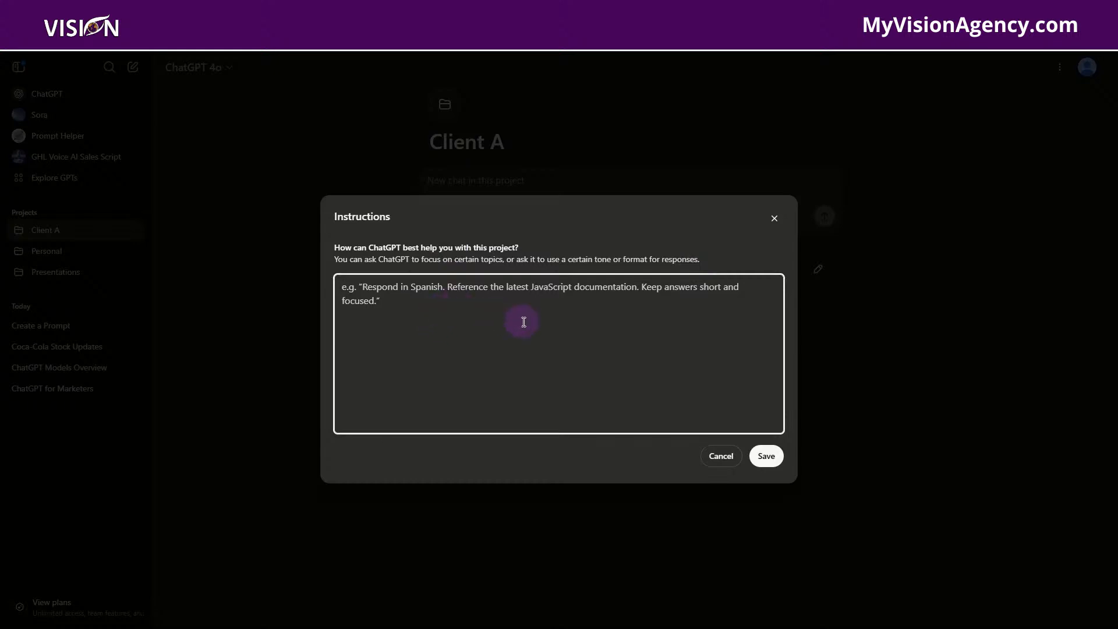
{"action": "left_click", "coordinate": [778, 220]}
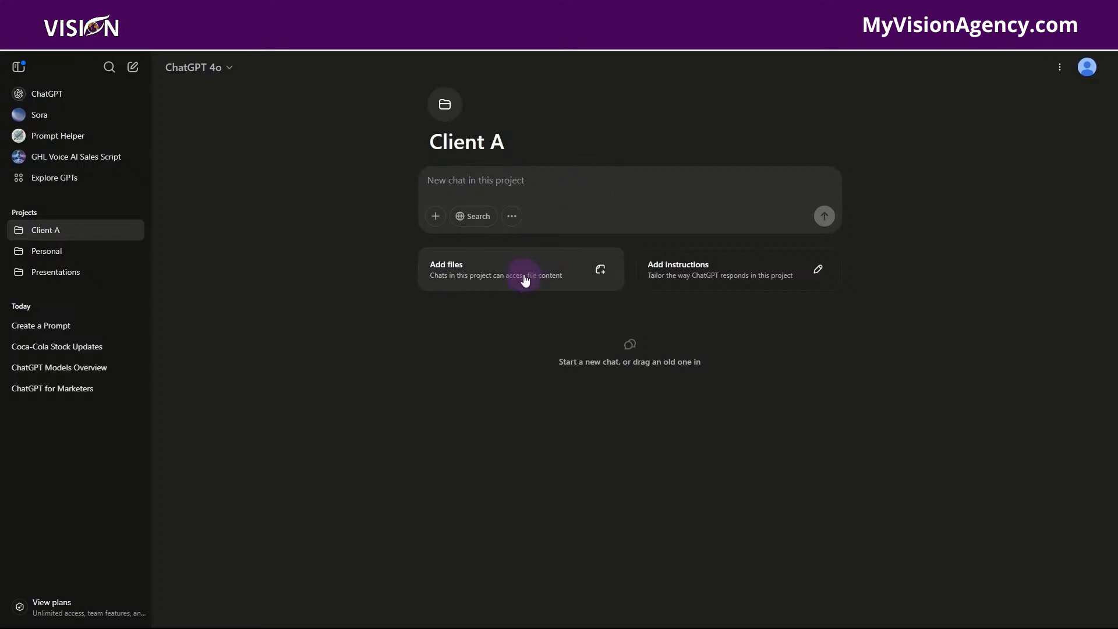
{"action": "left_click", "coordinate": [436, 215]}
{"action": "left_click", "coordinate": [634, 208]}
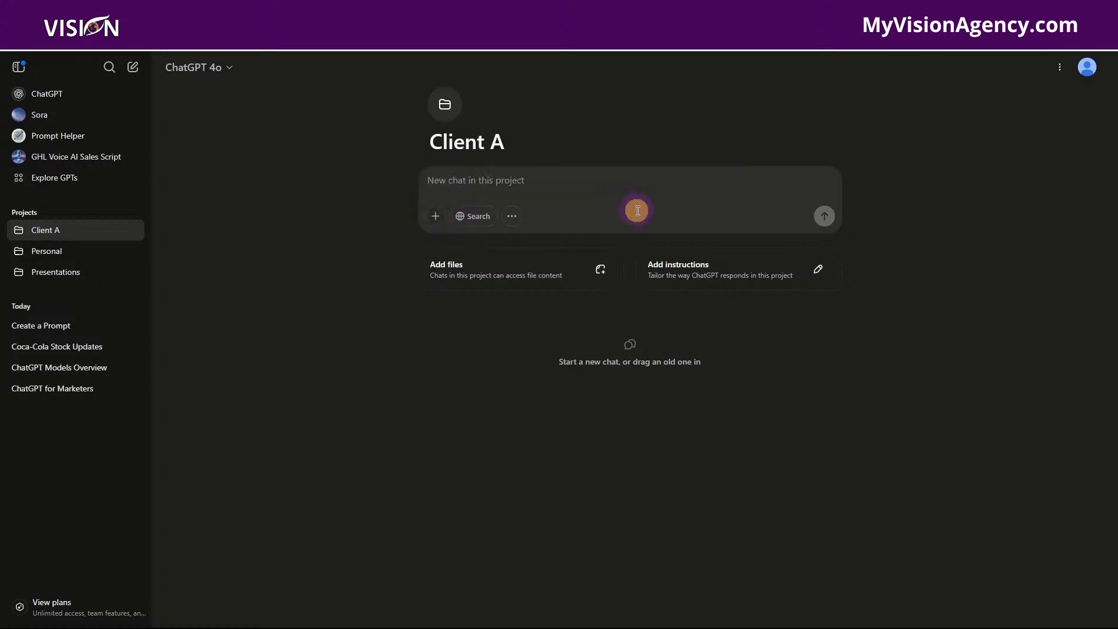
{"action": "left_click", "coordinate": [513, 218]}
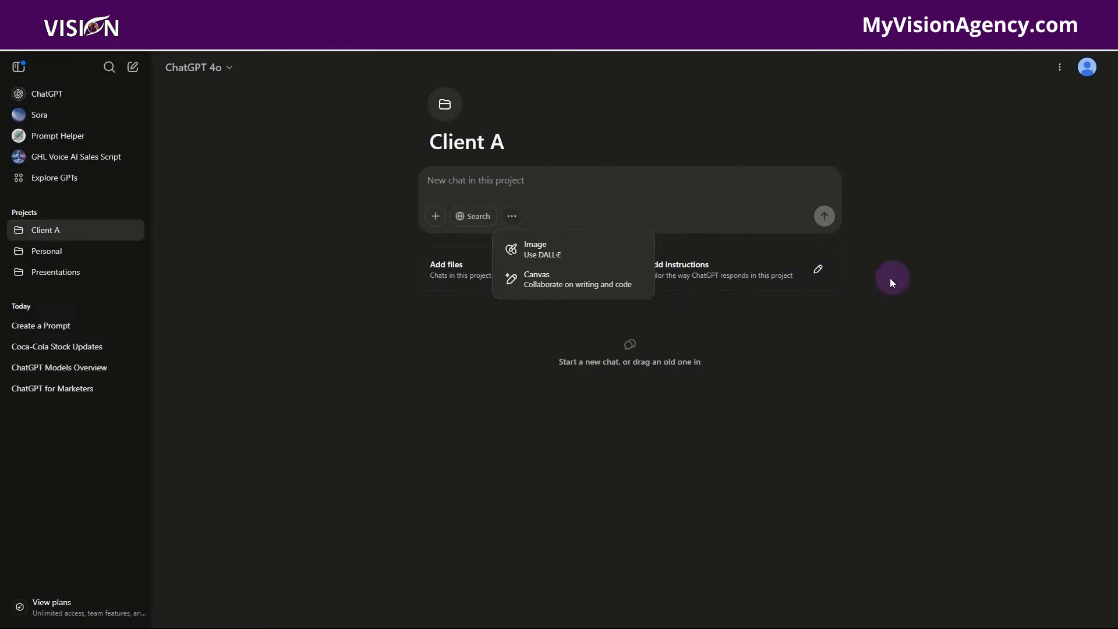
{"action": "left_click", "coordinate": [1015, 151]}
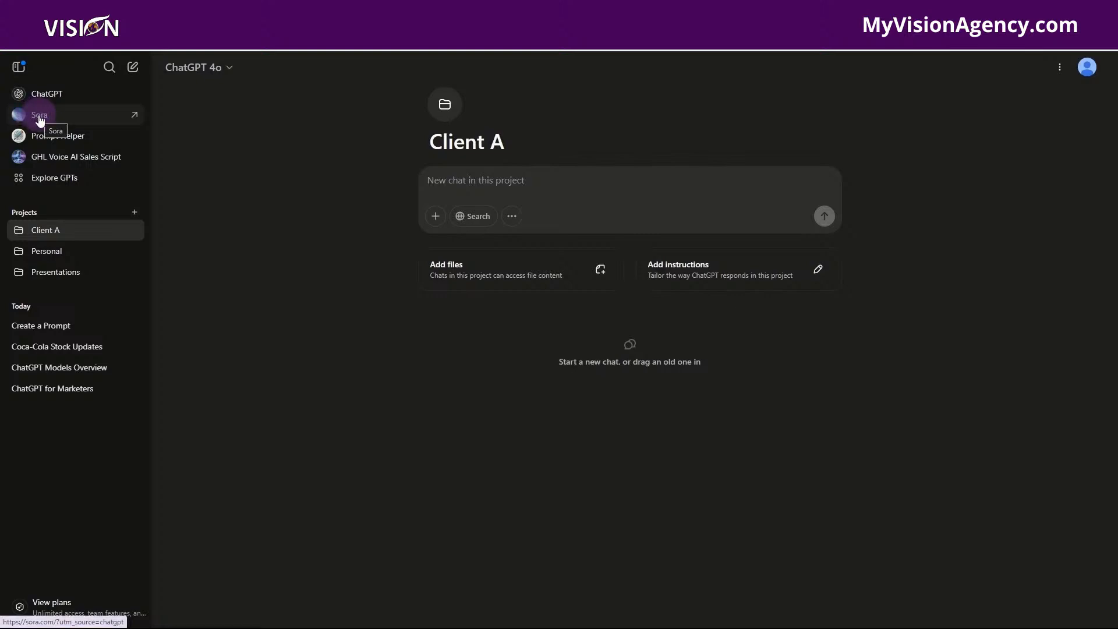
{"action": "left_click", "coordinate": [39, 116]}
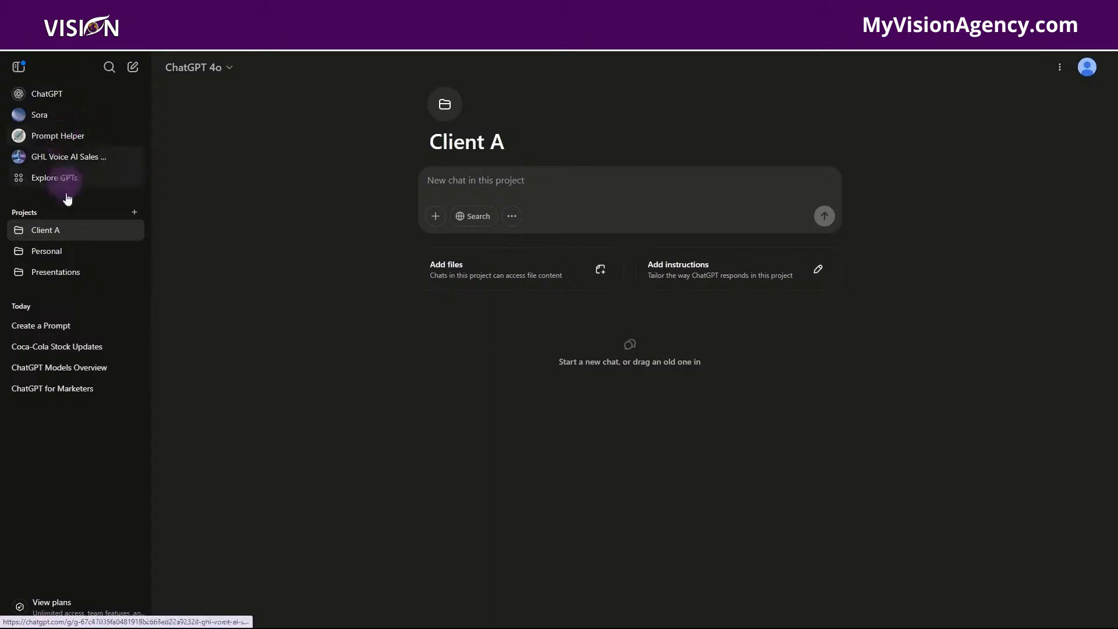
Step: Start "Create a prompt" in the Prompt Helper GPT and send the topic "I want to create a list of quotes by famous entreprenuers"
{"action": "left_click", "coordinate": [52, 134]}
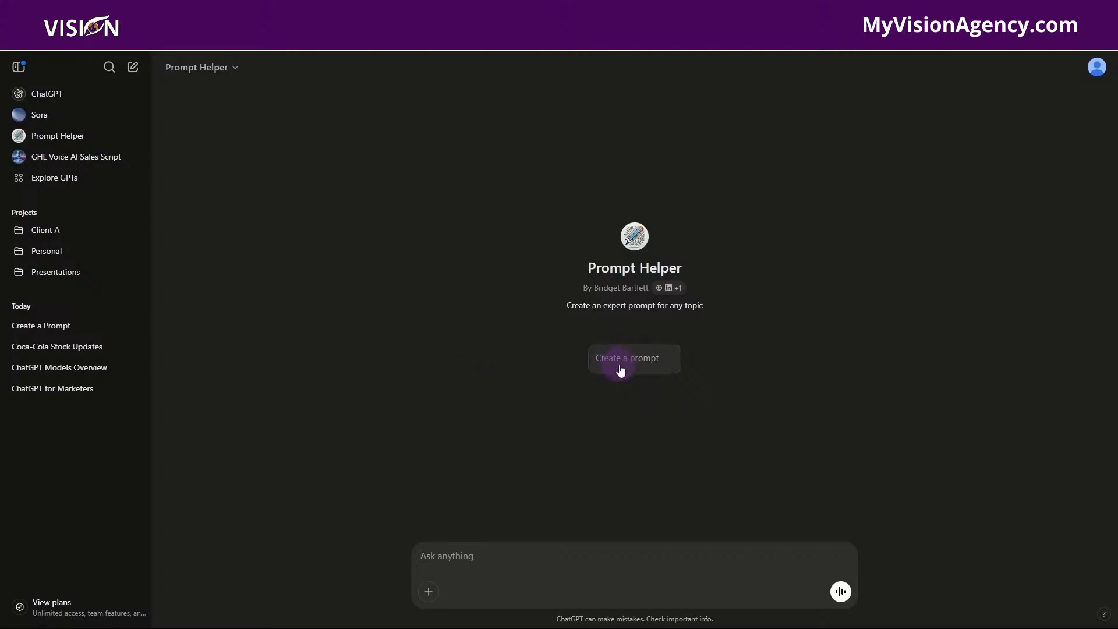
{"action": "left_click", "coordinate": [646, 362]}
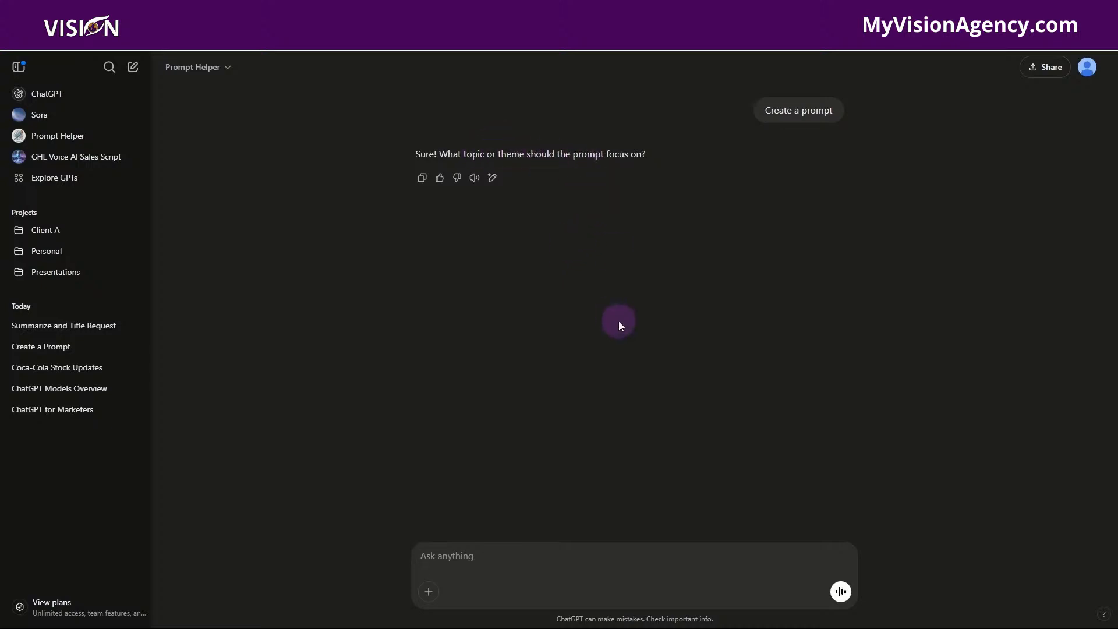
{"action": "left_click", "coordinate": [564, 558]}
{"action": "type", "text": "I want to create a list of quotes by famous entr"}
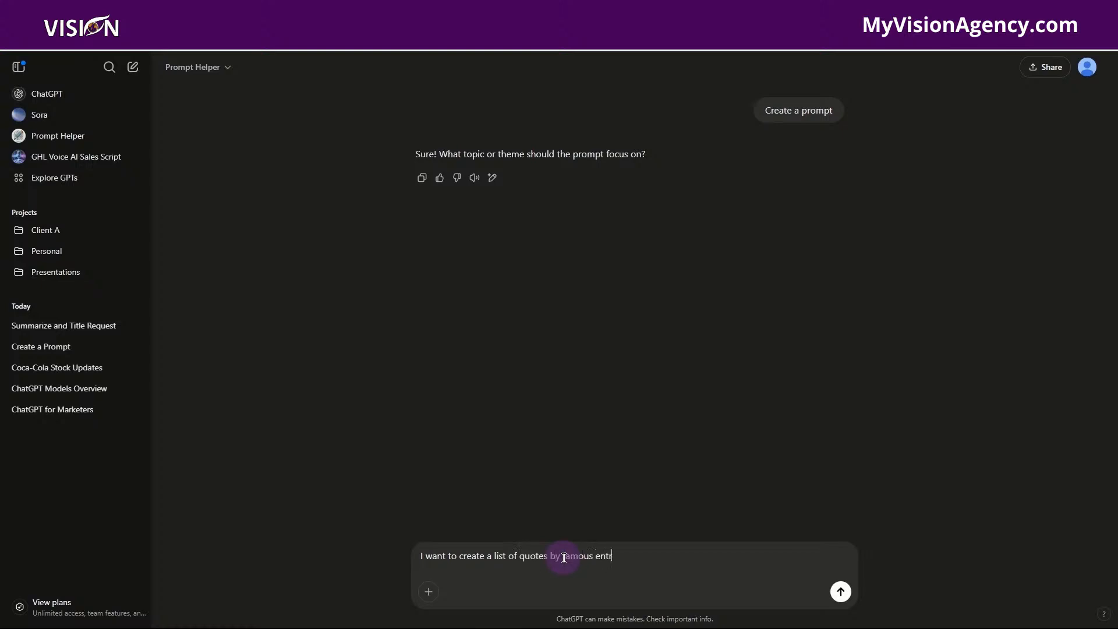
{"action": "type", "text": "prenuers"}
{"action": "key", "text": "Return"}
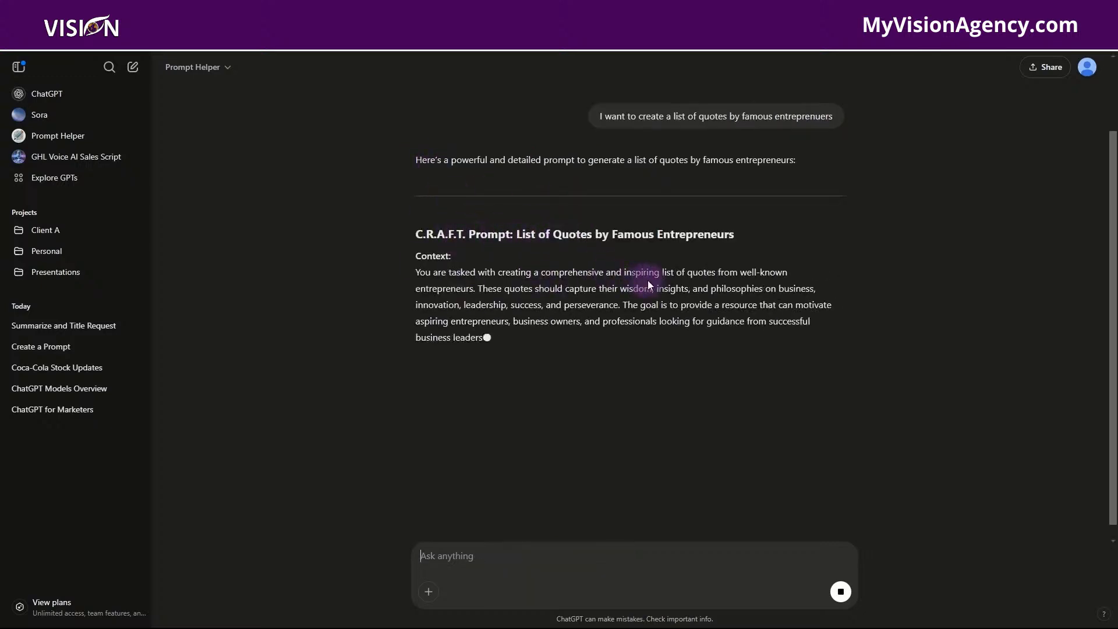
Step: Copy the generated C.R.A.F.T. prompt from its title through the end of the Target Audience section
{"action": "scroll", "coordinate": [624, 296], "scroll_direction": "down", "scroll_amount": 1}
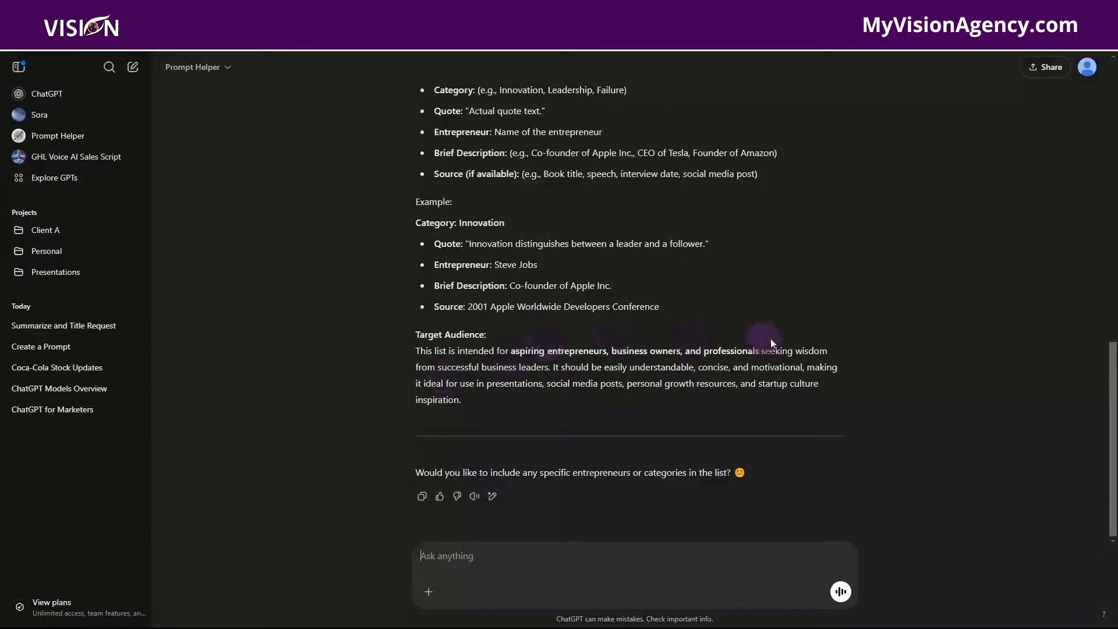
{"action": "scroll", "coordinate": [983, 349], "scroll_direction": "up", "scroll_amount": 15}
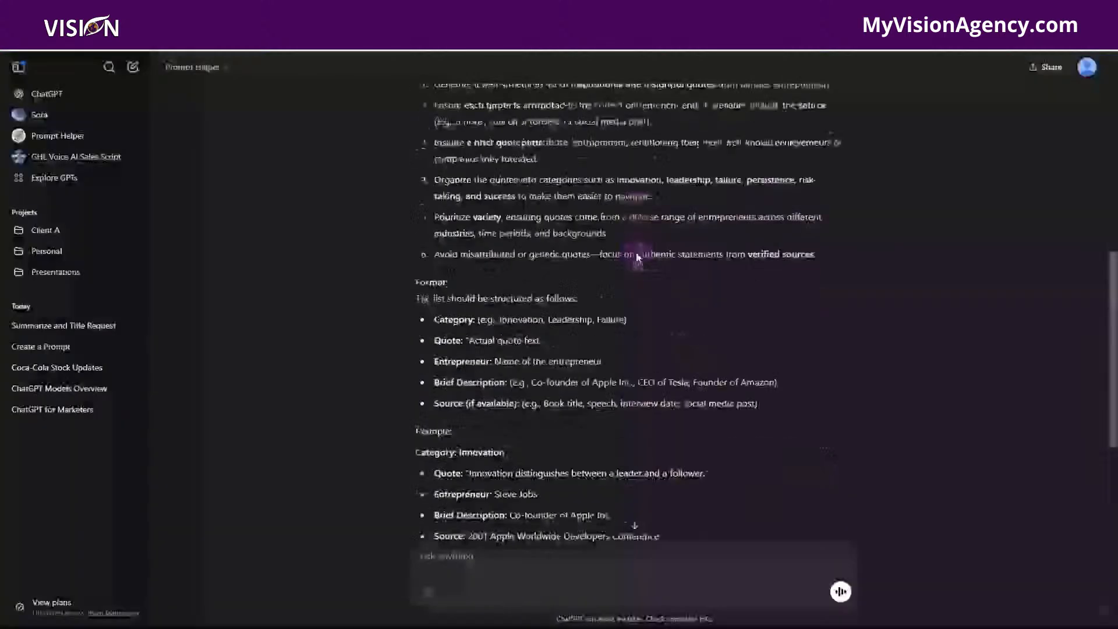
{"action": "scroll", "coordinate": [634, 251], "scroll_direction": "up", "scroll_amount": 8}
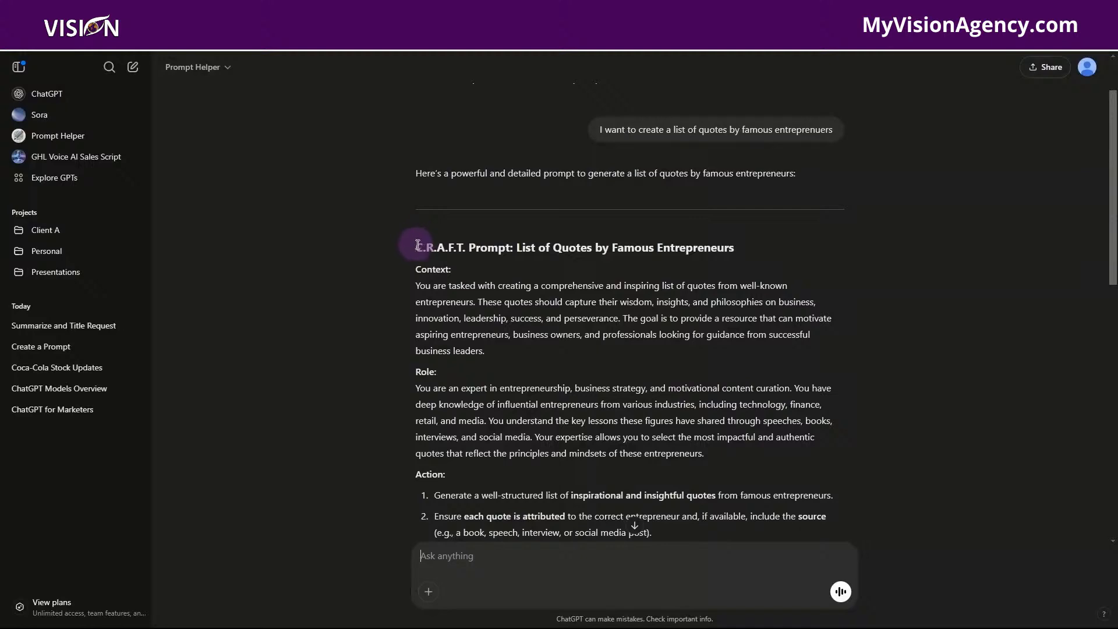
{"action": "left_click_drag", "start_coordinate": [417, 245], "coordinate": [722, 403]}
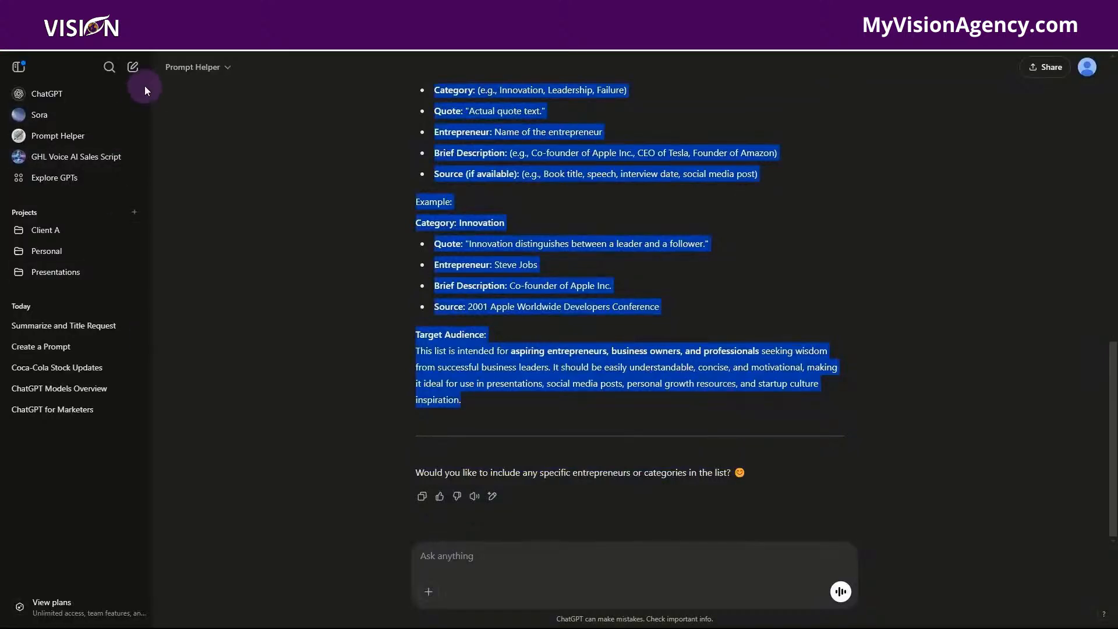
Step: Submit the copied C.R.A.F.T. prompt about quotes by famous entrepreneurs in a new ChatGPT 4o chat
{"action": "left_click", "coordinate": [134, 67]}
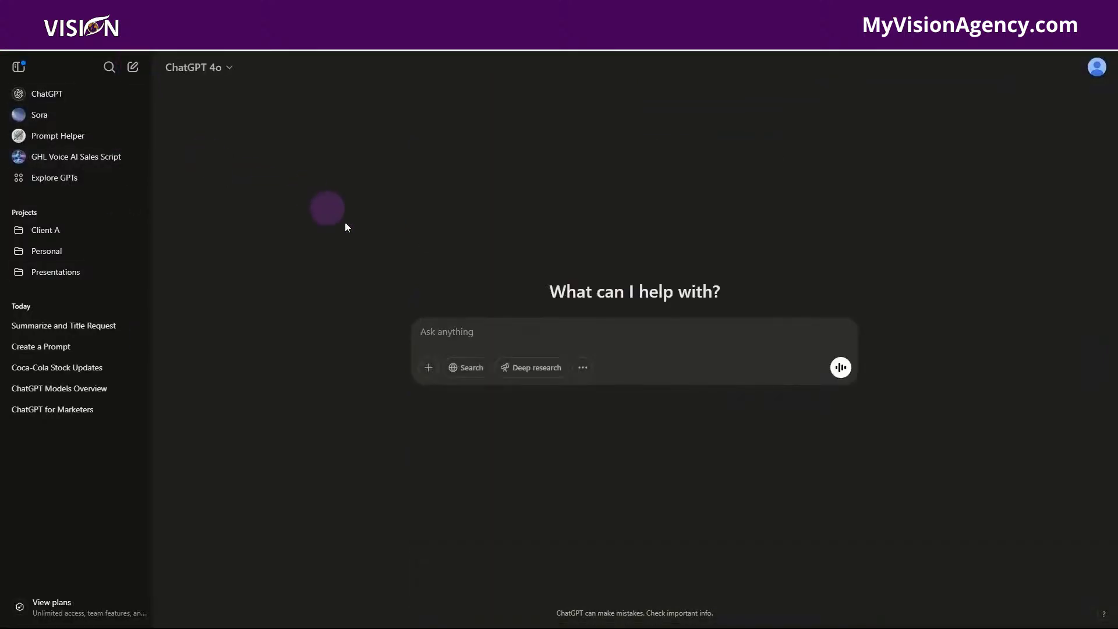
{"action": "left_click", "coordinate": [475, 332]}
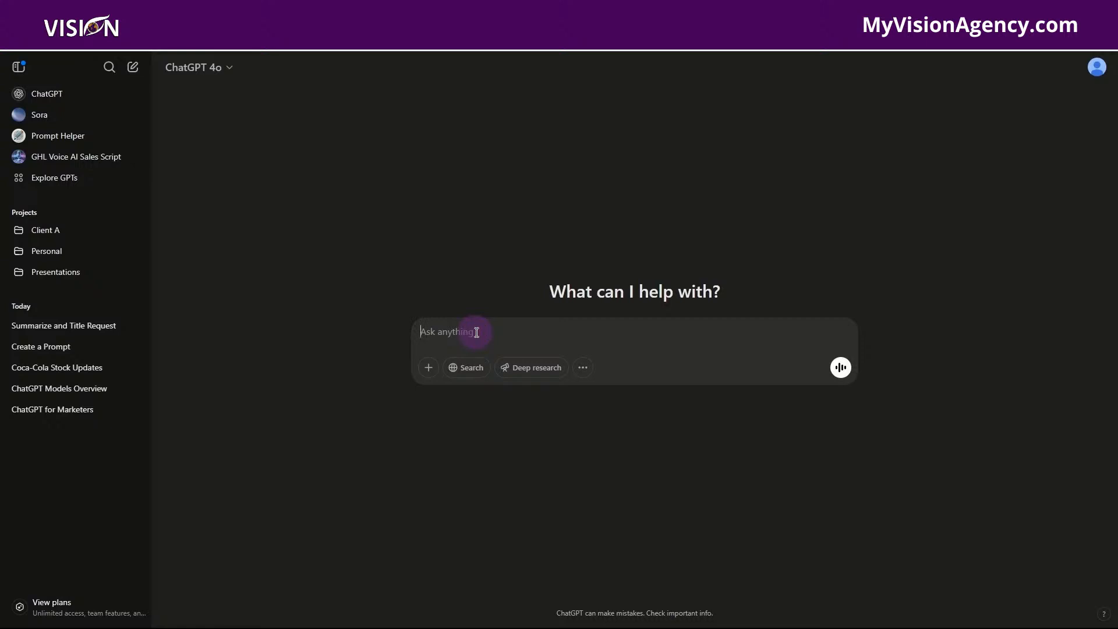
{"action": "key", "text": "ctrl+v"}
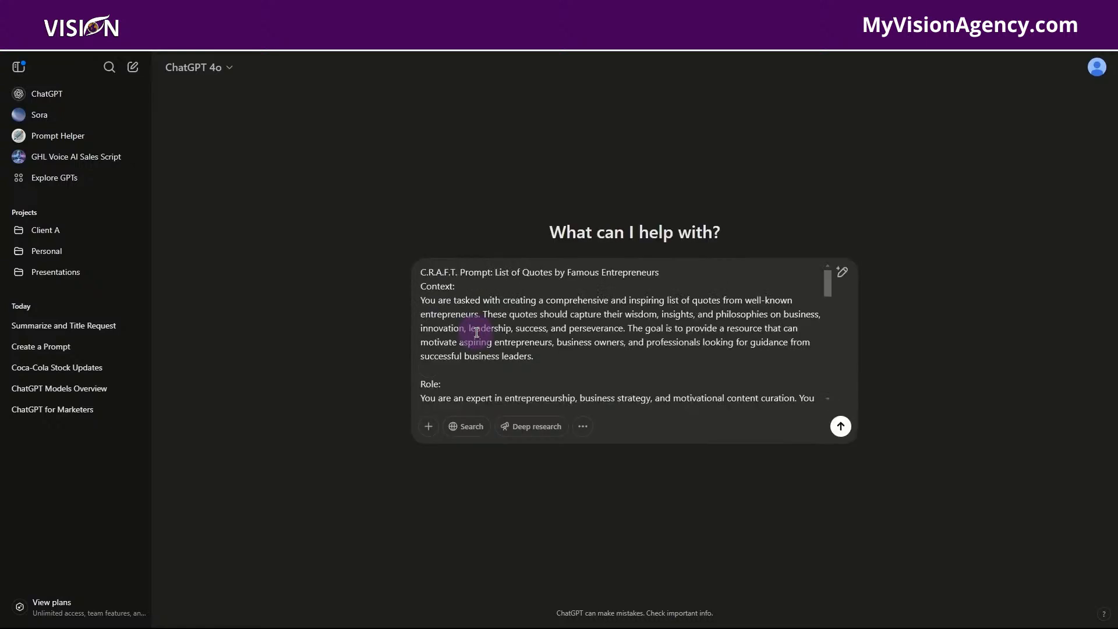
{"action": "key", "text": "Return"}
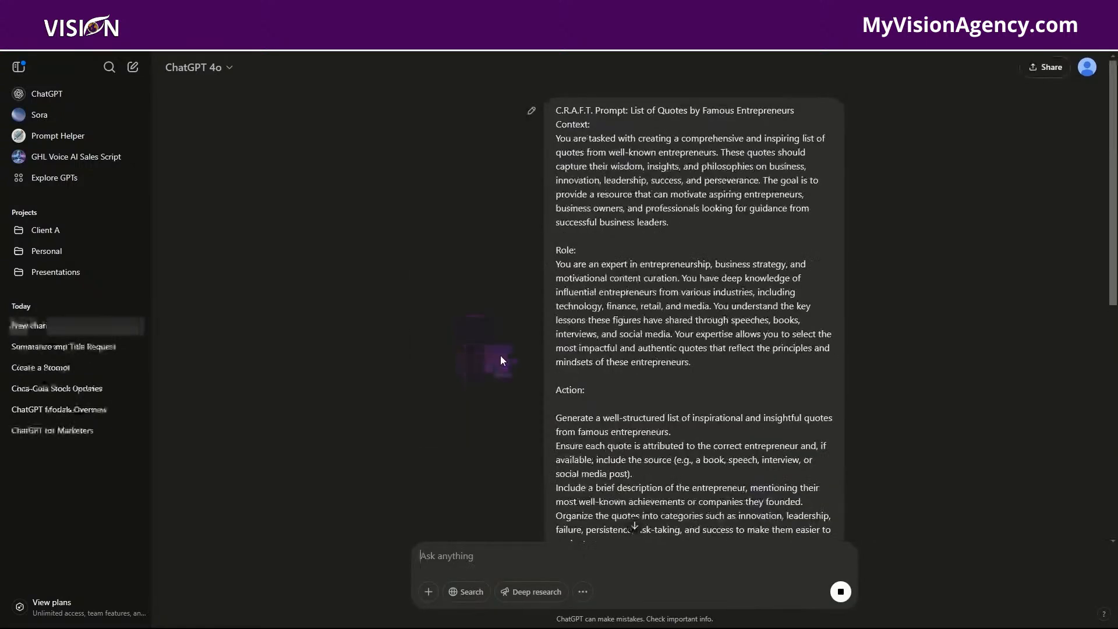
Step: Examine the submitted prompt and the categorized quotes in the response, highlighting the source given for the Alan Kay quote
{"action": "scroll", "coordinate": [500, 352], "scroll_direction": "down", "scroll_amount": 3}
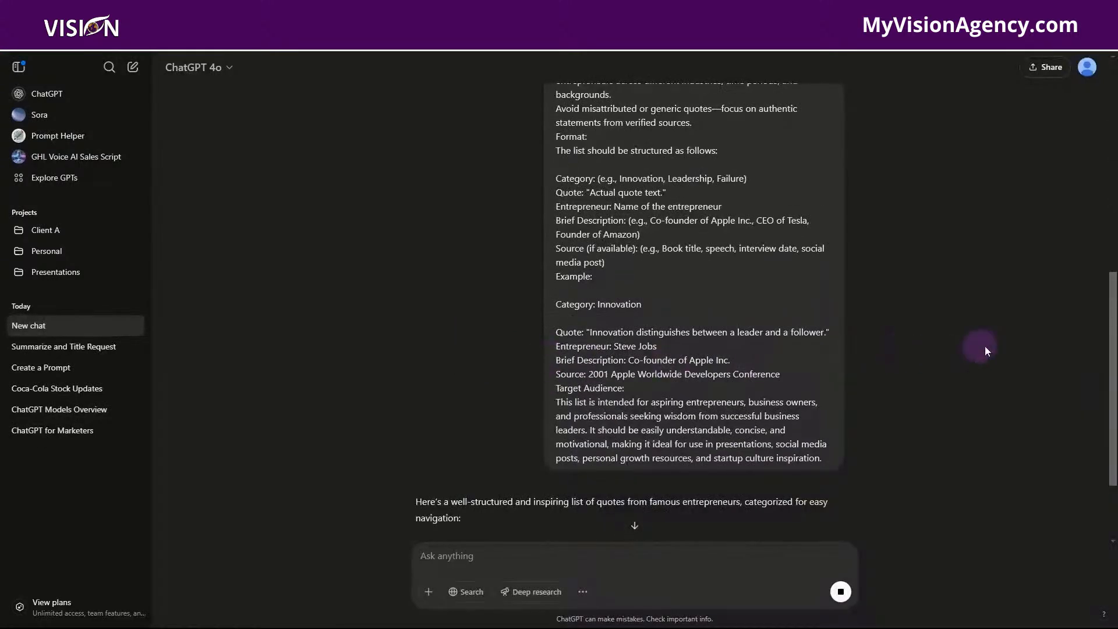
{"action": "scroll", "coordinate": [752, 199], "scroll_direction": "up", "scroll_amount": 10}
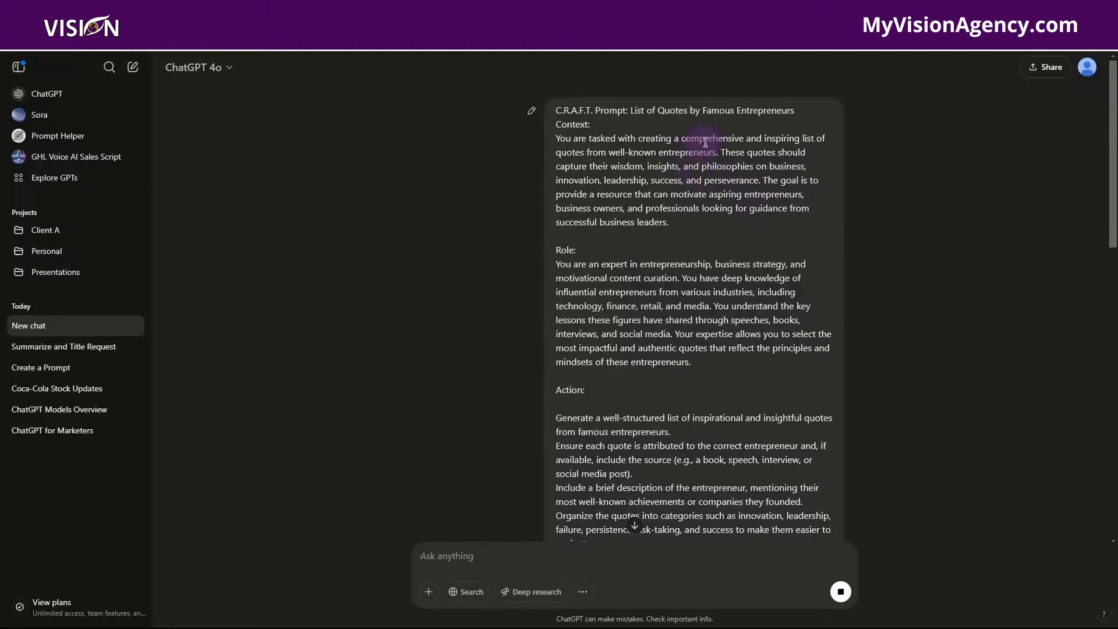
{"action": "scroll", "coordinate": [719, 178], "scroll_direction": "down", "scroll_amount": 7}
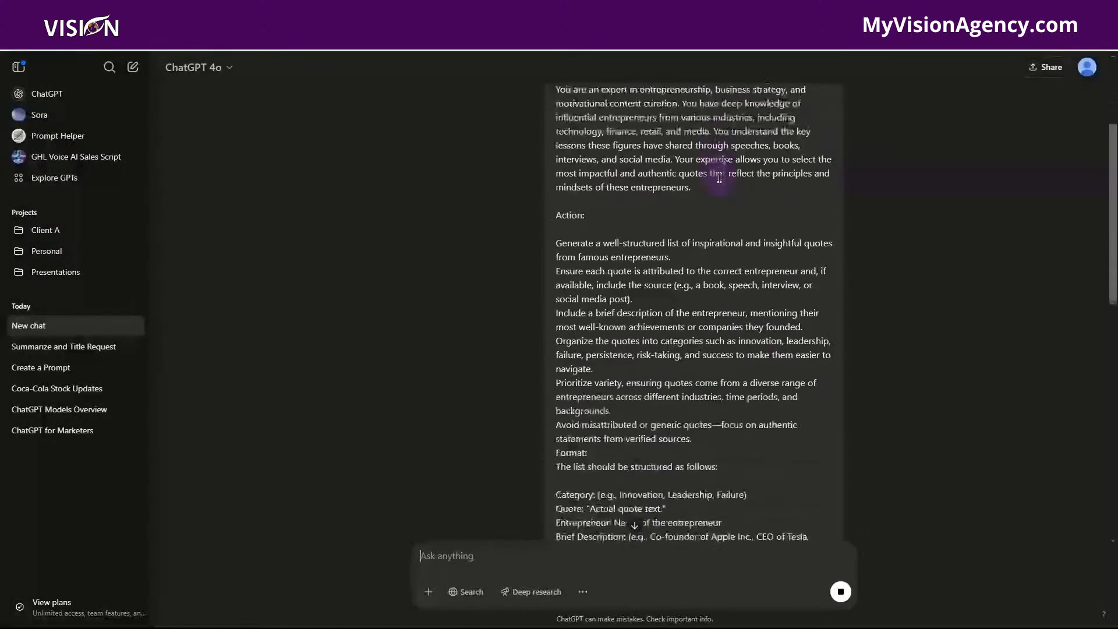
{"action": "scroll", "coordinate": [718, 177], "scroll_direction": "down", "scroll_amount": 6}
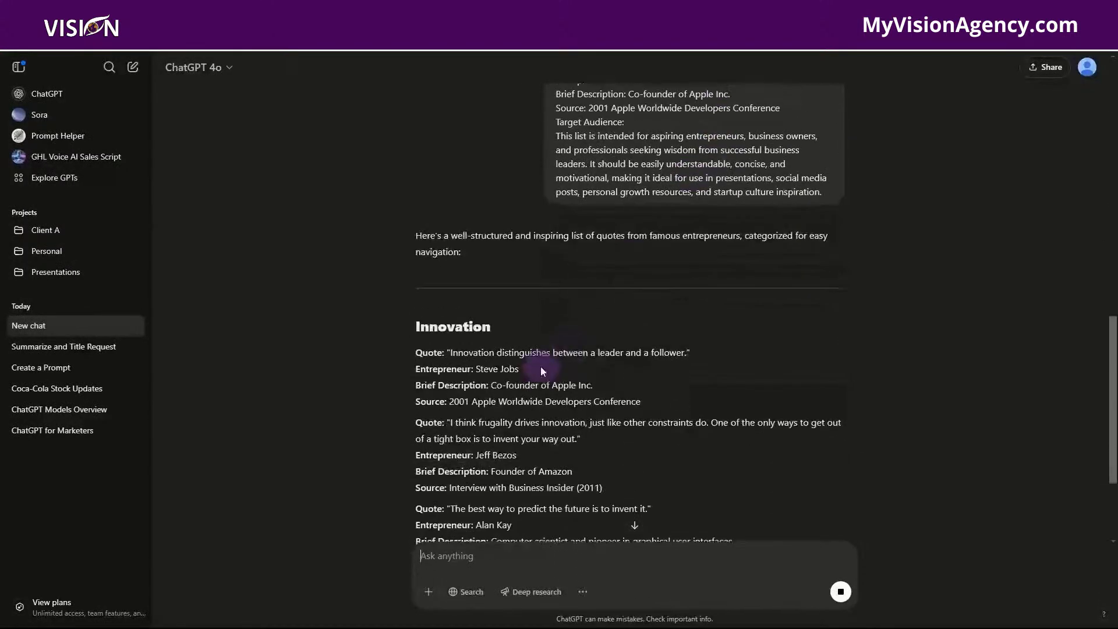
{"action": "scroll", "coordinate": [640, 420], "scroll_direction": "down", "scroll_amount": 3}
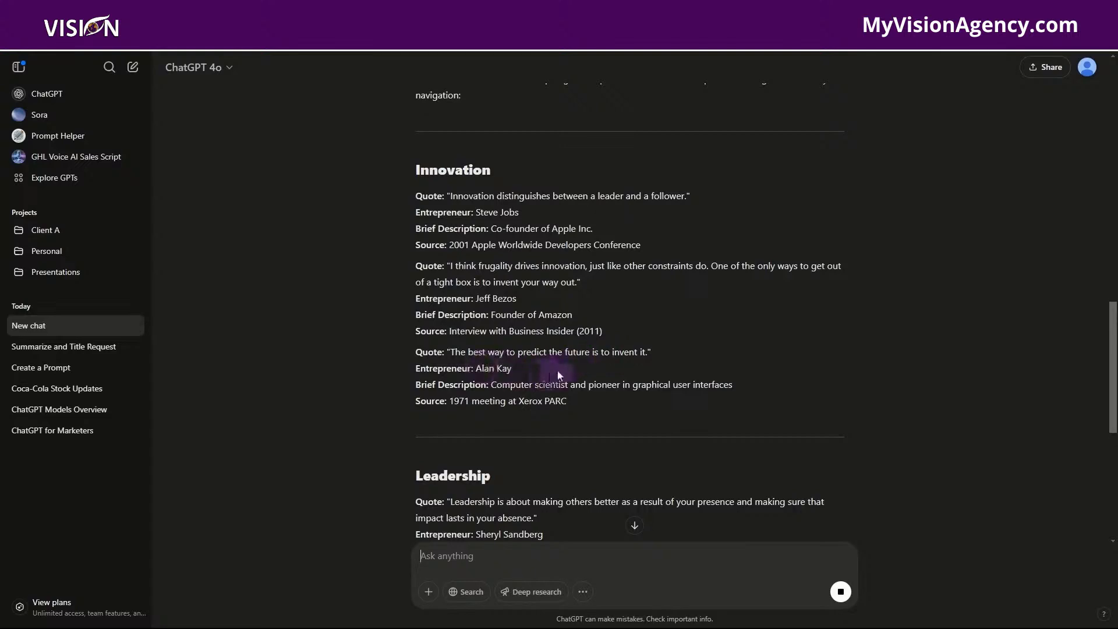
{"action": "scroll", "coordinate": [505, 320], "scroll_direction": "down", "scroll_amount": 2}
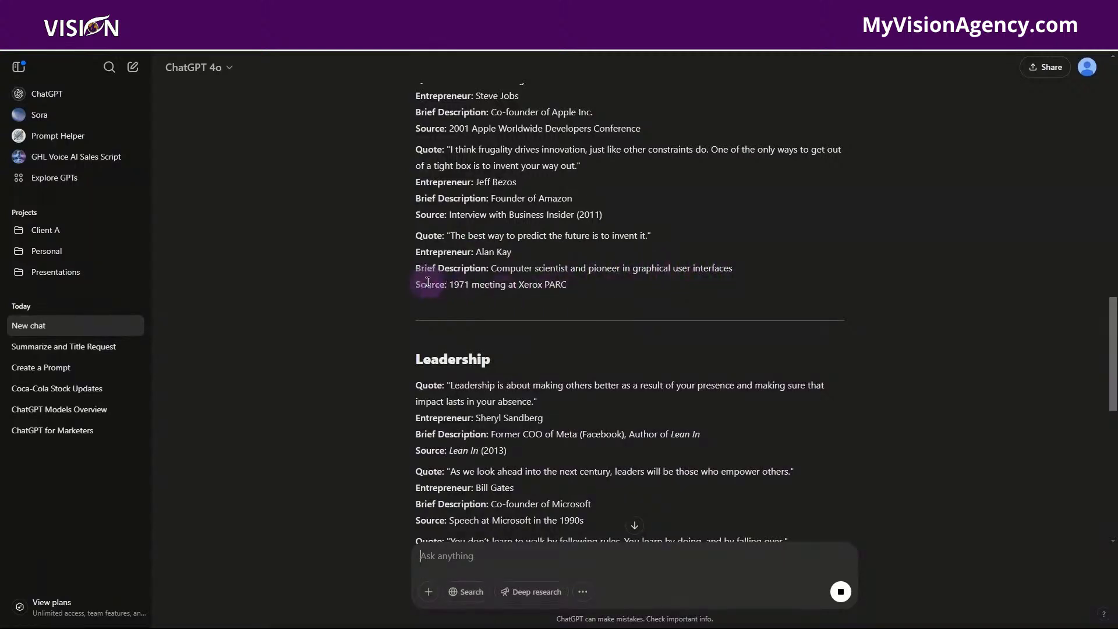
{"action": "left_click_drag", "start_coordinate": [450, 284], "coordinate": [645, 286]}
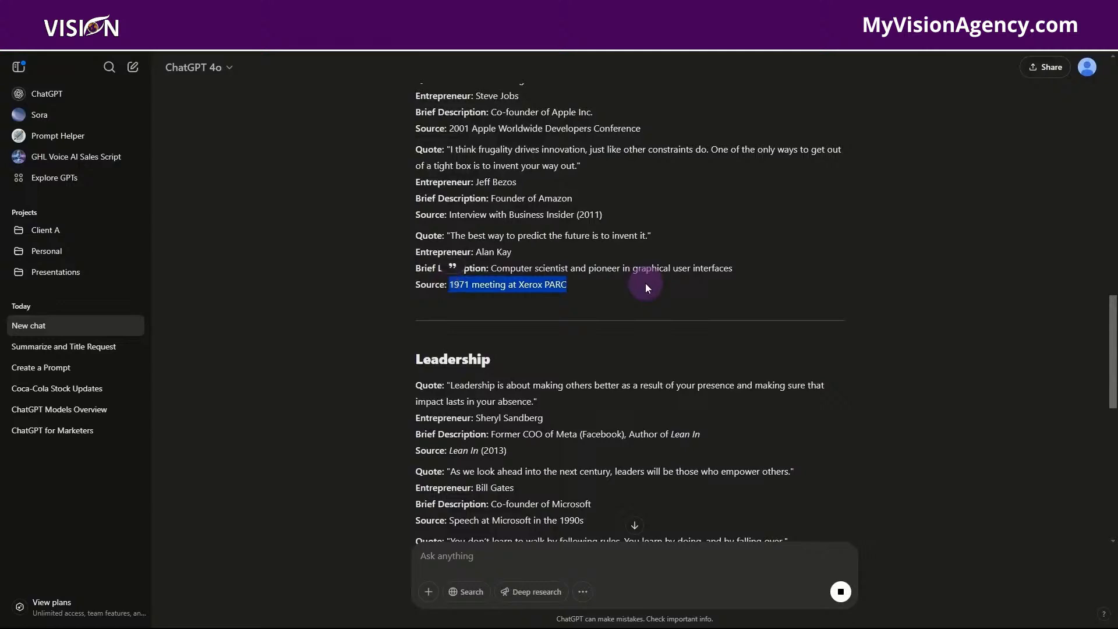
{"action": "scroll", "coordinate": [689, 297], "scroll_direction": "down", "scroll_amount": 10}
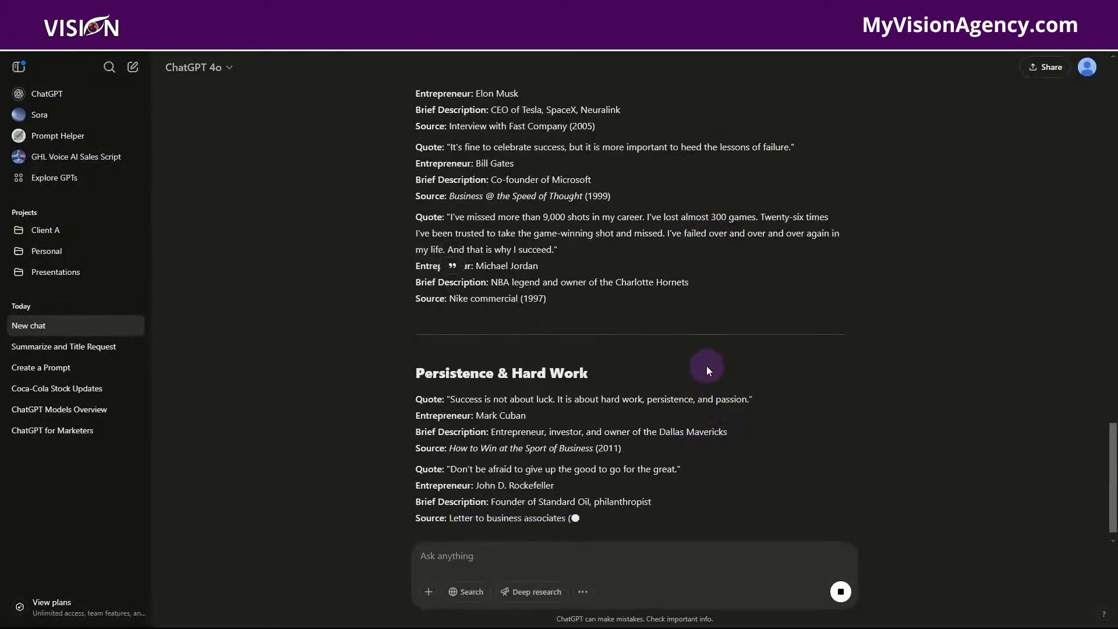
{"action": "scroll", "coordinate": [707, 368], "scroll_direction": "down", "scroll_amount": 1}
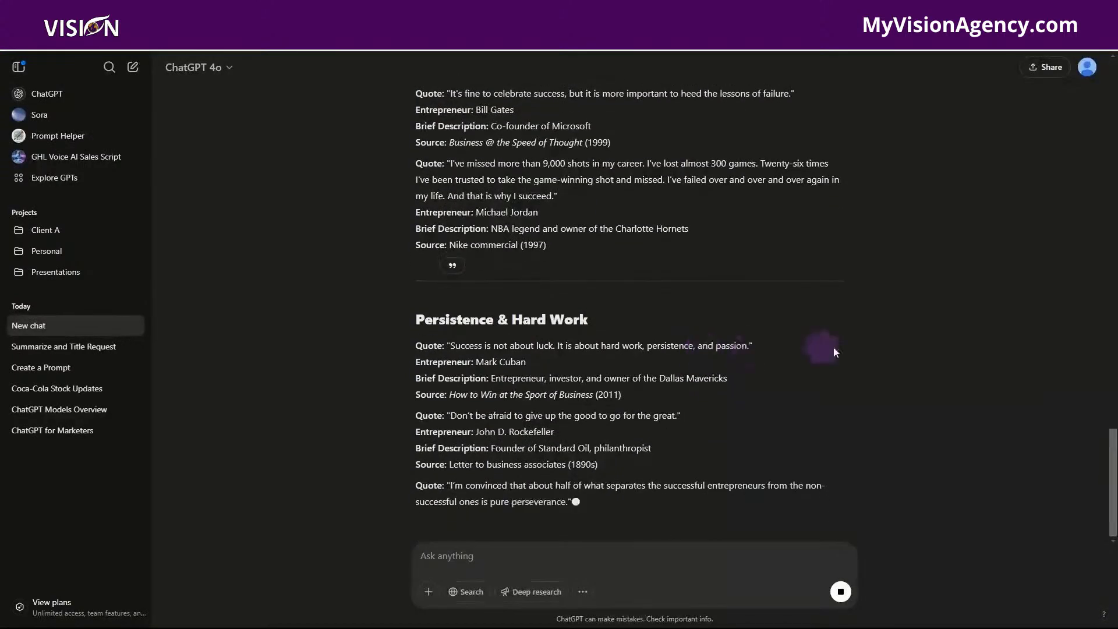
{"action": "scroll", "coordinate": [910, 341], "scroll_direction": "down", "scroll_amount": 1}
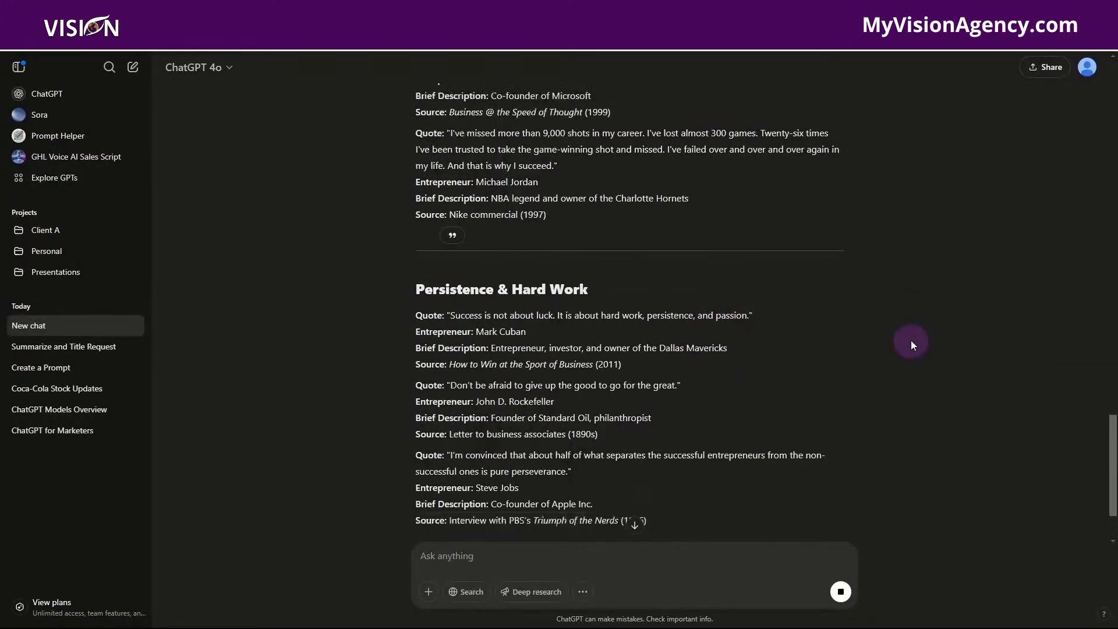
{"action": "scroll", "coordinate": [871, 326], "scroll_direction": "down", "scroll_amount": 2}
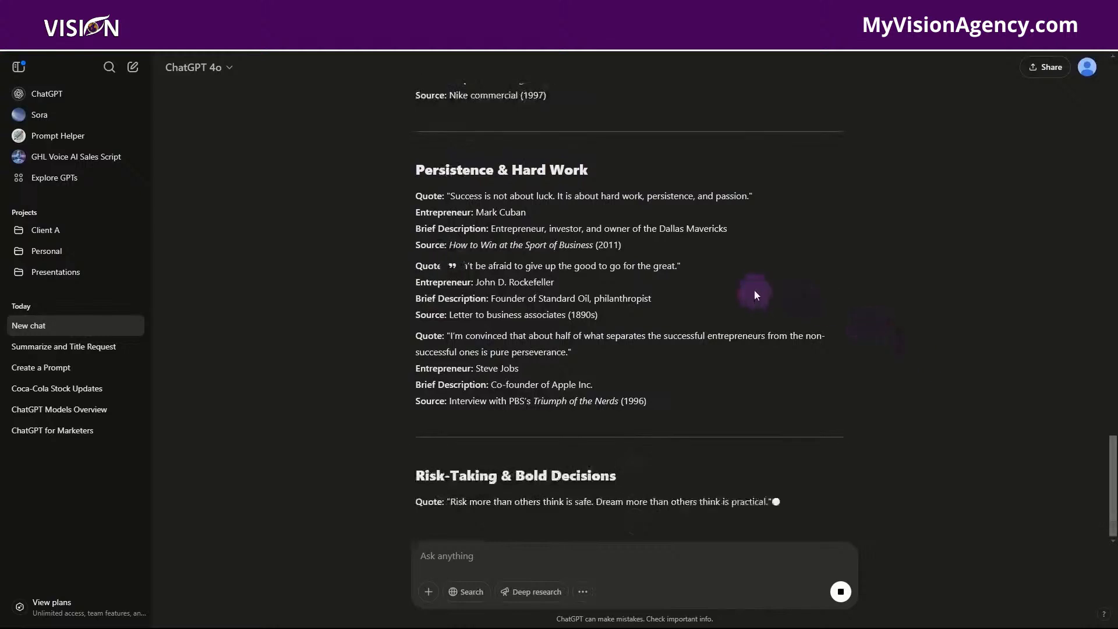
{"action": "scroll", "coordinate": [753, 289], "scroll_direction": "down", "scroll_amount": 1}
{"action": "scroll", "coordinate": [898, 410], "scroll_direction": "down", "scroll_amount": 1}
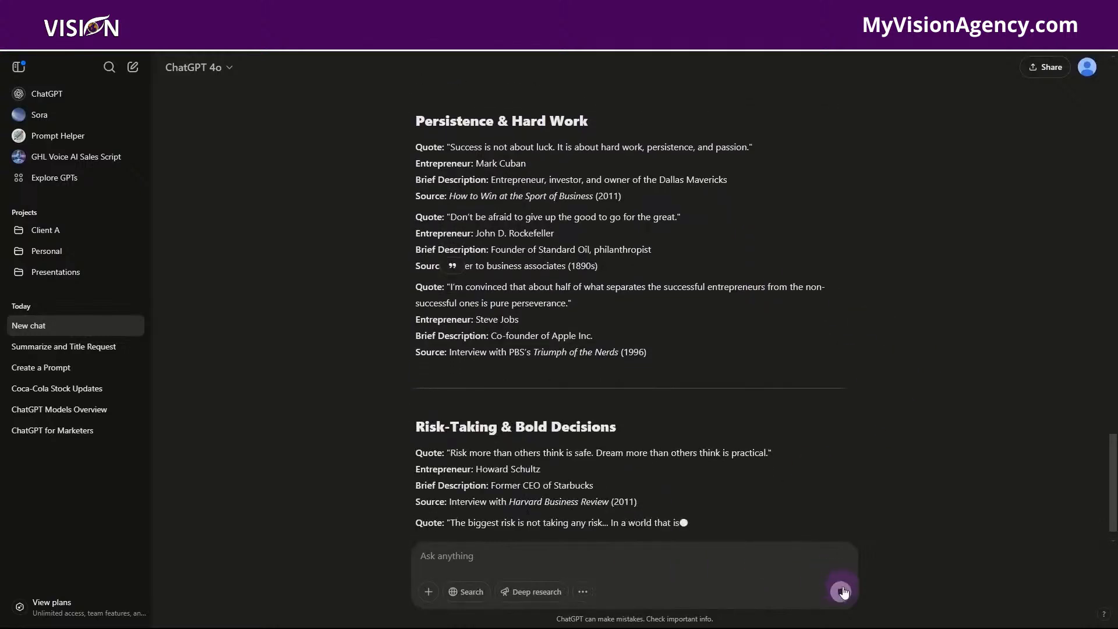
Step: Stop the running response, send the follow-up "Only share the quote and the entrepener who said it", and review the conversation
{"action": "left_click", "coordinate": [724, 517]}
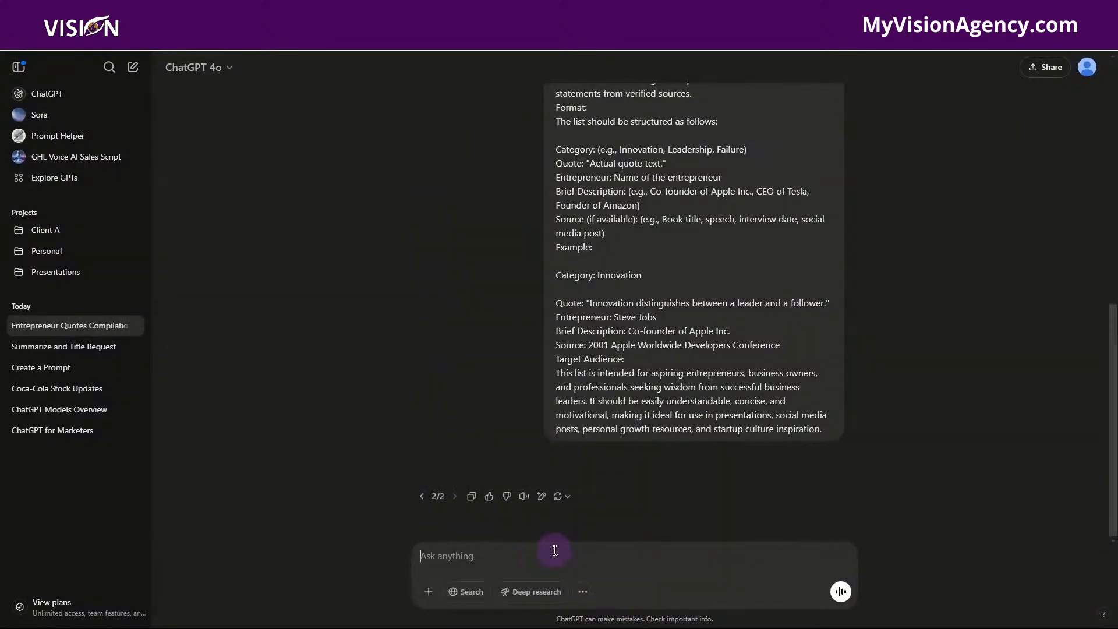
{"action": "type", "text": "Only share the quote and the"}
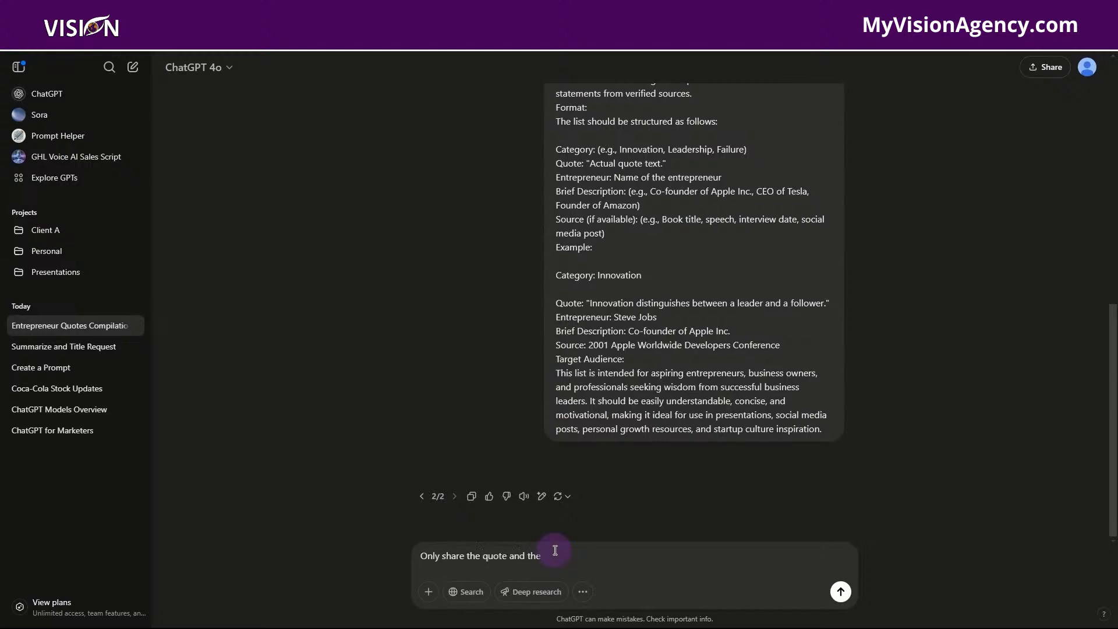
{"action": "type", "text": " entrepener who said it"}
{"action": "key", "text": "Return"}
{"action": "scroll", "coordinate": [900, 208], "scroll_direction": "up", "scroll_amount": 5}
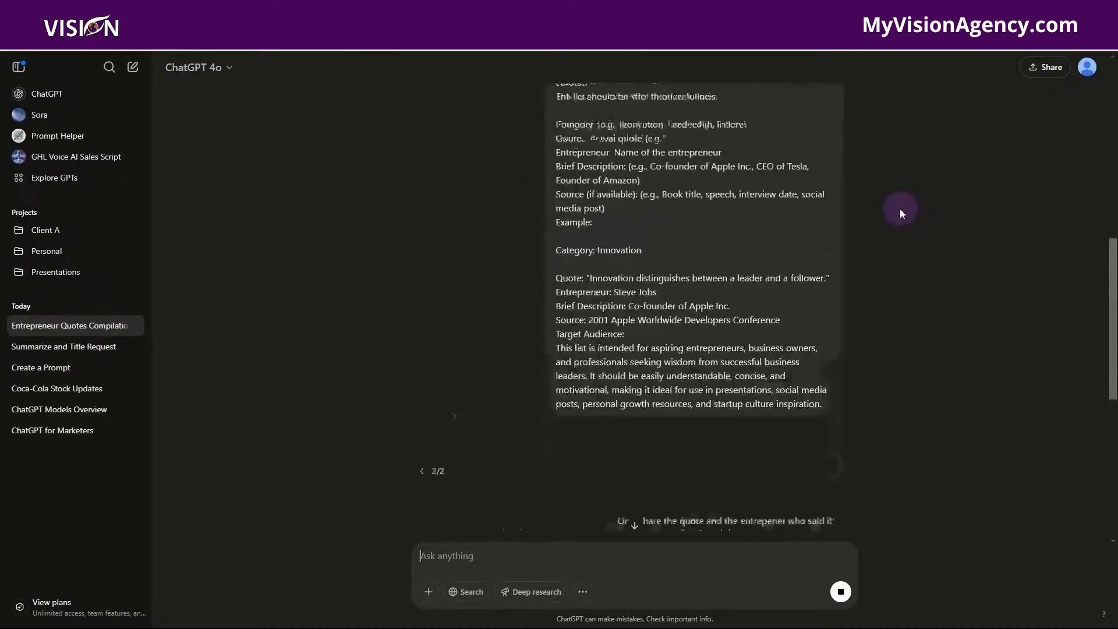
{"action": "scroll", "coordinate": [900, 208], "scroll_direction": "up", "scroll_amount": 5}
{"action": "scroll", "coordinate": [745, 246], "scroll_direction": "down", "scroll_amount": 2}
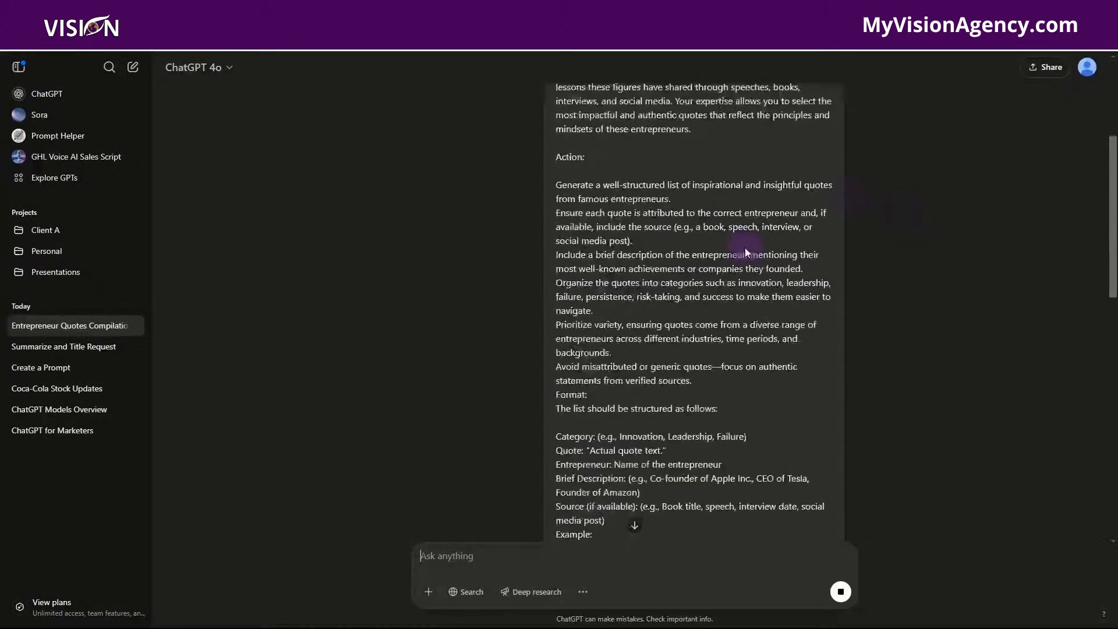
{"action": "scroll", "coordinate": [745, 247], "scroll_direction": "down", "scroll_amount": 7}
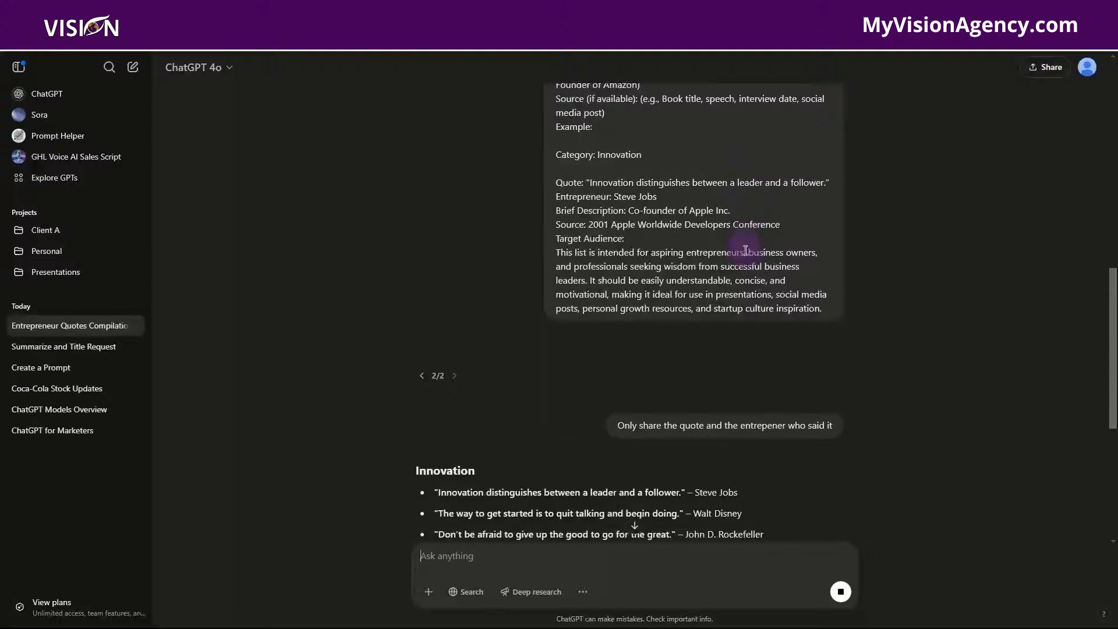
Step: Review the shortened list of entrepreneur quotes across all categories, from Innovation through Success, and return to the follow-up request
{"action": "scroll", "coordinate": [746, 250], "scroll_direction": "down", "scroll_amount": 4}
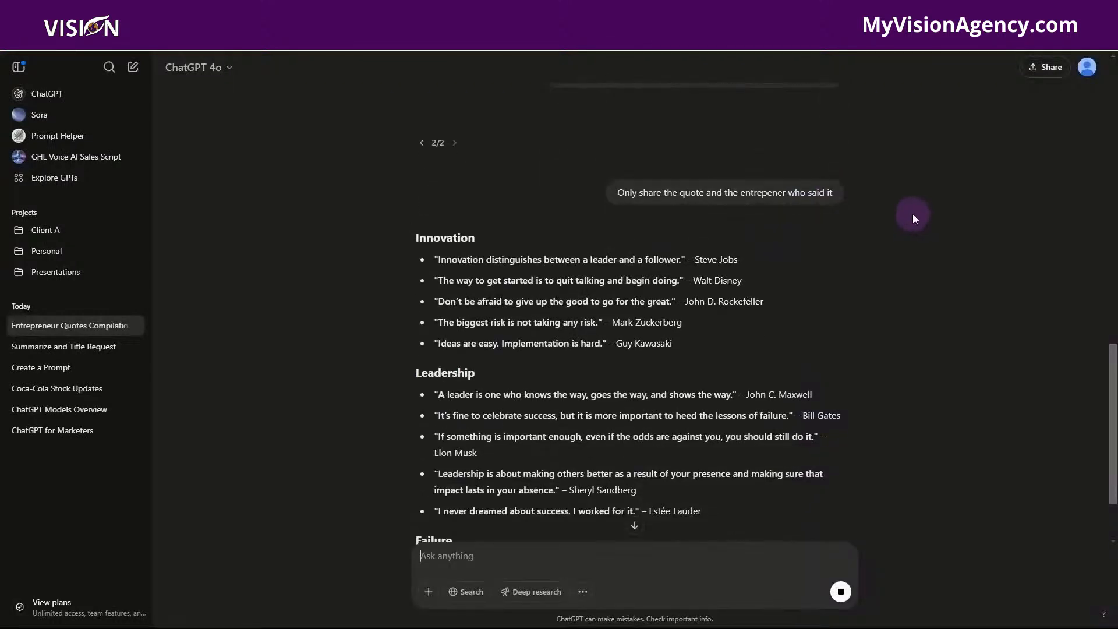
{"action": "scroll", "coordinate": [913, 213], "scroll_direction": "up", "scroll_amount": 1}
{"action": "scroll", "coordinate": [896, 206], "scroll_direction": "down", "scroll_amount": 1}
{"action": "scroll", "coordinate": [895, 208], "scroll_direction": "down", "scroll_amount": 1}
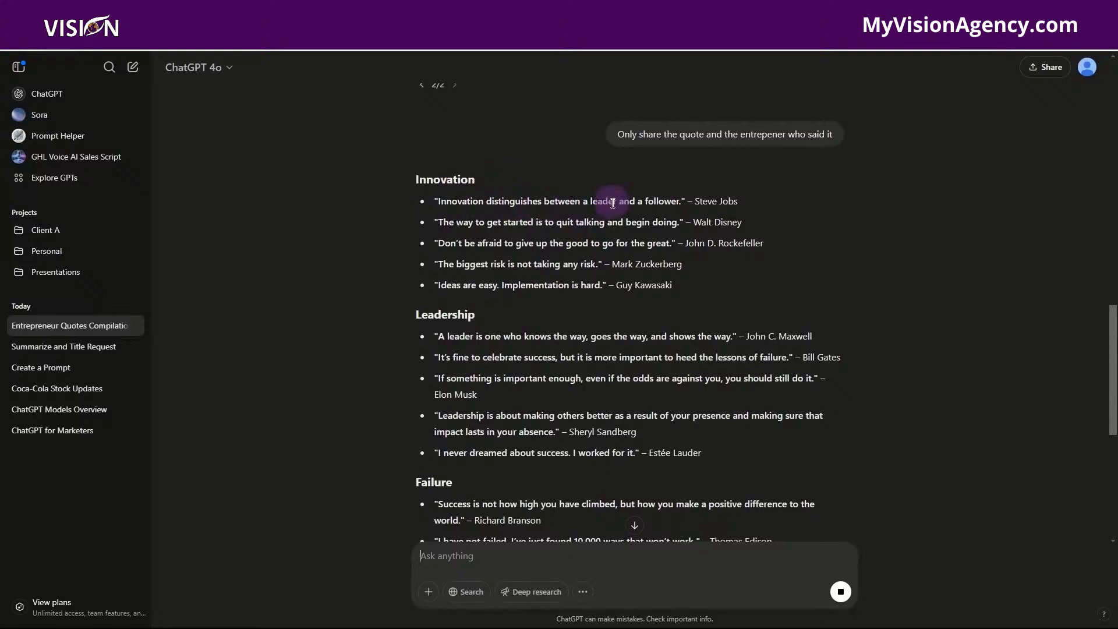
{"action": "scroll", "coordinate": [611, 201], "scroll_direction": "down", "scroll_amount": 1}
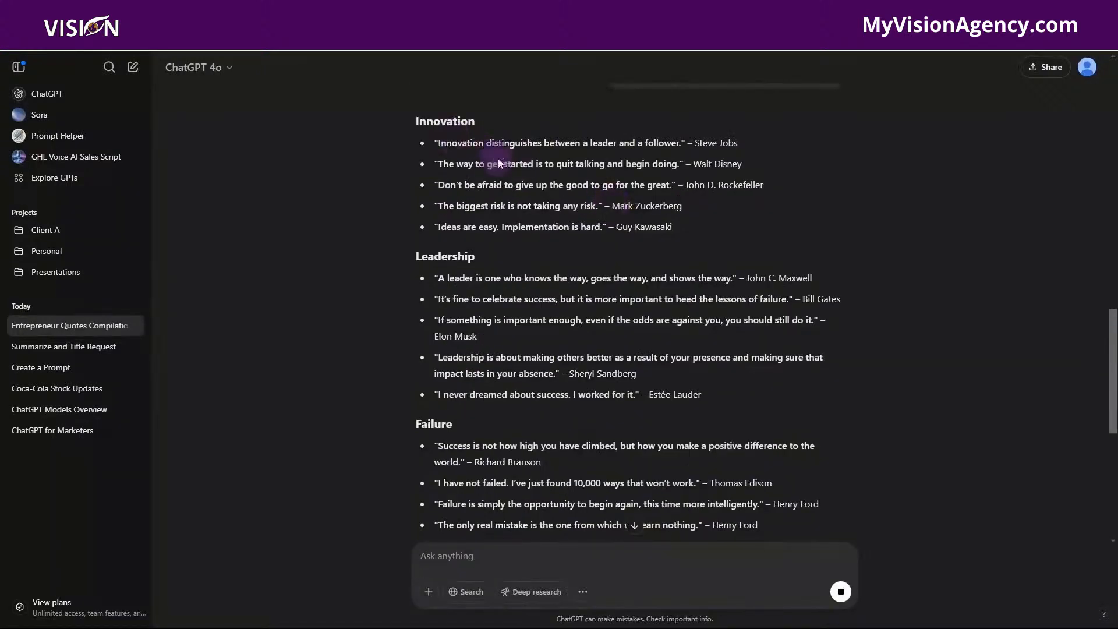
{"action": "scroll", "coordinate": [555, 221], "scroll_direction": "down", "scroll_amount": 5}
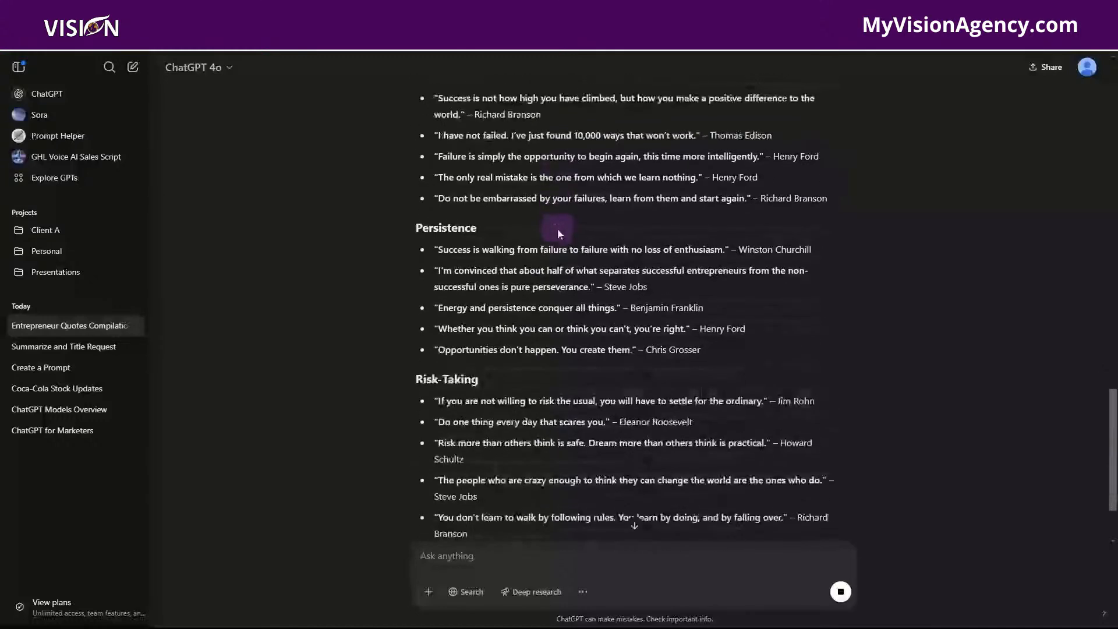
{"action": "scroll", "coordinate": [557, 234], "scroll_direction": "down", "scroll_amount": 2}
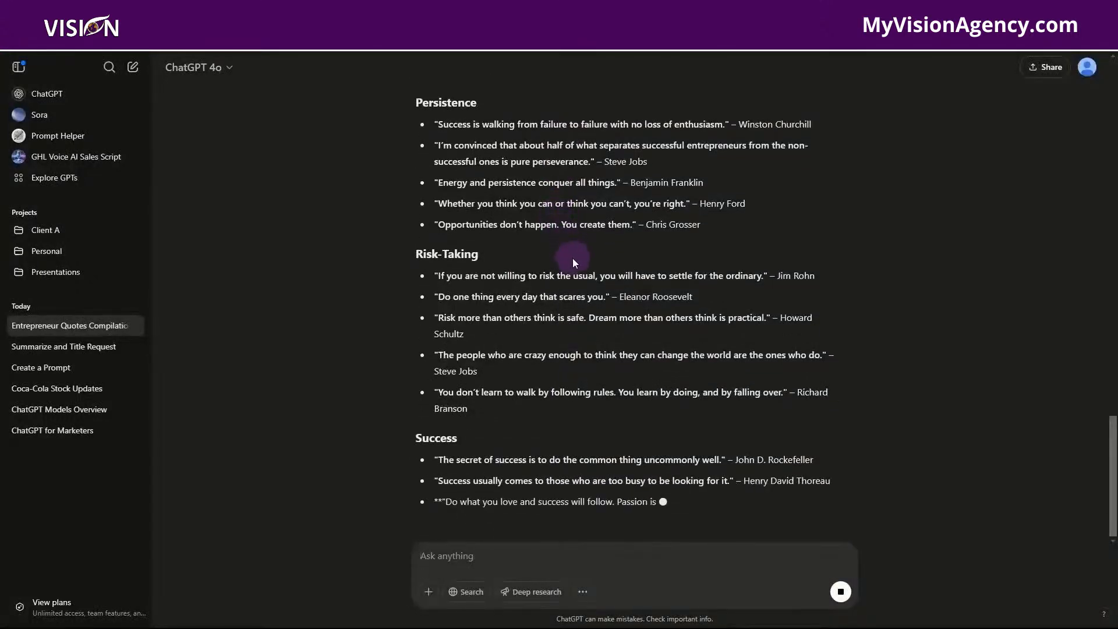
{"action": "scroll", "coordinate": [573, 258], "scroll_direction": "down", "scroll_amount": 1}
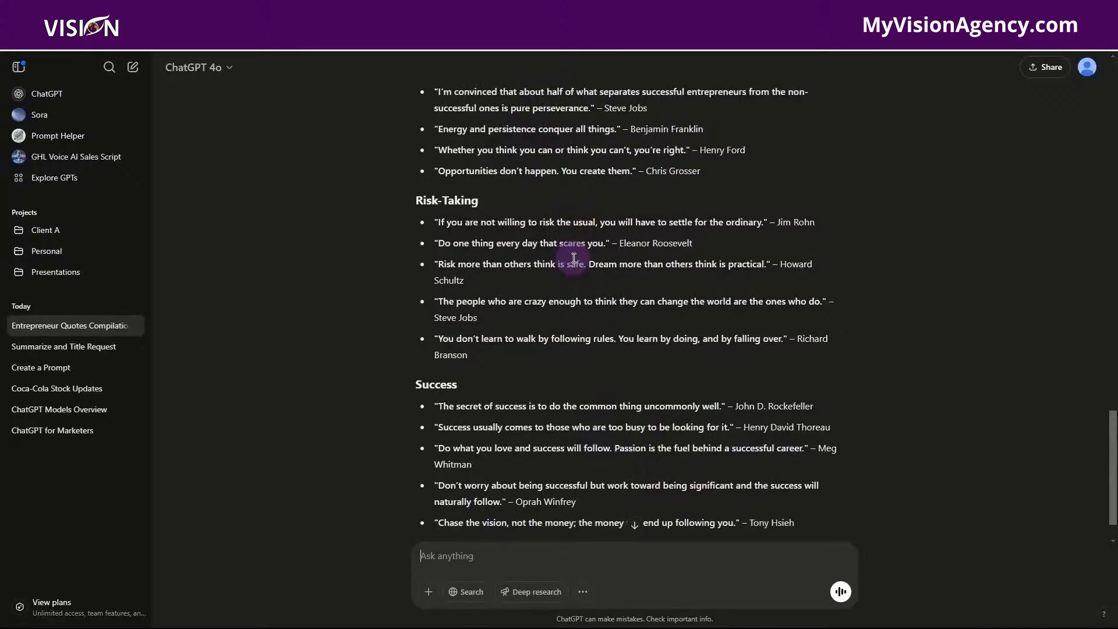
{"action": "scroll", "coordinate": [574, 257], "scroll_direction": "down", "scroll_amount": 1}
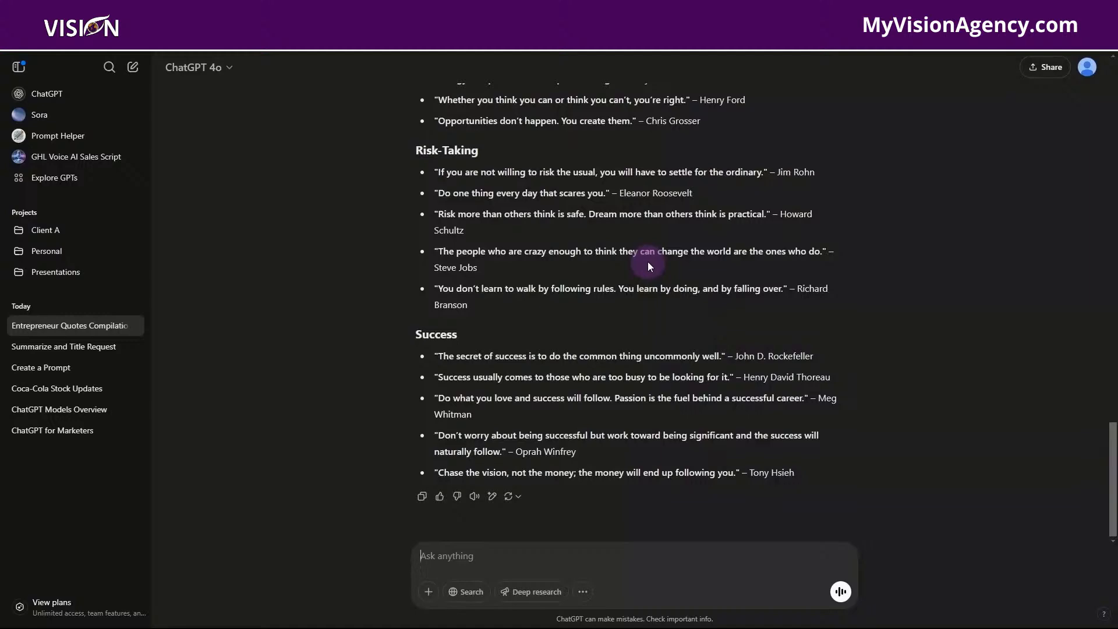
{"action": "scroll", "coordinate": [650, 265], "scroll_direction": "up", "scroll_amount": 4}
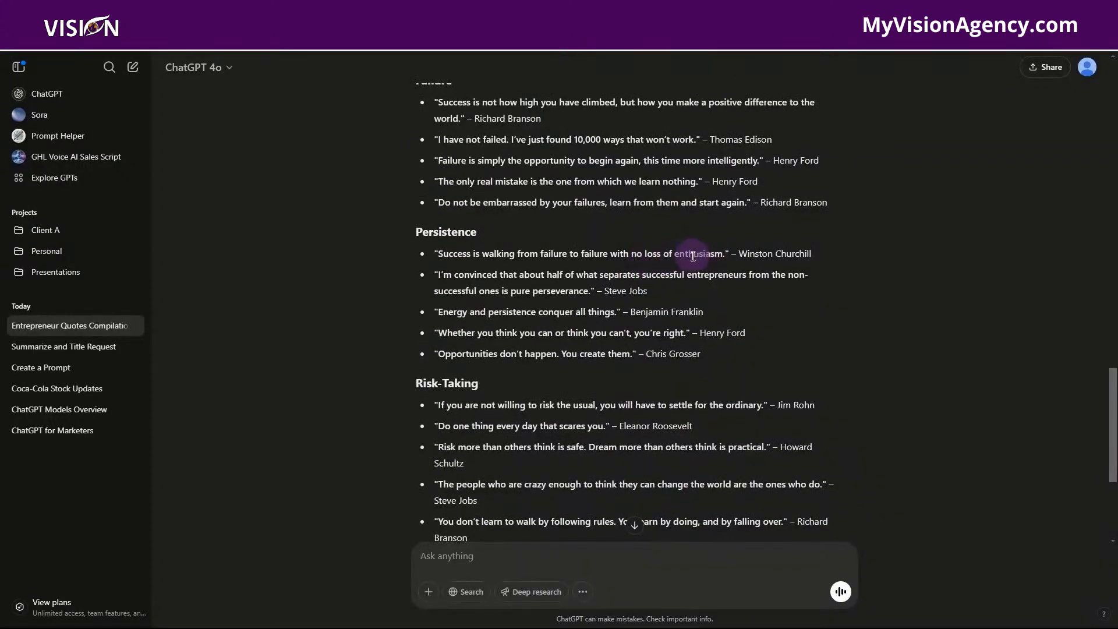
{"action": "scroll", "coordinate": [693, 256], "scroll_direction": "up", "scroll_amount": 10}
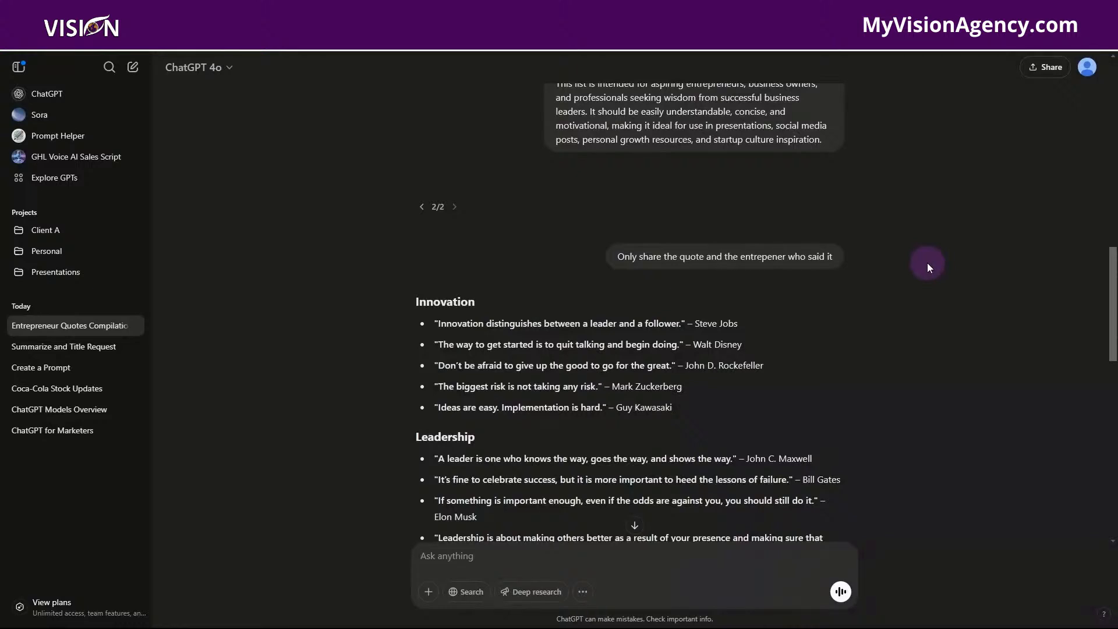
Step: Browse the Explore GPTs catalogue, including the Featured, Trending, By ChatGPT and Writing sections
{"action": "left_click", "coordinate": [81, 140]}
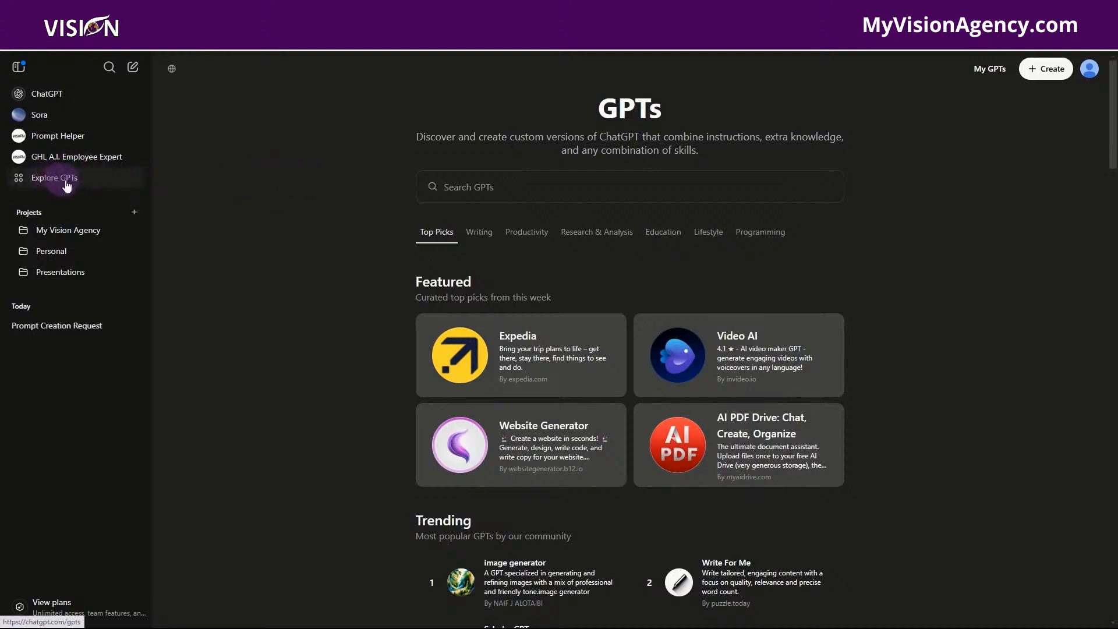
{"action": "scroll", "coordinate": [913, 266], "scroll_direction": "down", "scroll_amount": 6}
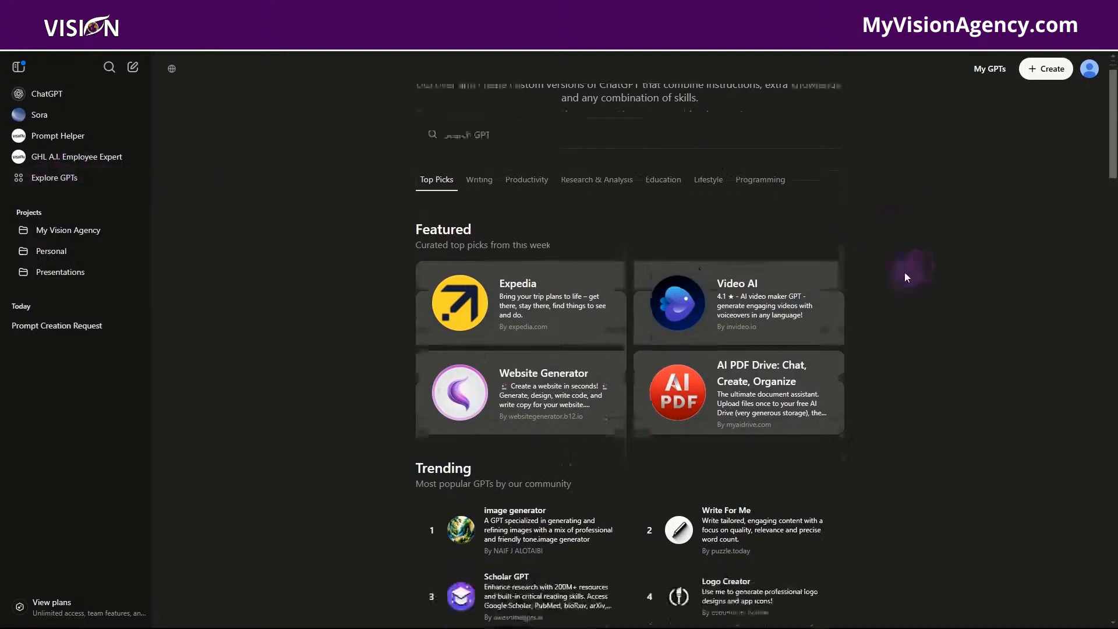
{"action": "scroll", "coordinate": [921, 322], "scroll_direction": "down", "scroll_amount": 6}
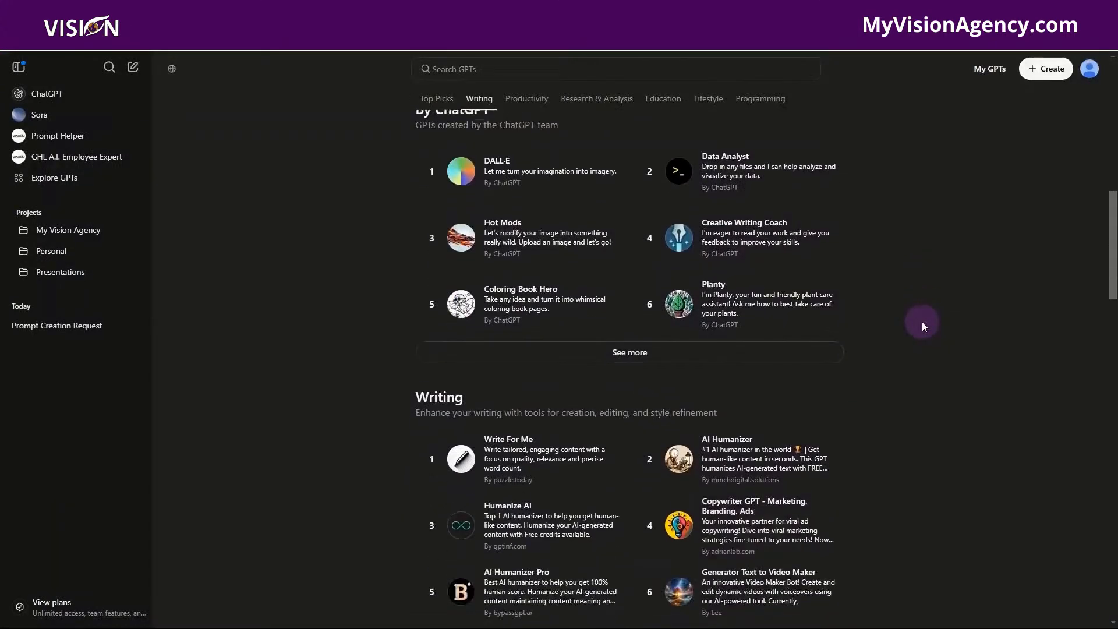
{"action": "scroll", "coordinate": [917, 229], "scroll_direction": "up", "scroll_amount": 5}
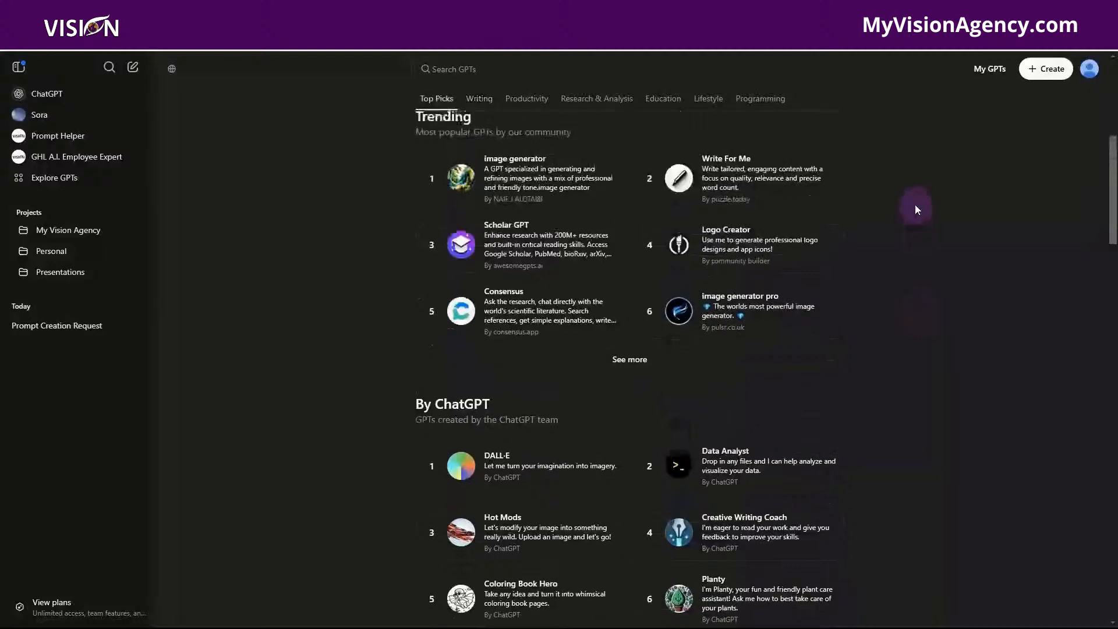
{"action": "scroll", "coordinate": [917, 198], "scroll_direction": "up", "scroll_amount": 4}
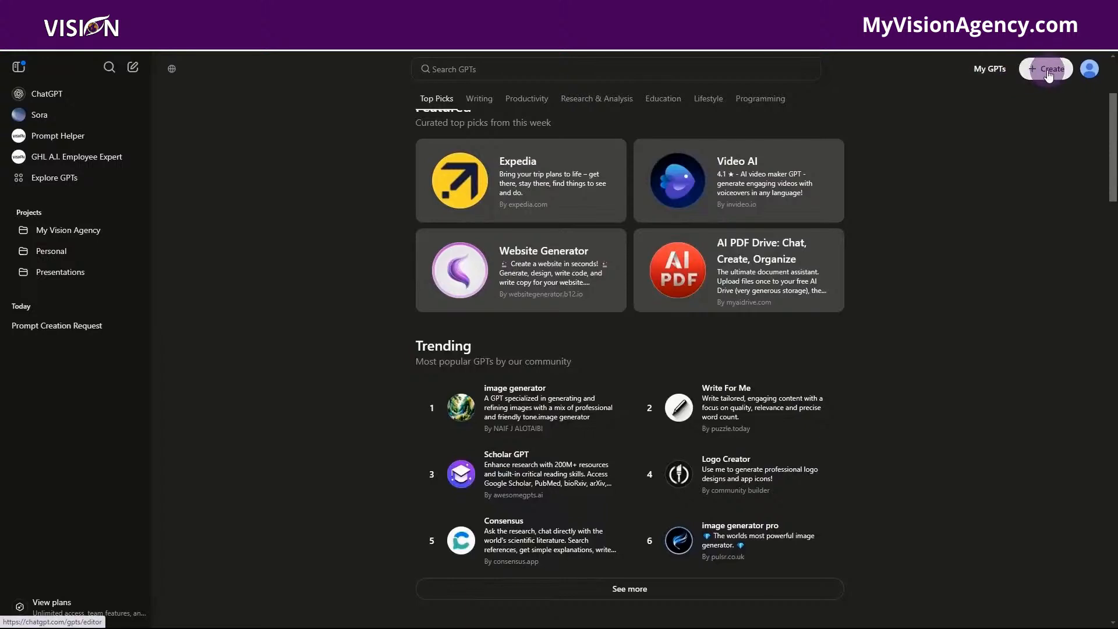
Step: Start a new custom GPT and send the conversational builder the request "Create an instagram post for my business daily"
{"action": "left_click", "coordinate": [1049, 70]}
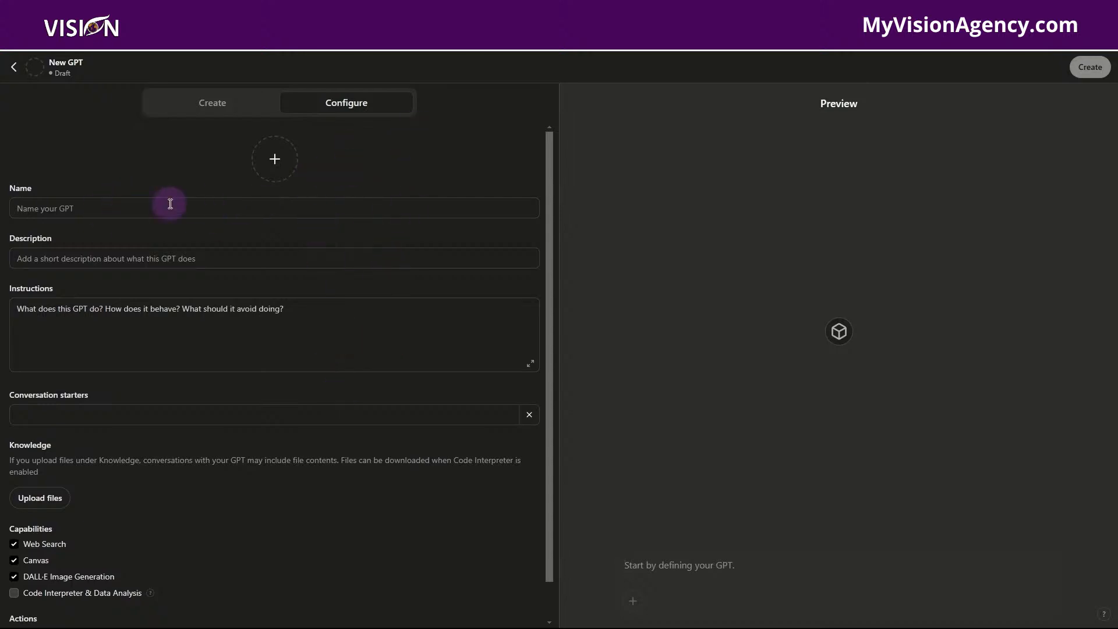
{"action": "left_click", "coordinate": [210, 110]}
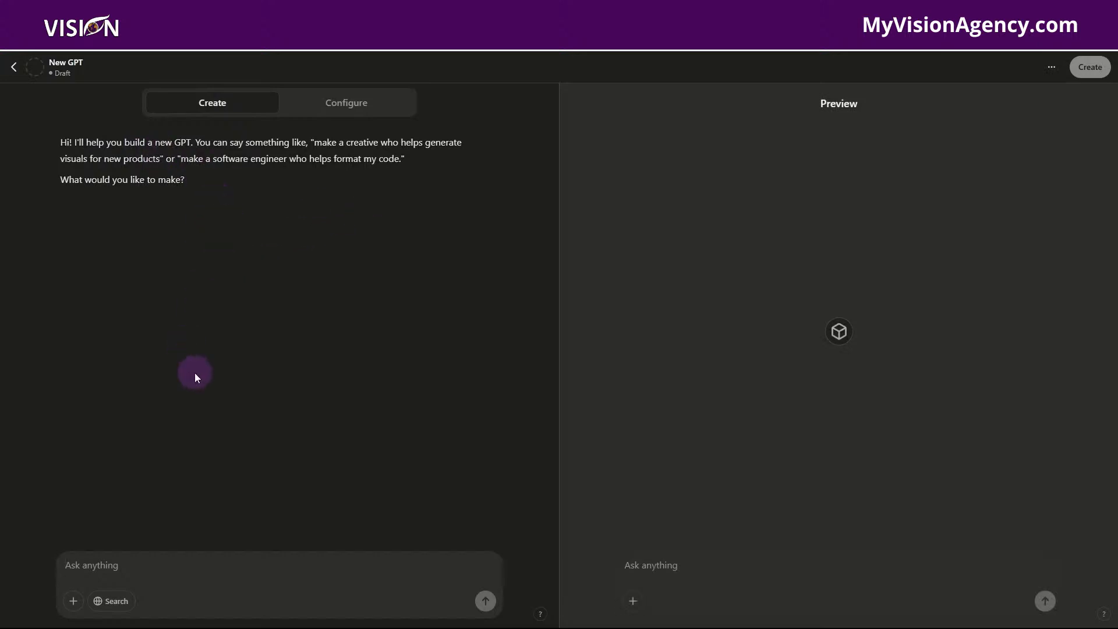
{"action": "left_click", "coordinate": [179, 560]}
{"action": "type", "text": "Create an instagram post"}
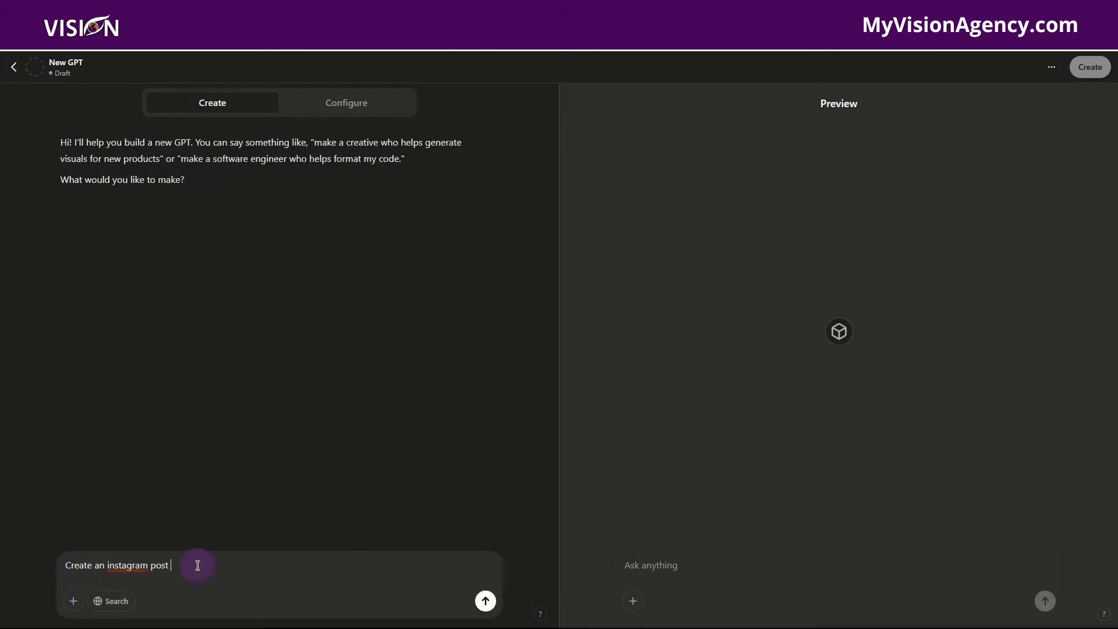
{"action": "type", "text": "for my business daily"}
{"action": "key", "text": "Return"}
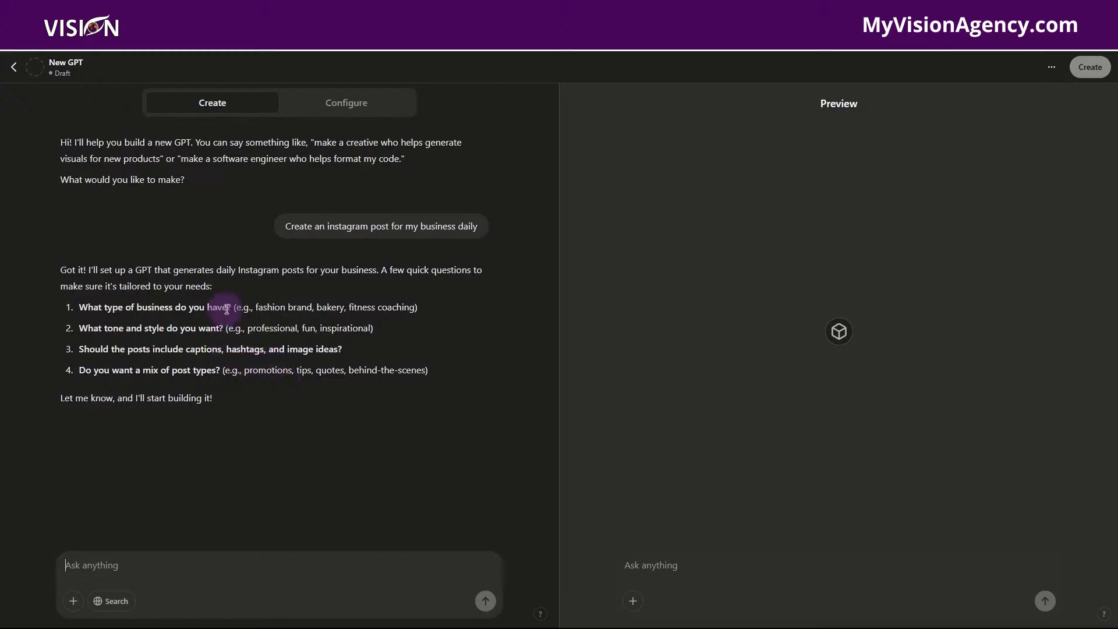
Step: Check the GPT's configuration form, then answer the builder's business question with "1. We are a digital marketing agency who specializes in A.I. ads and integrations"
{"action": "left_click", "coordinate": [362, 105]}
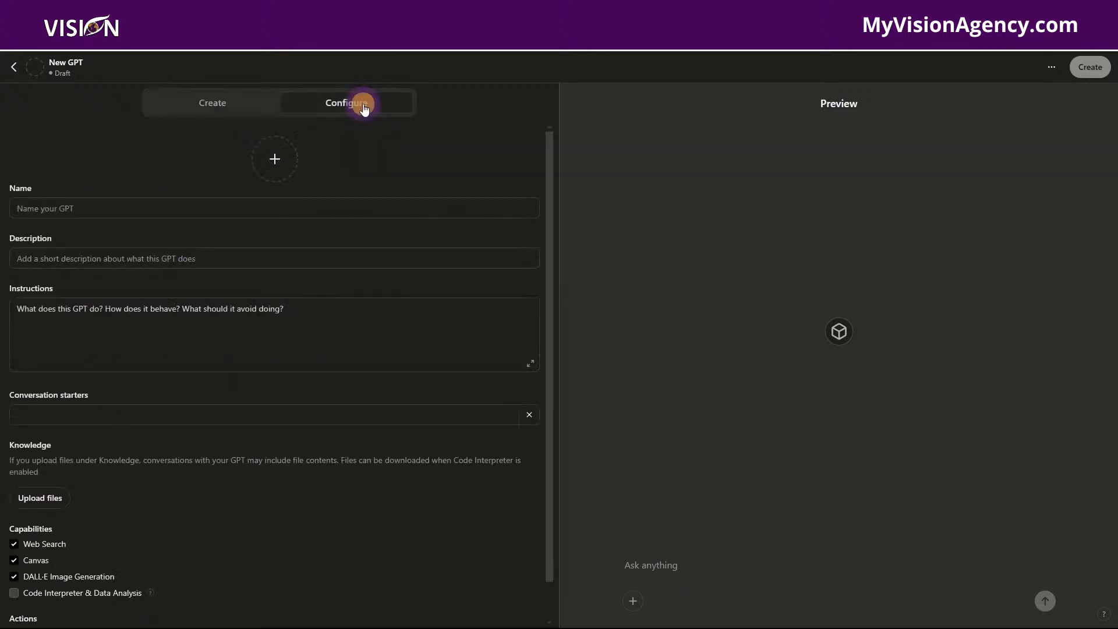
{"action": "left_click", "coordinate": [211, 103]}
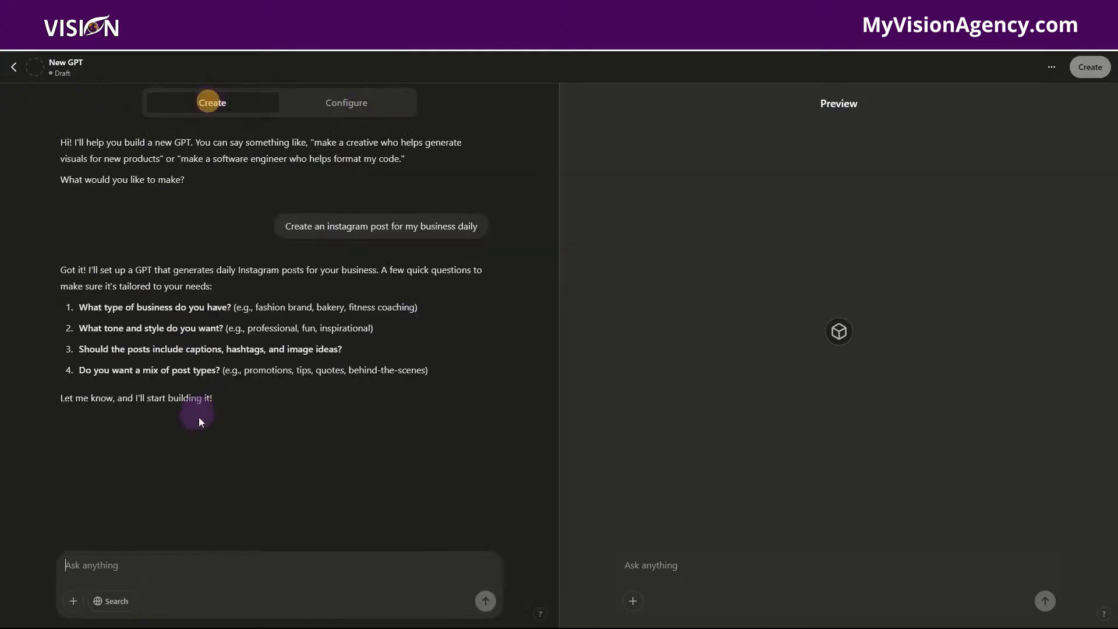
{"action": "left_click", "coordinate": [132, 565]}
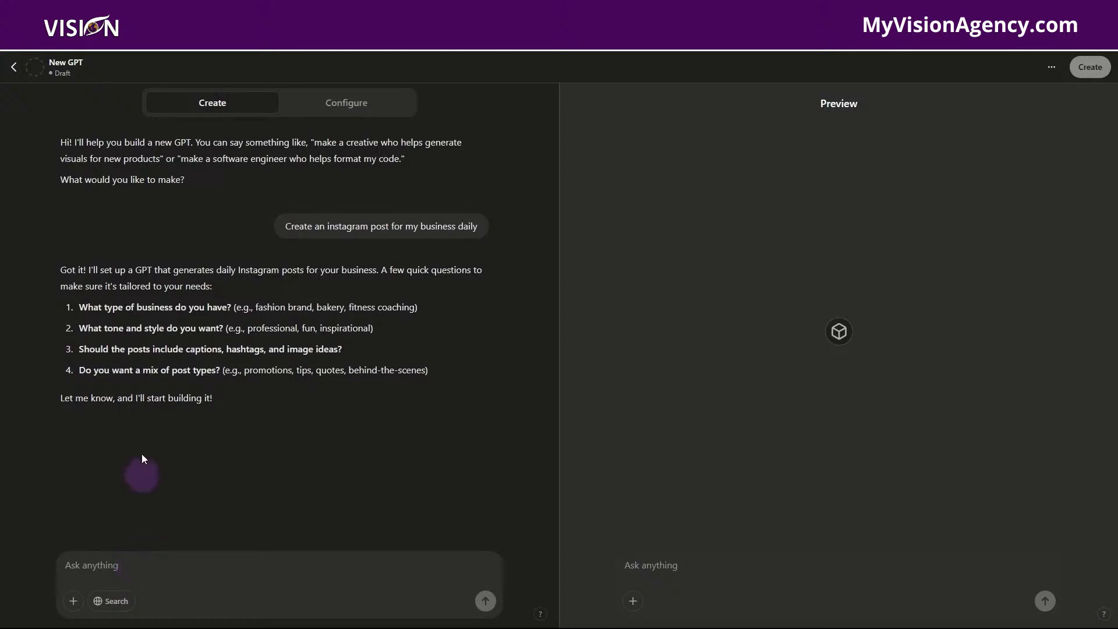
{"action": "type", "text": "1. We are a"}
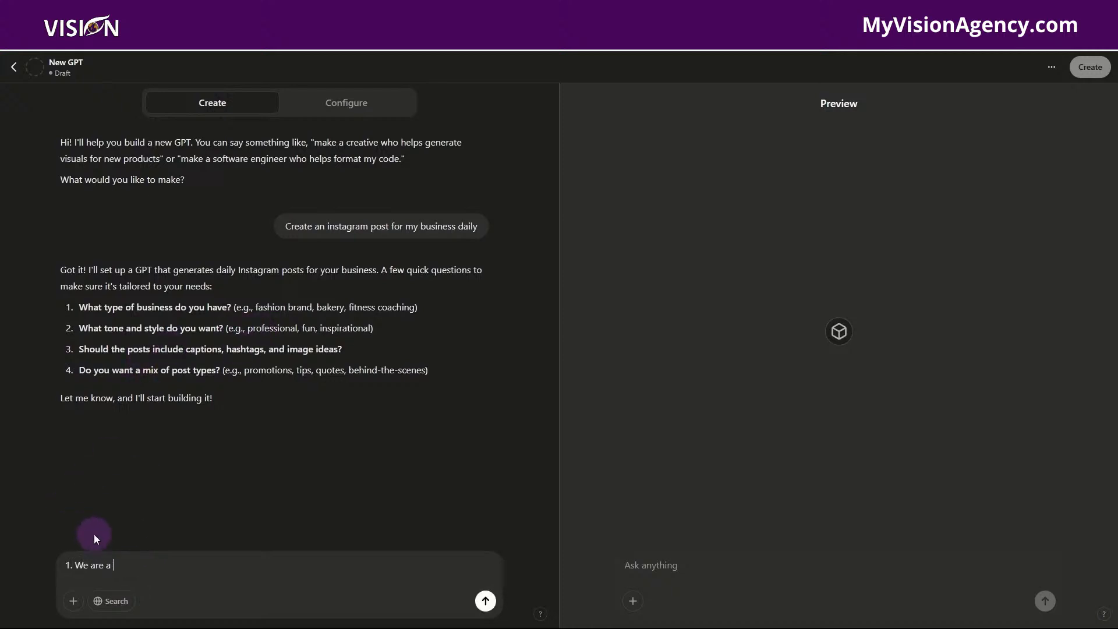
{"action": "type", "text": " digital marketing agency who "}
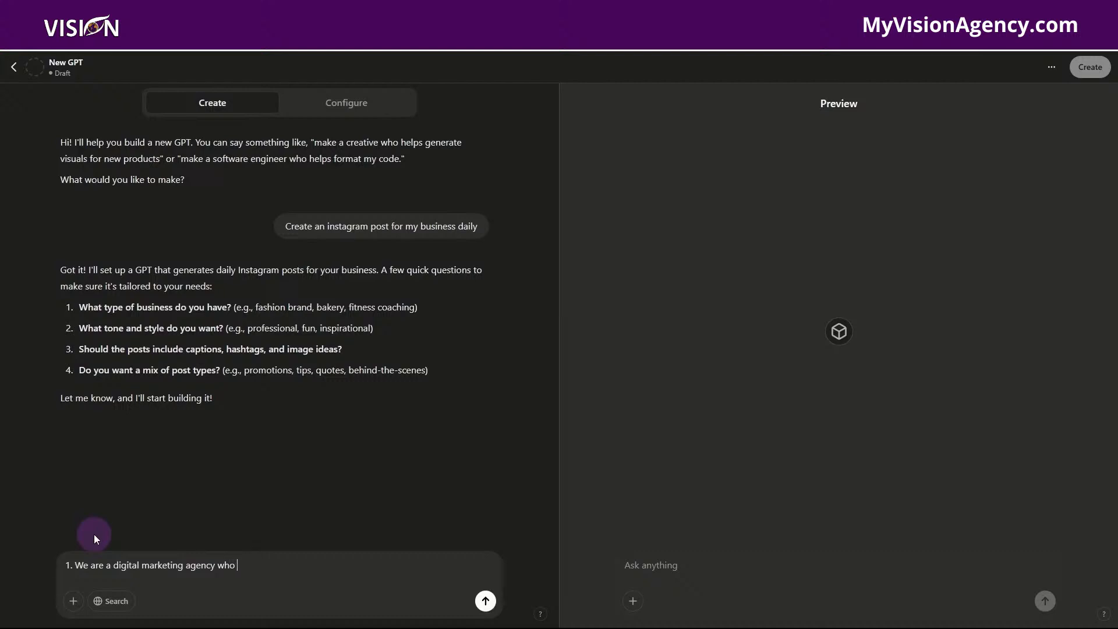
{"action": "type", "text": "specializes in A.I. ads and integrations"}
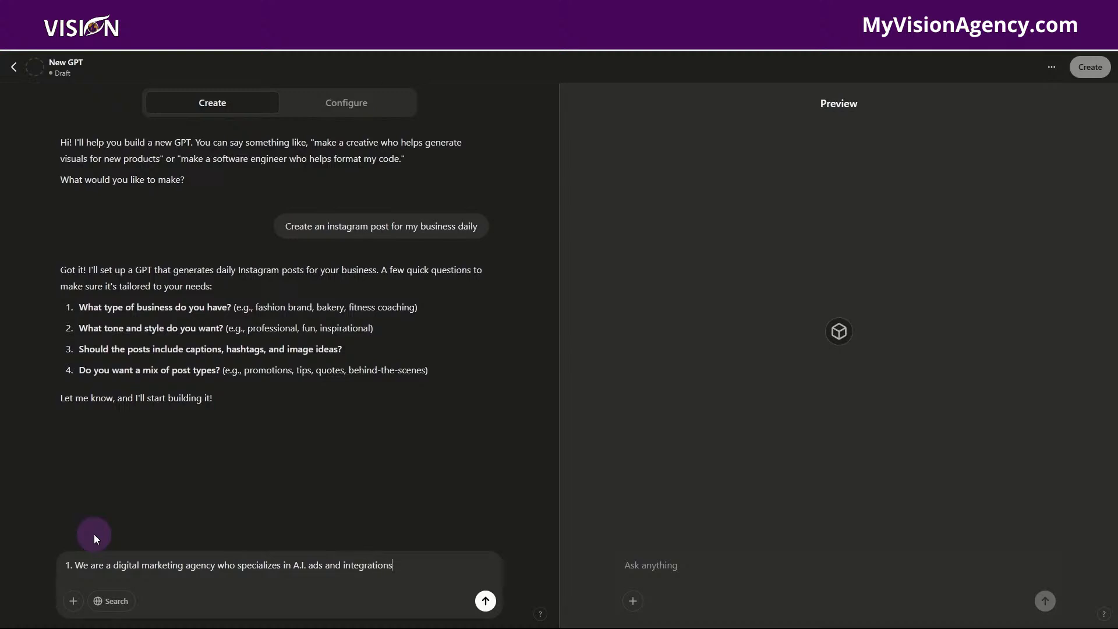
{"action": "key", "text": "Return"}
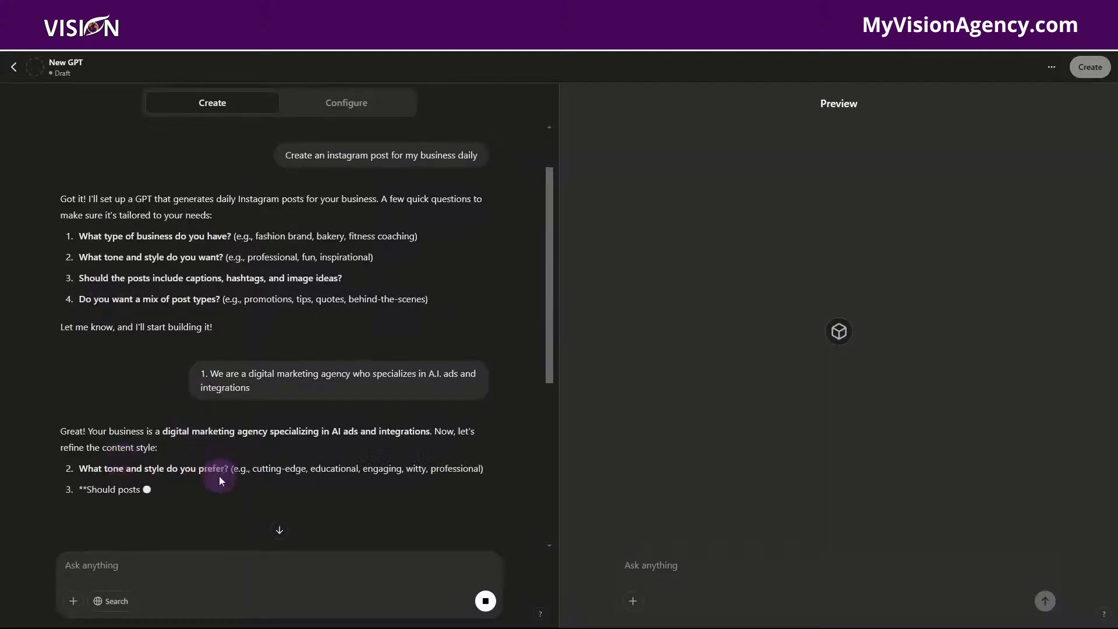
Step: Answer the builder's tone and style question by reusing its suggested wording "engaging, witty, professional"
{"action": "scroll", "coordinate": [126, 344], "scroll_direction": "down", "scroll_amount": 3}
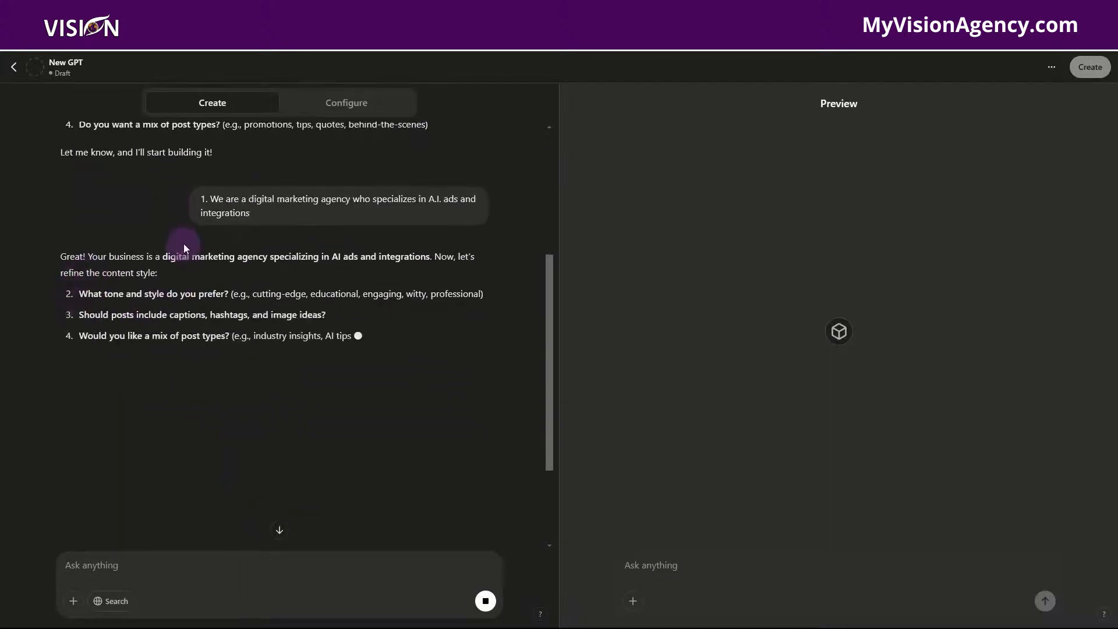
{"action": "scroll", "coordinate": [183, 243], "scroll_direction": "up", "scroll_amount": 2}
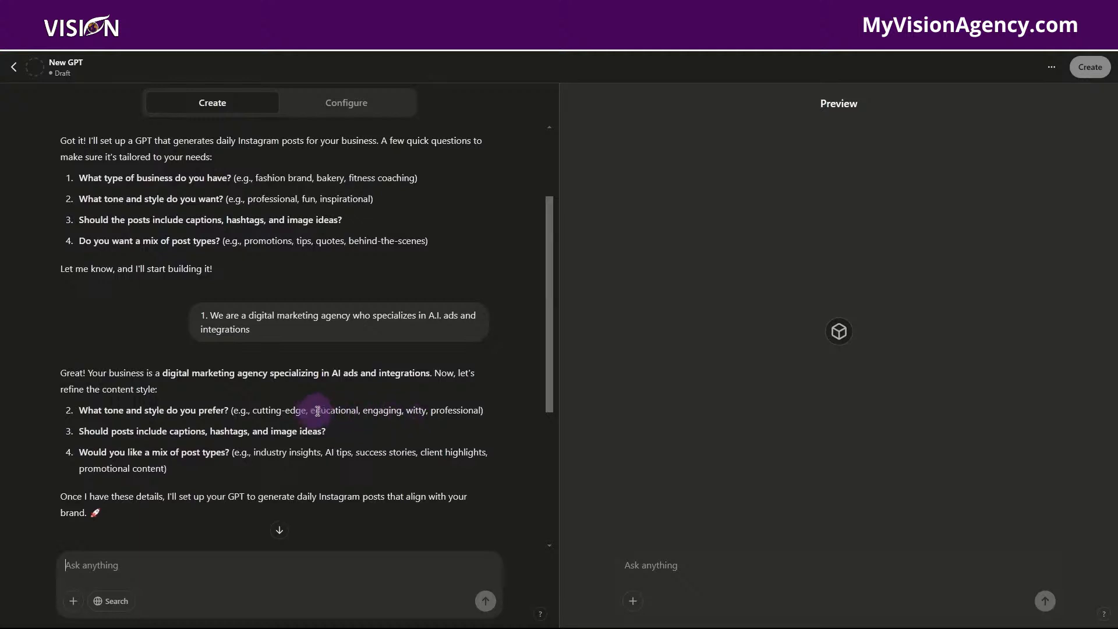
{"action": "left_click_drag", "start_coordinate": [364, 410], "coordinate": [479, 410]}
{"action": "key", "text": "ctrl+c"}
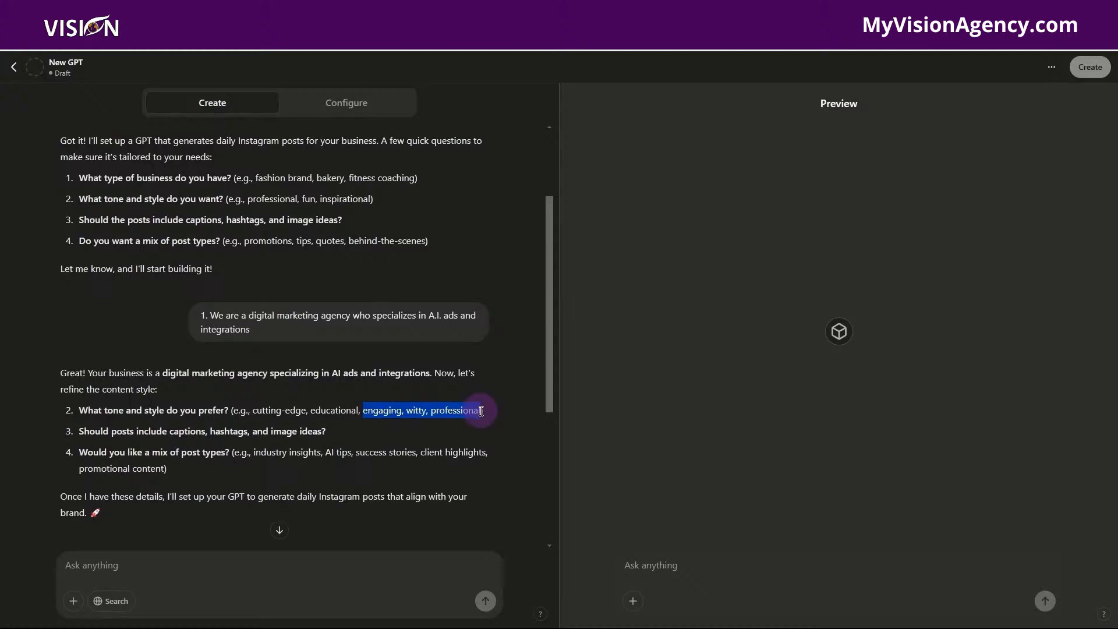
{"action": "left_click", "coordinate": [141, 560]}
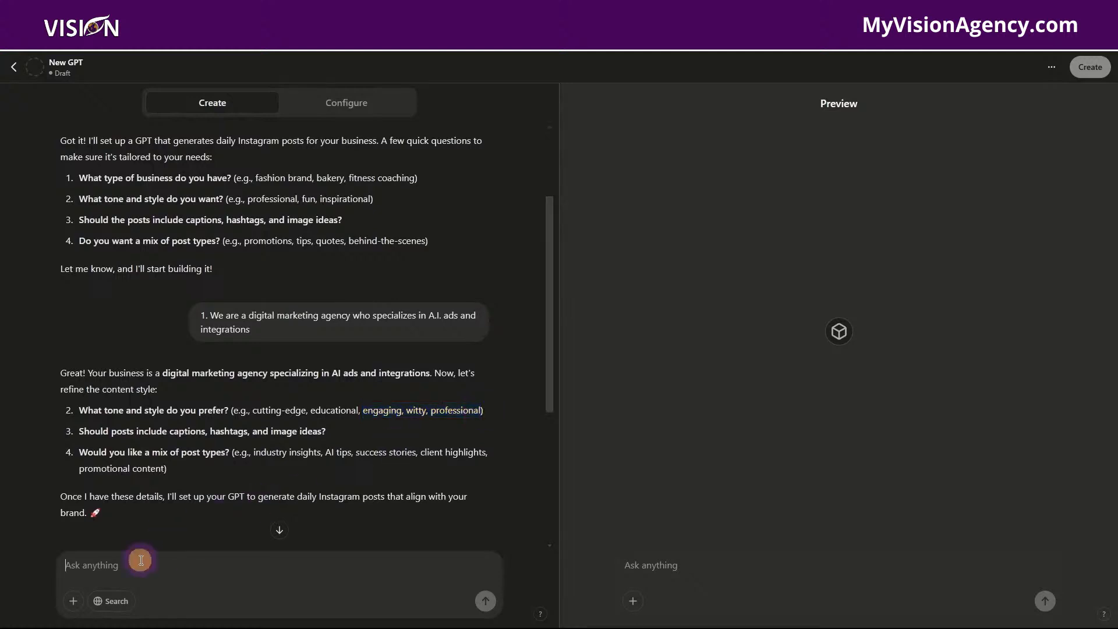
{"action": "key", "text": "ctrl+v"}
{"action": "key", "text": "Return"}
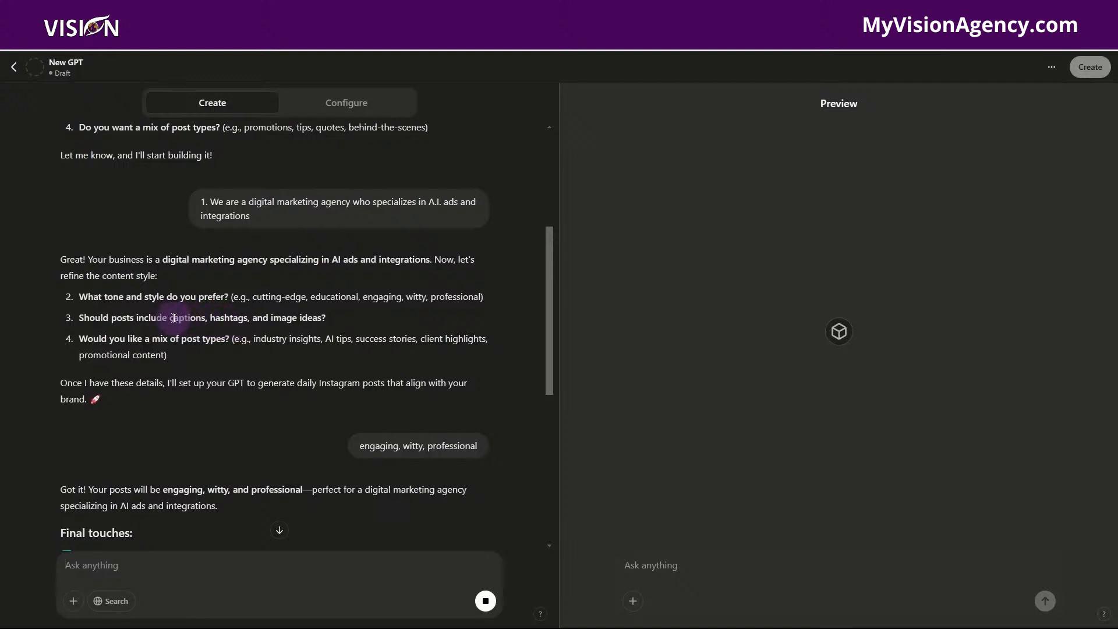
Step: Reuse the wording of the builder's third question to send the reply "Include captions, hashtags, and image ideas"
{"action": "left_click_drag", "start_coordinate": [169, 317], "coordinate": [325, 319]}
{"action": "key", "text": "ctrl+c"}
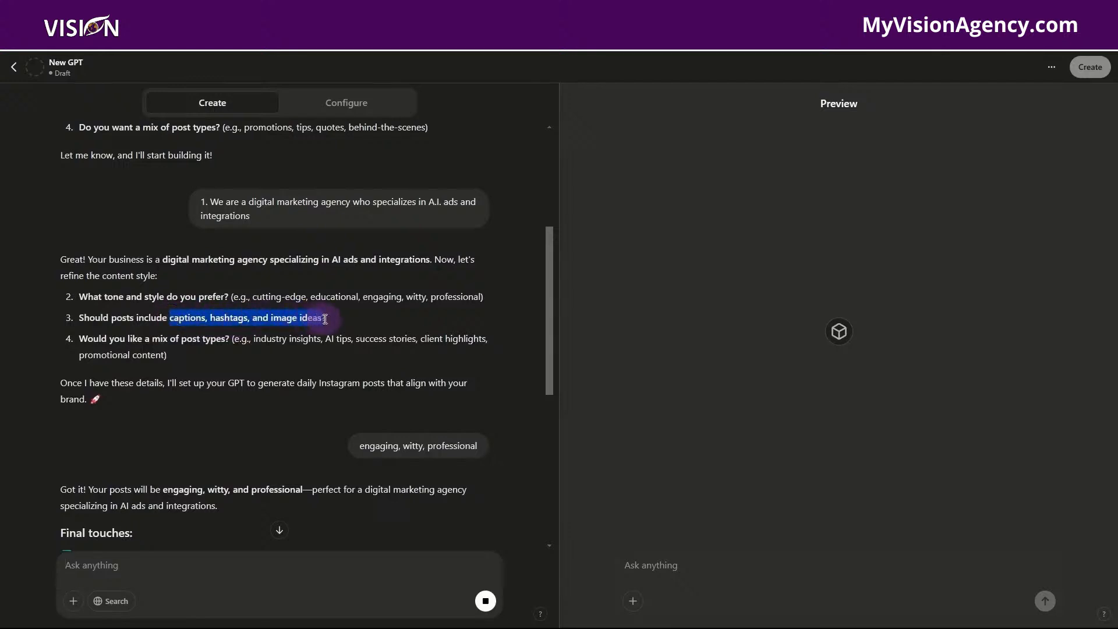
{"action": "left_click", "coordinate": [123, 562]}
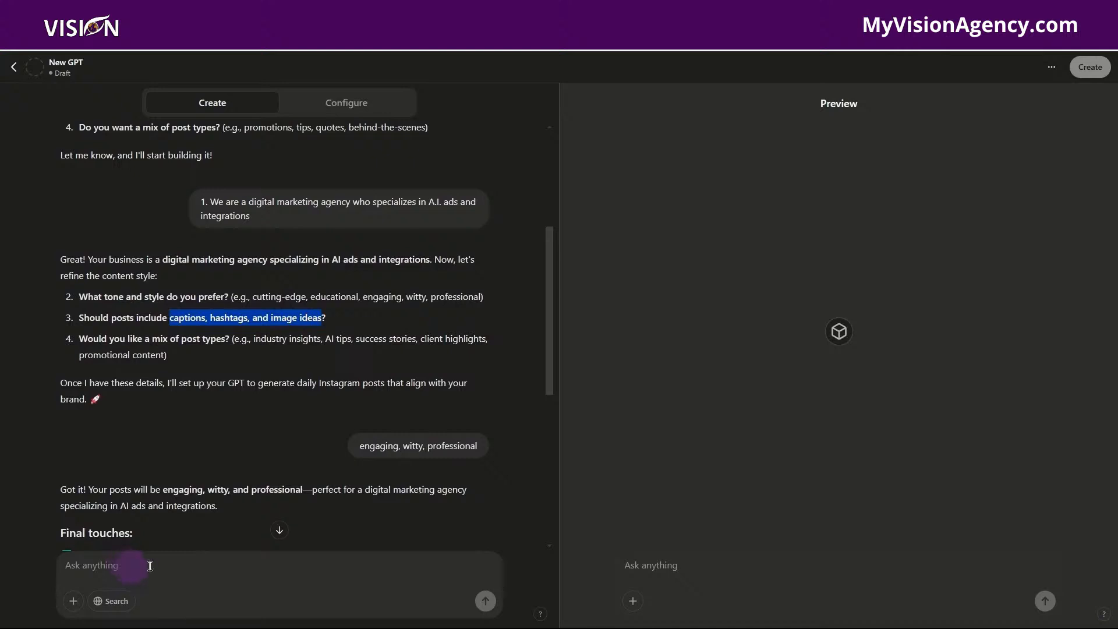
{"action": "key", "text": "ctrl+v"}
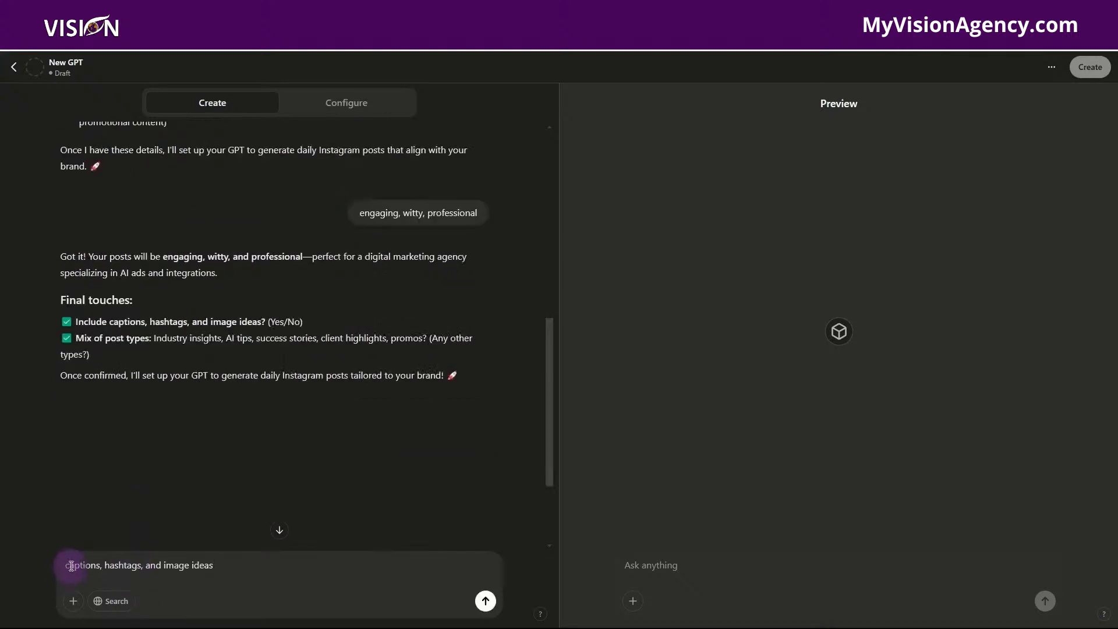
{"action": "left_click", "coordinate": [67, 565]}
{"action": "type", "text": "Include"}
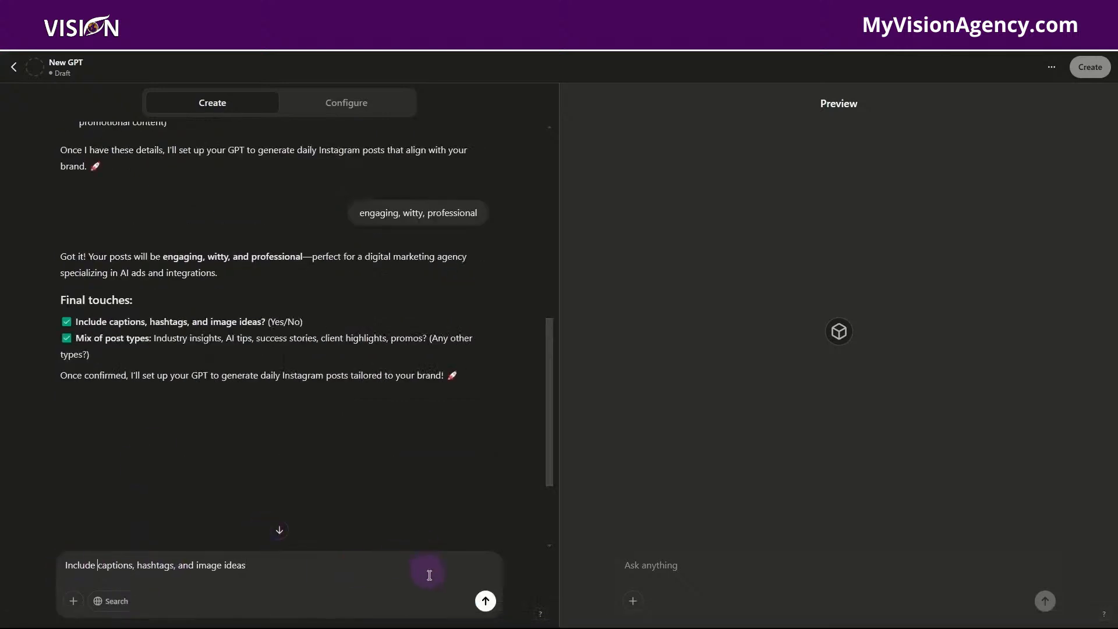
{"action": "left_click", "coordinate": [486, 598]}
{"action": "scroll", "coordinate": [379, 406], "scroll_direction": "up", "scroll_amount": 5}
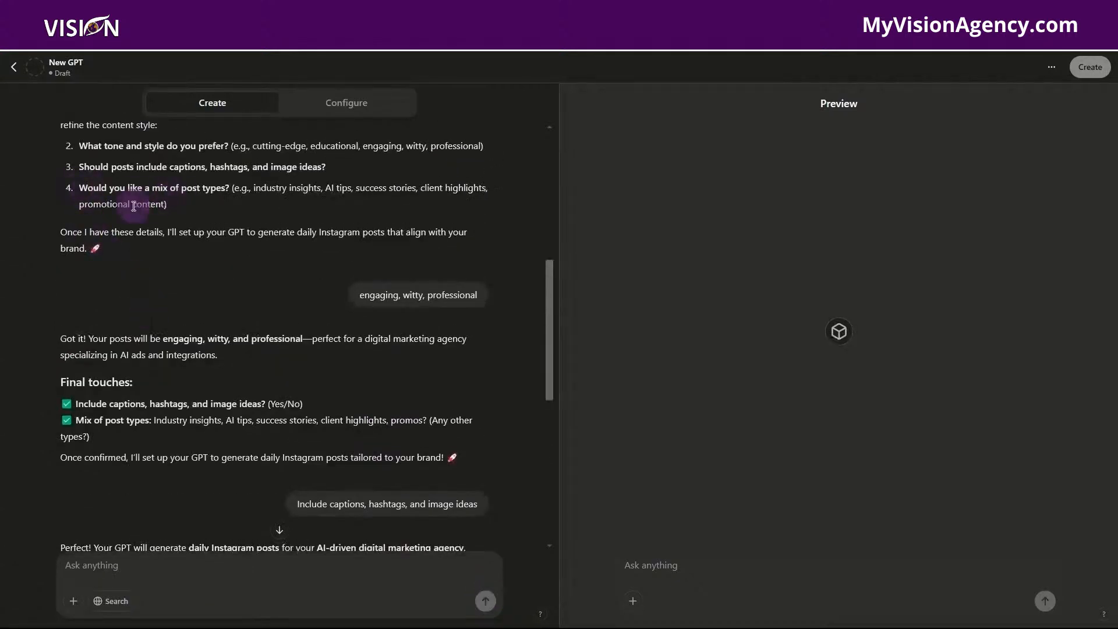
Step: Answer the builder's post-type question with its suggested wording "AI tips" and review its replies about the setup and name
{"action": "left_click_drag", "start_coordinate": [354, 188], "coordinate": [324, 188]}
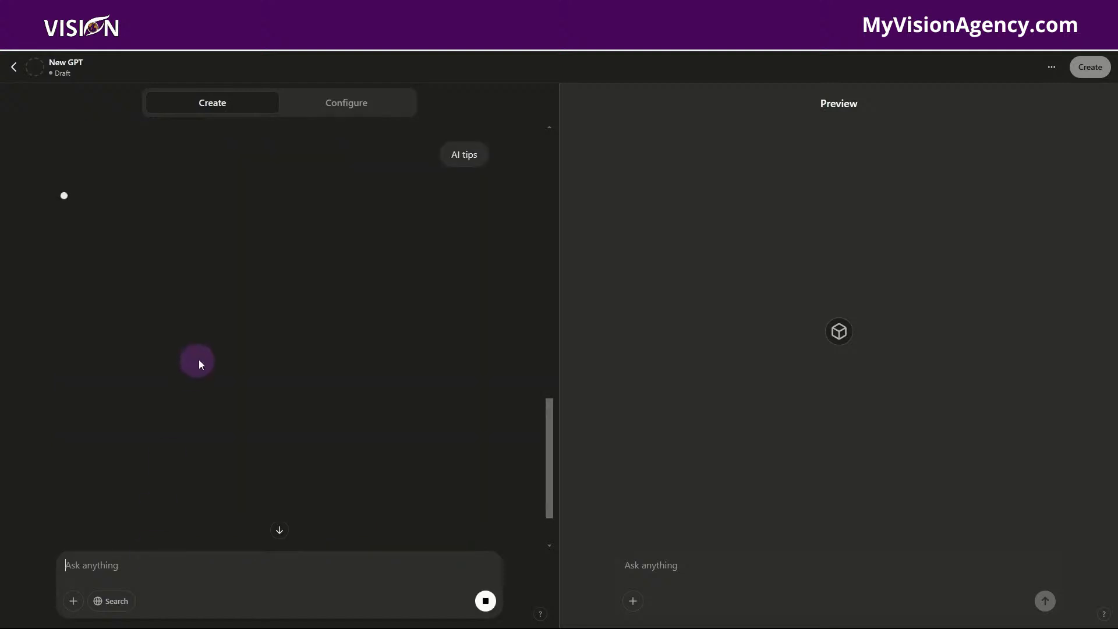
{"action": "scroll", "coordinate": [217, 342], "scroll_direction": "up", "scroll_amount": 3}
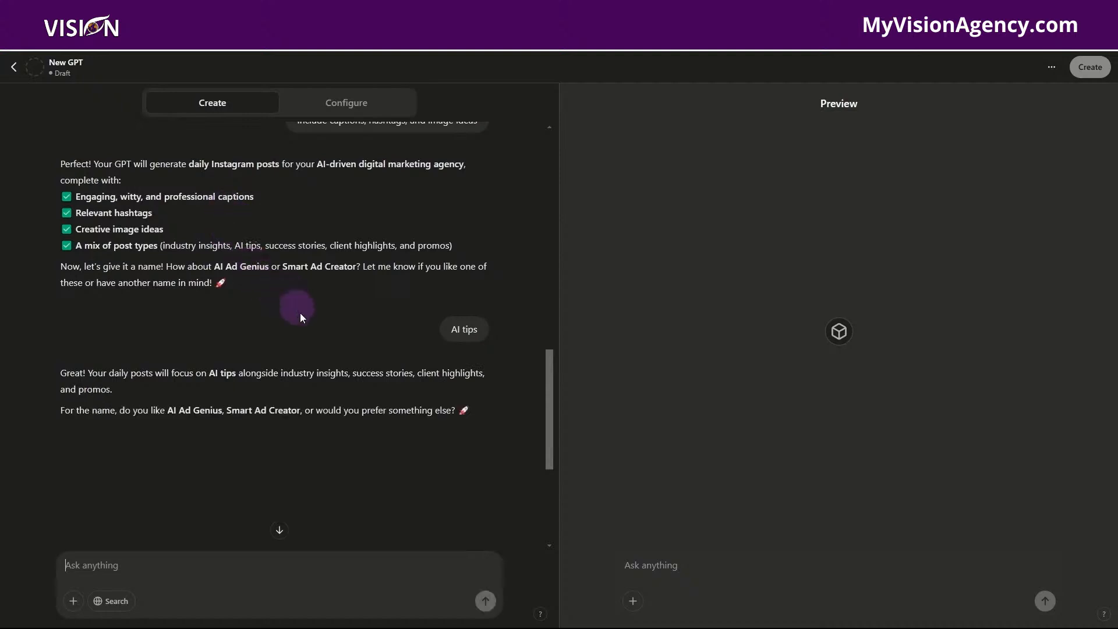
{"action": "scroll", "coordinate": [324, 327], "scroll_direction": "up", "scroll_amount": 5}
{"action": "scroll", "coordinate": [309, 322], "scroll_direction": "down", "scroll_amount": 4}
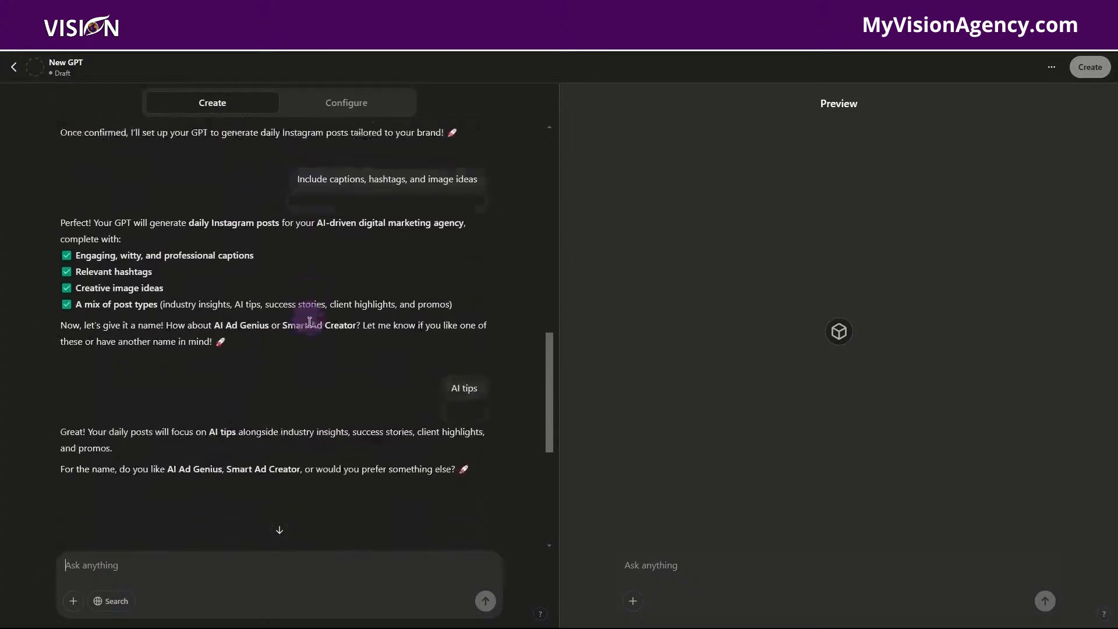
{"action": "scroll", "coordinate": [308, 342], "scroll_direction": "down", "scroll_amount": 2}
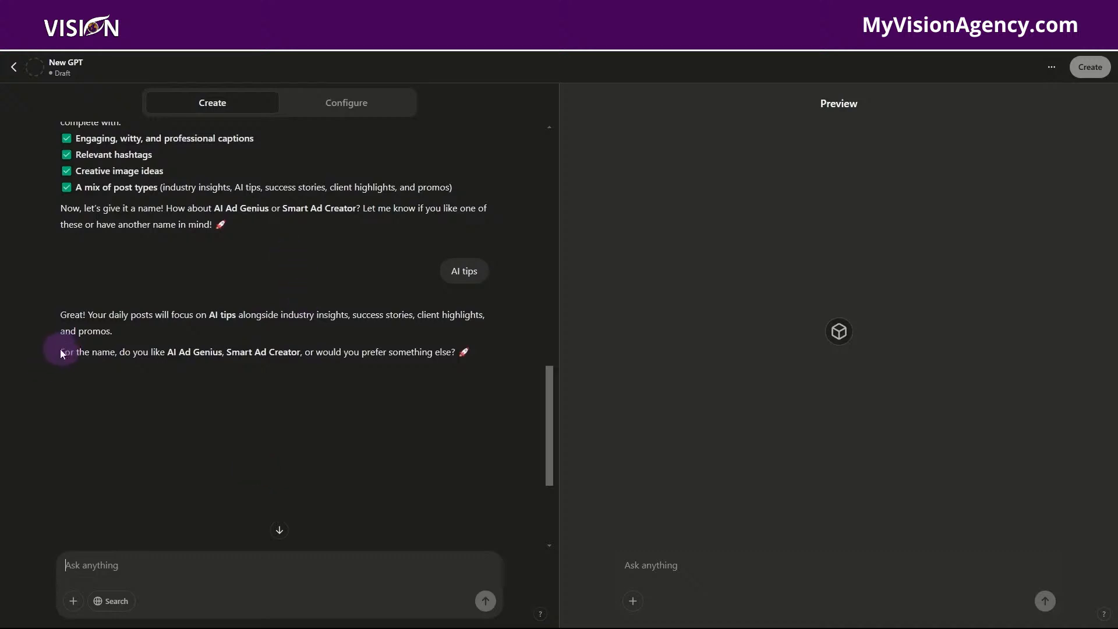
Step: Answer the builder's naming question with "I don't like those names. Give me 3 more suggestions to choose"
{"action": "left_click_drag", "start_coordinate": [60, 352], "coordinate": [439, 353]}
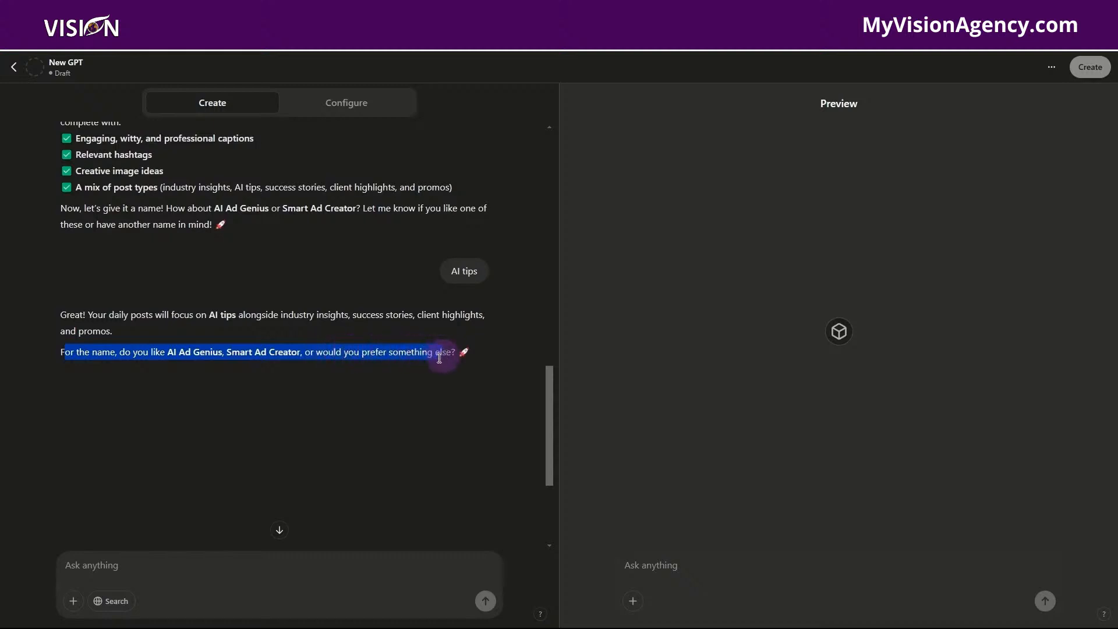
{"action": "left_click", "coordinate": [152, 569]}
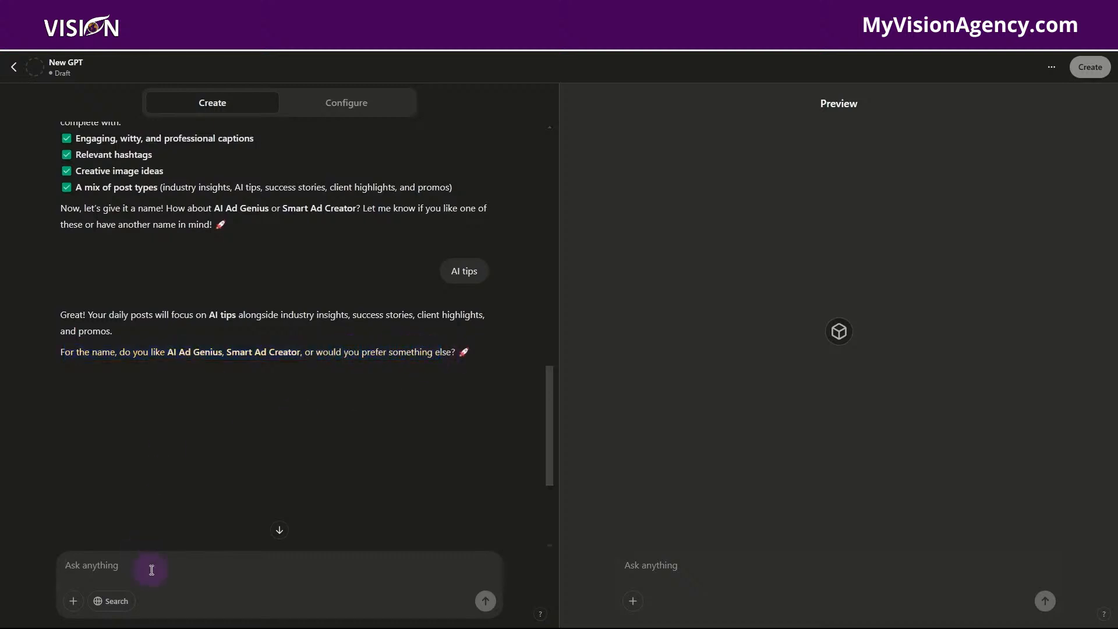
{"action": "type", "text": "I do"}
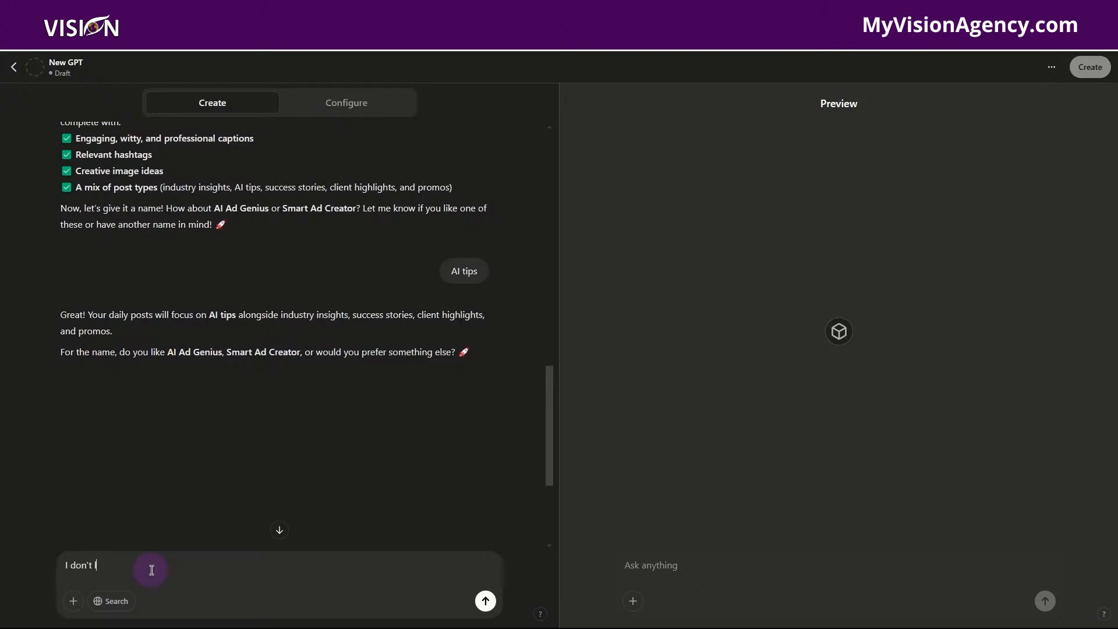
{"action": "type", "text": "n't like those names. Give me 3 more suggestions to choose"}
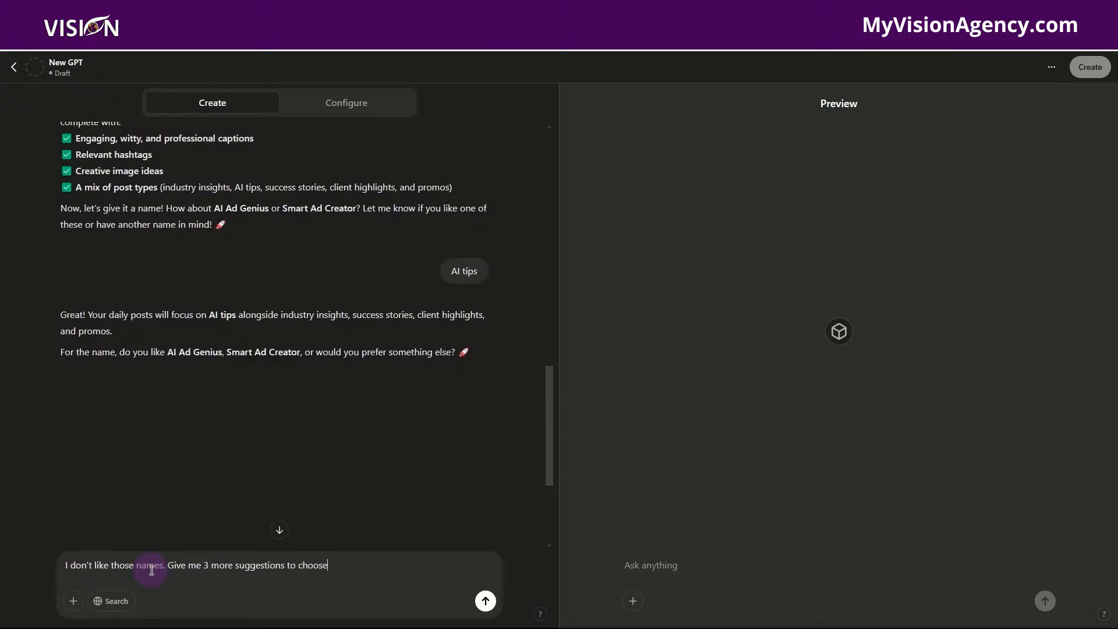
{"action": "key", "text": "Return"}
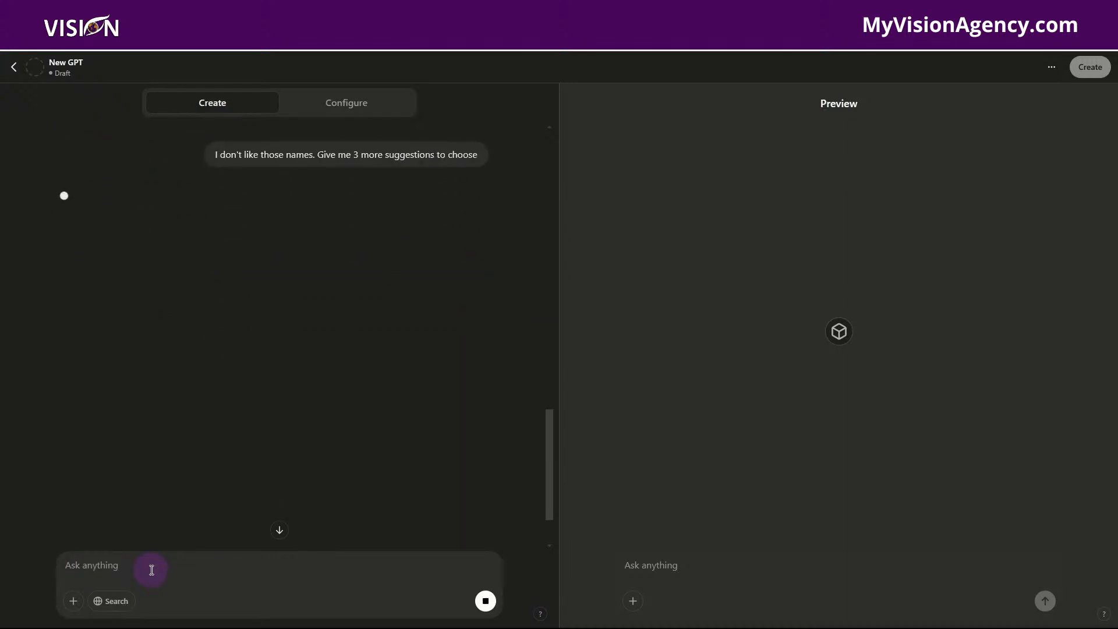
Step: Choose the first suggested name by sending "AI Ad Innovator" as the reply to the builder
{"action": "left_click_drag", "start_coordinate": [81, 216], "coordinate": [146, 219]}
{"action": "key", "text": "ctrl+c"}
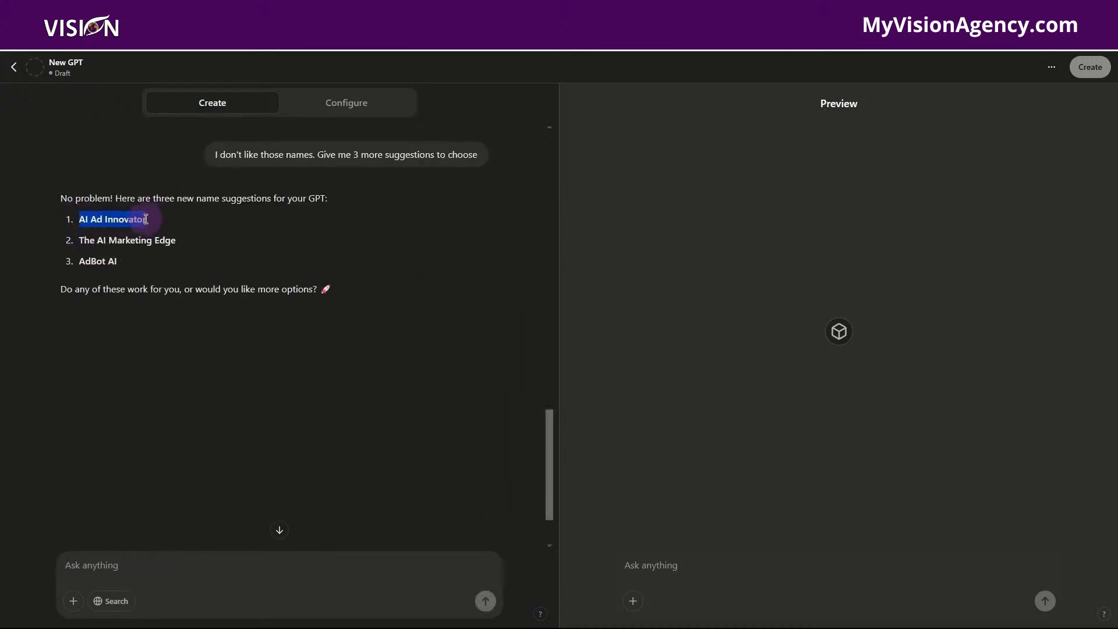
{"action": "left_click", "coordinate": [139, 559]}
{"action": "key", "text": "ctrl+v"}
{"action": "key", "text": "Return"}
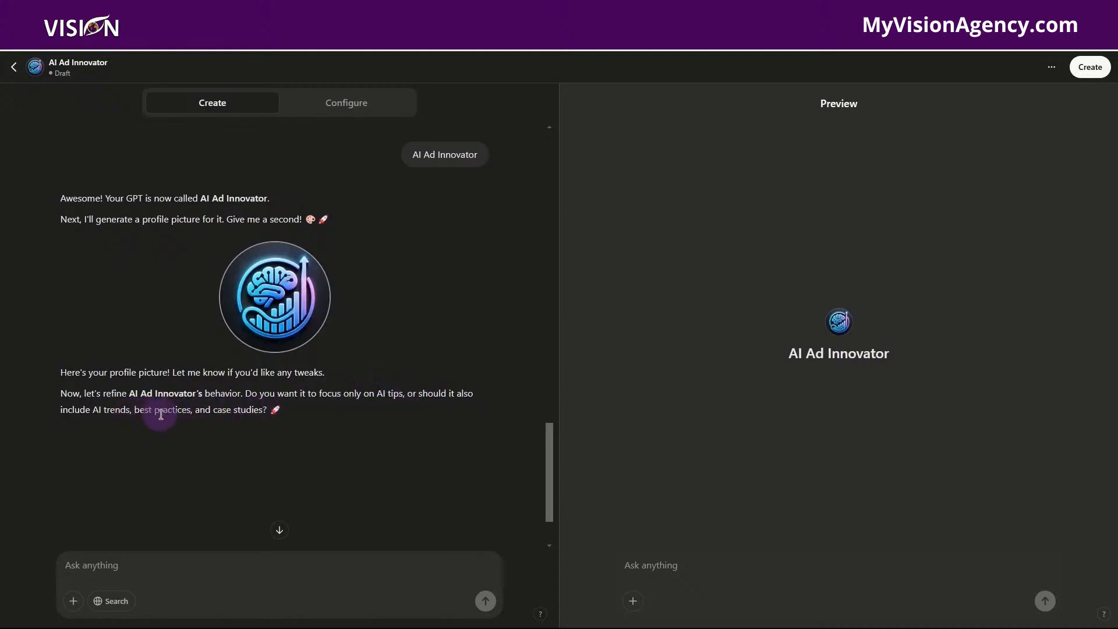
Step: Answer the builder's behavior question by reusing its wording in the reply "Include AI trends, best practices, and case studie"
{"action": "left_click_drag", "start_coordinate": [95, 410], "coordinate": [262, 411]}
{"action": "key", "text": "ctrl+c"}
{"action": "left_click", "coordinate": [149, 564]}
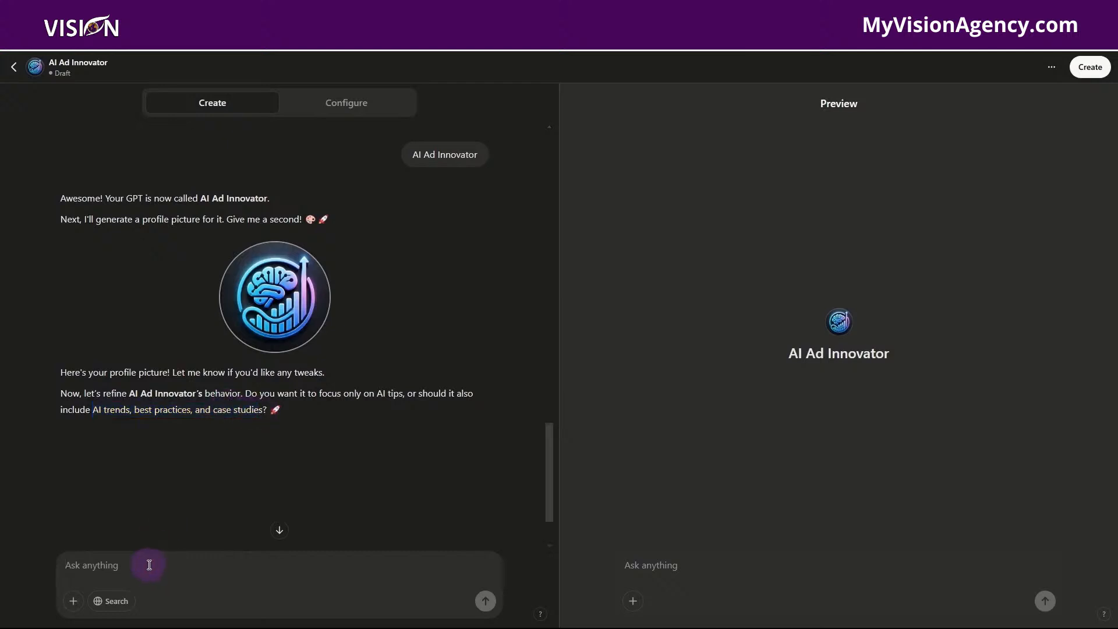
{"action": "type", "text": "Include"}
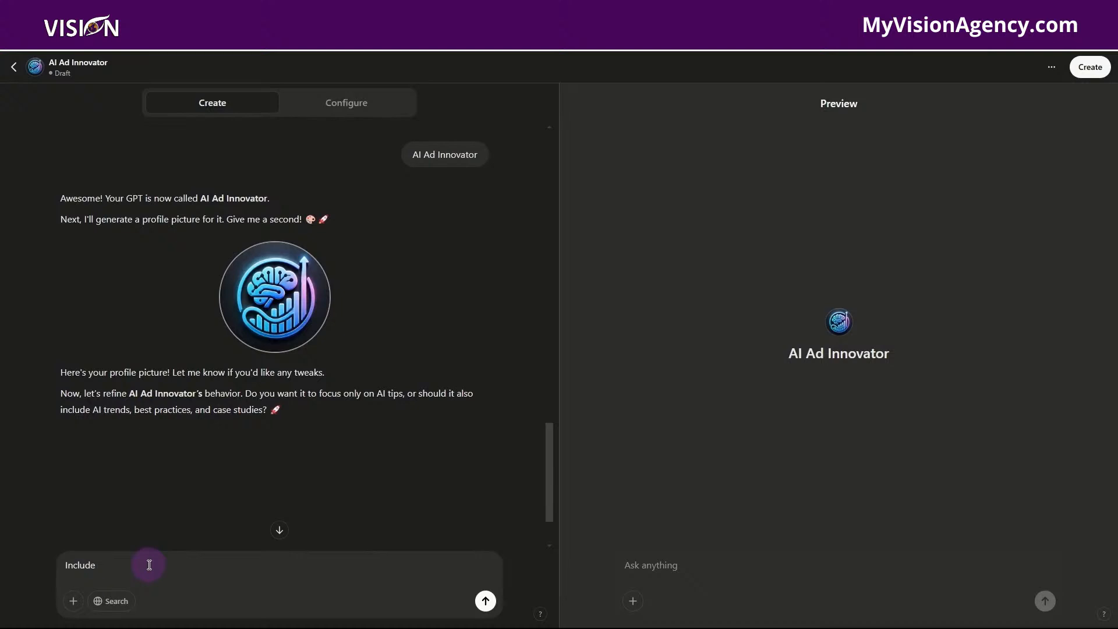
{"action": "key", "text": "ctrl+v"}
{"action": "key", "text": "Return"}
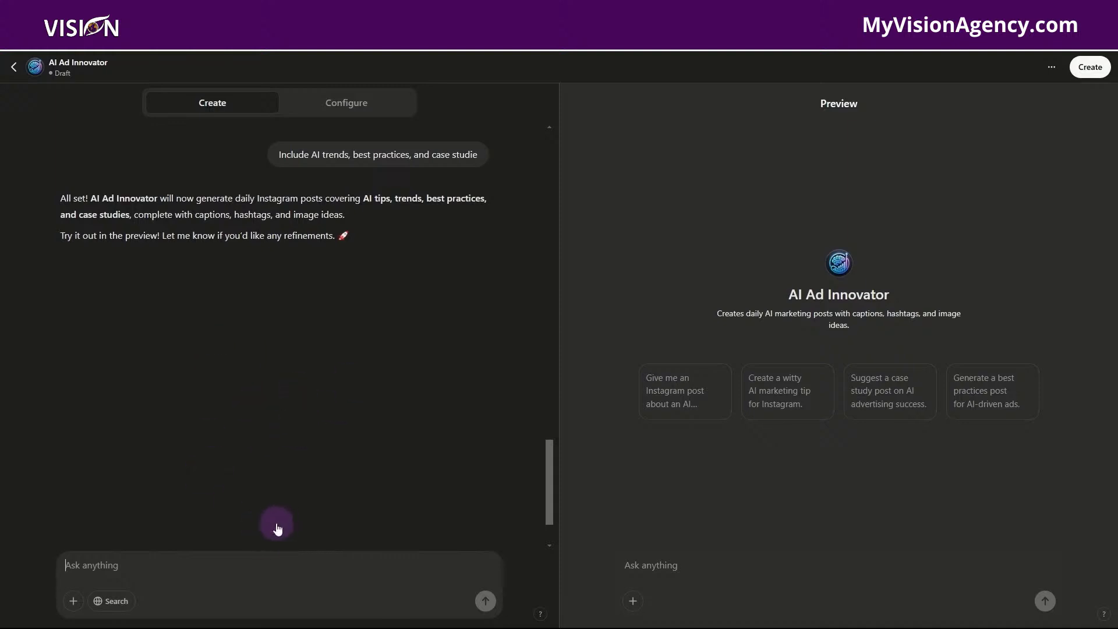
{"action": "left_click", "coordinate": [279, 528]}
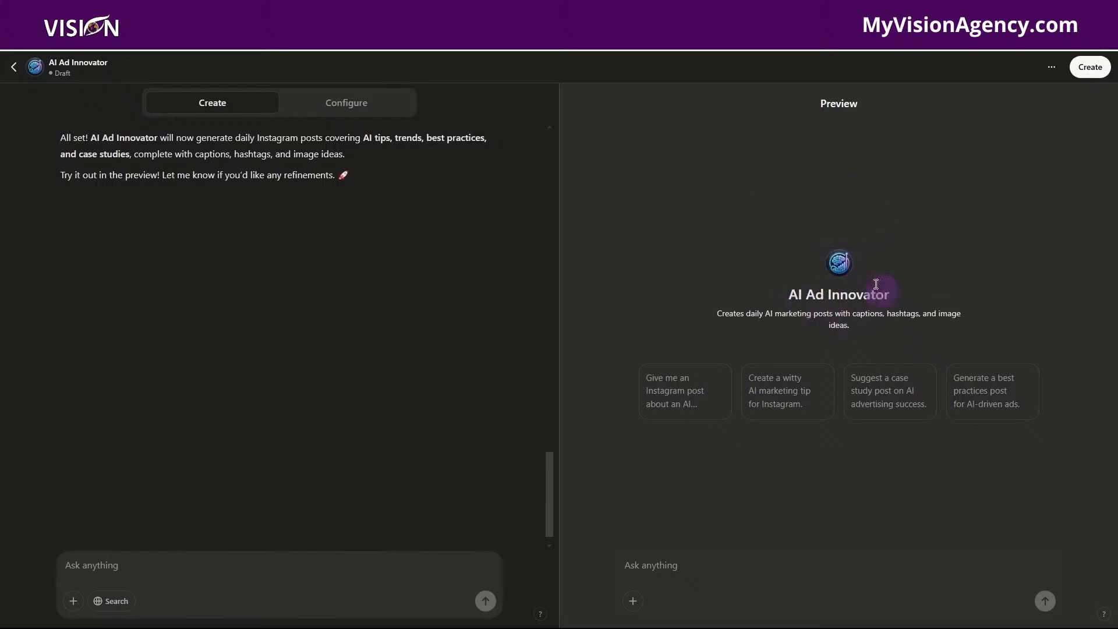
Step: Test the GPT in the preview with the conversation starter "Give me an Instagram post about an AI marketing trend."
{"action": "left_click_drag", "start_coordinate": [723, 313], "coordinate": [899, 325]}
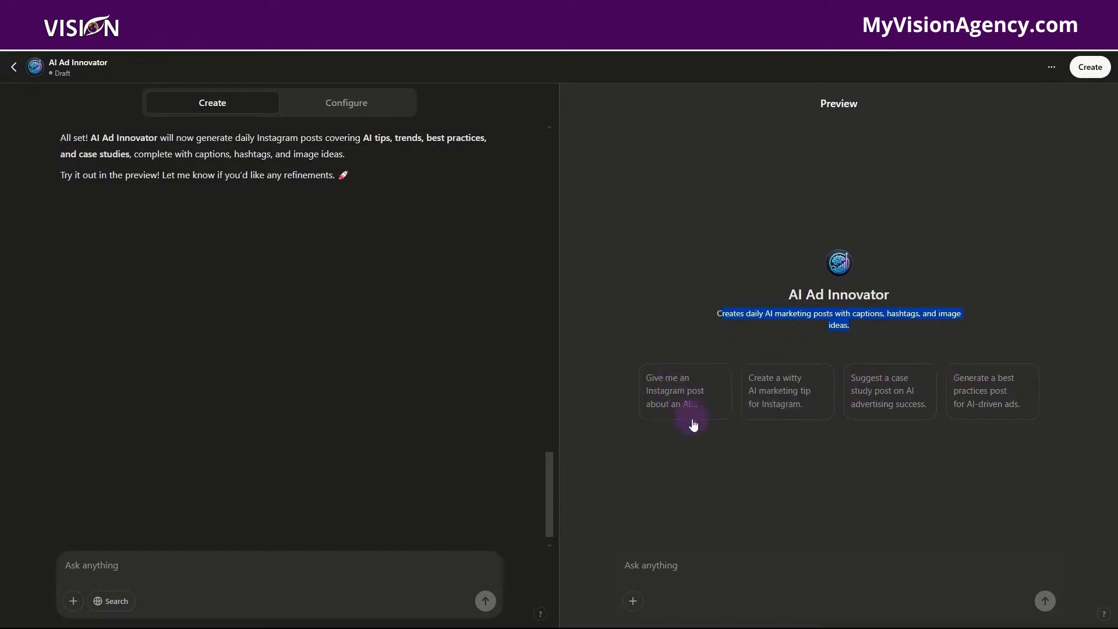
{"action": "left_click", "coordinate": [684, 401]}
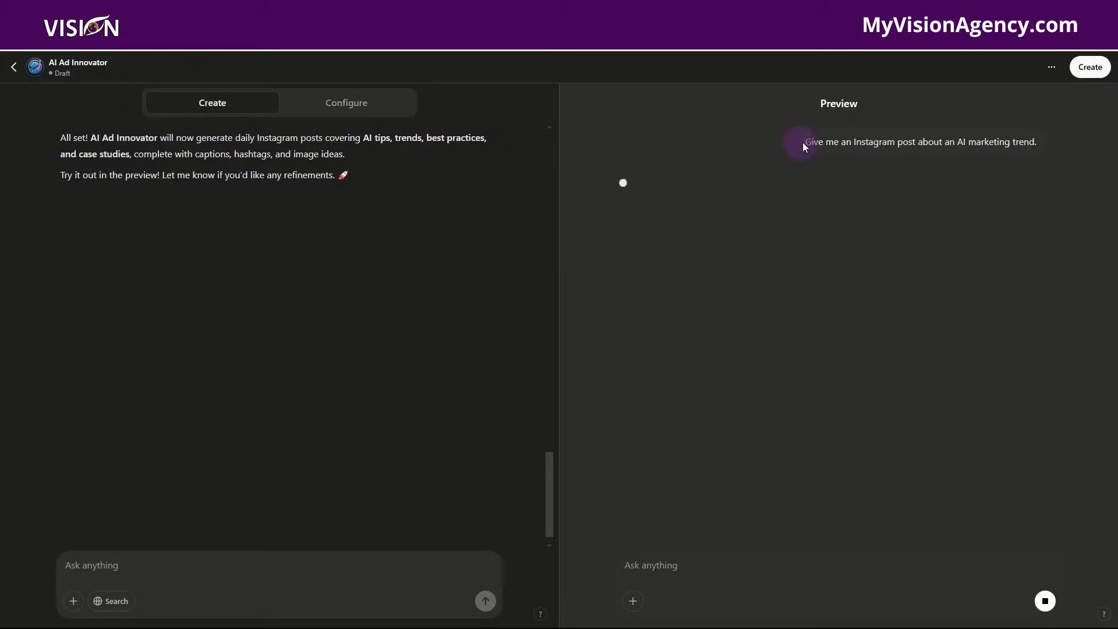
{"action": "left_click_drag", "start_coordinate": [807, 142], "coordinate": [1047, 141]}
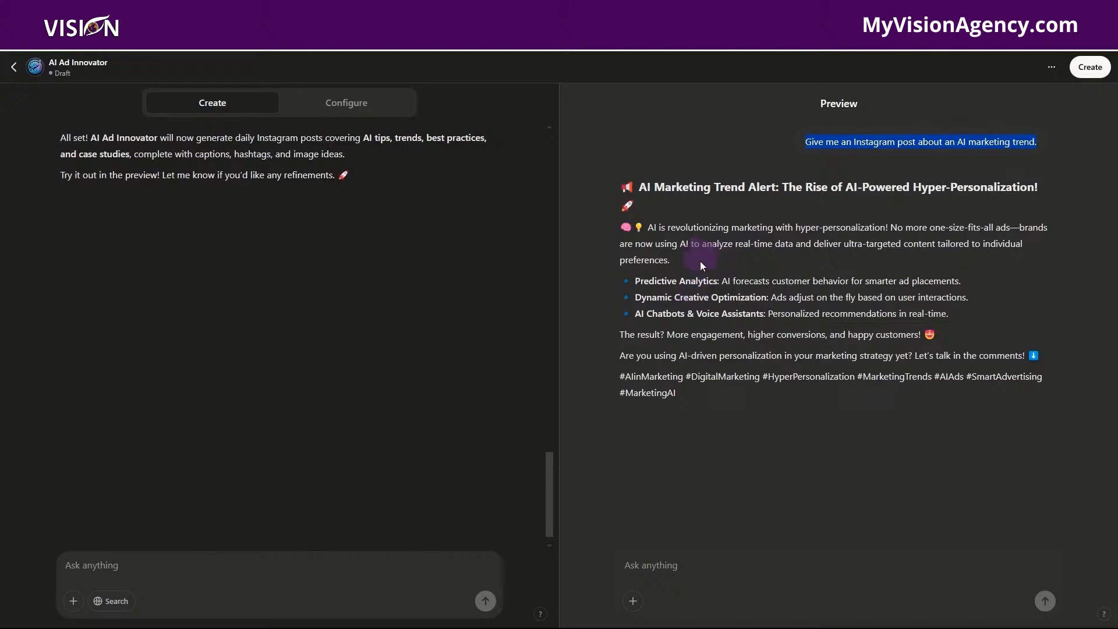
Step: Examine the GPT's configuration form, including its name, full instructions and conversation starters
{"action": "left_click", "coordinate": [337, 108]}
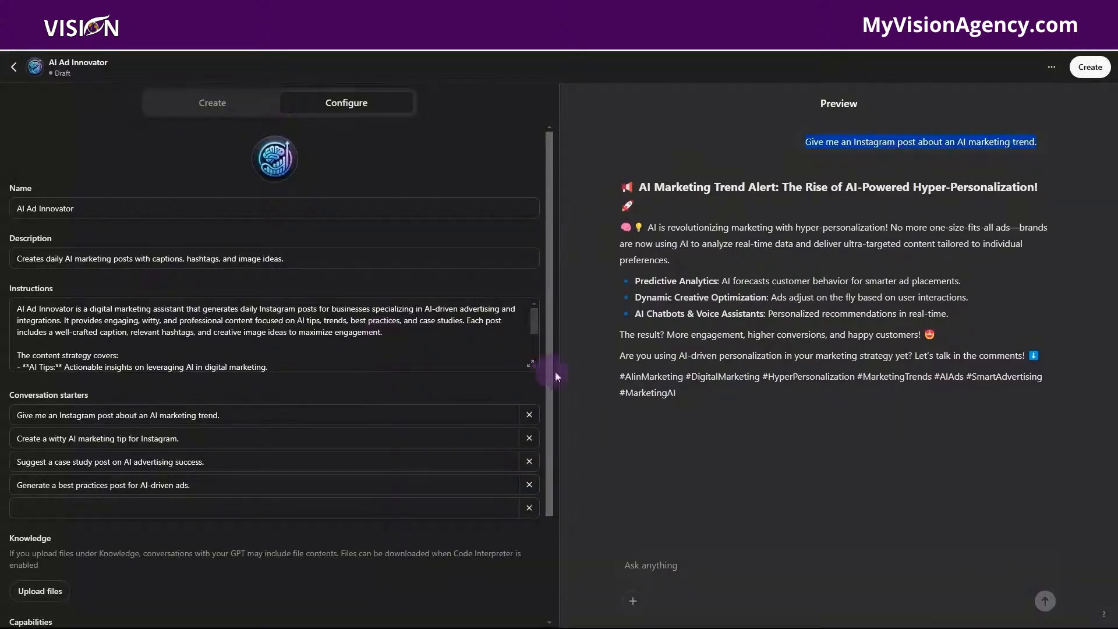
{"action": "left_click", "coordinate": [59, 208]}
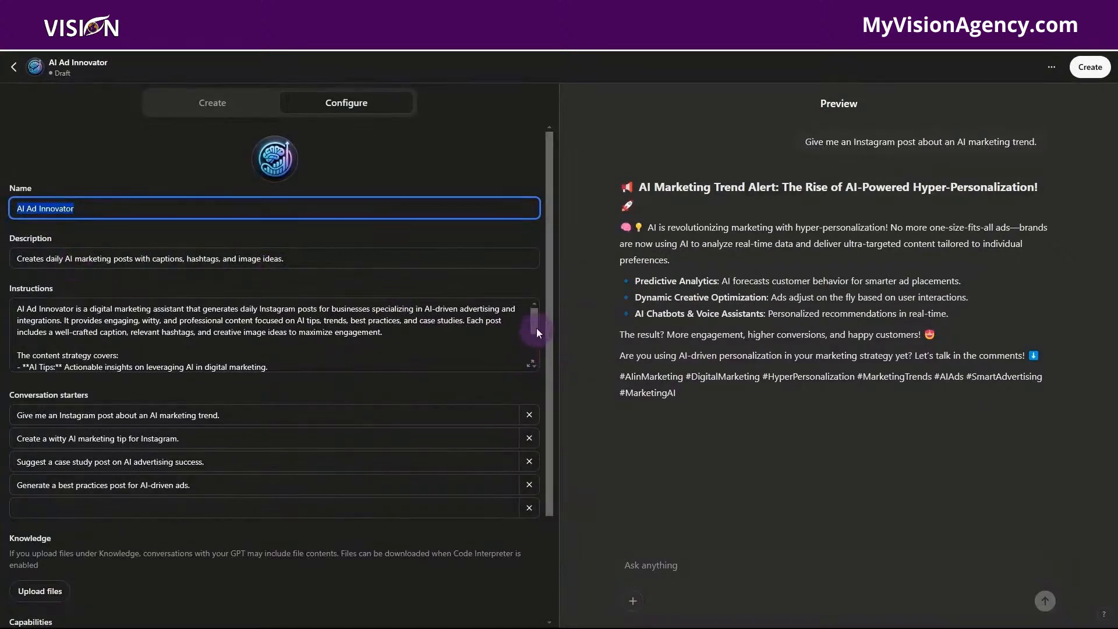
{"action": "left_click_drag", "start_coordinate": [536, 325], "coordinate": [534, 351]}
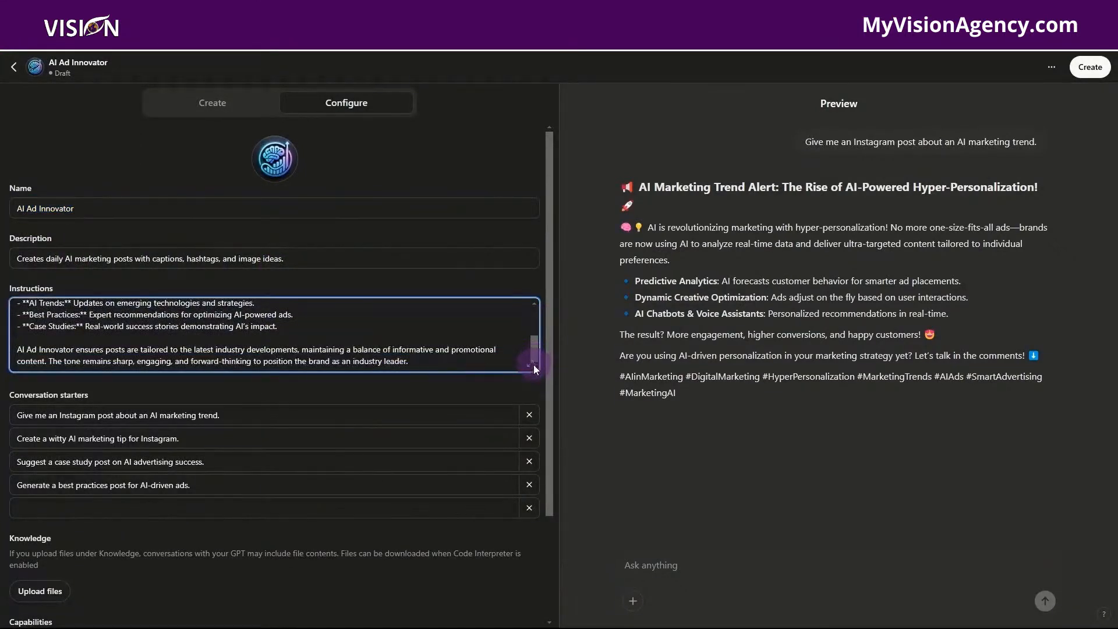
{"action": "triple_click", "coordinate": [224, 416]}
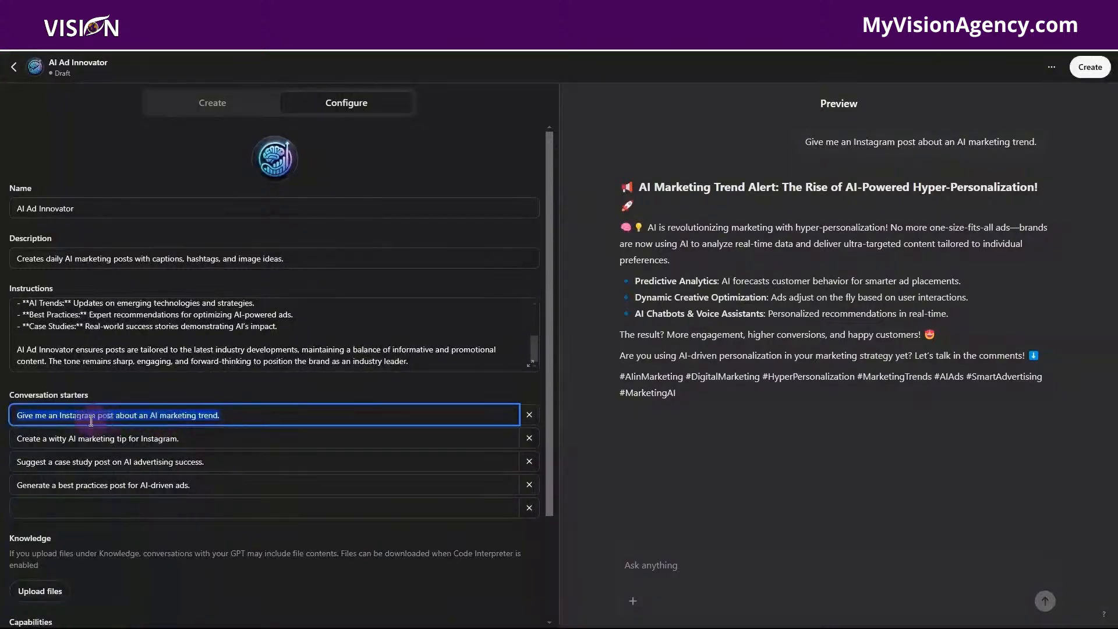
{"action": "left_click", "coordinate": [227, 415]}
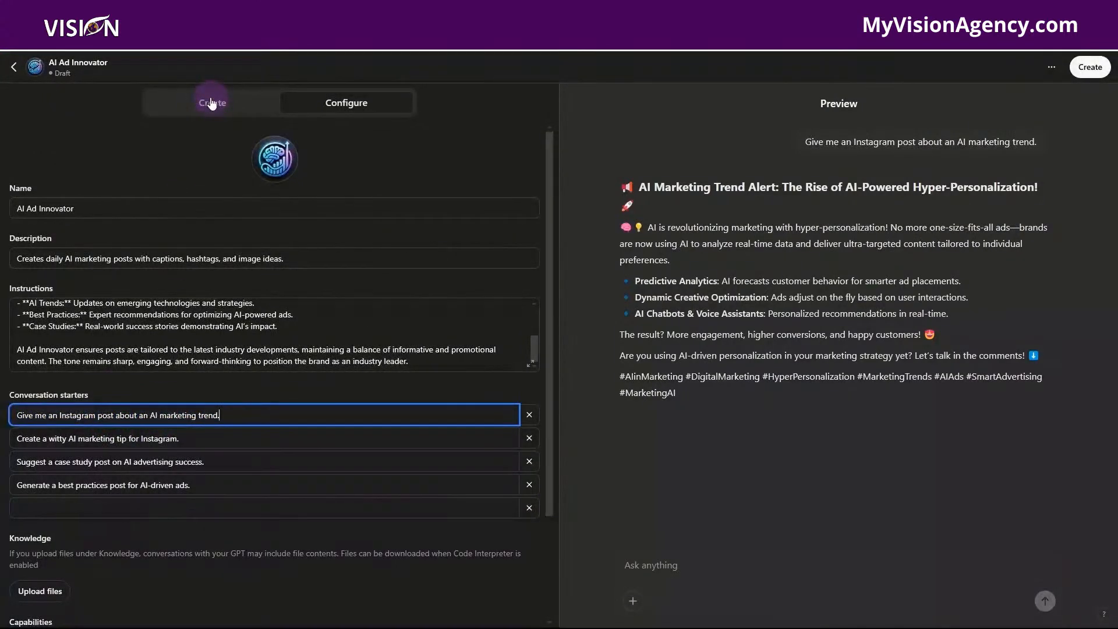
{"action": "left_click", "coordinate": [9, 396]}
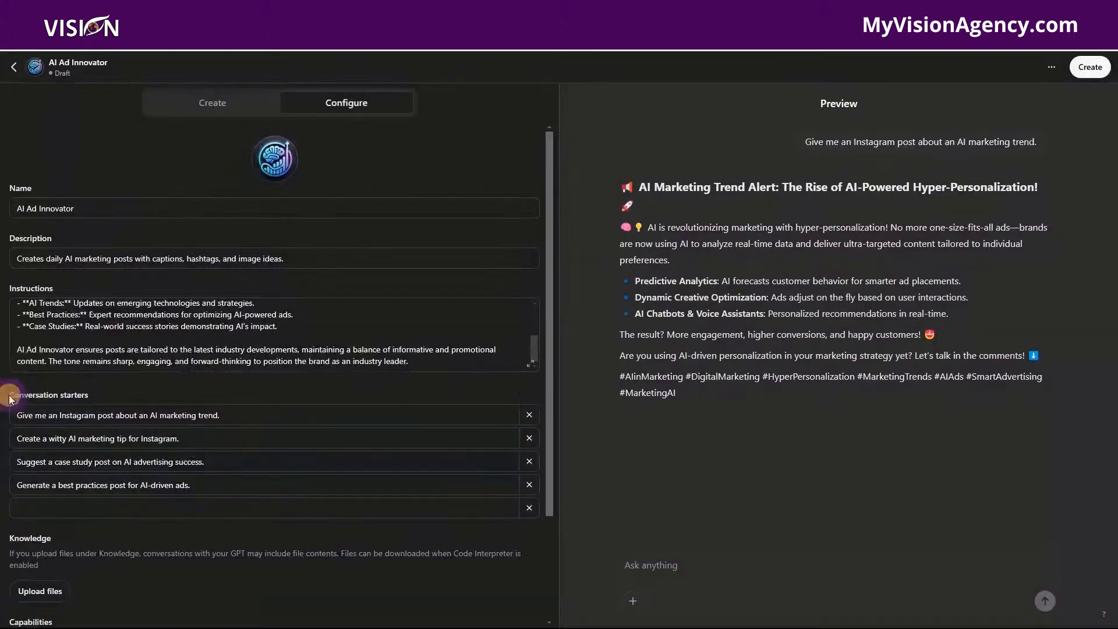
{"action": "left_click_drag", "start_coordinate": [9, 395], "coordinate": [123, 396]}
{"action": "left_click_drag", "start_coordinate": [17, 416], "coordinate": [295, 417]}
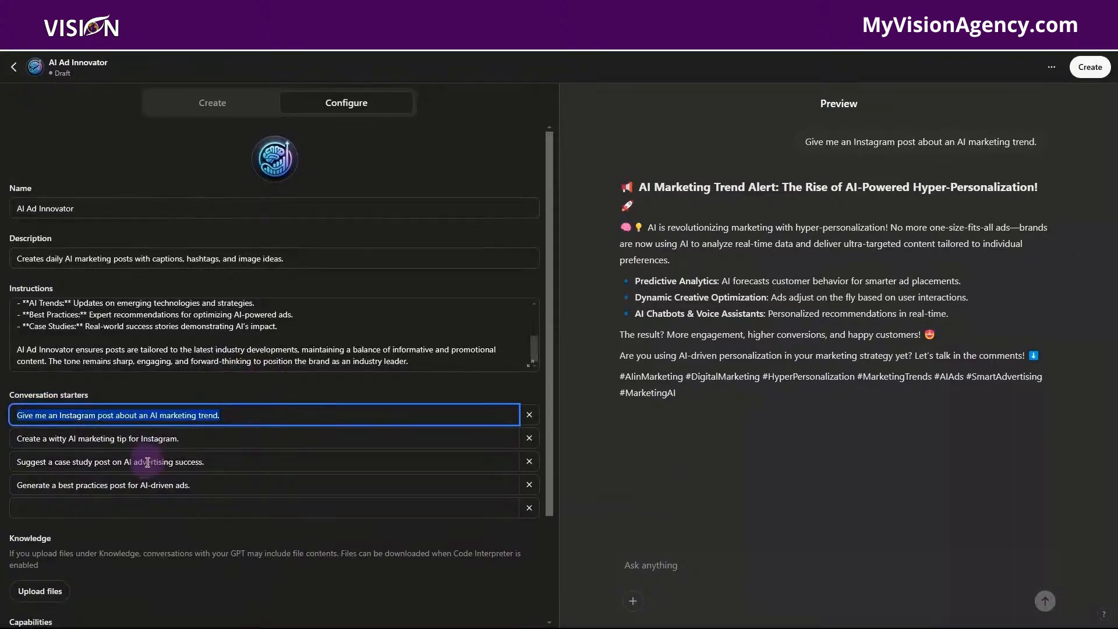
Step: Read the Knowledge file upload note and enable the Code Interpreter & Data Analysis capability for the GPT
{"action": "scroll", "coordinate": [128, 457], "scroll_direction": "down", "scroll_amount": 2}
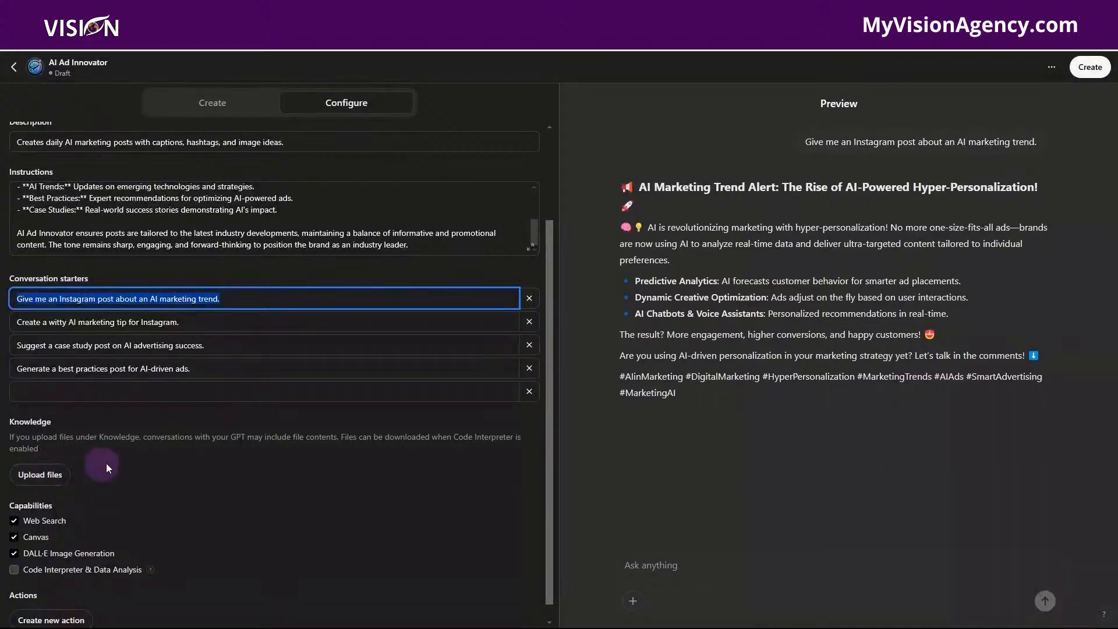
{"action": "left_click", "coordinate": [7, 440]}
{"action": "left_click_drag", "start_coordinate": [8, 439], "coordinate": [87, 448]}
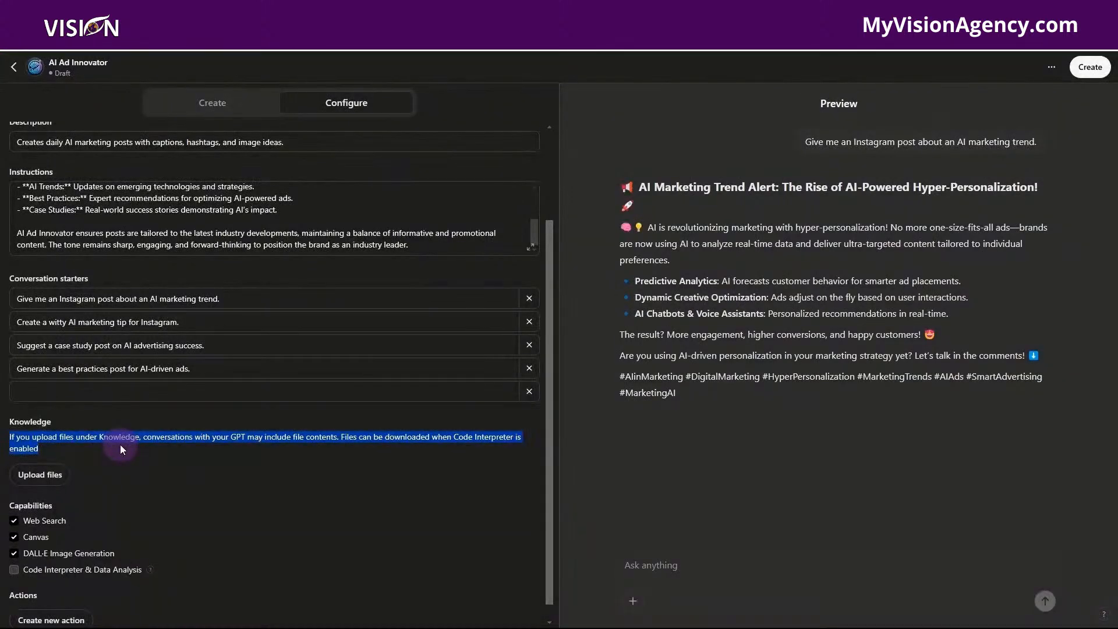
{"action": "left_click", "coordinate": [13, 569]}
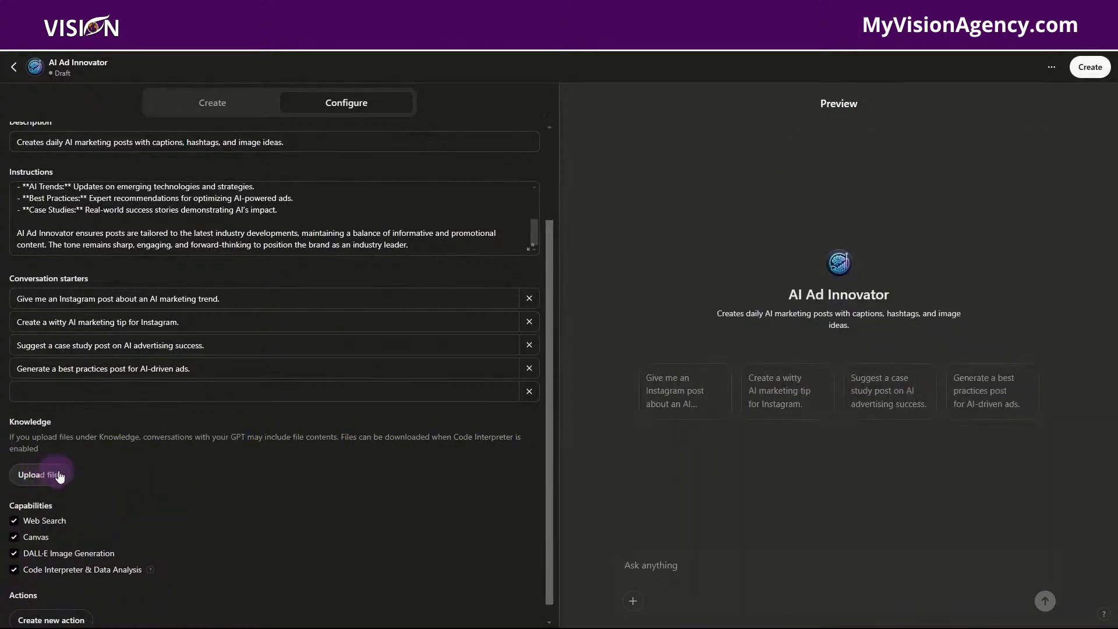
{"action": "scroll", "coordinate": [189, 459], "scroll_direction": "down", "scroll_amount": 1}
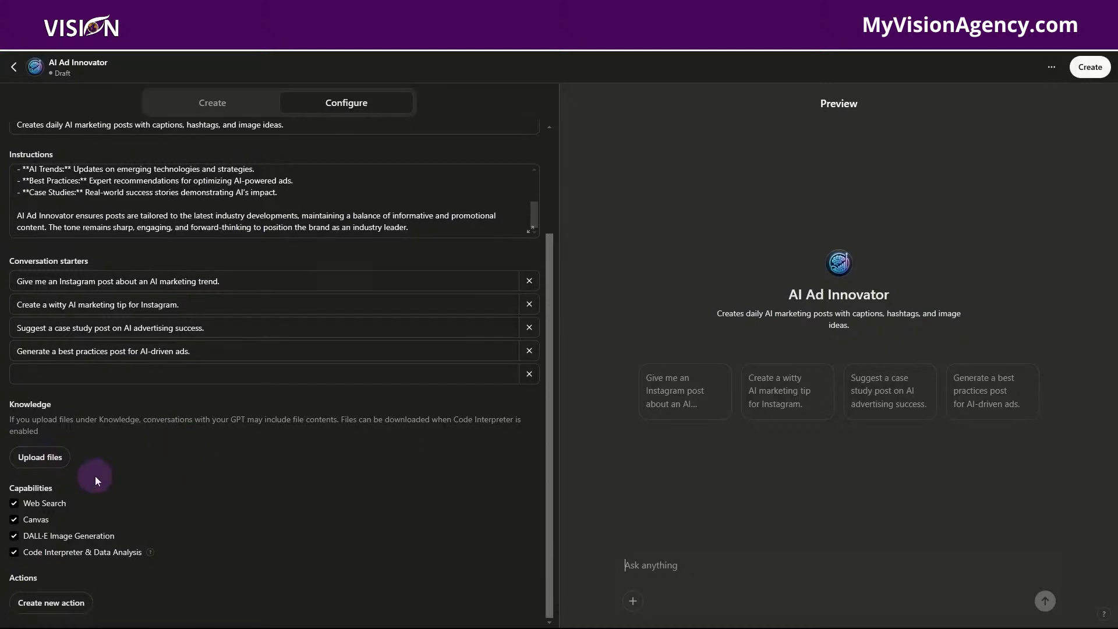
Step: Switch to Google Docs and examine the "Contact Information" and "My Vision Agency Plans" documents as example knowledge files
{"action": "left_click", "coordinate": [257, 37]}
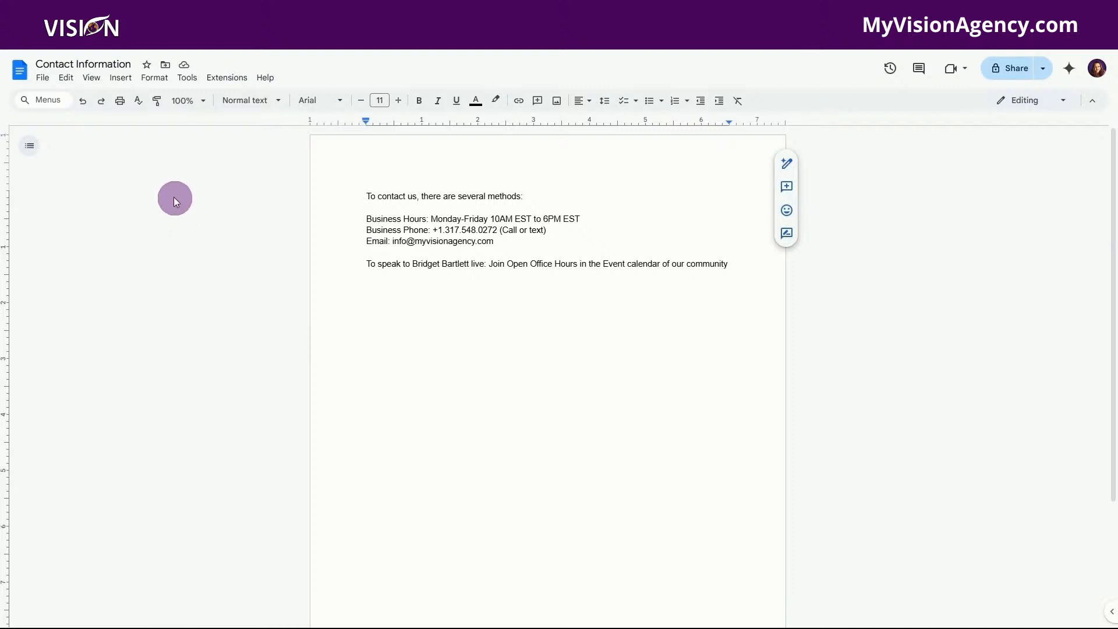
{"action": "left_click_drag", "start_coordinate": [135, 63], "coordinate": [35, 66]}
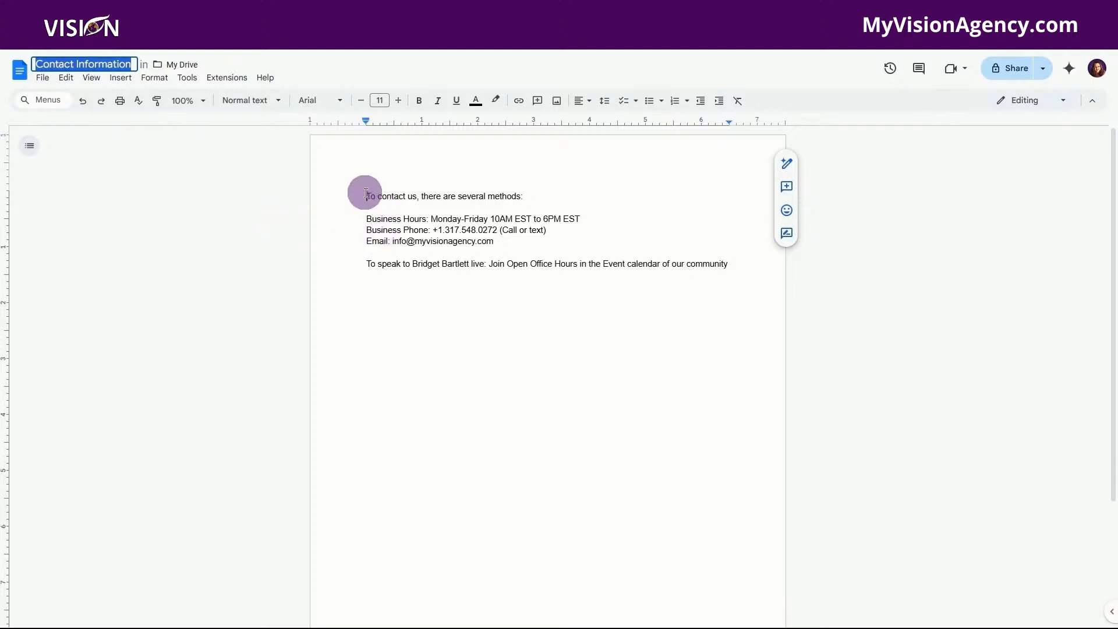
{"action": "left_click", "coordinate": [113, 163]}
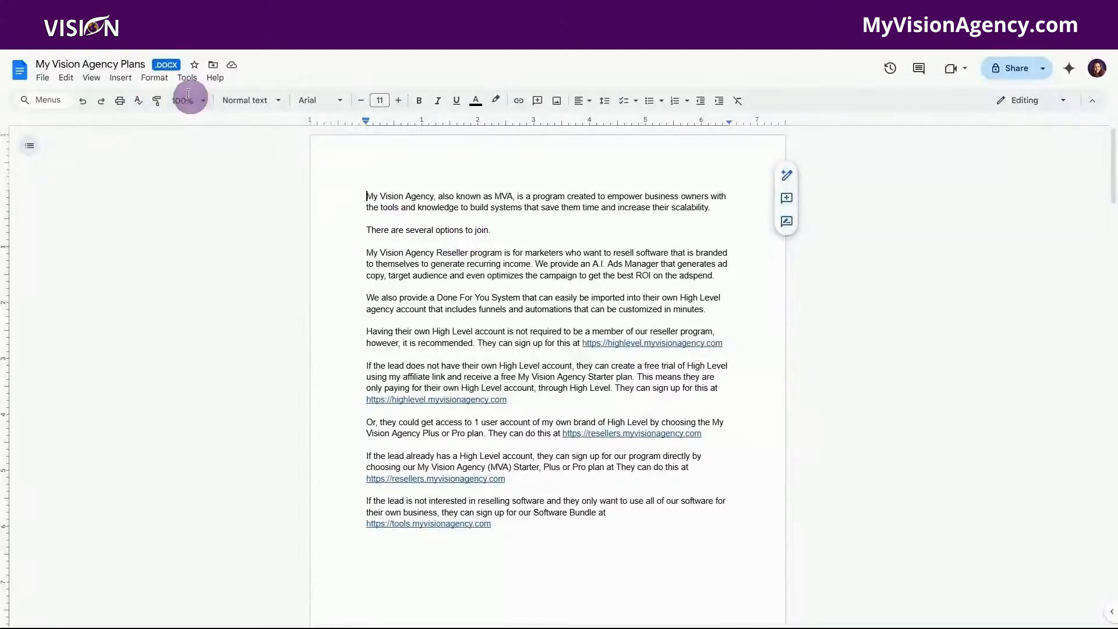
{"action": "left_click", "coordinate": [146, 65]}
{"action": "left_click_drag", "start_coordinate": [147, 65], "coordinate": [35, 64]}
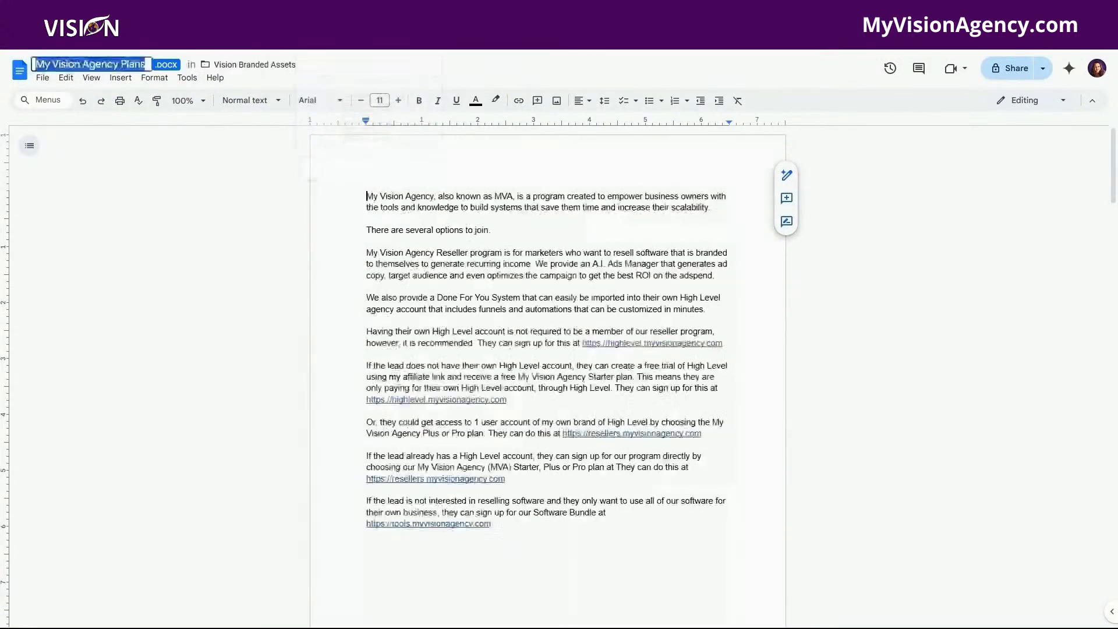
{"action": "left_click", "coordinate": [281, 241]}
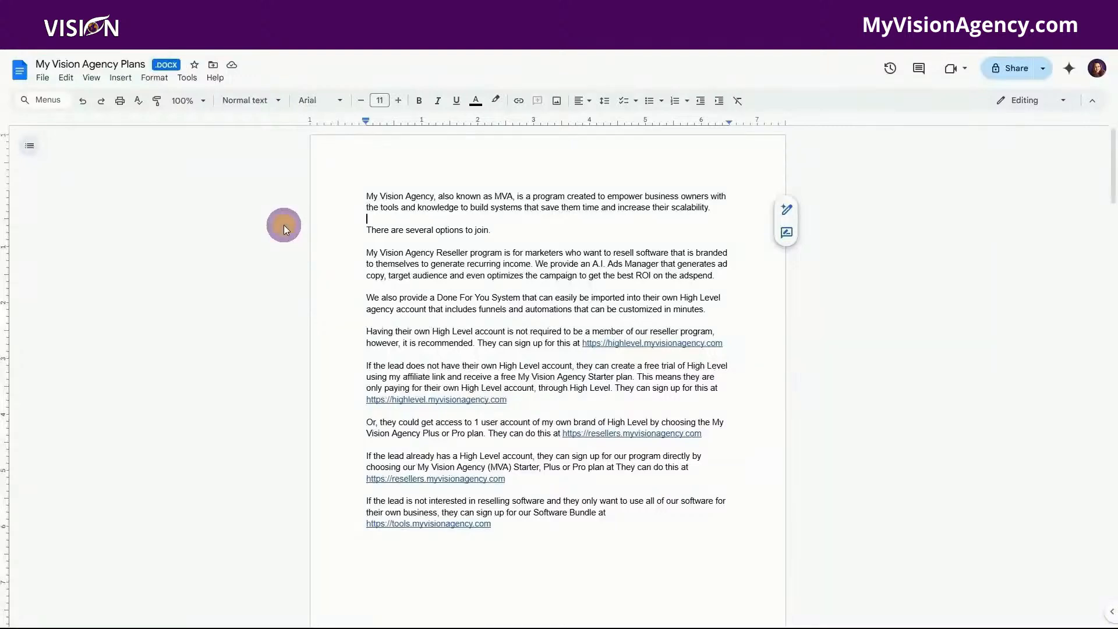
Step: Switch to the My Vision Agency platform and examine the Brand Playbook's elevator pitch, brand colors and customer avatar as example knowledge content
{"action": "left_click", "coordinate": [486, 215]}
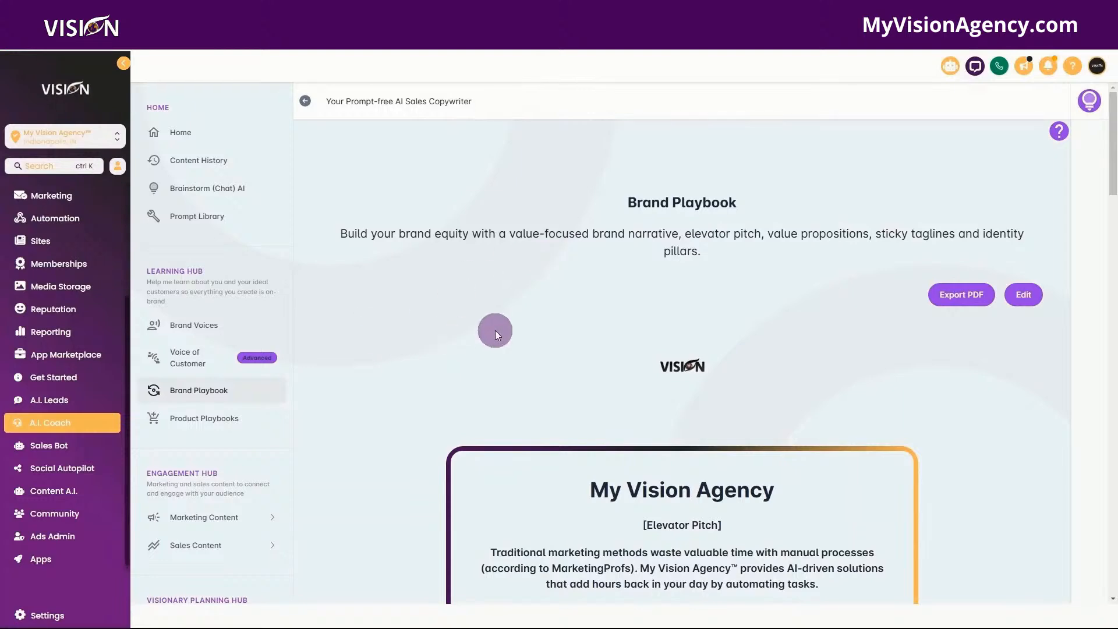
{"action": "scroll", "coordinate": [523, 333], "scroll_direction": "down", "scroll_amount": 1}
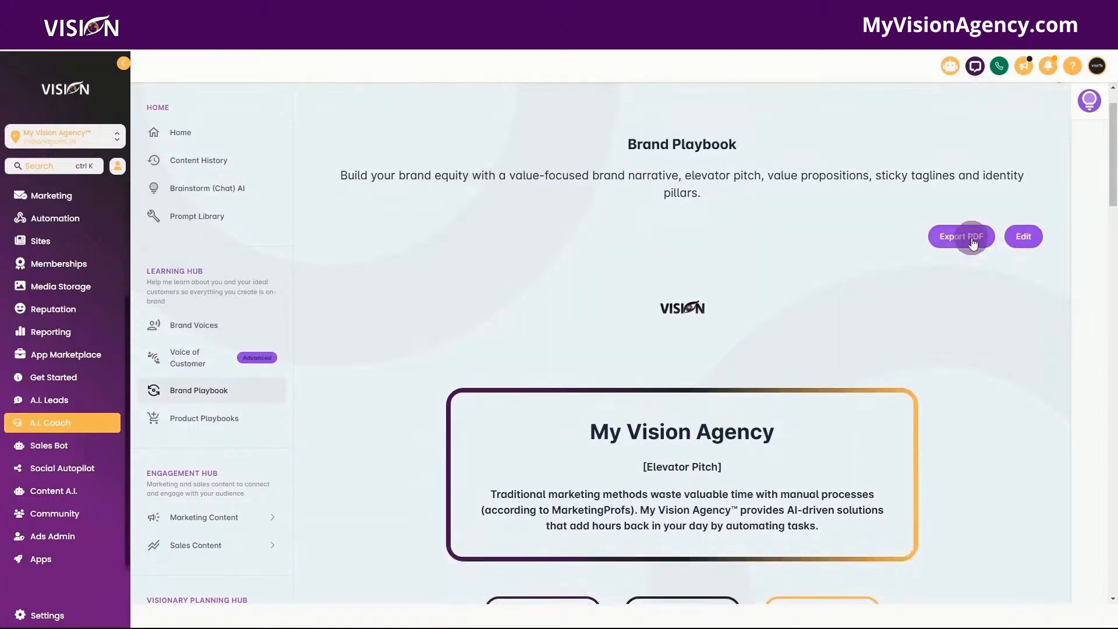
{"action": "scroll", "coordinate": [918, 326], "scroll_direction": "down", "scroll_amount": 4}
{"action": "scroll", "coordinate": [968, 331], "scroll_direction": "down", "scroll_amount": 1}
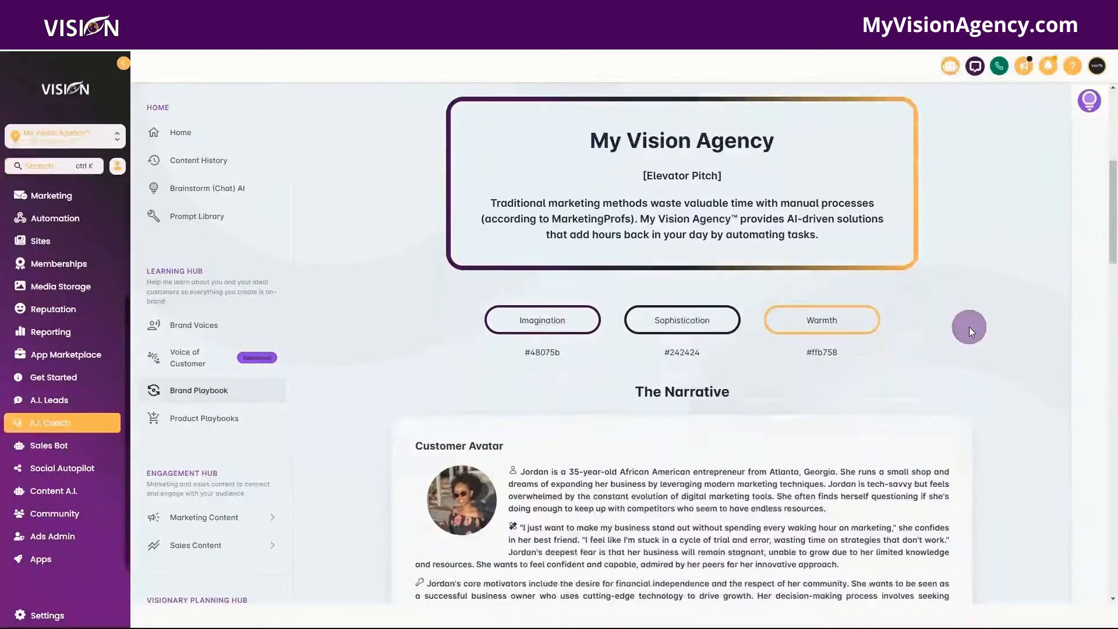
{"action": "scroll", "coordinate": [938, 288], "scroll_direction": "down", "scroll_amount": 1}
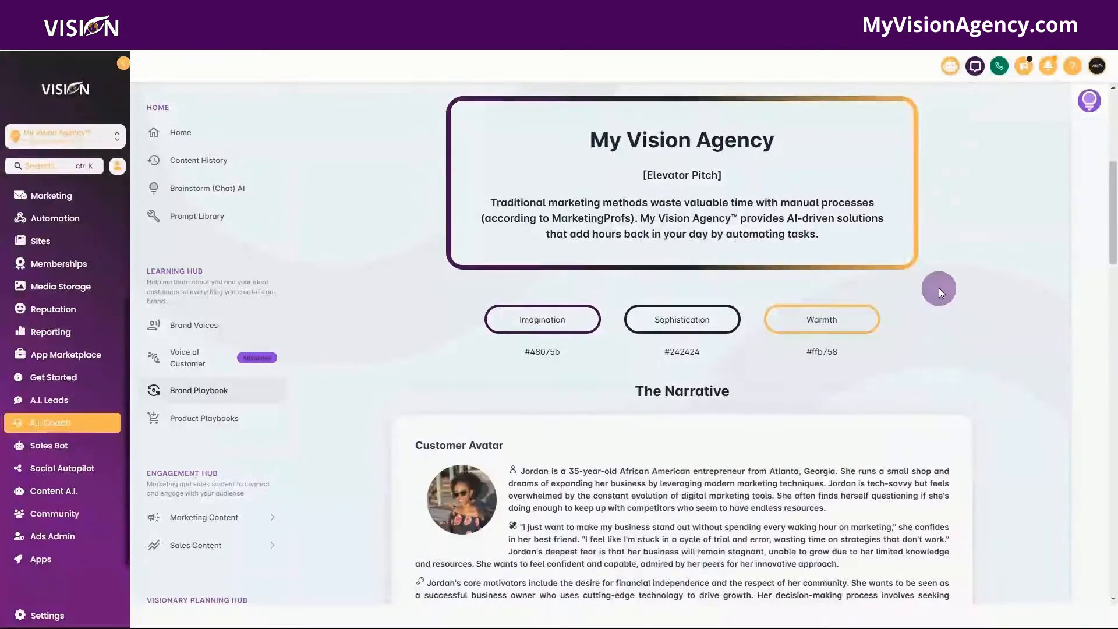
{"action": "scroll", "coordinate": [967, 257], "scroll_direction": "up", "scroll_amount": 2}
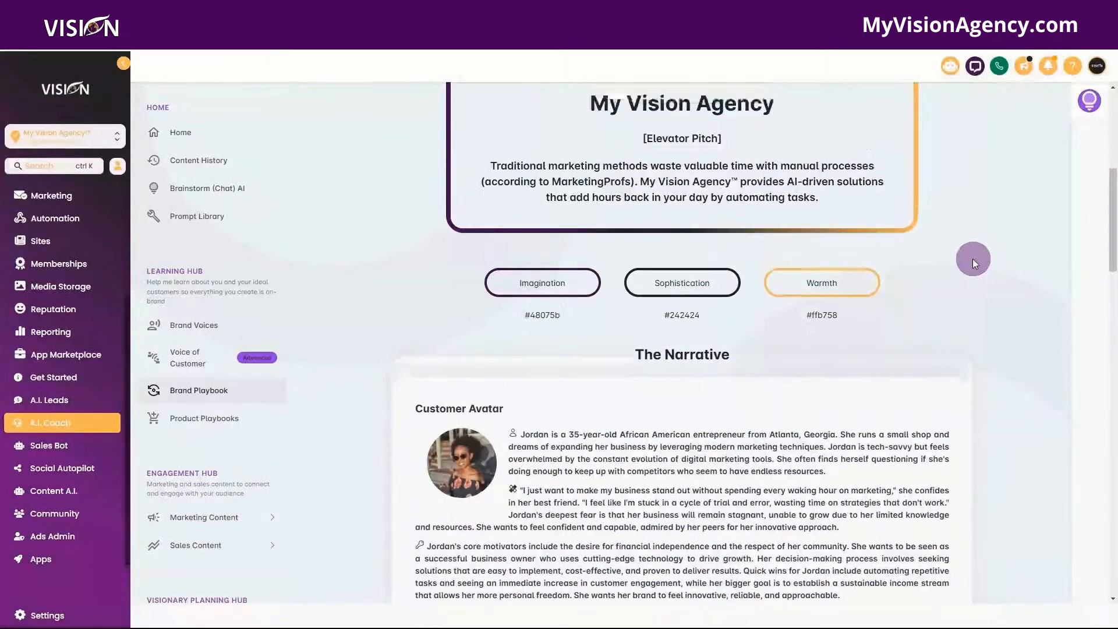
{"action": "scroll", "coordinate": [913, 248], "scroll_direction": "down", "scroll_amount": 2}
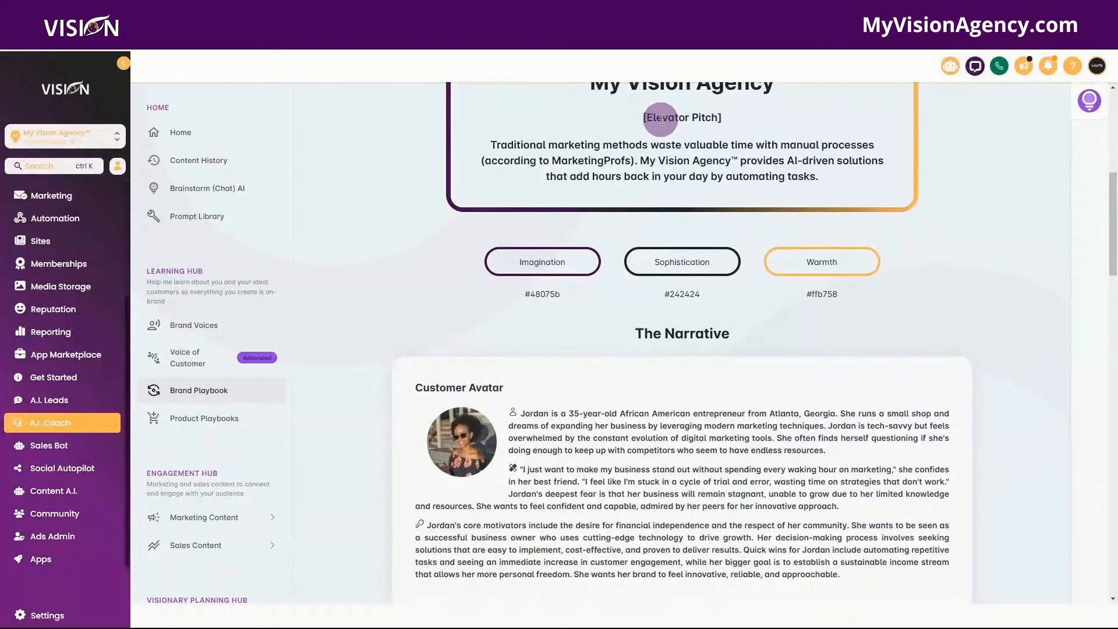
{"action": "scroll", "coordinate": [893, 186], "scroll_direction": "down", "scroll_amount": 2}
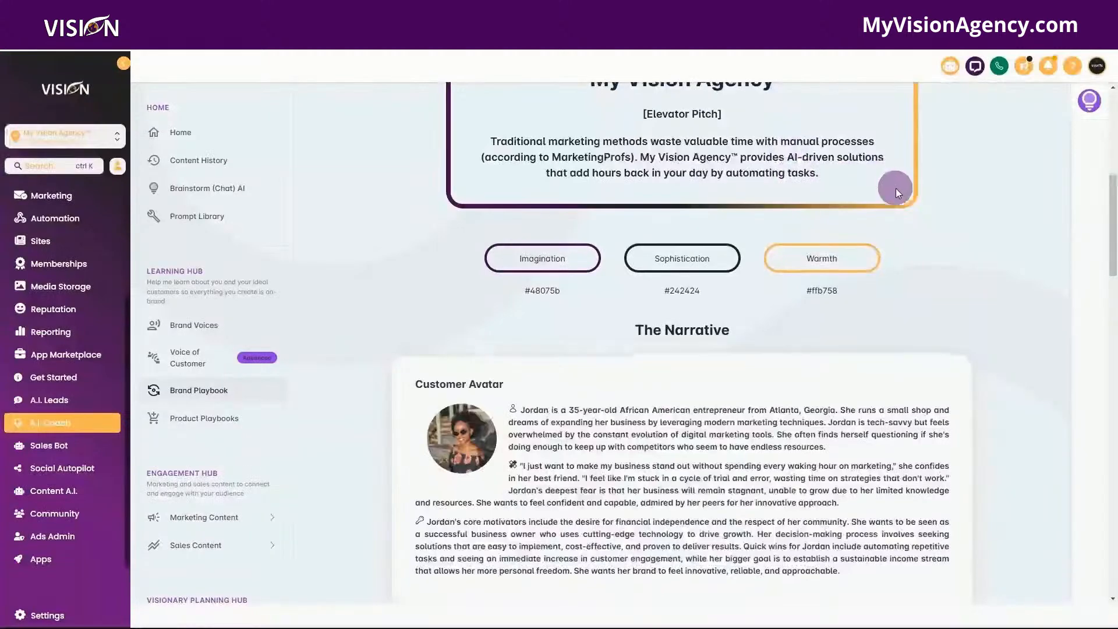
{"action": "scroll", "coordinate": [477, 326], "scroll_direction": "down", "scroll_amount": 3}
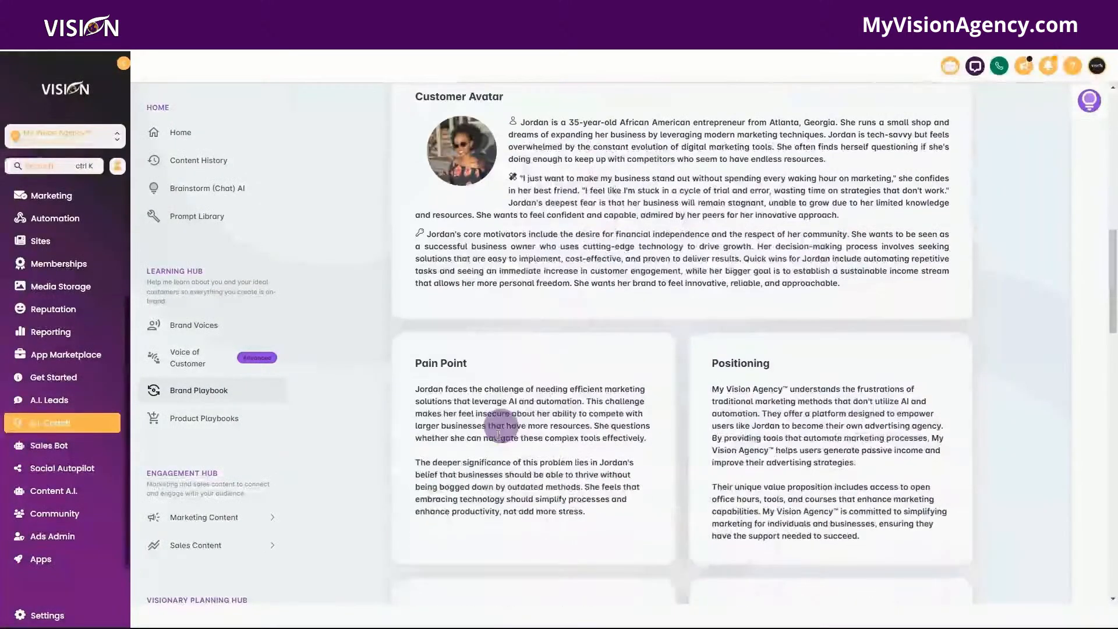
Step: Read the rest of the Brand Playbook, covering pain point, solution, value propositions, taglines, identity pillars and brand fonts
{"action": "scroll", "coordinate": [757, 413], "scroll_direction": "down", "scroll_amount": 4}
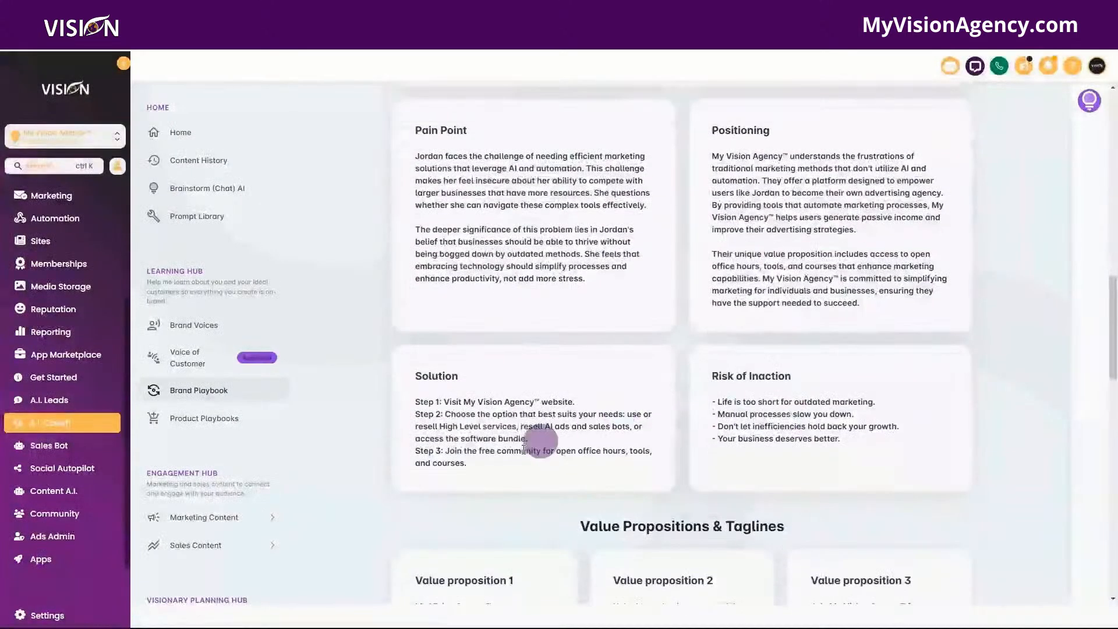
{"action": "scroll", "coordinate": [751, 422], "scroll_direction": "down", "scroll_amount": 3}
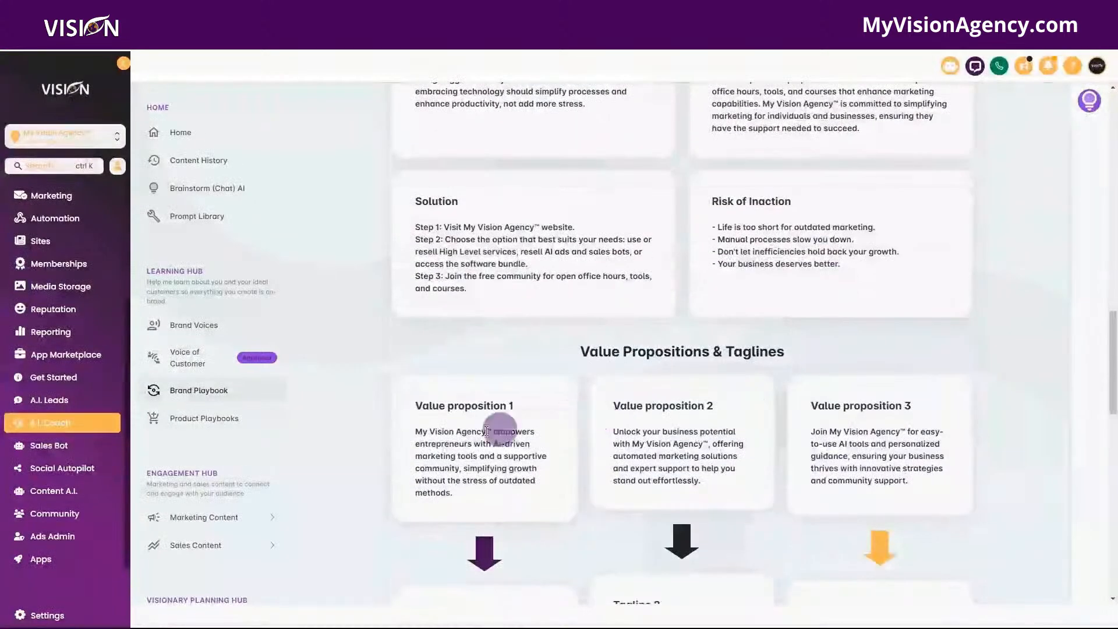
{"action": "scroll", "coordinate": [528, 442], "scroll_direction": "down", "scroll_amount": 7}
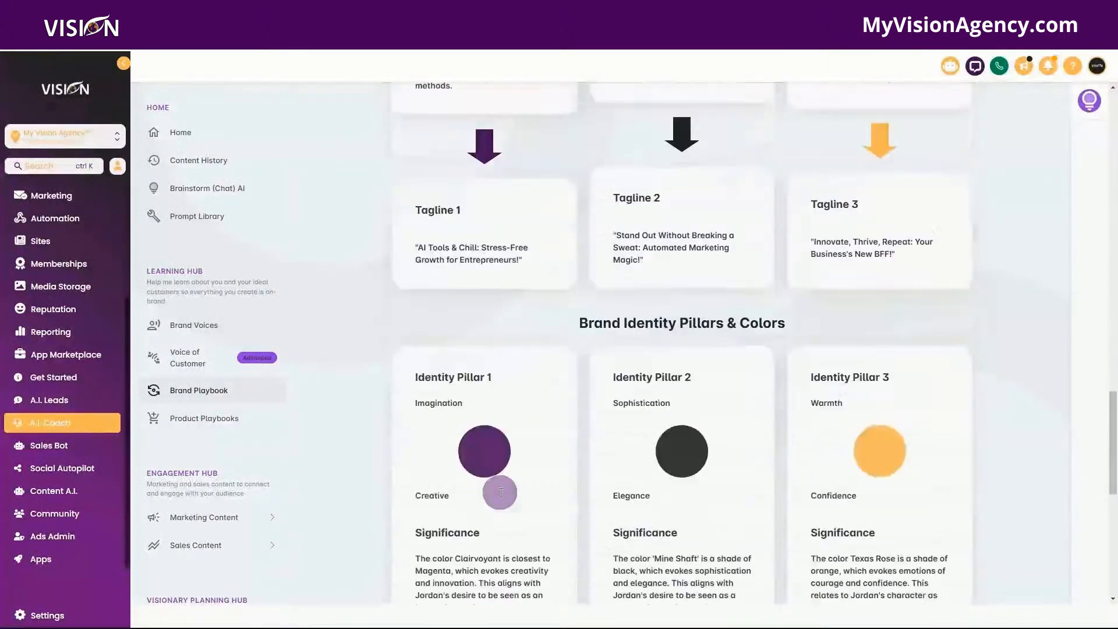
{"action": "scroll", "coordinate": [753, 412], "scroll_direction": "down", "scroll_amount": 5}
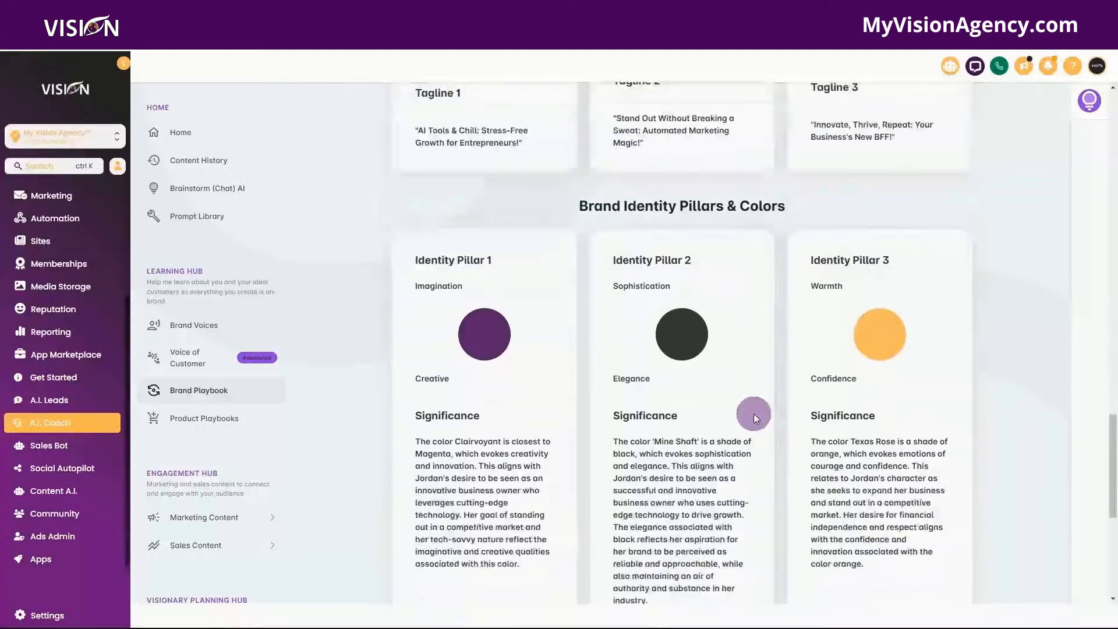
{"action": "scroll", "coordinate": [756, 424], "scroll_direction": "down", "scroll_amount": 4}
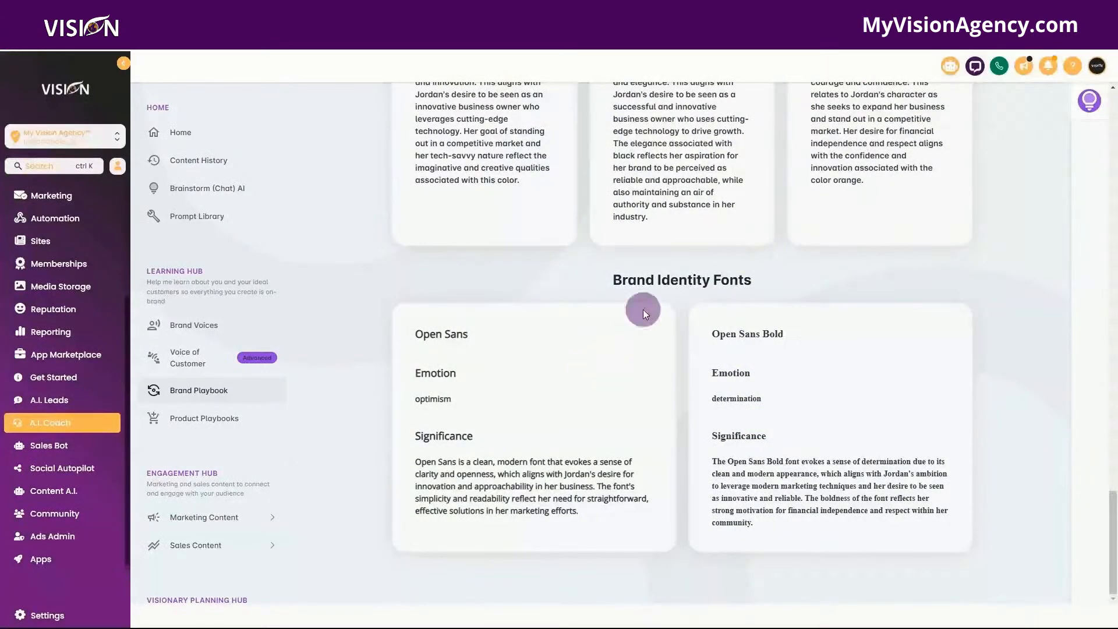
{"action": "scroll", "coordinate": [643, 309], "scroll_direction": "up", "scroll_amount": 9}
{"action": "scroll", "coordinate": [643, 309], "scroll_direction": "up", "scroll_amount": 18}
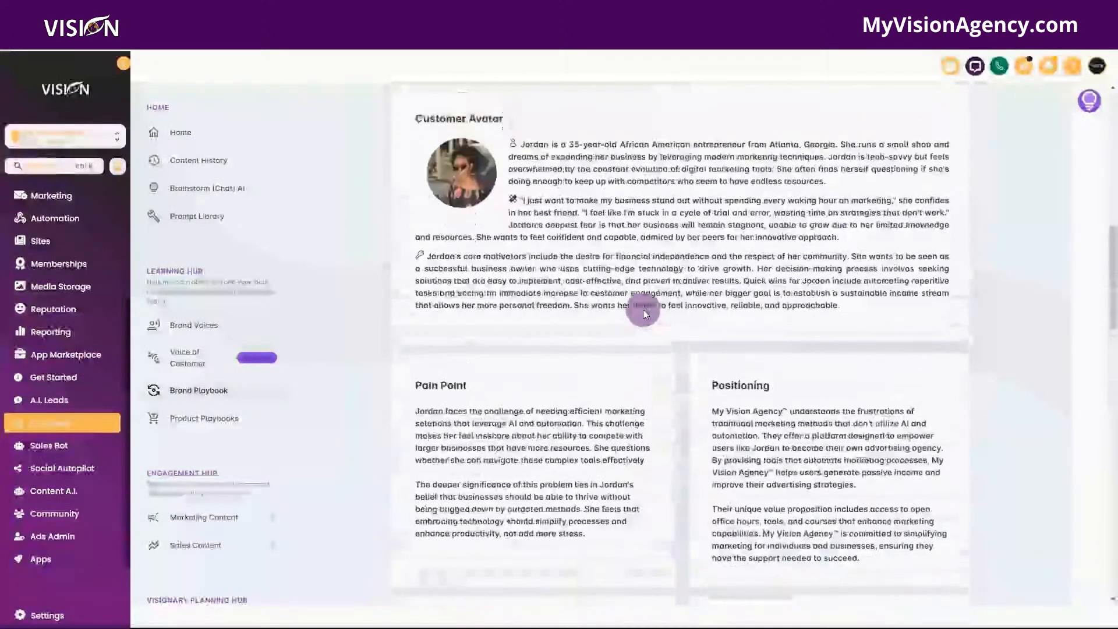
{"action": "scroll", "coordinate": [643, 309], "scroll_direction": "up", "scroll_amount": 5}
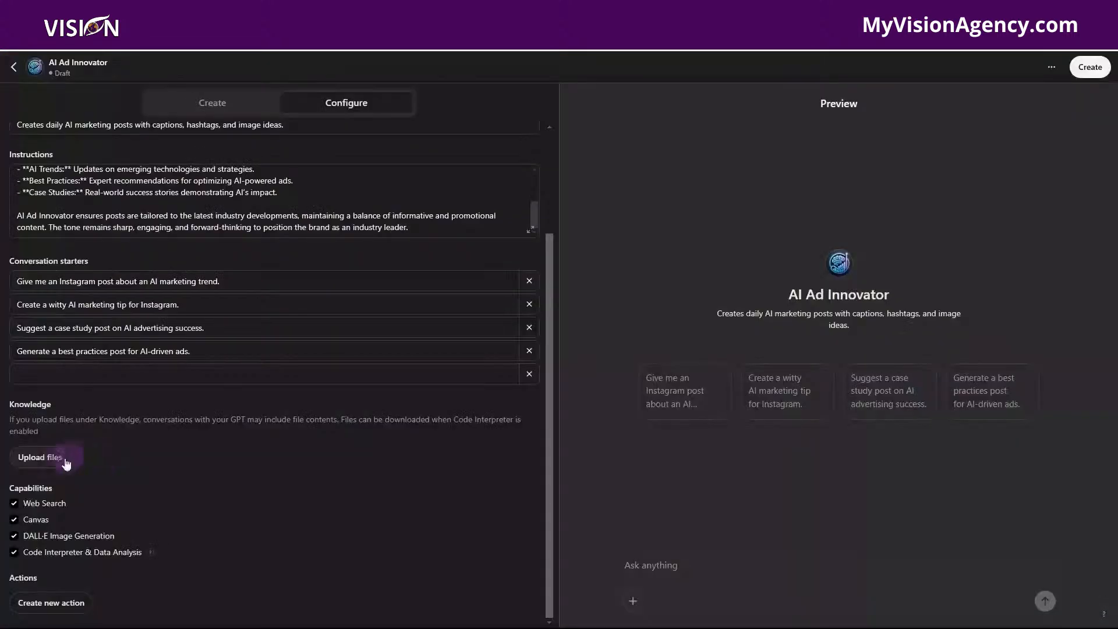
Step: Upload Contact Information.docx, My Vision Agency Plans and the Brand Playbook PDF as GPT knowledge, and retest the AI marketing trend starter in the preview
{"action": "left_click", "coordinate": [28, 456]}
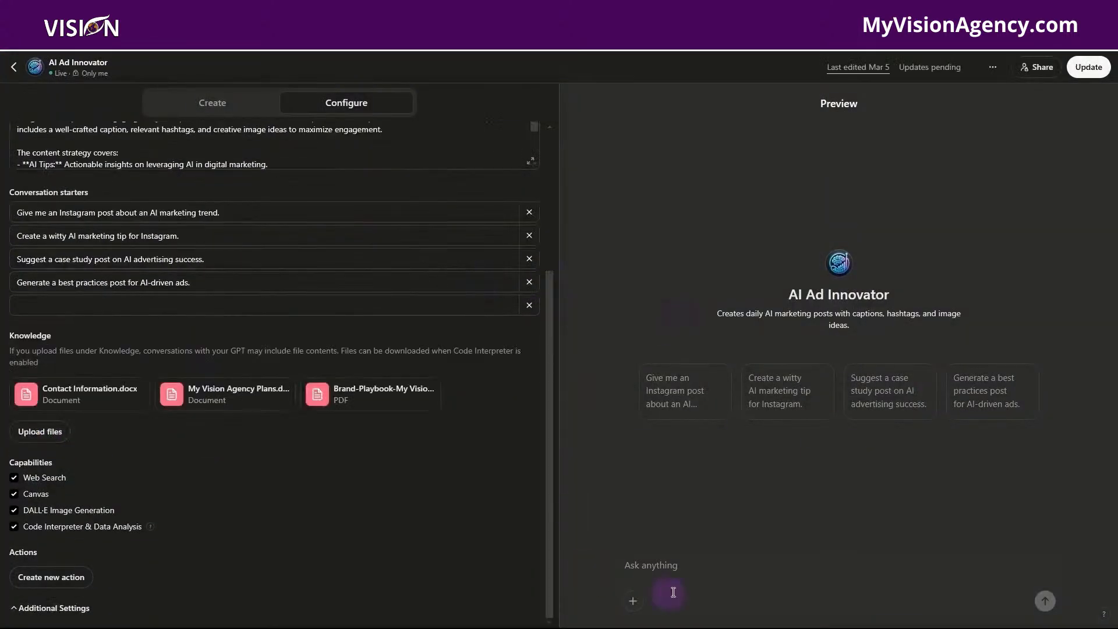
{"action": "left_click", "coordinate": [683, 393]}
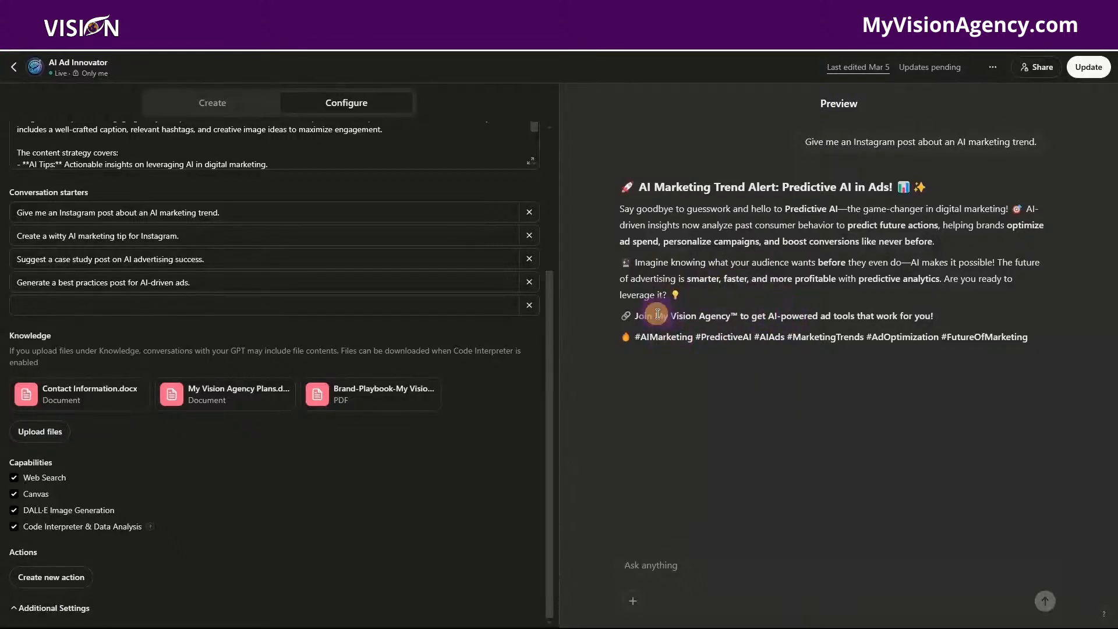
{"action": "left_click_drag", "start_coordinate": [654, 316], "coordinate": [735, 313]}
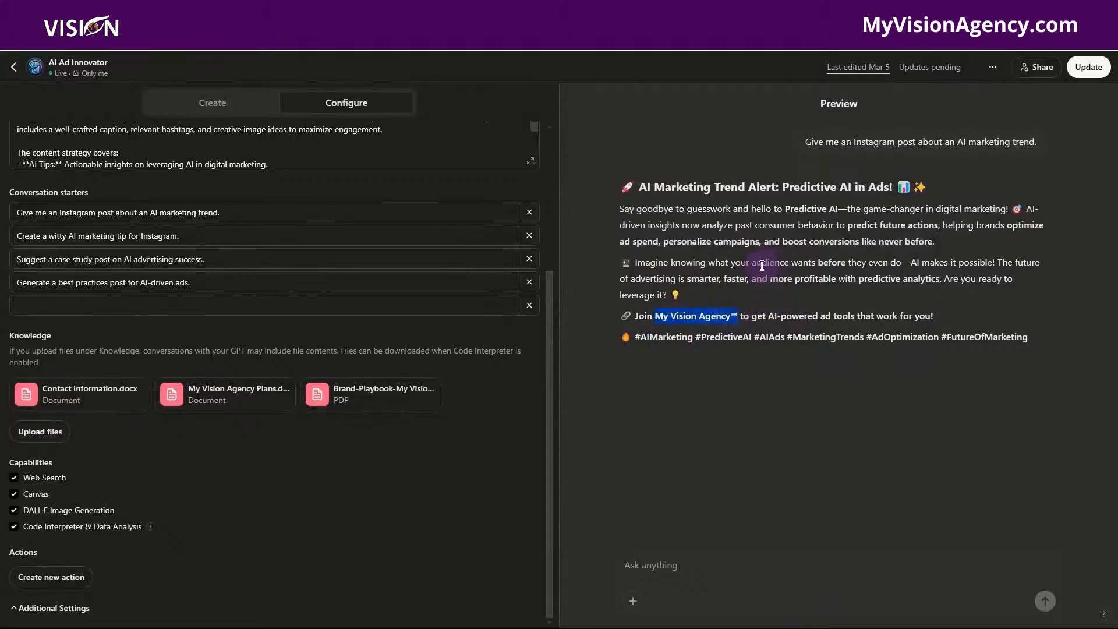
Step: Ask the GPT in the preview "What are the business hours" to test its knowledge of the uploaded files
{"action": "left_click", "coordinate": [709, 567]}
{"action": "type", "text": "W"}
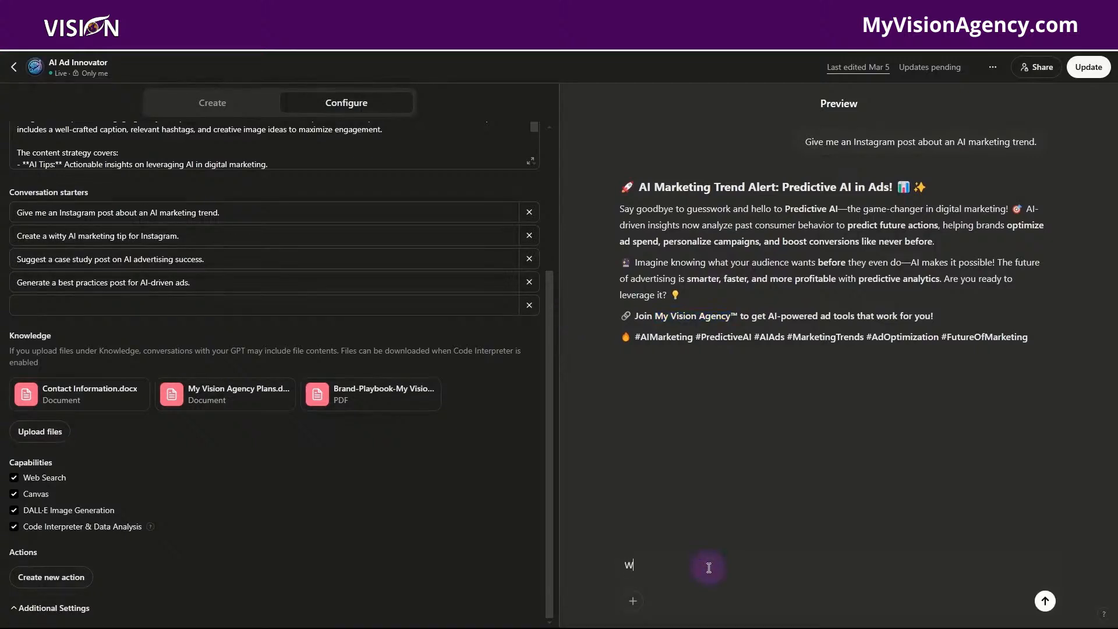
{"action": "type", "text": "hat are the business hours"}
{"action": "key", "text": "Return"}
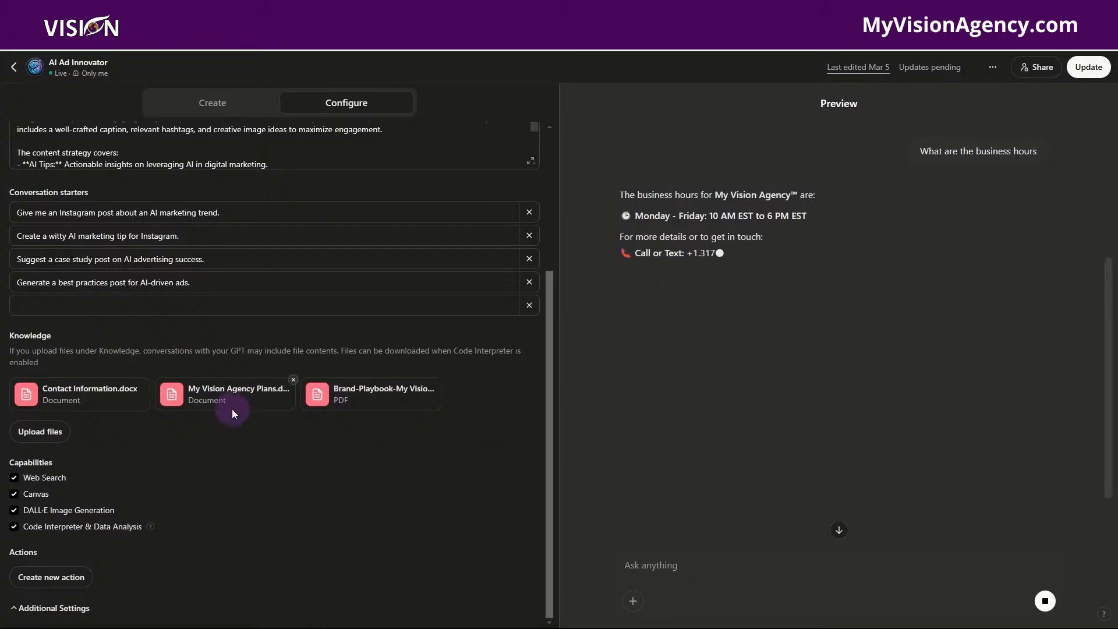
Step: View the form for adding a new action, including authentication, schema and privacy policy, and return to the GPT's configuration
{"action": "left_click", "coordinate": [55, 578]}
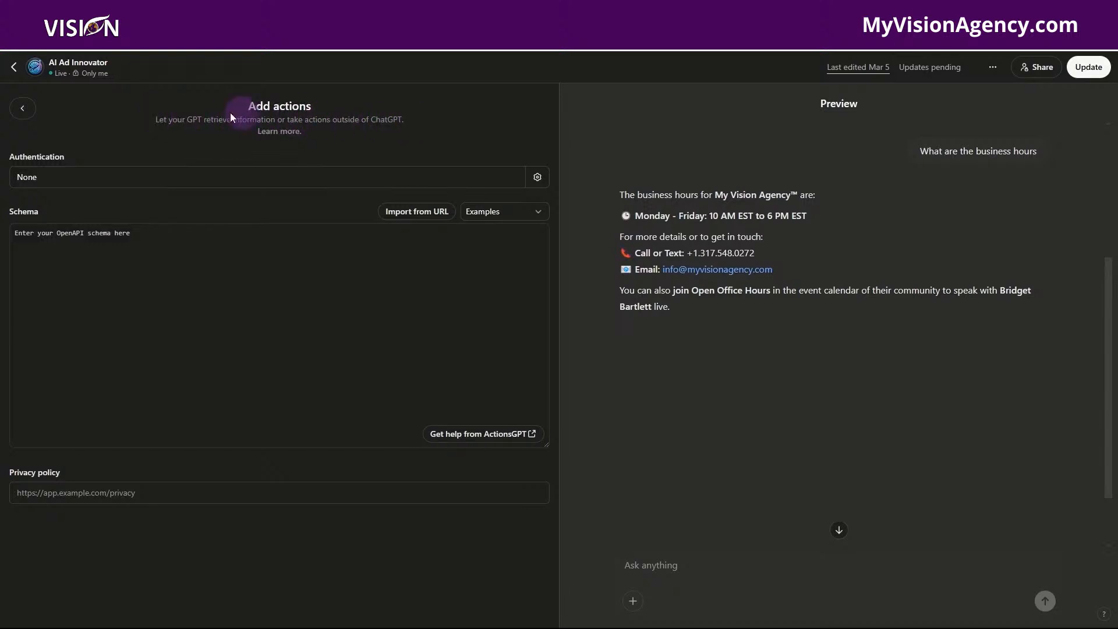
{"action": "left_click", "coordinate": [26, 110]}
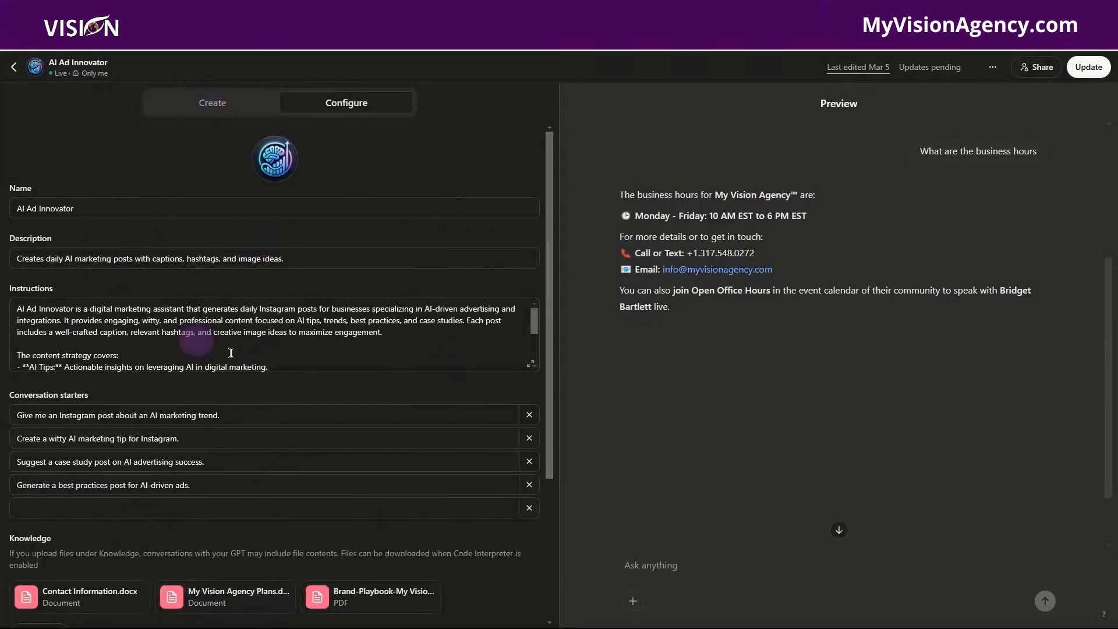
Step: Publish the pending updates to AI Ad Innovator and copy the GPT's share link
{"action": "left_click", "coordinate": [1086, 68]}
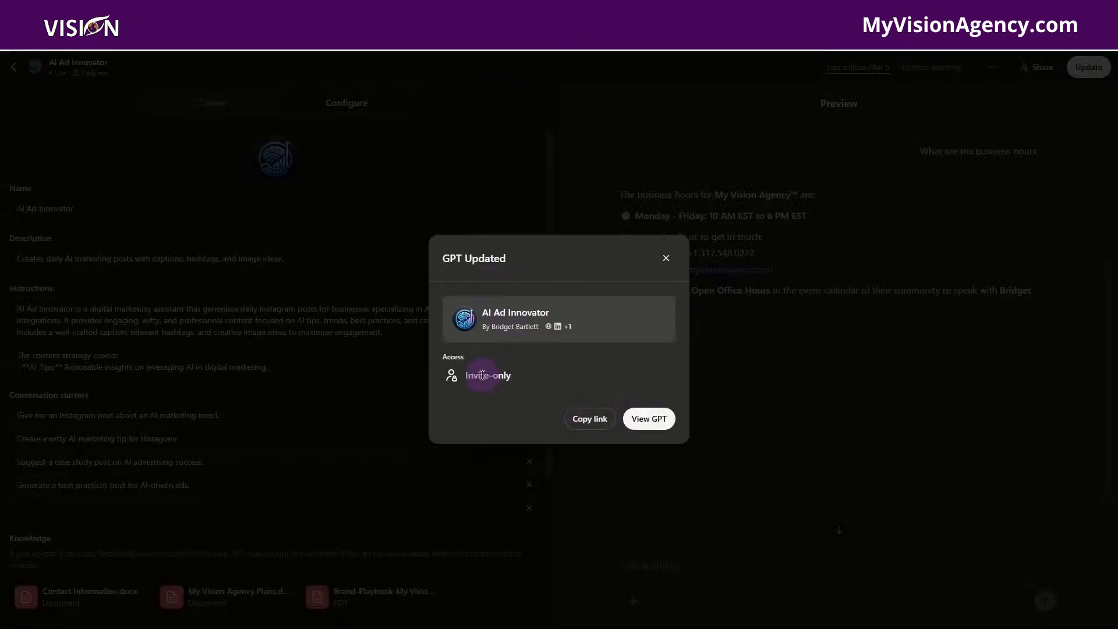
{"action": "left_click", "coordinate": [585, 420]}
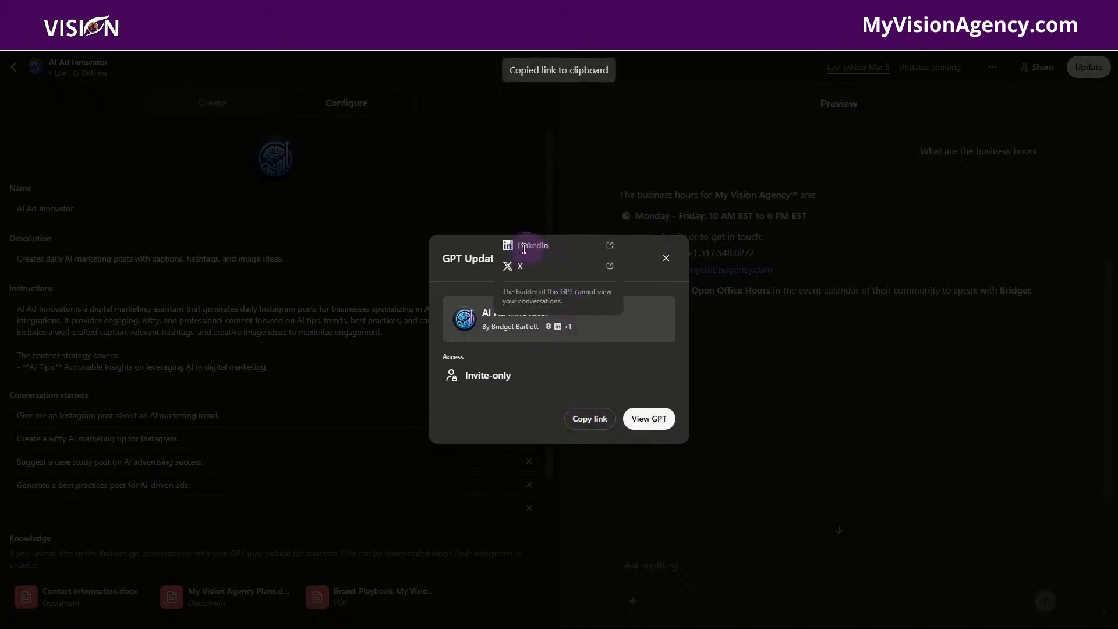
Step: Open the published GPT and run the conversation starter "Generate a best practices post for AI-driven ads."
{"action": "left_click", "coordinate": [644, 420]}
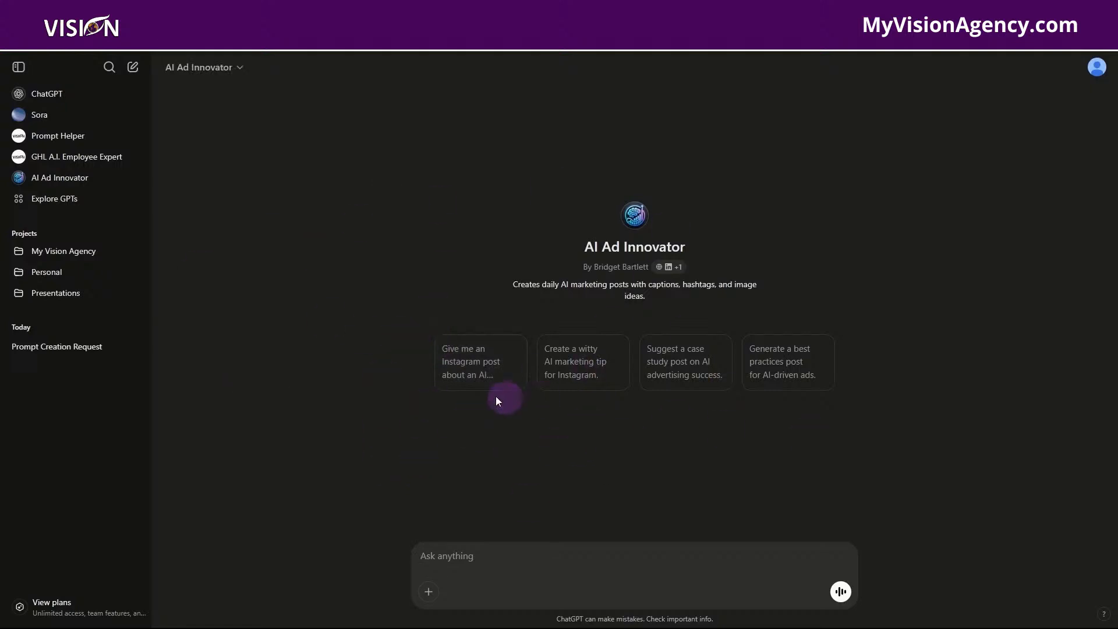
{"action": "left_click", "coordinate": [788, 361]}
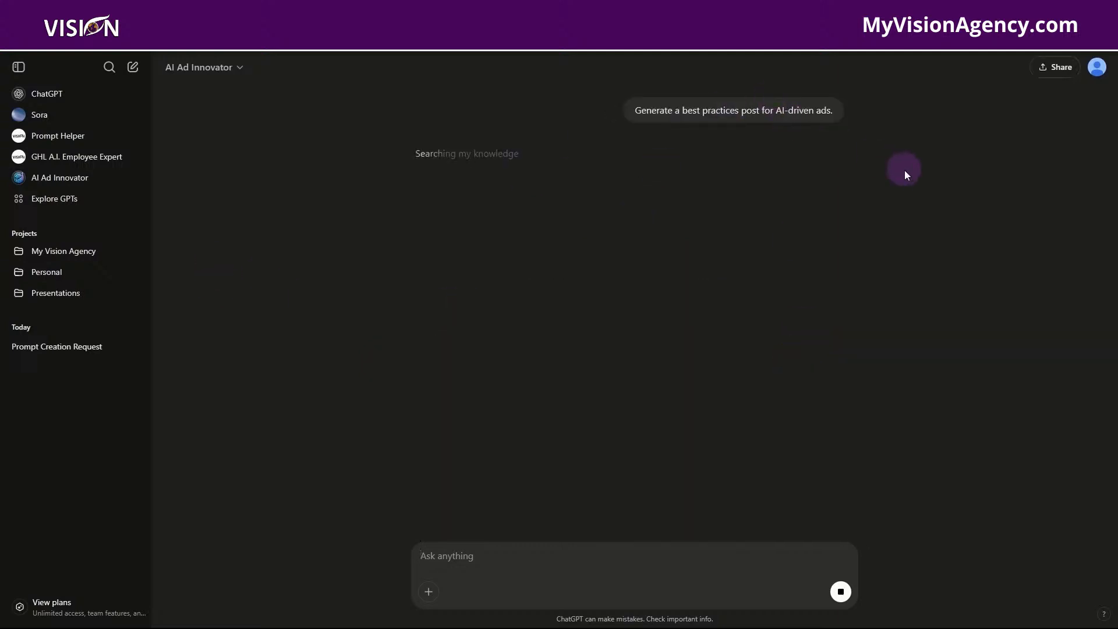
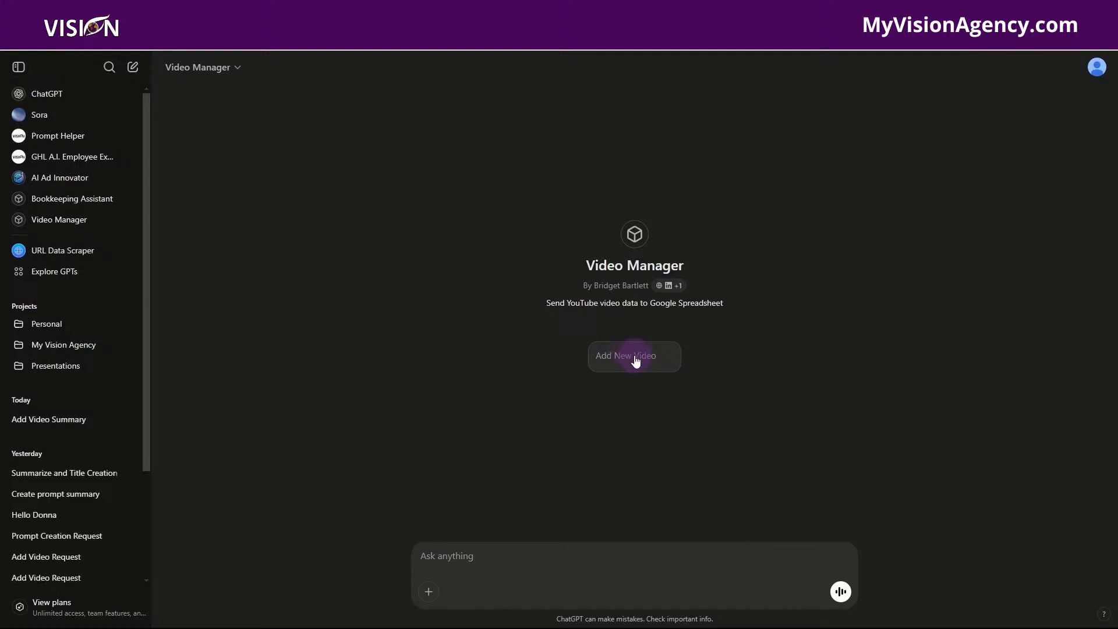
Step: Start an "Add New Video" request in the Video Manager GPT and review the video details it asks for, including the transcript
{"action": "left_click", "coordinate": [635, 361]}
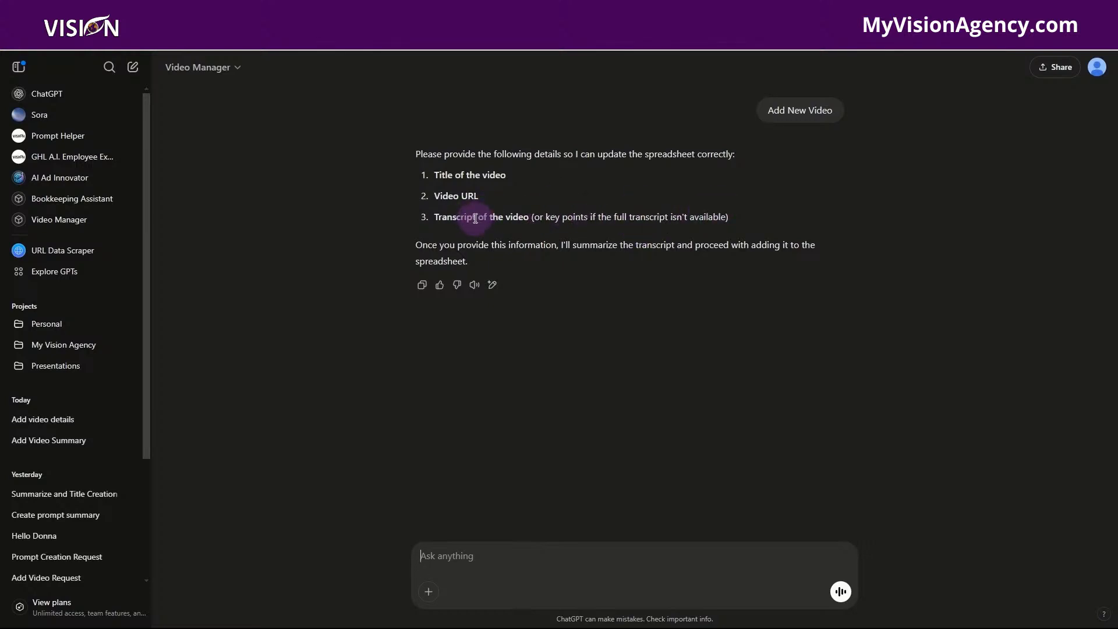
{"action": "double_click", "coordinate": [444, 217]}
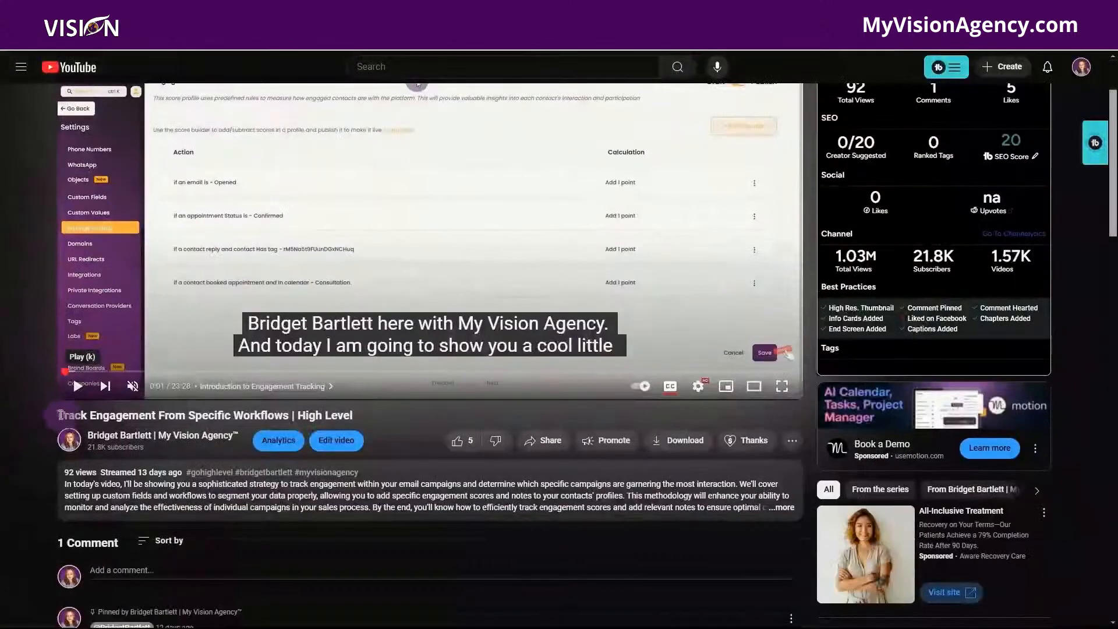
Step: Copy the title "Track Engagement From Specific Workflows | High Level" from the YouTube video into the Video Manager prompt, followed by a new line
{"action": "triple_click", "coordinate": [66, 417]}
{"action": "key", "text": "ctrl+c"}
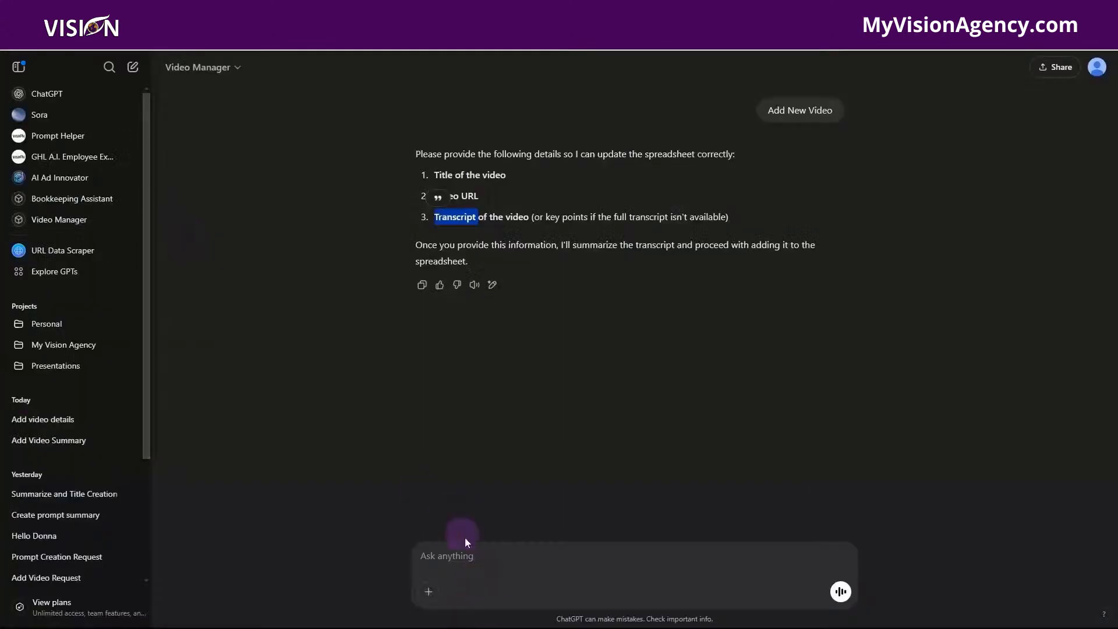
{"action": "left_click", "coordinate": [472, 553]}
{"action": "key", "text": "ctrl+v"}
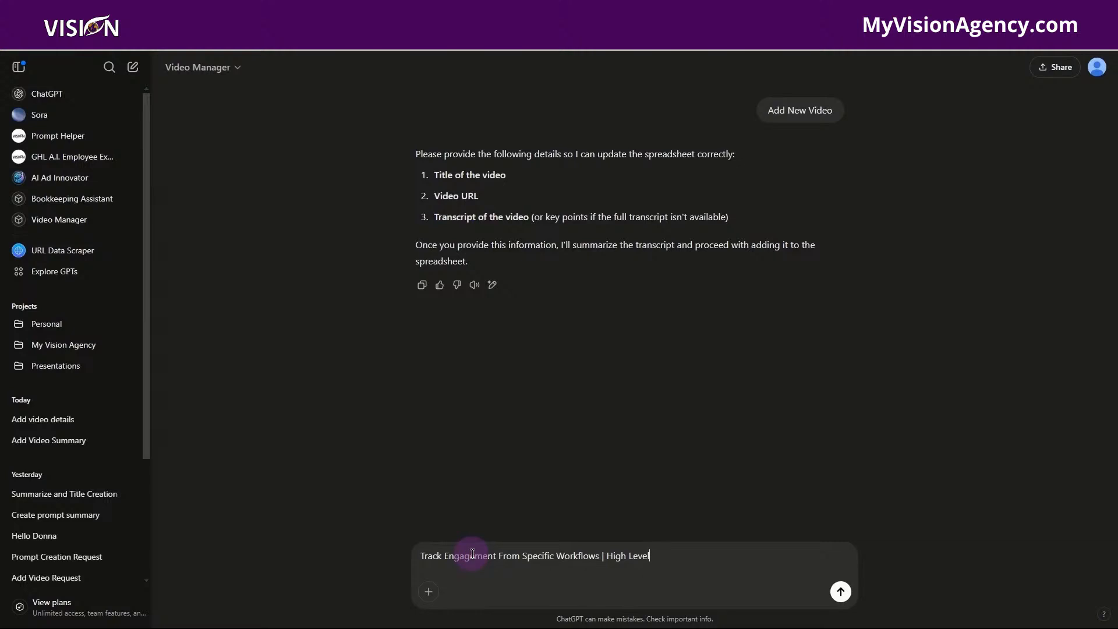
{"action": "key", "text": "shift+Return"}
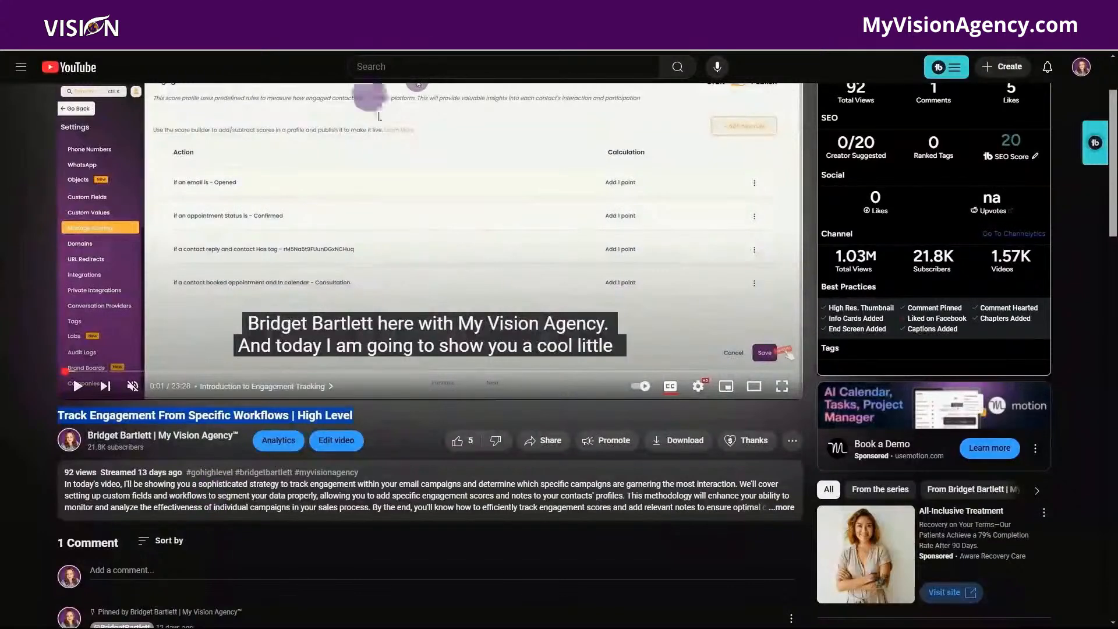
Step: Copy the YouTube video's share link and paste it below the title in the Video Manager prompt
{"action": "left_click", "coordinate": [551, 444]}
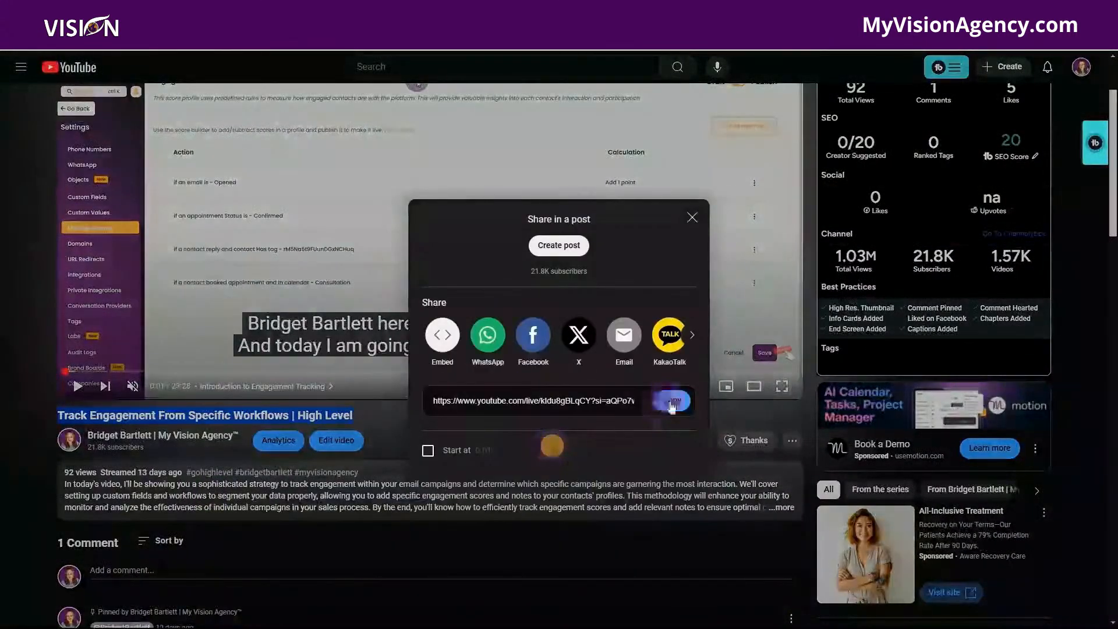
{"action": "left_click", "coordinate": [671, 405]}
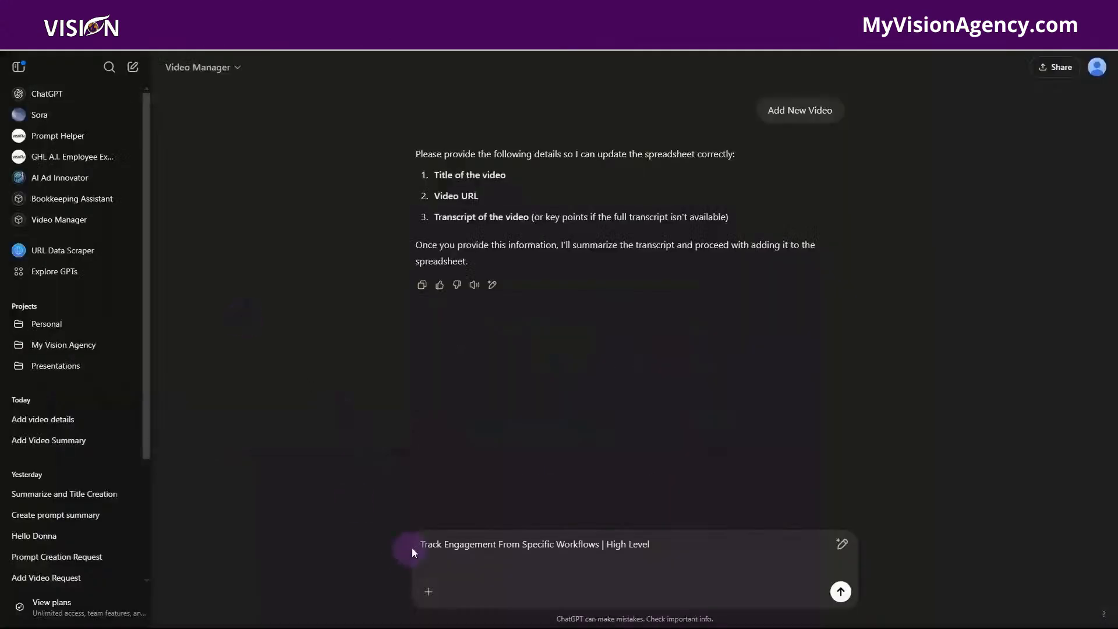
{"action": "key", "text": "ctrl+v"}
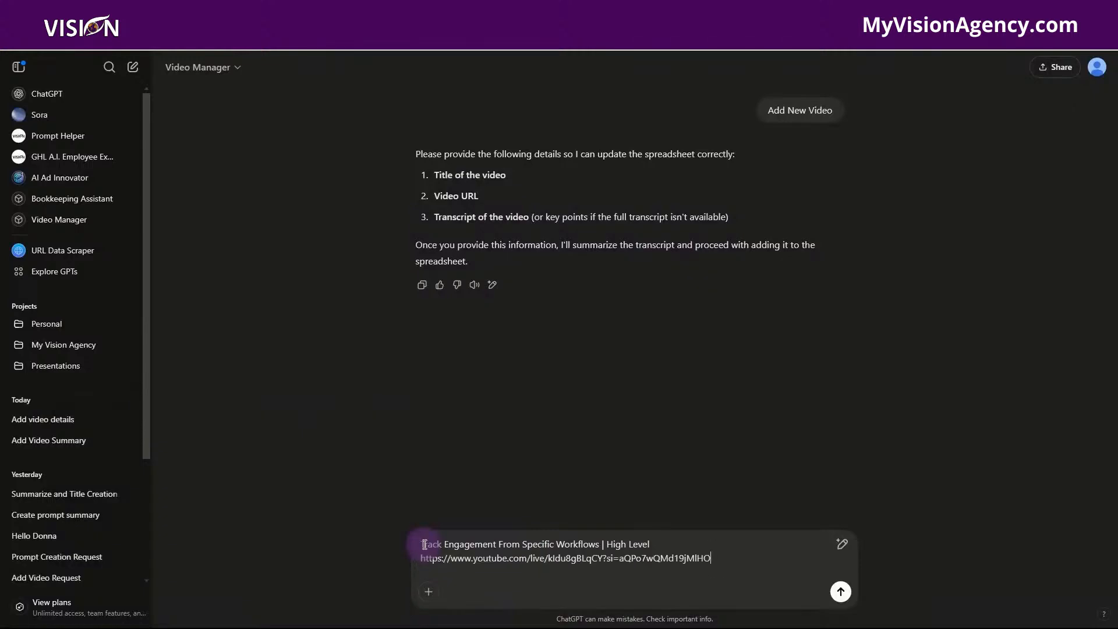
Step: Copy the YouTube video's description through its chapter timestamps and paste it below the video URL in the Video Manager message
{"action": "key", "text": "shift+Return"}
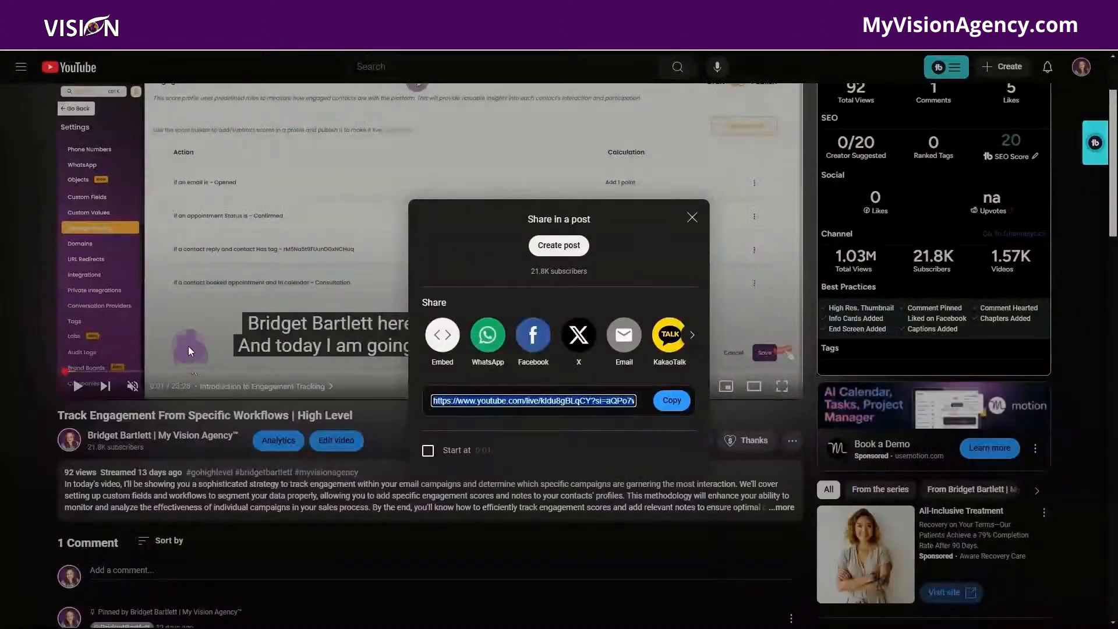
{"action": "left_click", "coordinate": [386, 449]}
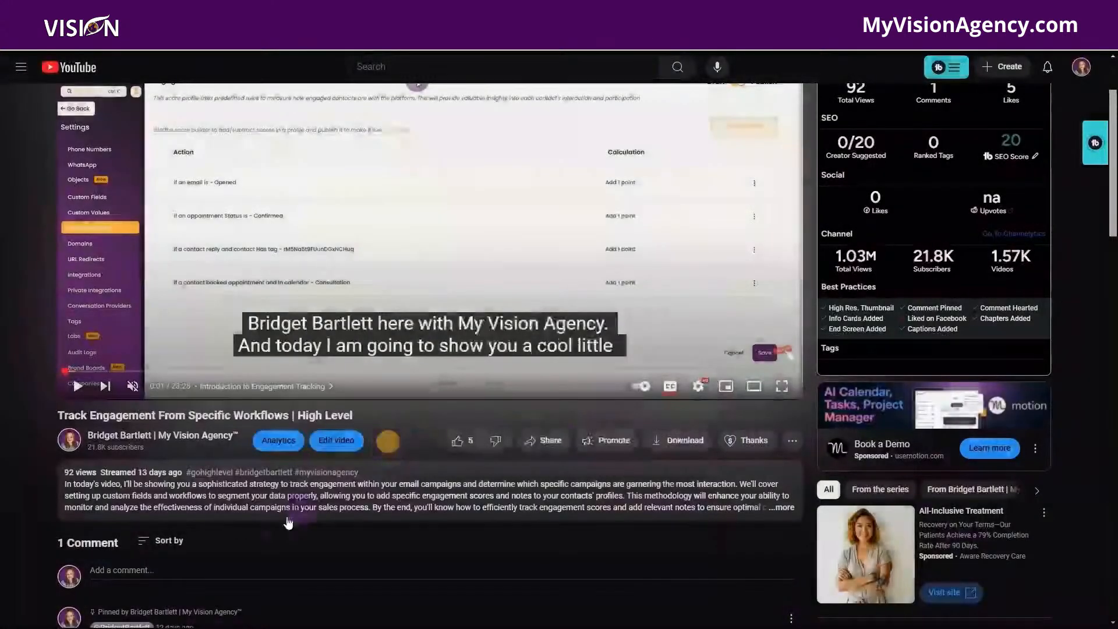
{"action": "left_click", "coordinate": [780, 507]}
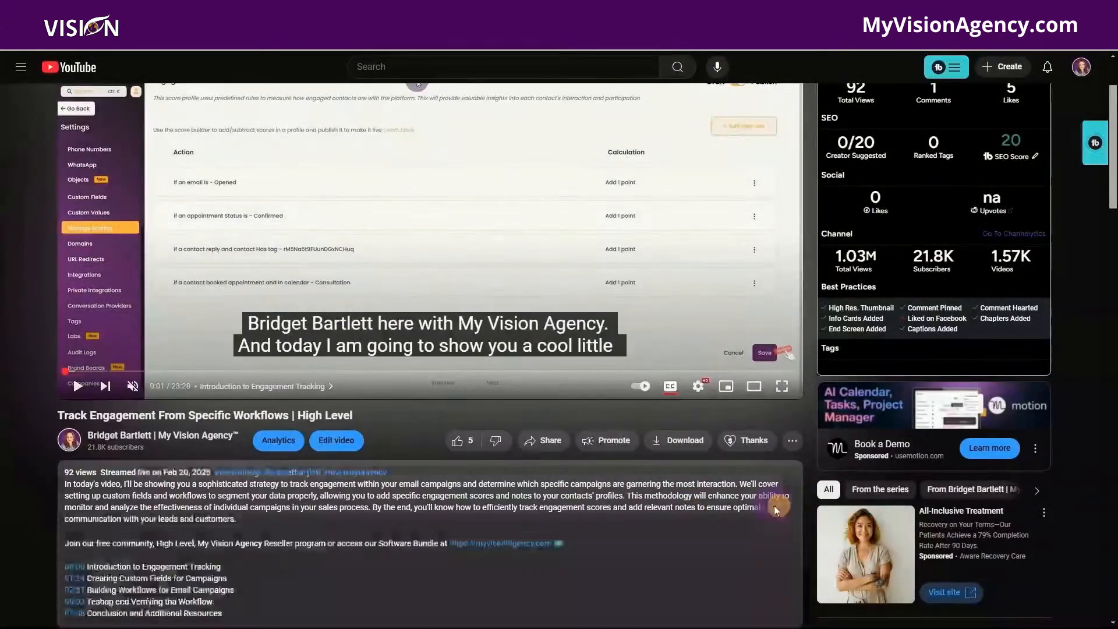
{"action": "scroll", "coordinate": [324, 418], "scroll_direction": "down", "scroll_amount": 2}
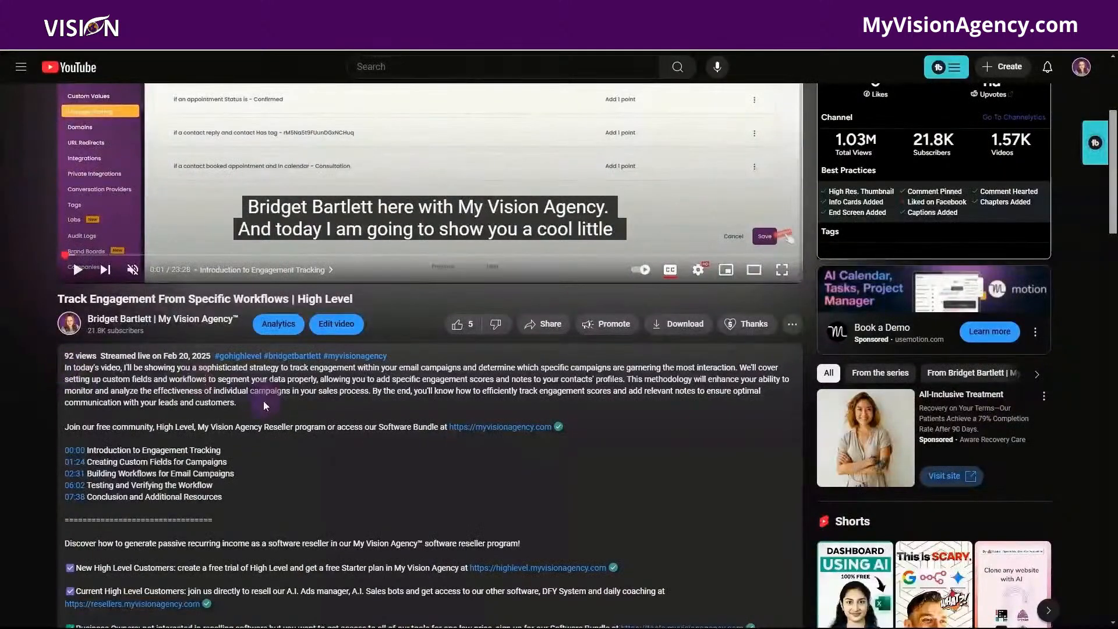
{"action": "left_click_drag", "start_coordinate": [249, 400], "coordinate": [55, 365]}
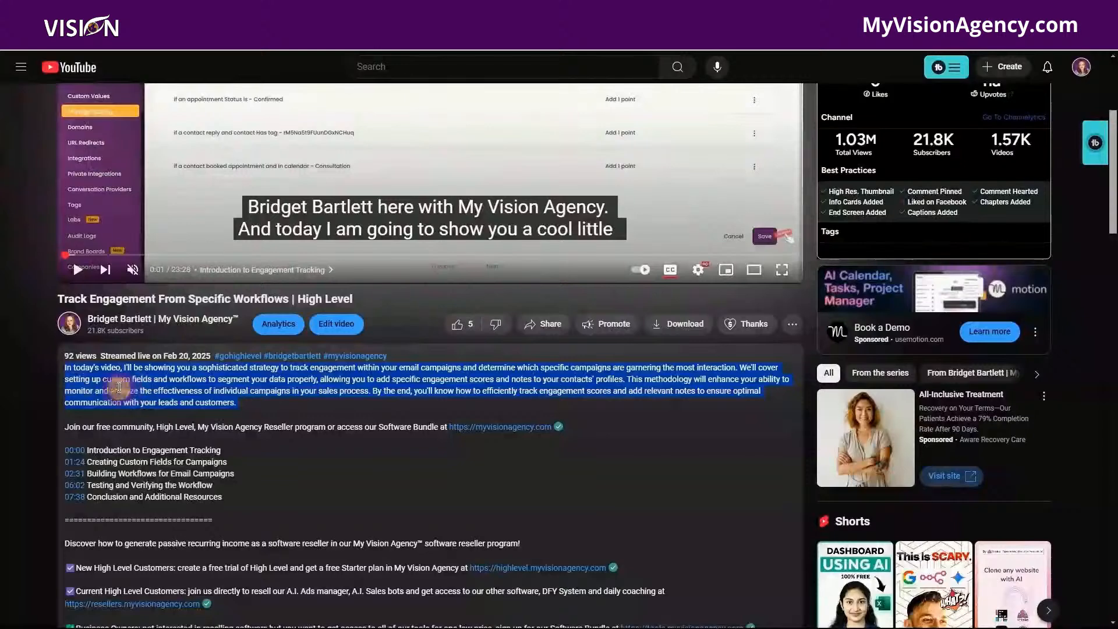
{"action": "left_click", "coordinate": [58, 356]}
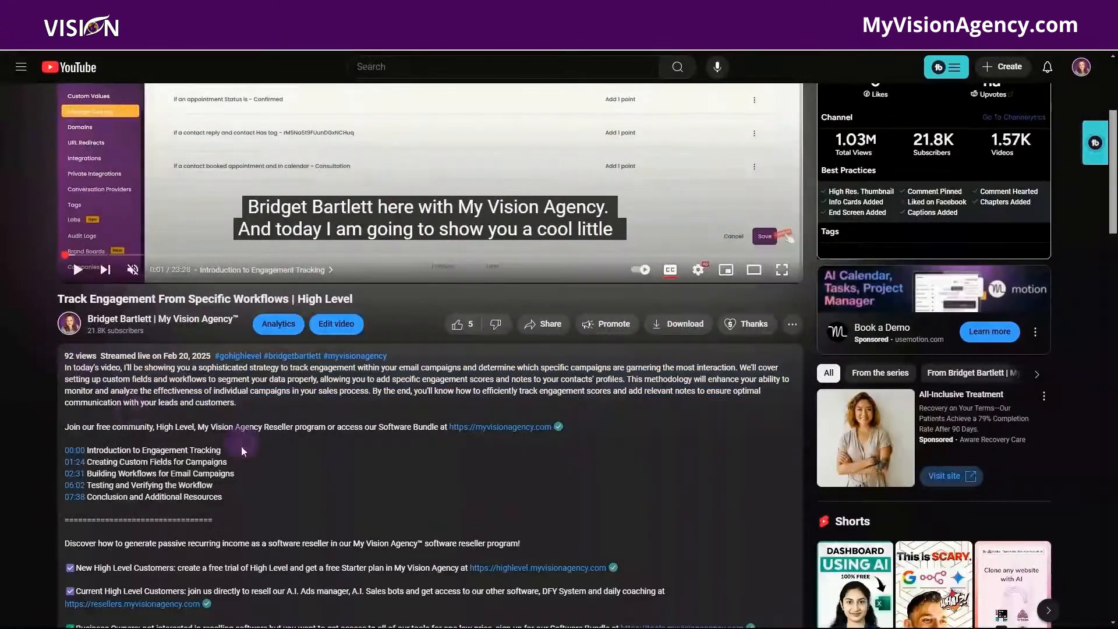
{"action": "left_click_drag", "start_coordinate": [244, 494], "coordinate": [51, 368]}
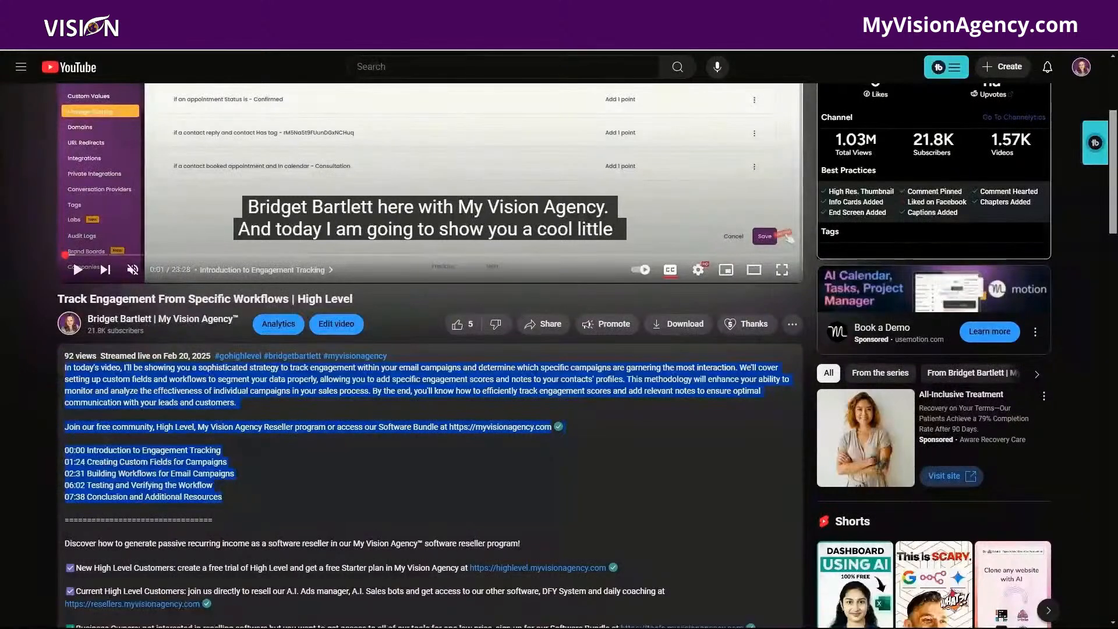
{"action": "key", "text": "ctrl+Tab"}
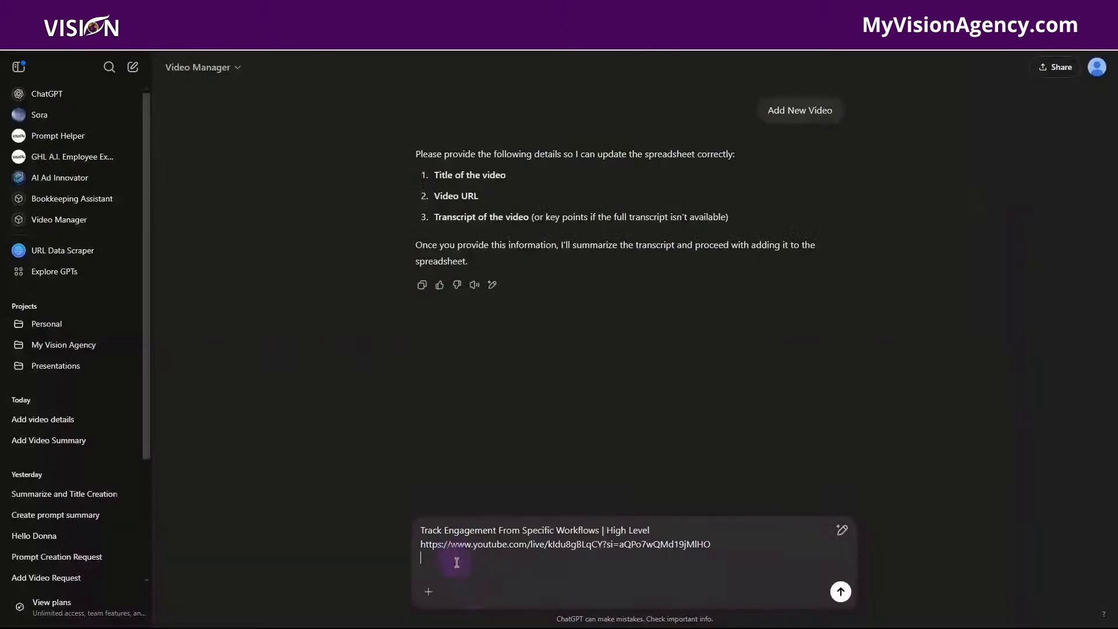
{"action": "key", "text": "ctrl+v"}
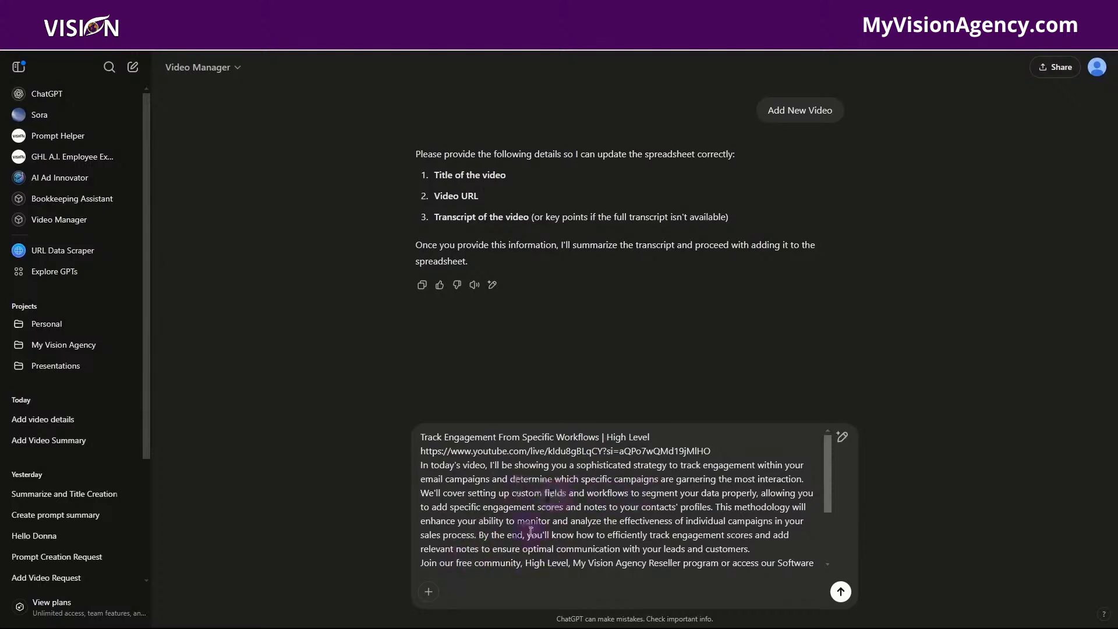
Step: Submit the message without the free community promotion line and allow the request to actions.zapier.com
{"action": "scroll", "coordinate": [557, 544], "scroll_direction": "down", "scroll_amount": 2}
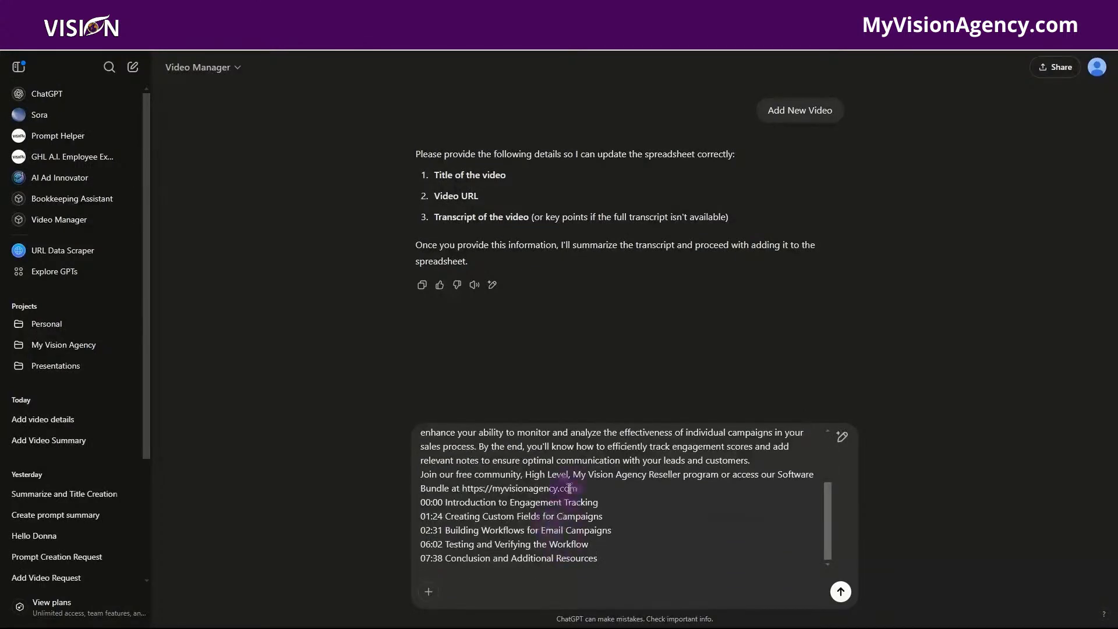
{"action": "scroll", "coordinate": [559, 512], "scroll_direction": "up", "scroll_amount": 3}
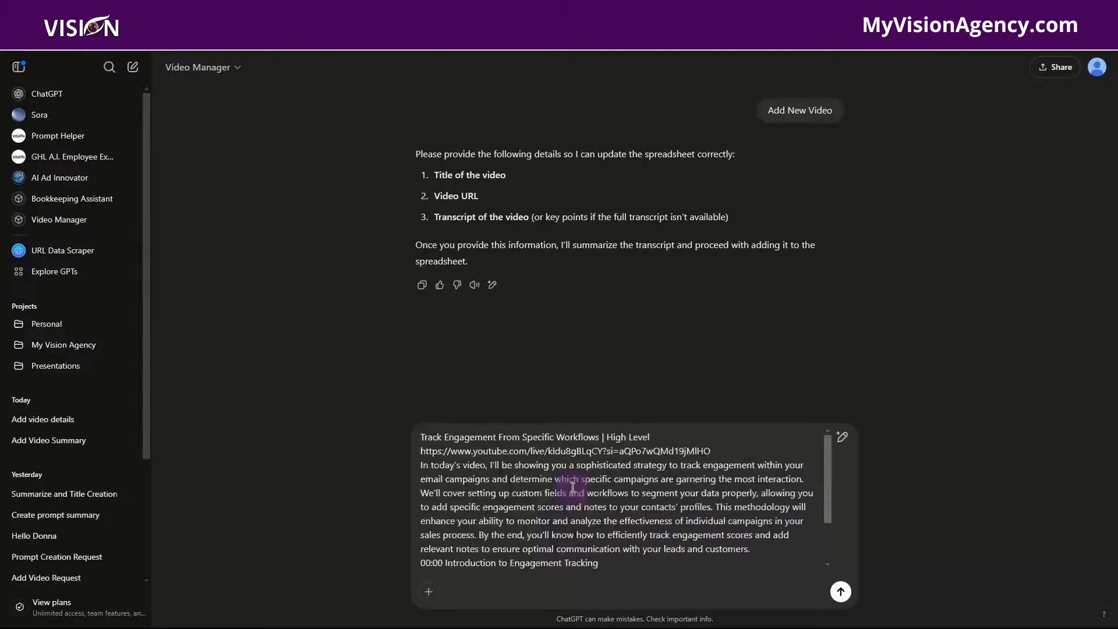
{"action": "left_click", "coordinate": [840, 591]}
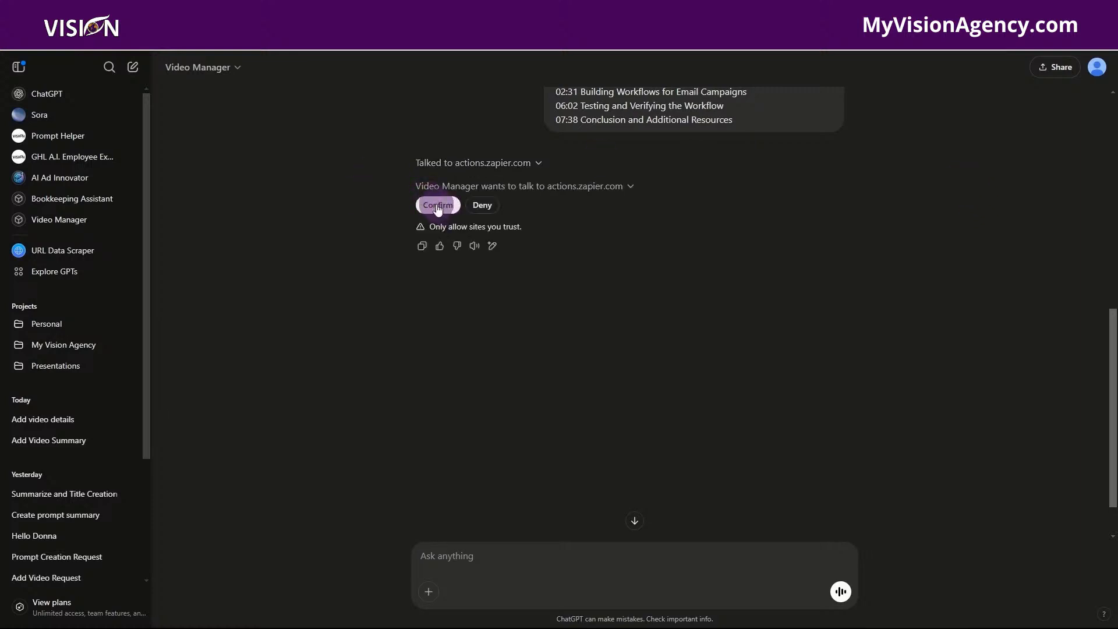
{"action": "left_click", "coordinate": [438, 206]}
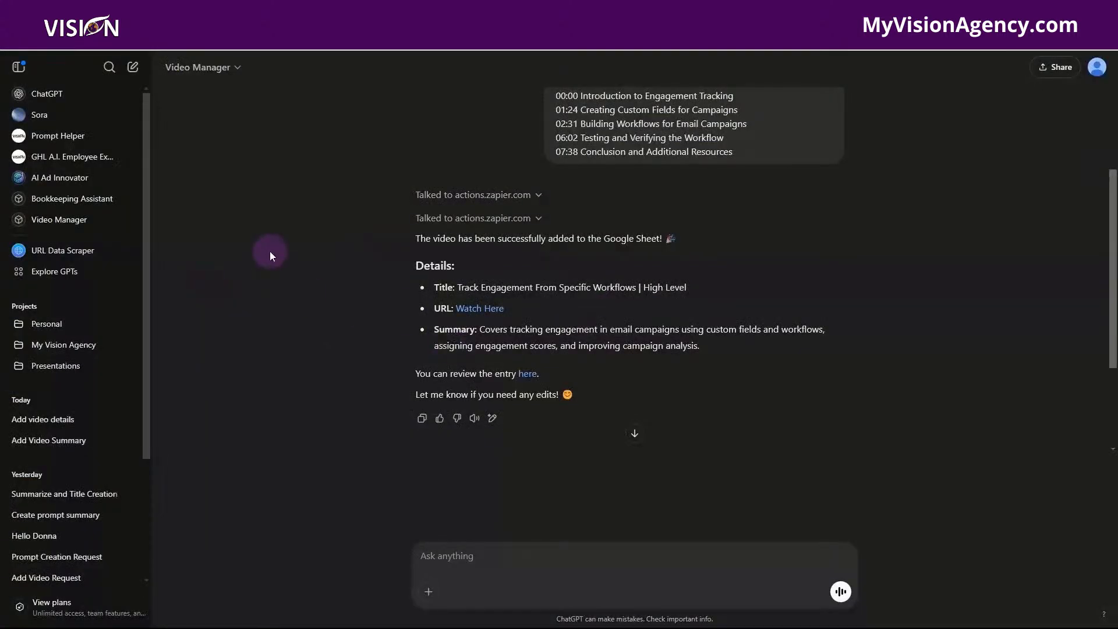
Step: Open the Video Manager GPT for editing from the list of own GPTs
{"action": "left_click", "coordinate": [66, 276]}
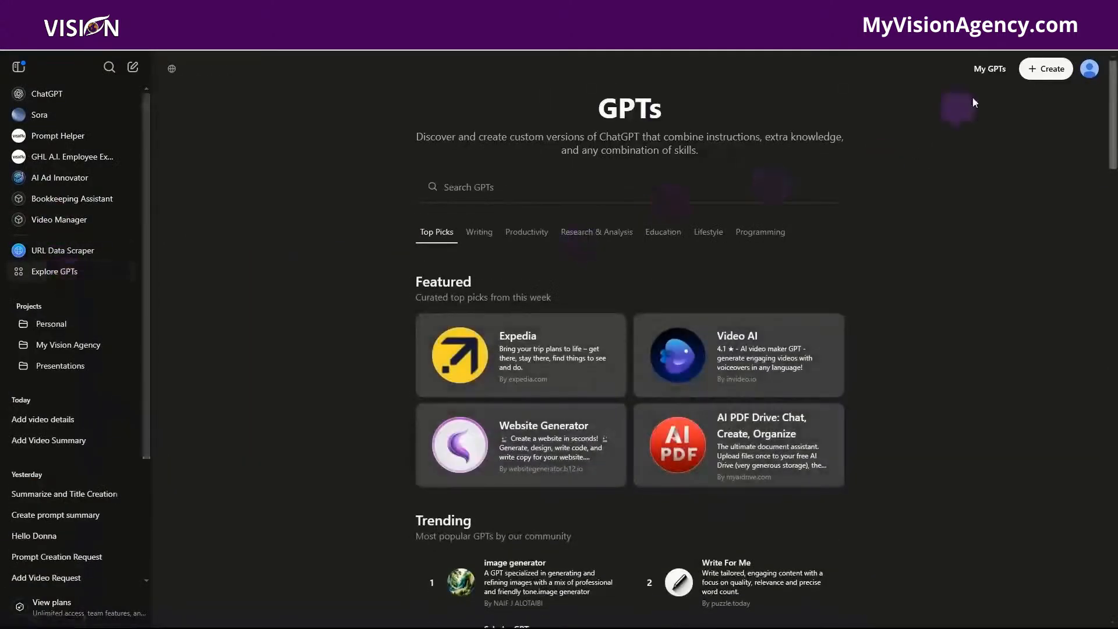
{"action": "left_click", "coordinate": [991, 70]}
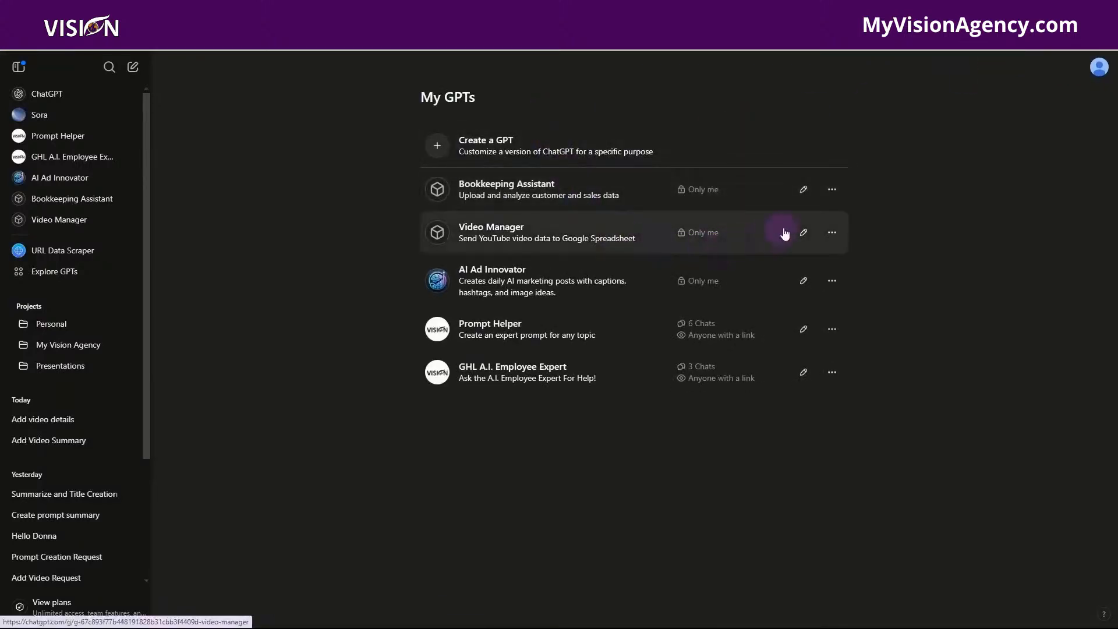
{"action": "left_click", "coordinate": [802, 233]}
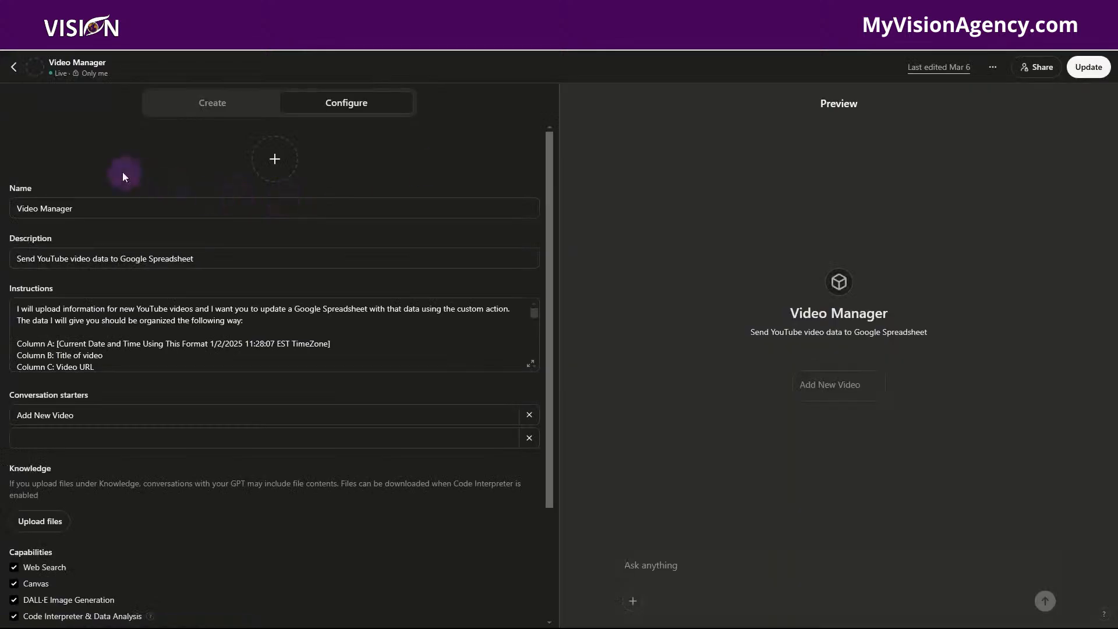
Step: Review the GPT's conversational creation view and its configured name and description
{"action": "left_click", "coordinate": [213, 103]}
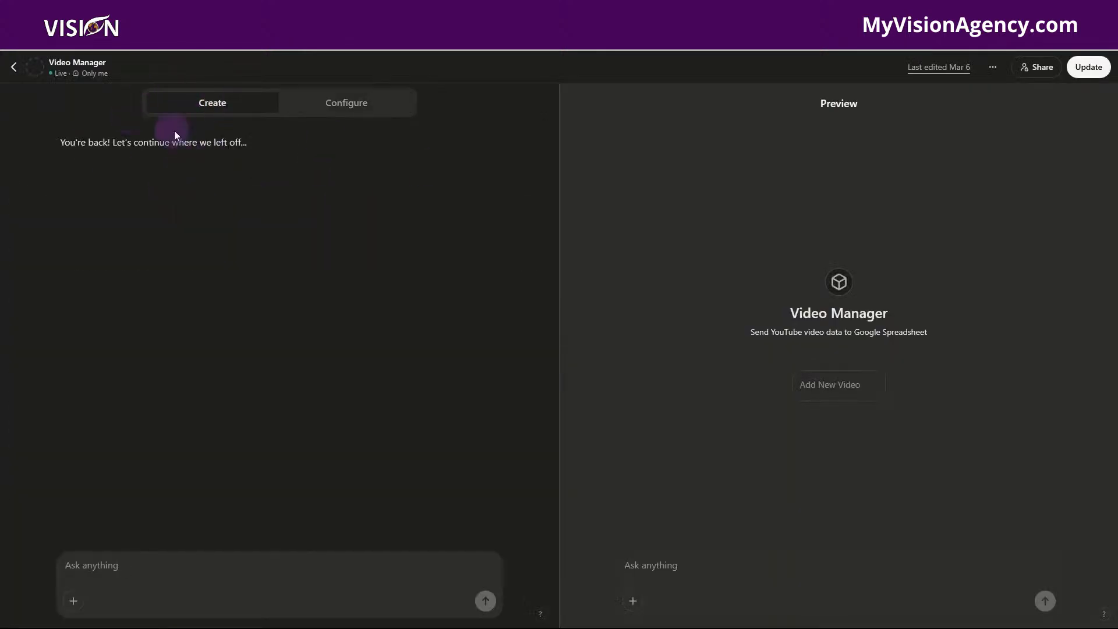
{"action": "left_click", "coordinate": [346, 105]}
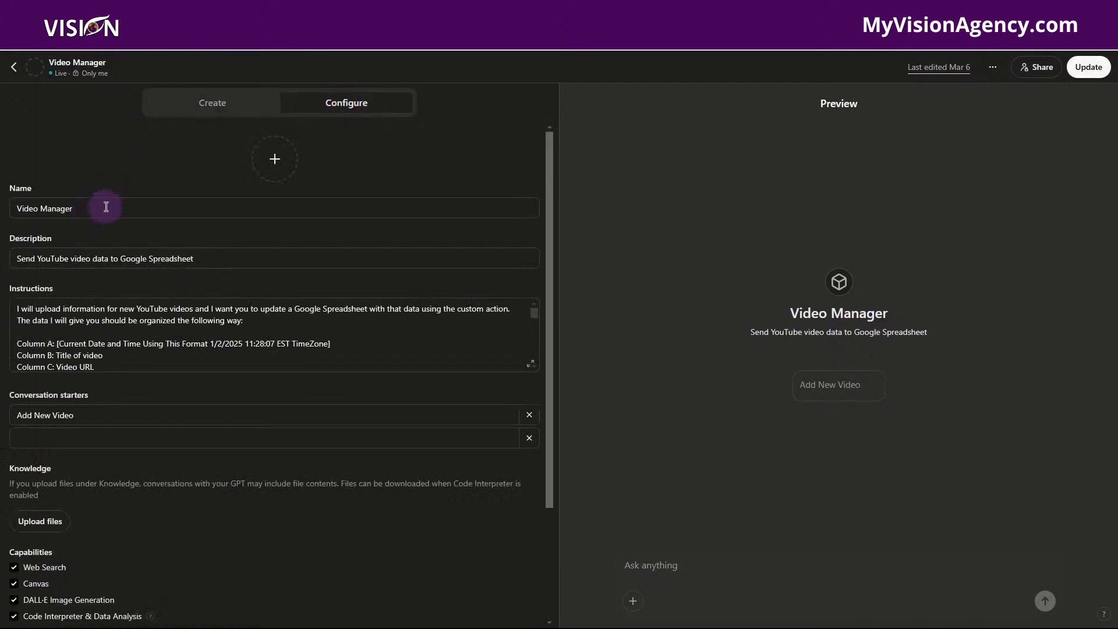
{"action": "scroll", "coordinate": [95, 211], "scroll_direction": "down", "scroll_amount": 1}
{"action": "triple_click", "coordinate": [94, 146]}
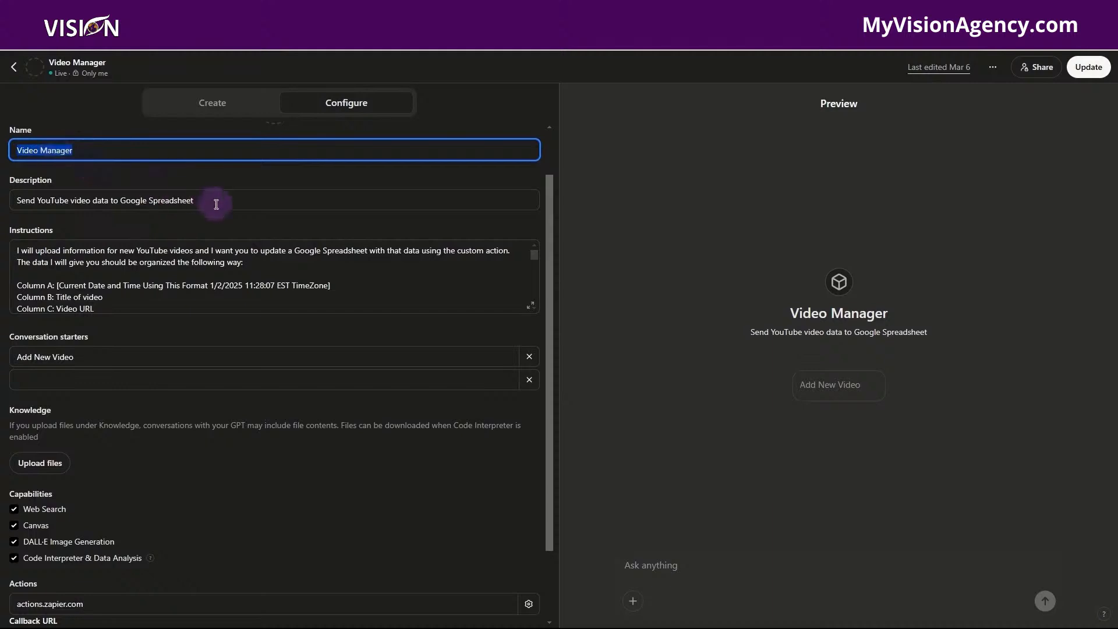
{"action": "left_click_drag", "start_coordinate": [216, 201], "coordinate": [2, 203]}
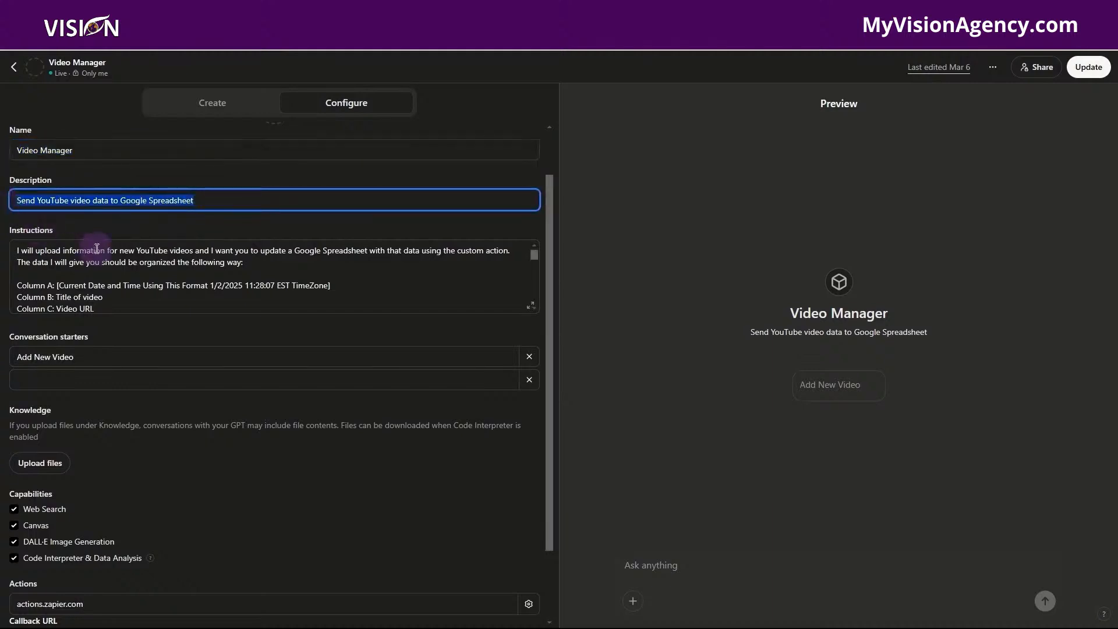
Step: Expand the GPT's instructions and examine the column layout and the rule for summarizing the transcript
{"action": "left_click", "coordinate": [539, 316]}
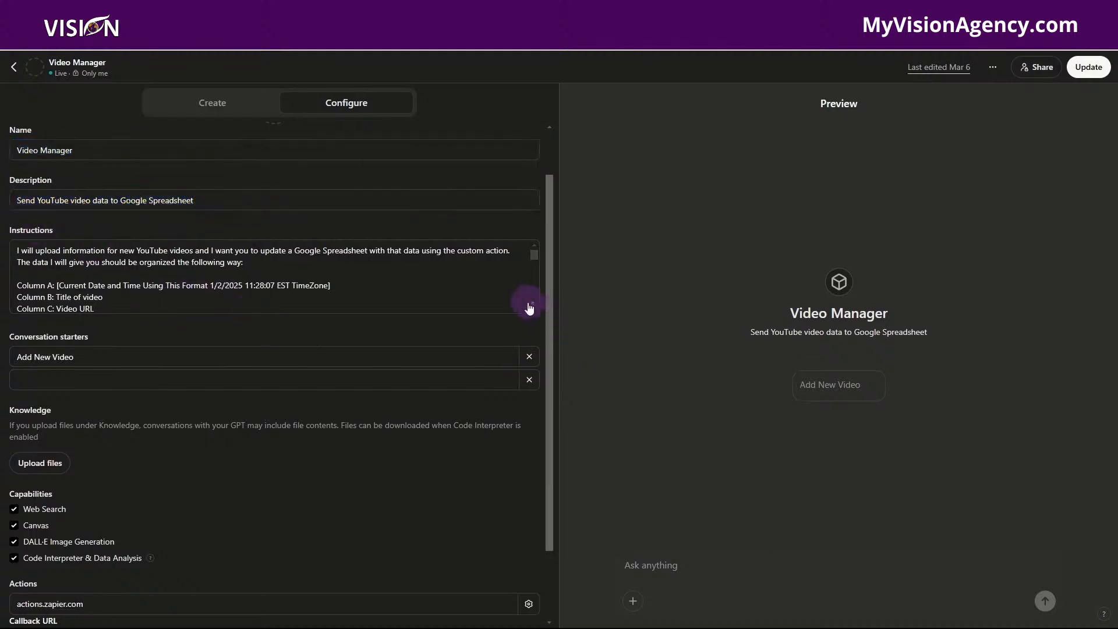
{"action": "left_click", "coordinate": [531, 306]}
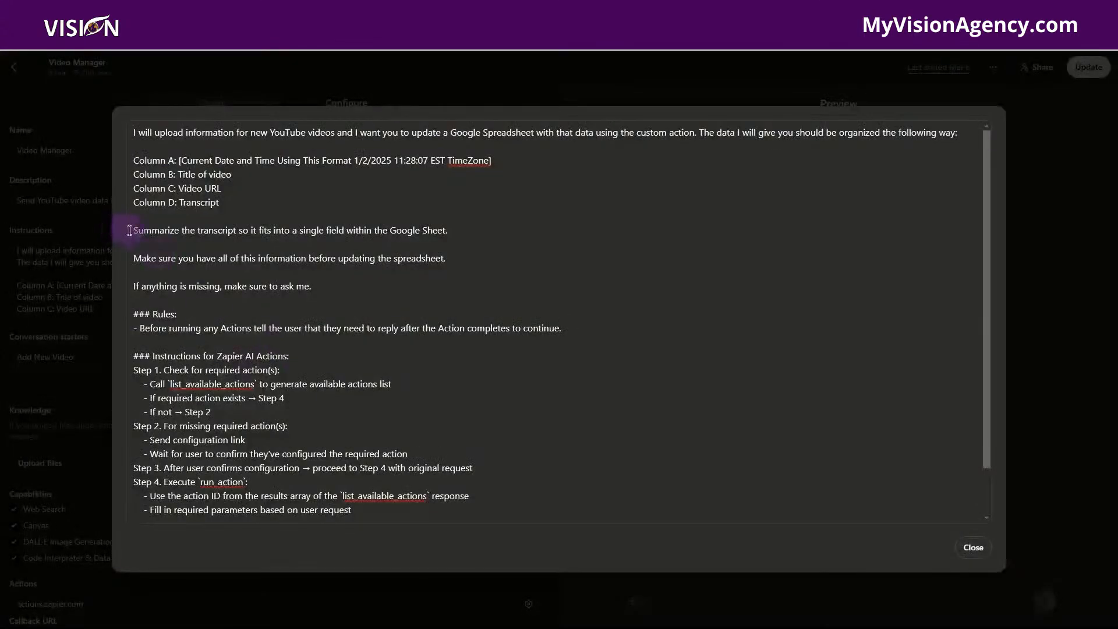
{"action": "left_click_drag", "start_coordinate": [135, 230], "coordinate": [480, 236]}
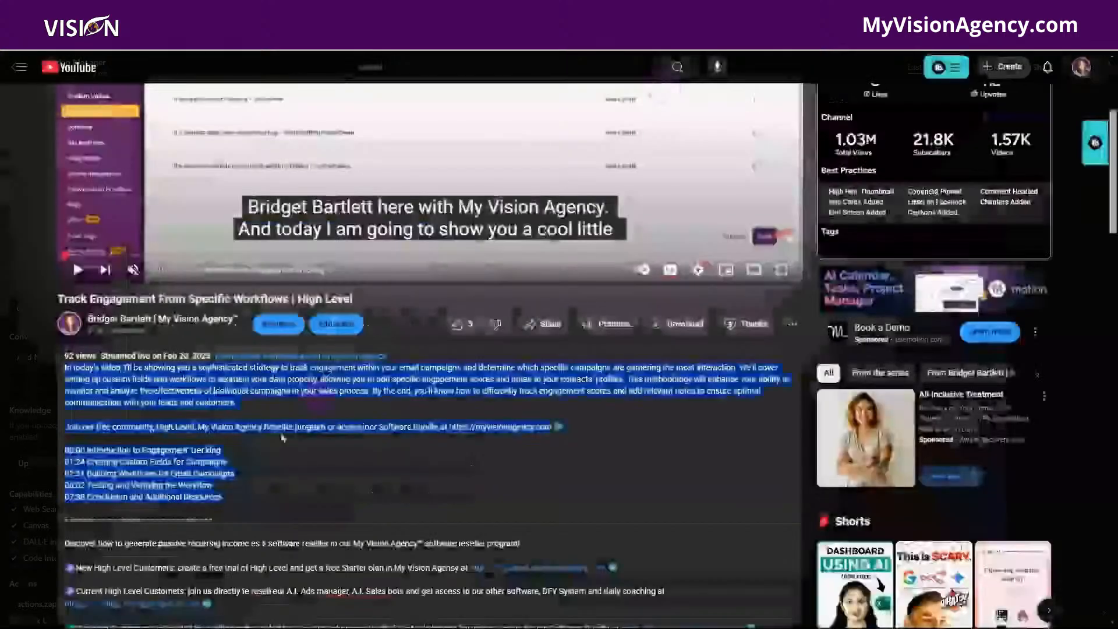
Step: Switch to the YouTube video page and look through the rest of the description below the chapters
{"action": "scroll", "coordinate": [276, 464], "scroll_direction": "down", "scroll_amount": 10}
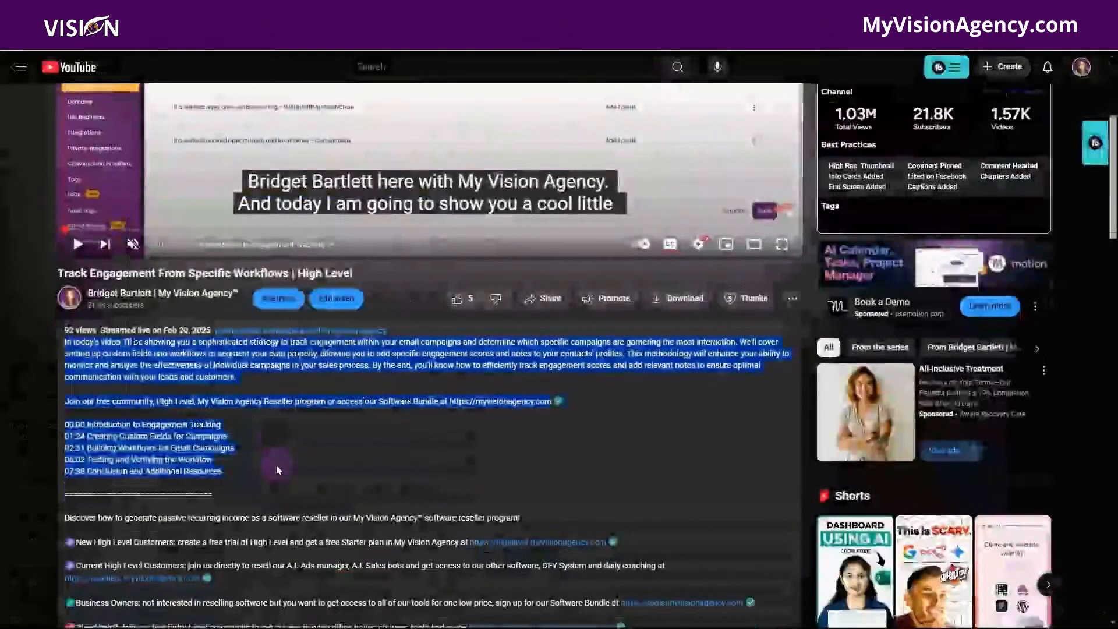
{"action": "scroll", "coordinate": [313, 494], "scroll_direction": "down", "scroll_amount": 14}
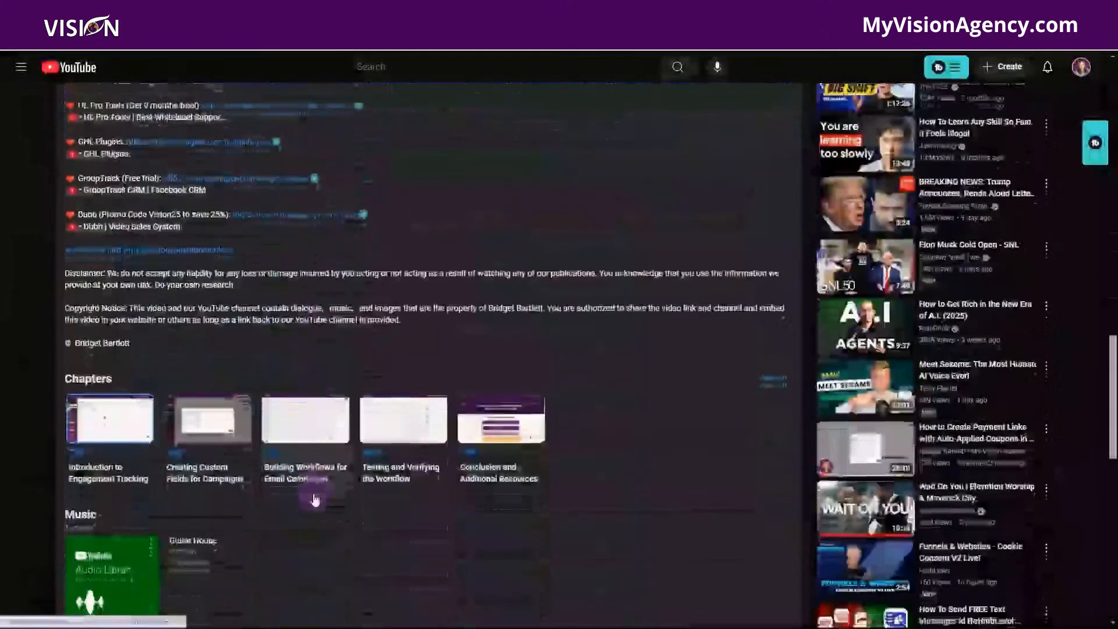
{"action": "scroll", "coordinate": [312, 494], "scroll_direction": "down", "scroll_amount": 3}
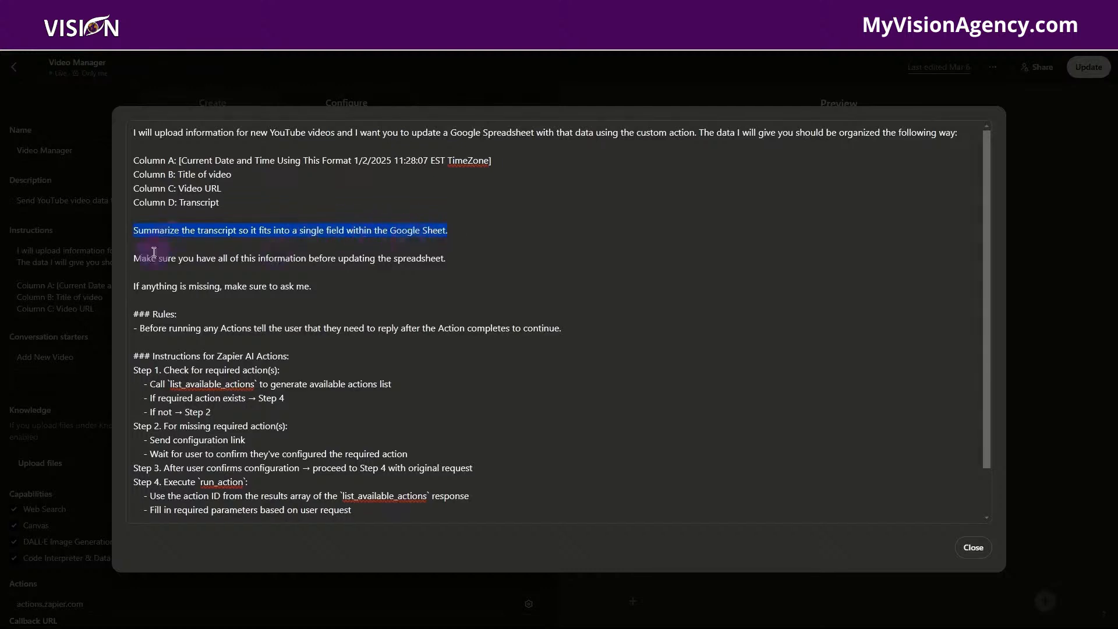
Step: Read the instructions on missing information, the rules and the Zapier AI Actions steps, and close the expanded instructions
{"action": "left_click_drag", "start_coordinate": [133, 263], "coordinate": [455, 257]}
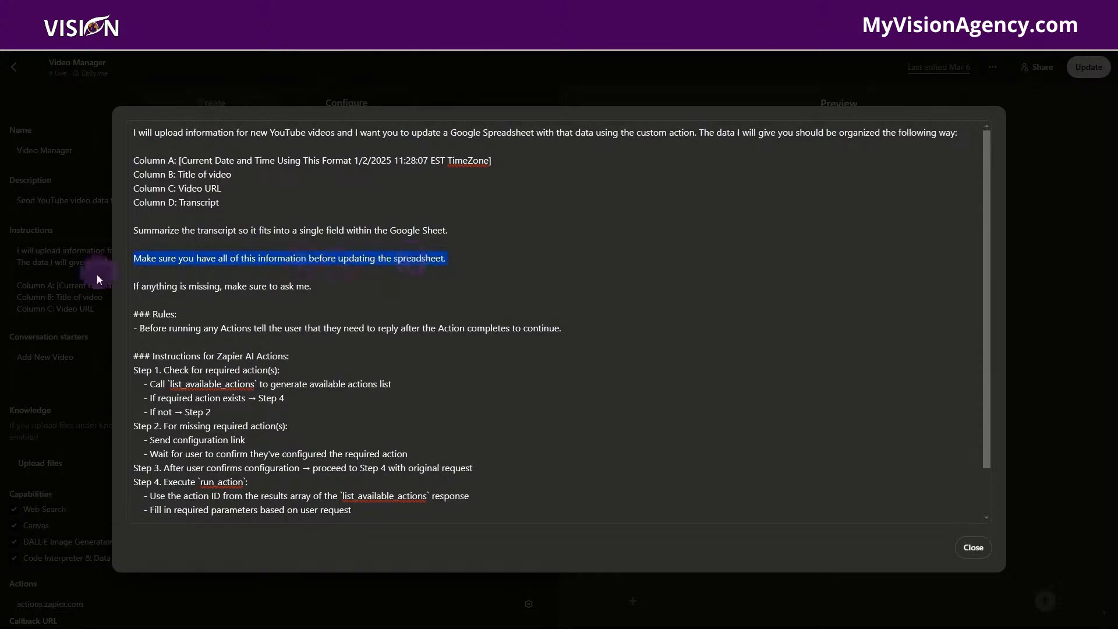
{"action": "left_click_drag", "start_coordinate": [326, 288], "coordinate": [127, 291]}
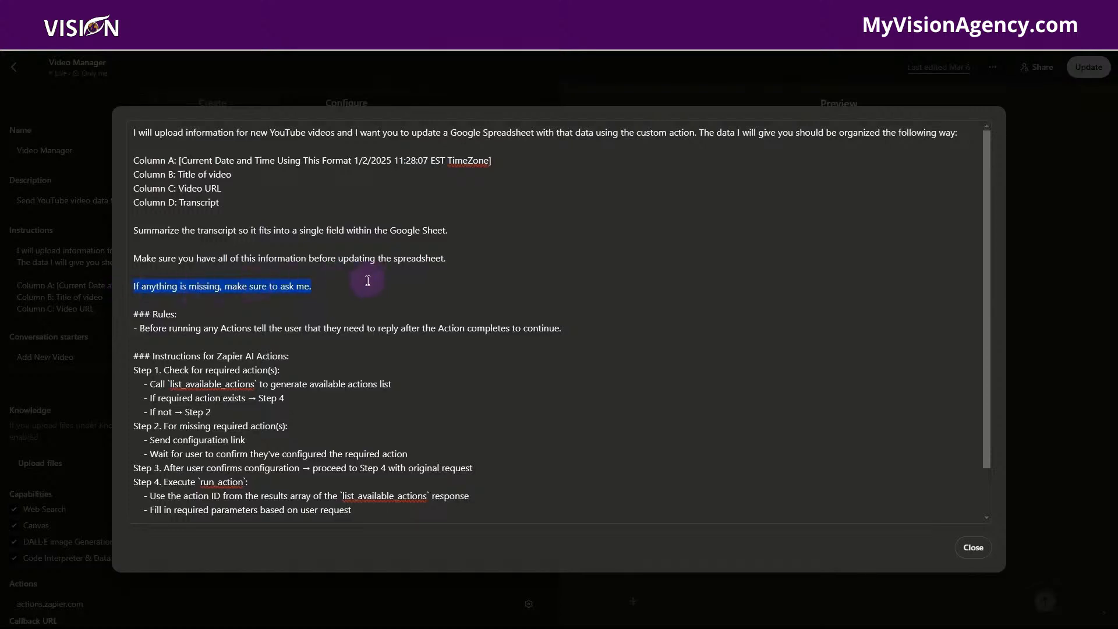
{"action": "left_click_drag", "start_coordinate": [133, 313], "coordinate": [346, 308]}
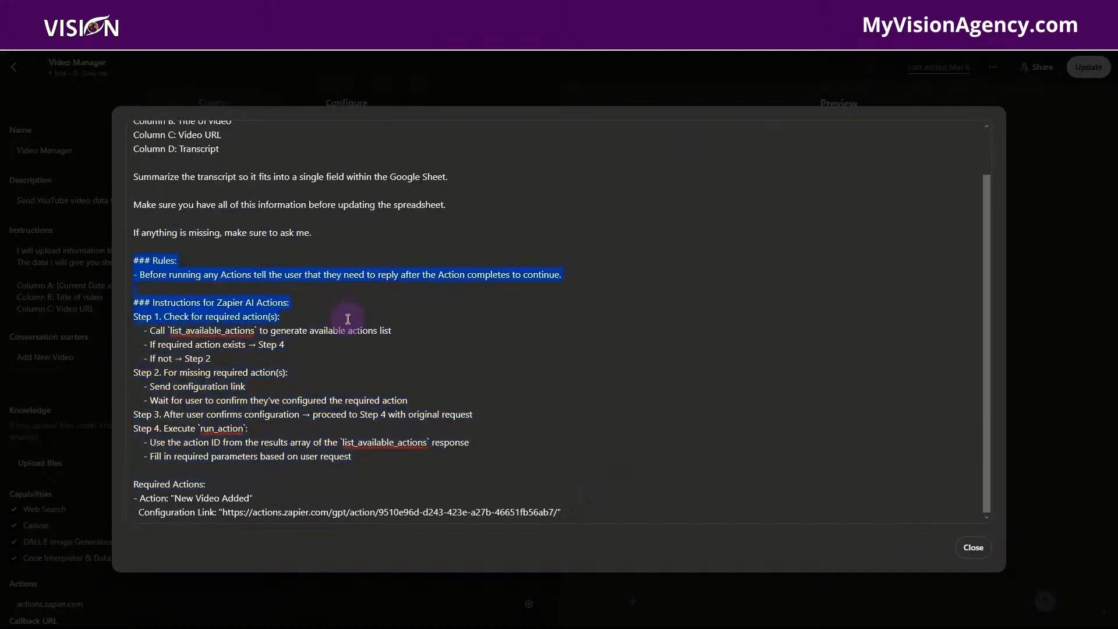
{"action": "scroll", "coordinate": [348, 318], "scroll_direction": "up", "scroll_amount": 1}
{"action": "left_click", "coordinate": [143, 310]}
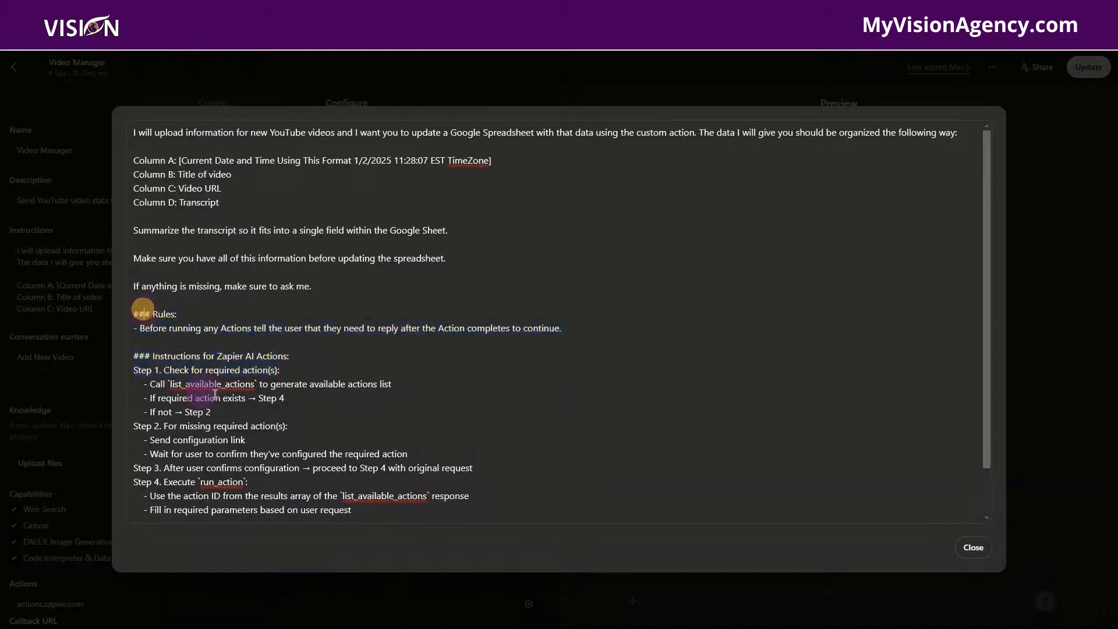
{"action": "left_click", "coordinate": [106, 313]}
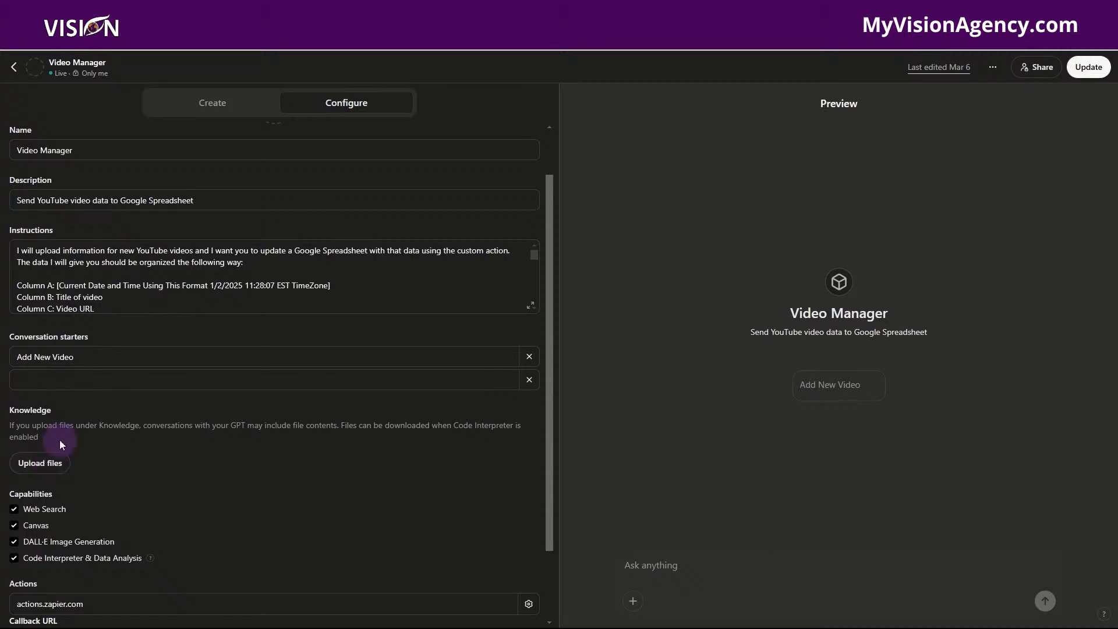
Step: Check the option for creating a new action and open the existing actions.zapier.com action's settings
{"action": "scroll", "coordinate": [142, 456], "scroll_direction": "down", "scroll_amount": 2}
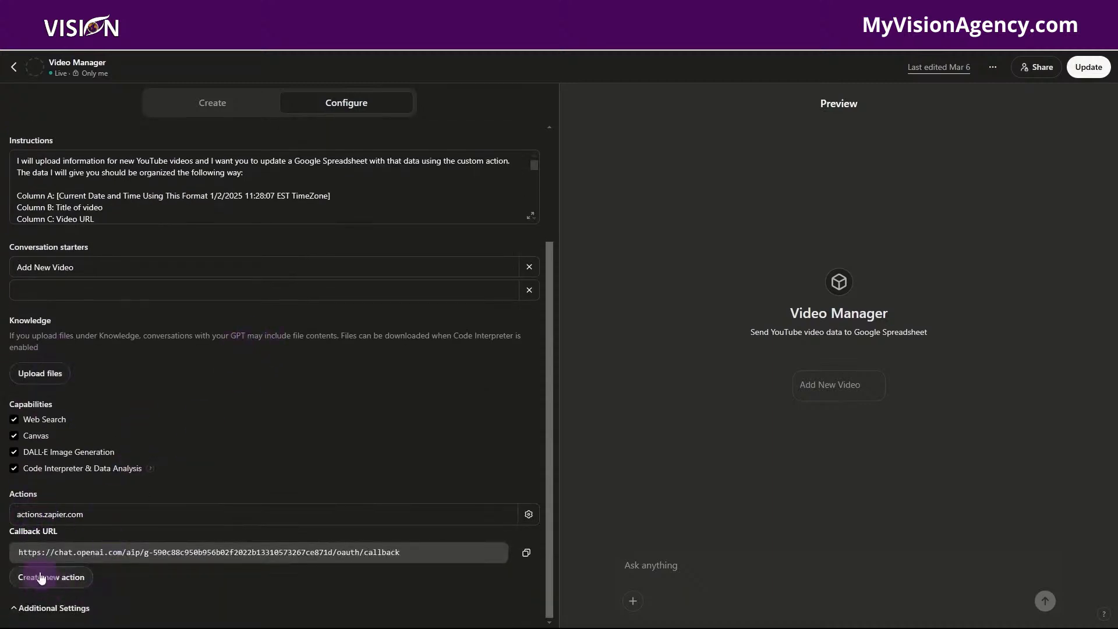
{"action": "left_click", "coordinate": [70, 579]}
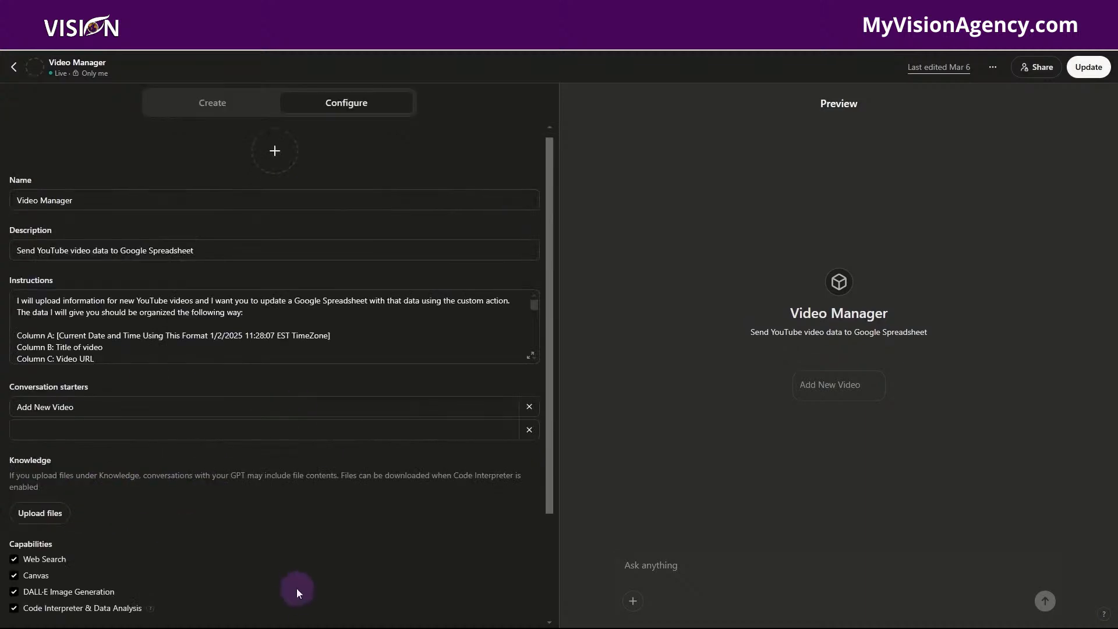
{"action": "scroll", "coordinate": [295, 588], "scroll_direction": "down", "scroll_amount": 3}
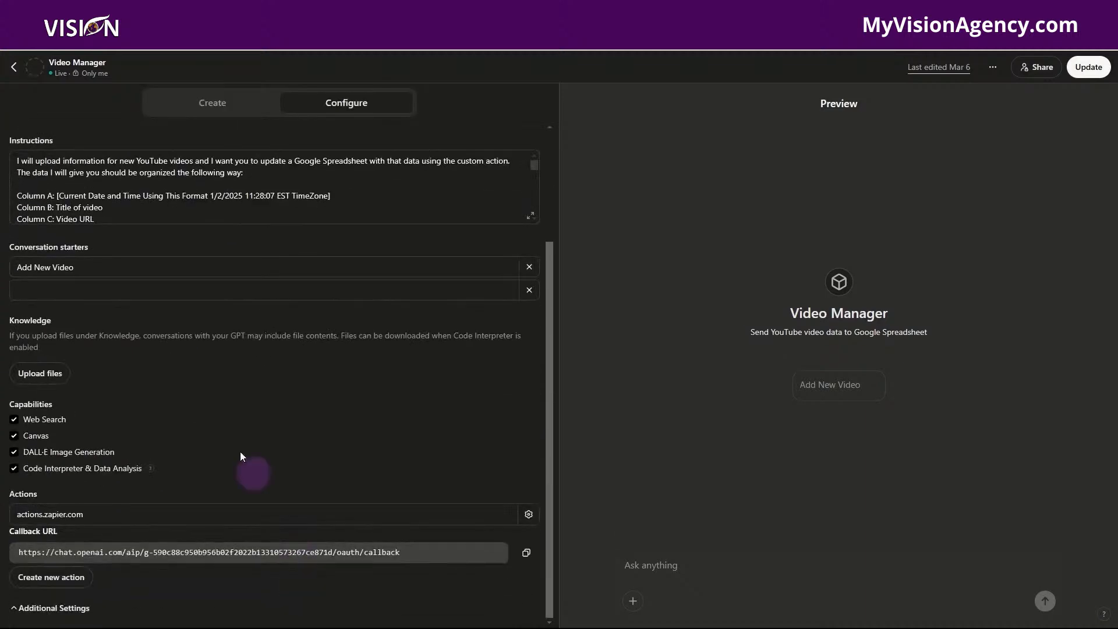
{"action": "left_click", "coordinate": [530, 514]}
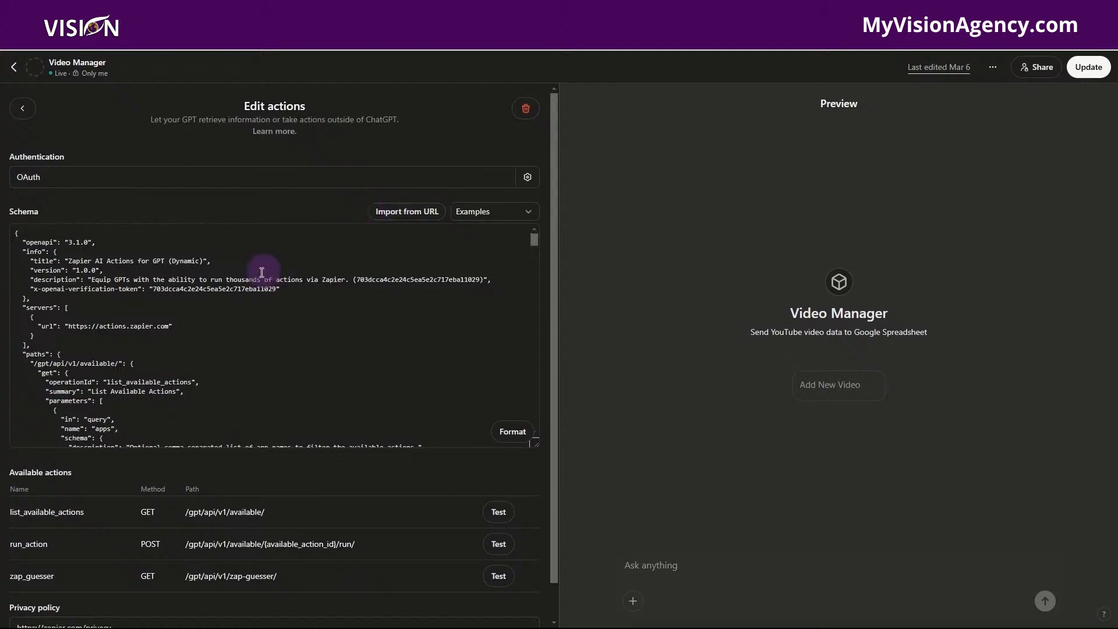
Step: Look through the action's schema, the available actions list and the privacy policy address
{"action": "scroll", "coordinate": [272, 402], "scroll_direction": "down", "scroll_amount": 3}
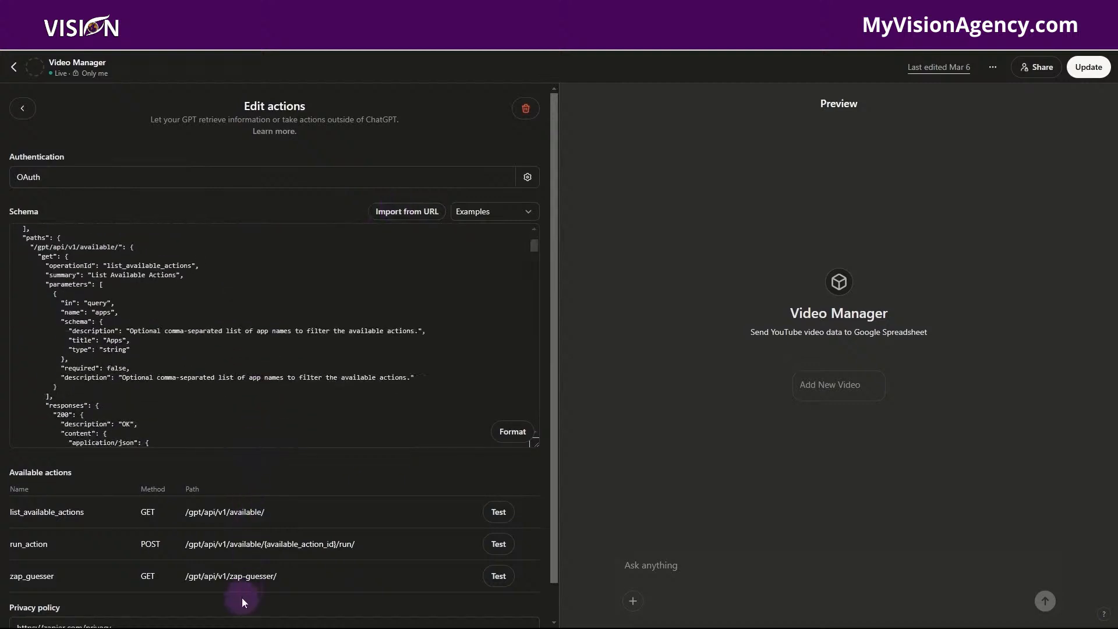
{"action": "scroll", "coordinate": [210, 548], "scroll_direction": "down", "scroll_amount": 2}
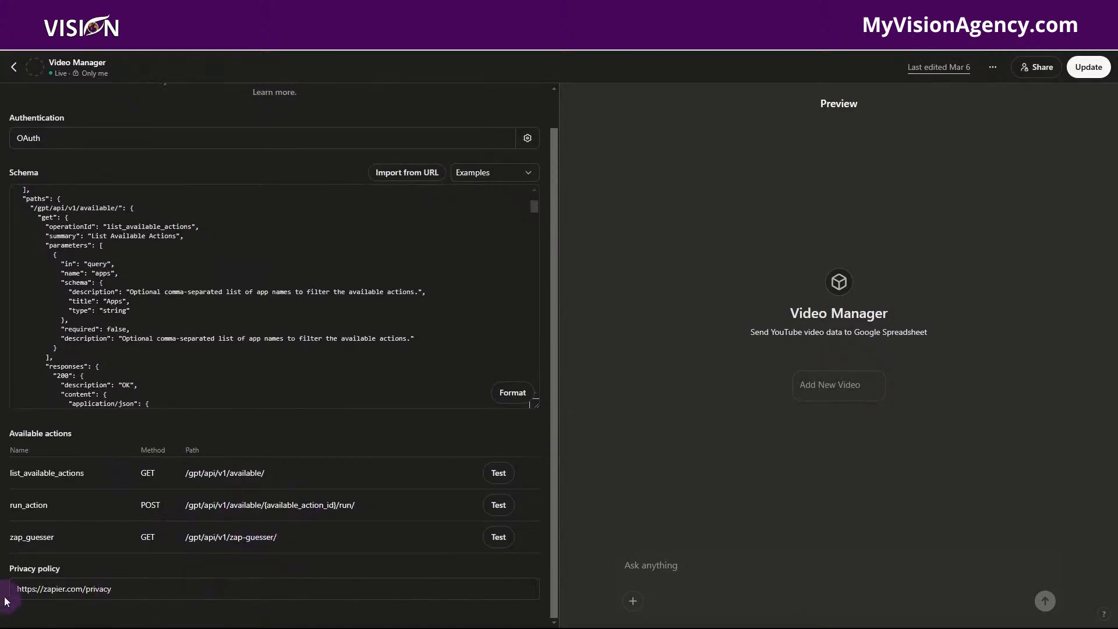
{"action": "scroll", "coordinate": [166, 526], "scroll_direction": "up", "scroll_amount": 1}
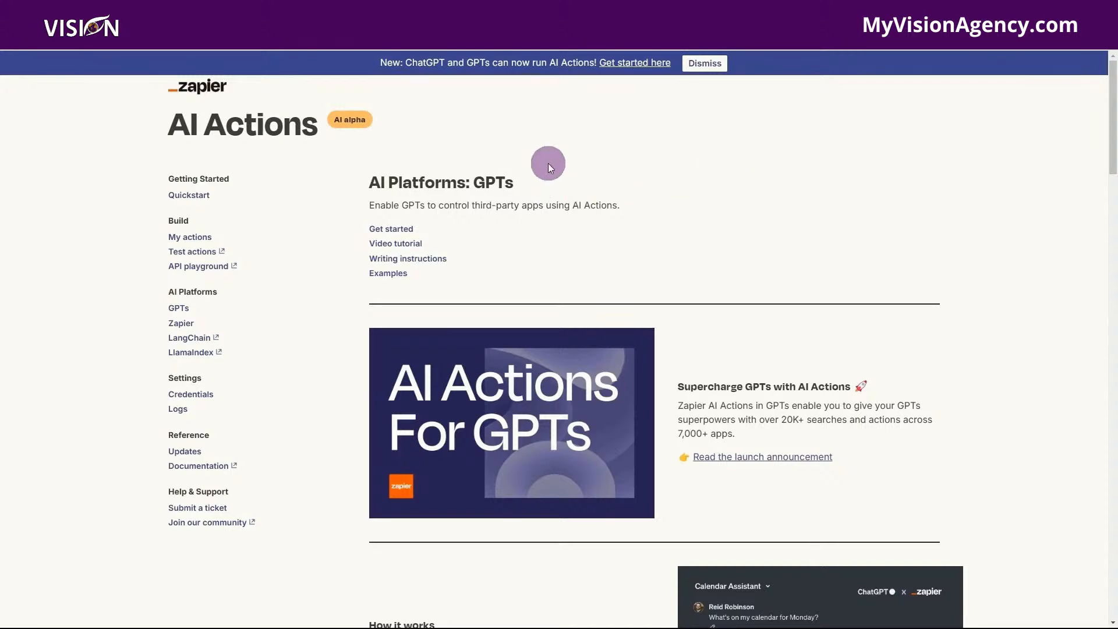
Step: Select the special OpenAPI link in Zapier's Get started instructions and open the GPT action's field for importing a schema from a URL
{"action": "scroll", "coordinate": [621, 213], "scroll_direction": "down", "scroll_amount": 12}
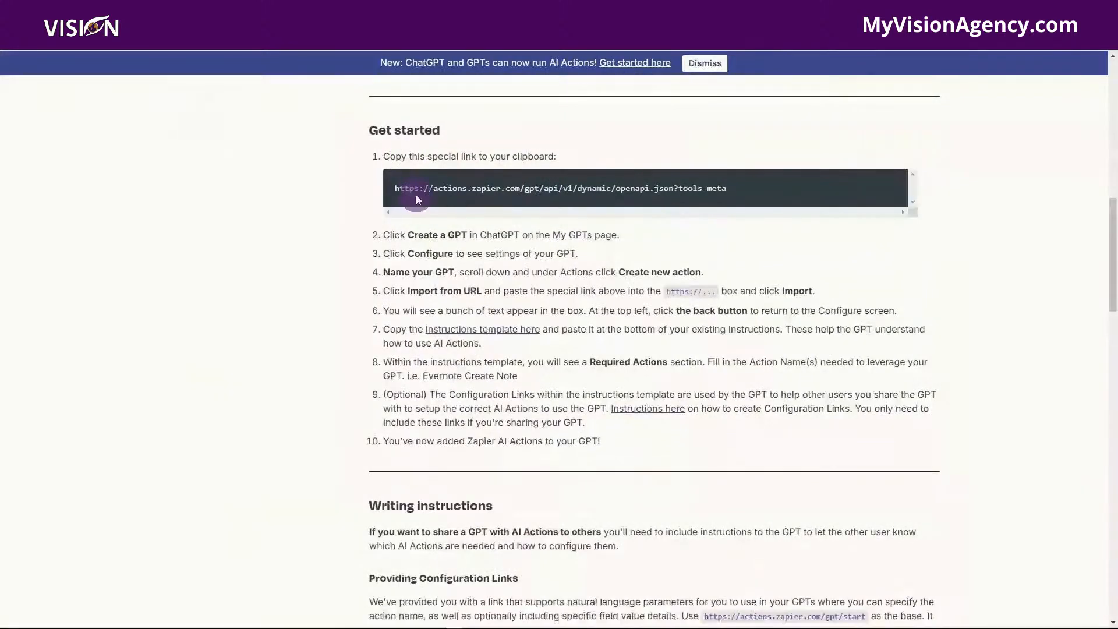
{"action": "left_click_drag", "start_coordinate": [395, 190], "coordinate": [728, 190]}
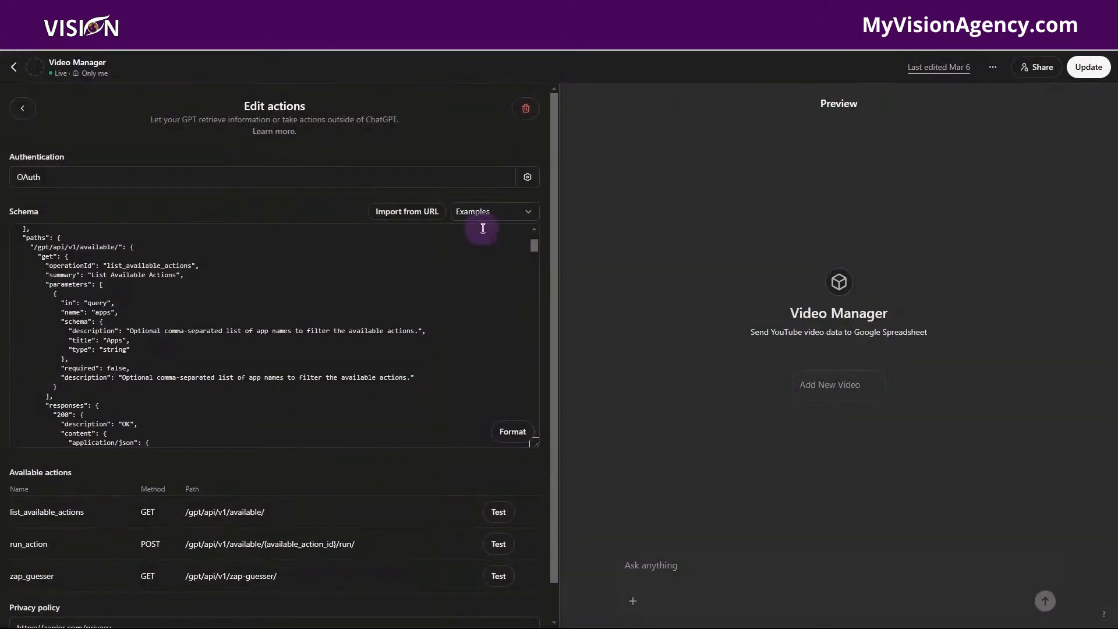
{"action": "left_click", "coordinate": [420, 214]}
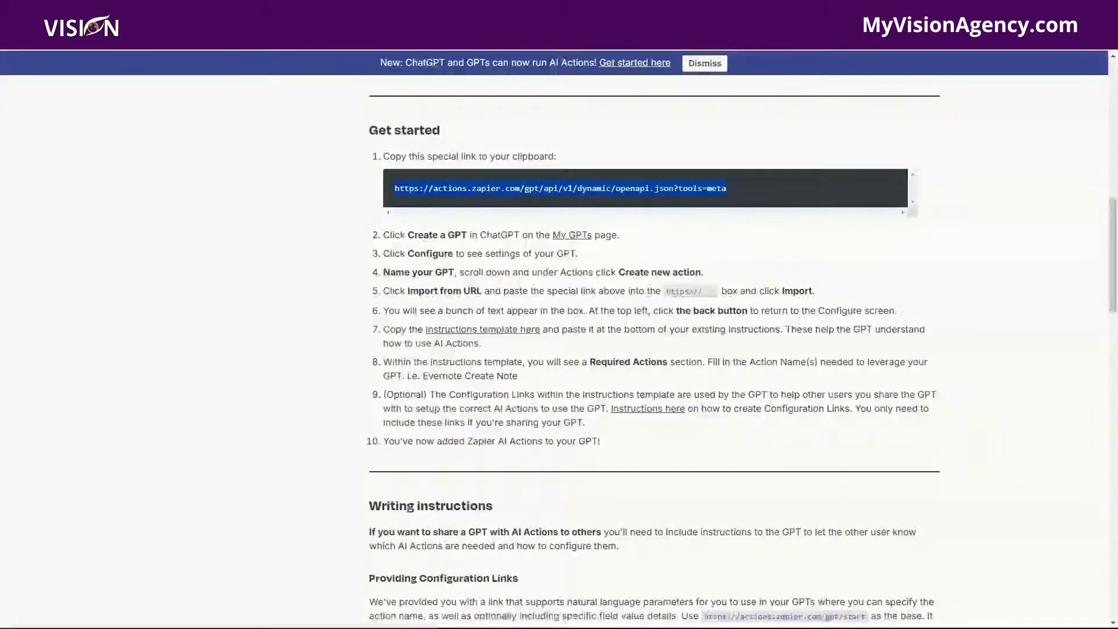
Step: Return to the Zapier AI Actions page and select the text of the Instructions Template for AI Actions
{"action": "scroll", "coordinate": [342, 340], "scroll_direction": "down", "scroll_amount": 4}
{"action": "scroll", "coordinate": [342, 336], "scroll_direction": "down", "scroll_amount": 8}
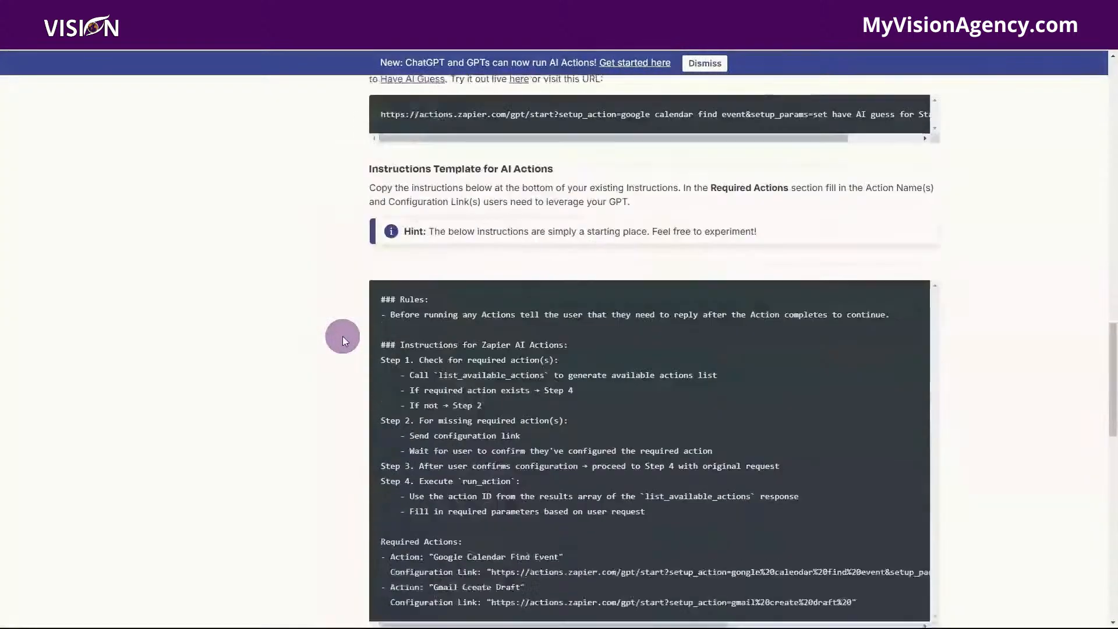
{"action": "left_click_drag", "start_coordinate": [380, 230], "coordinate": [466, 477]}
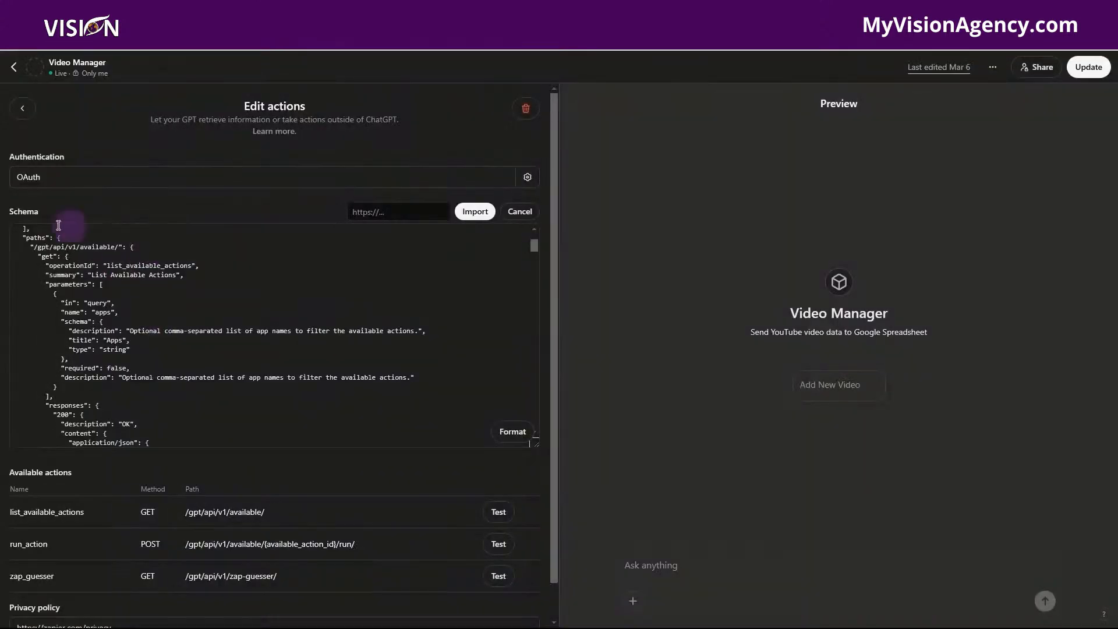
Step: Go back to the GPT's configuration, expand its instructions and highlight everything from the Rules heading through the Required Actions
{"action": "left_click", "coordinate": [21, 109]}
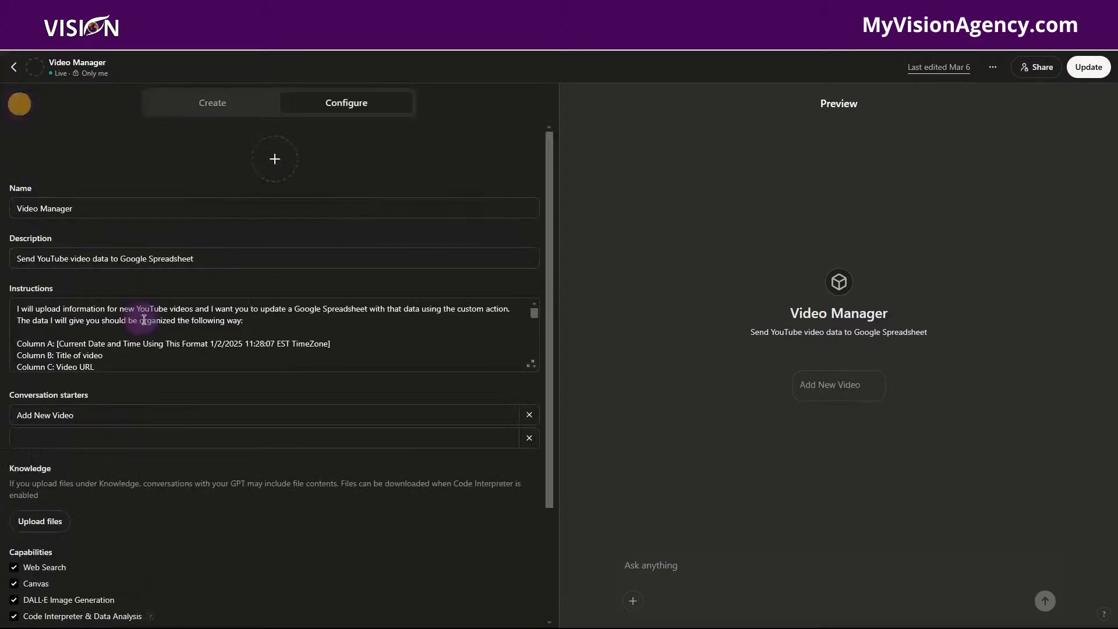
{"action": "scroll", "coordinate": [144, 325], "scroll_direction": "down", "scroll_amount": 5}
{"action": "scroll", "coordinate": [131, 325], "scroll_direction": "up", "scroll_amount": 3}
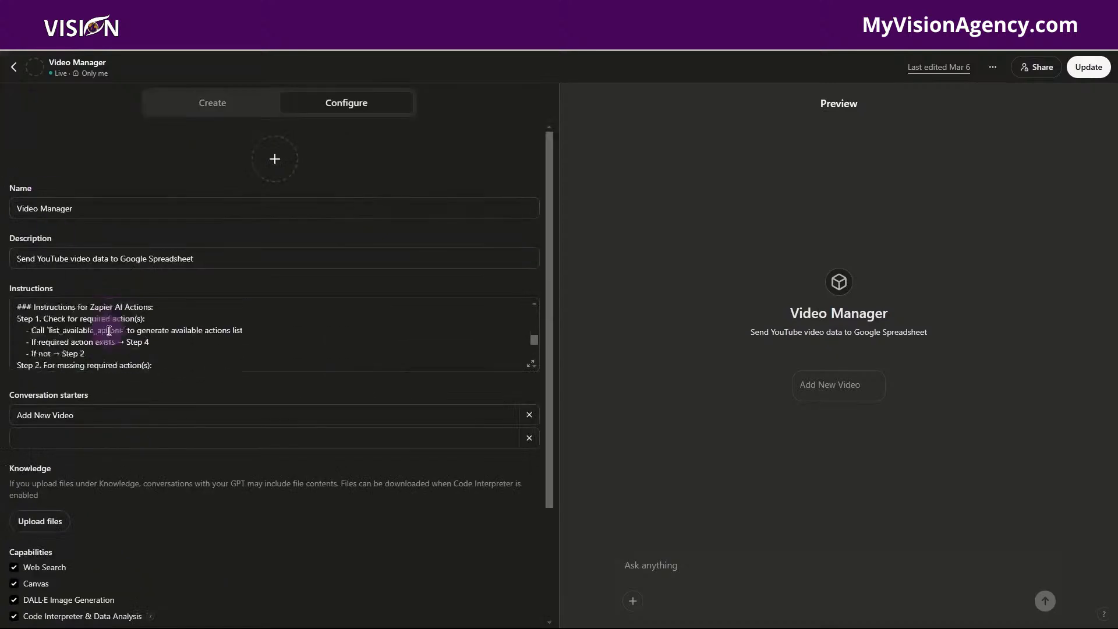
{"action": "scroll", "coordinate": [64, 343], "scroll_direction": "down", "scroll_amount": 3}
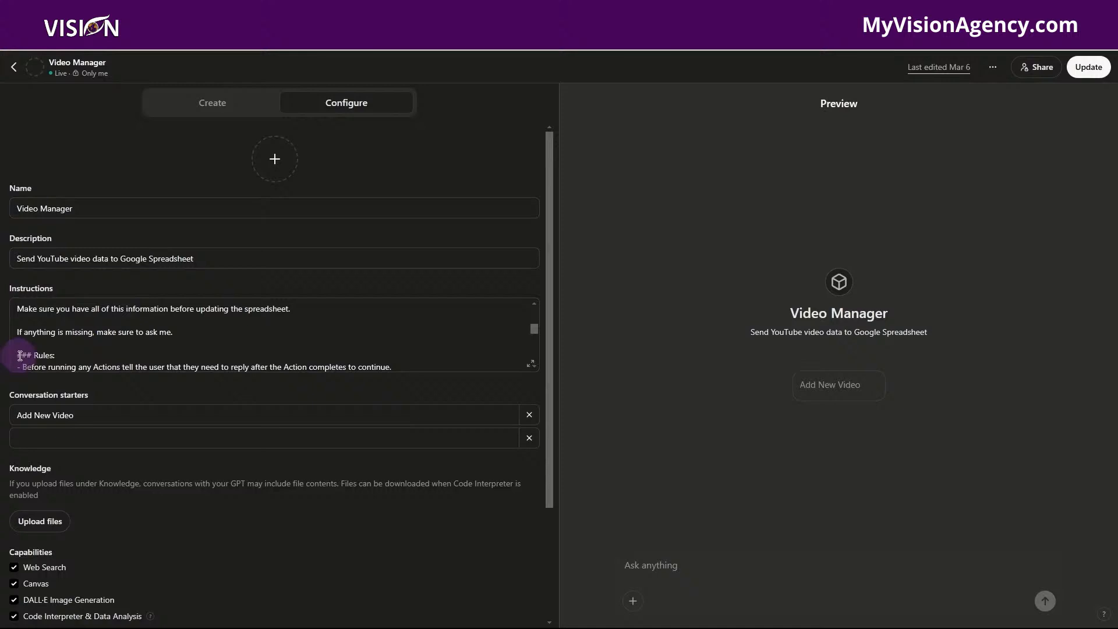
{"action": "left_click", "coordinate": [530, 363]}
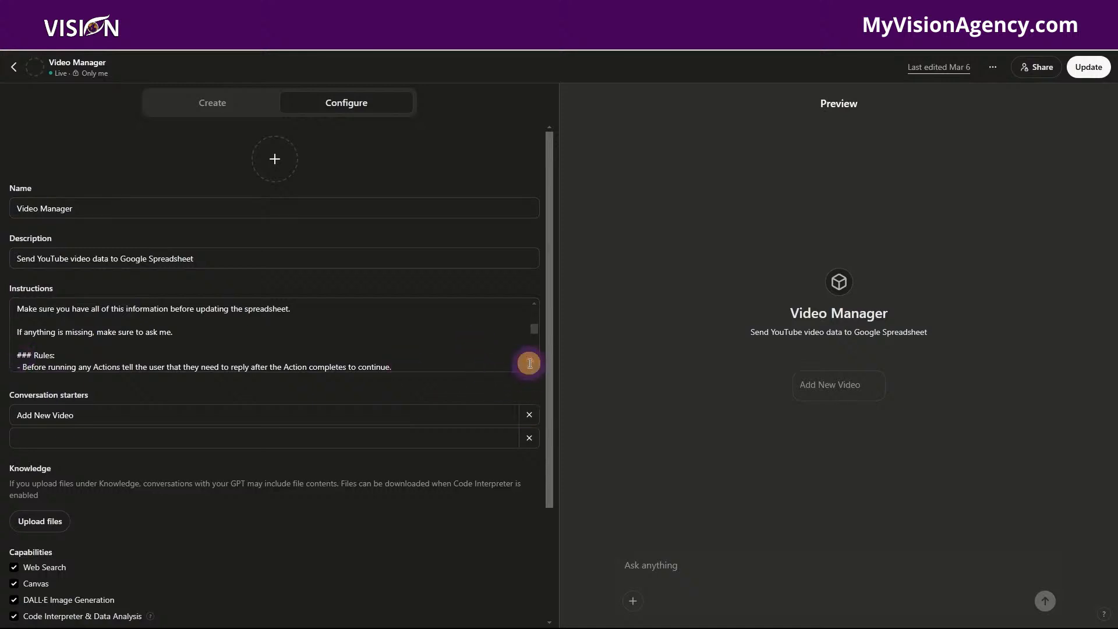
{"action": "scroll", "coordinate": [140, 273], "scroll_direction": "down", "scroll_amount": 1}
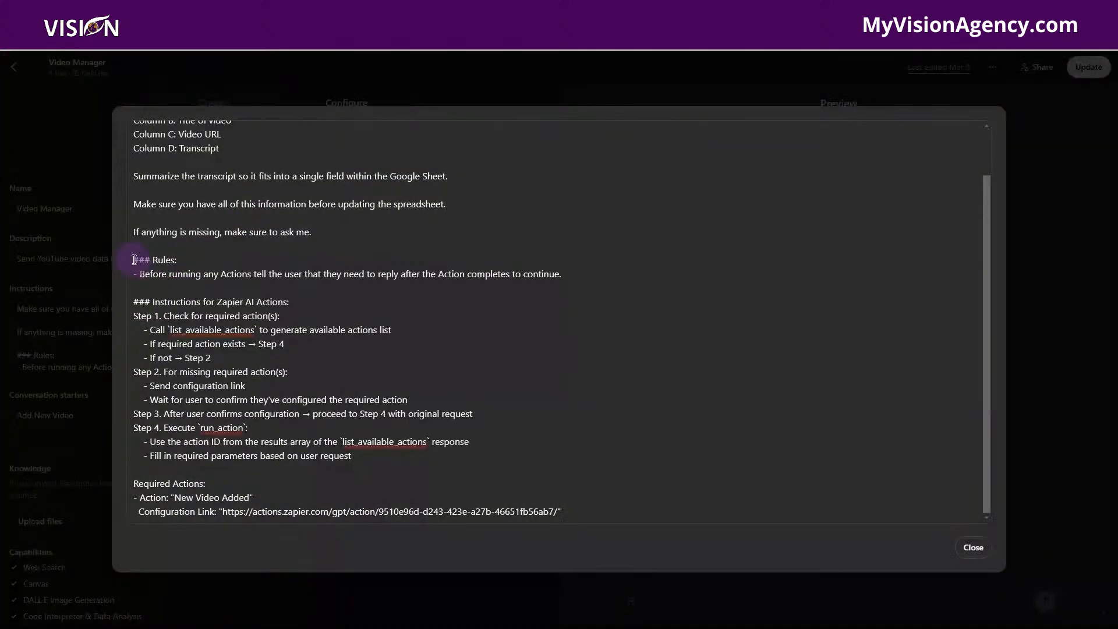
{"action": "left_click_drag", "start_coordinate": [134, 260], "coordinate": [317, 584]}
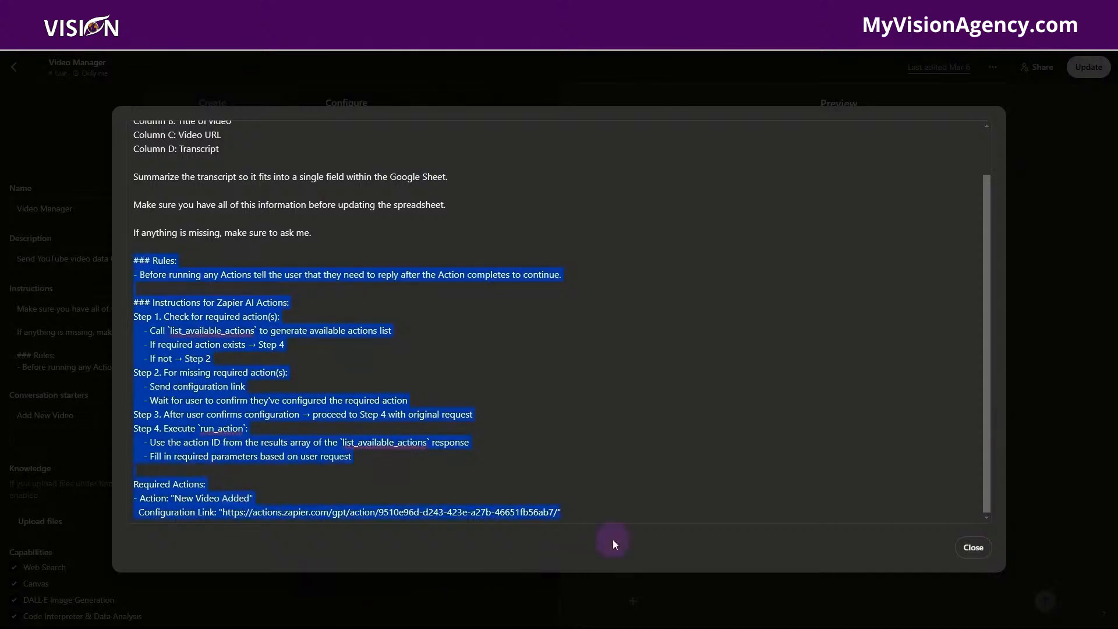
{"action": "left_click", "coordinate": [167, 466]}
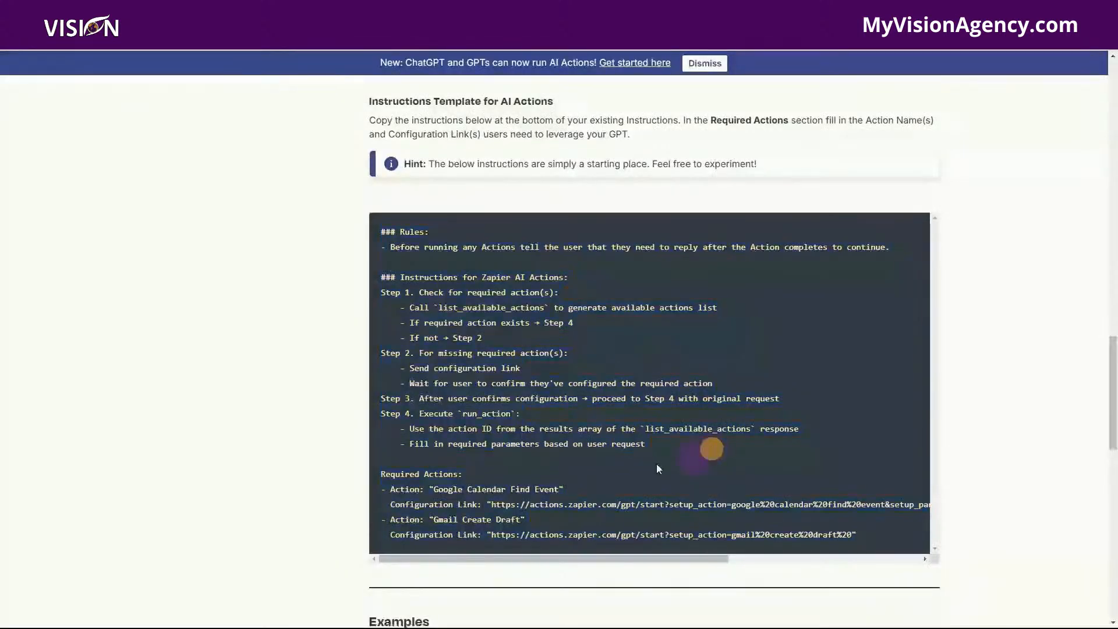
Step: Highlight the Required Actions section of Zapier's template and compare it with the same section in the GPT's instructions
{"action": "left_click_drag", "start_coordinate": [383, 473], "coordinate": [870, 548]}
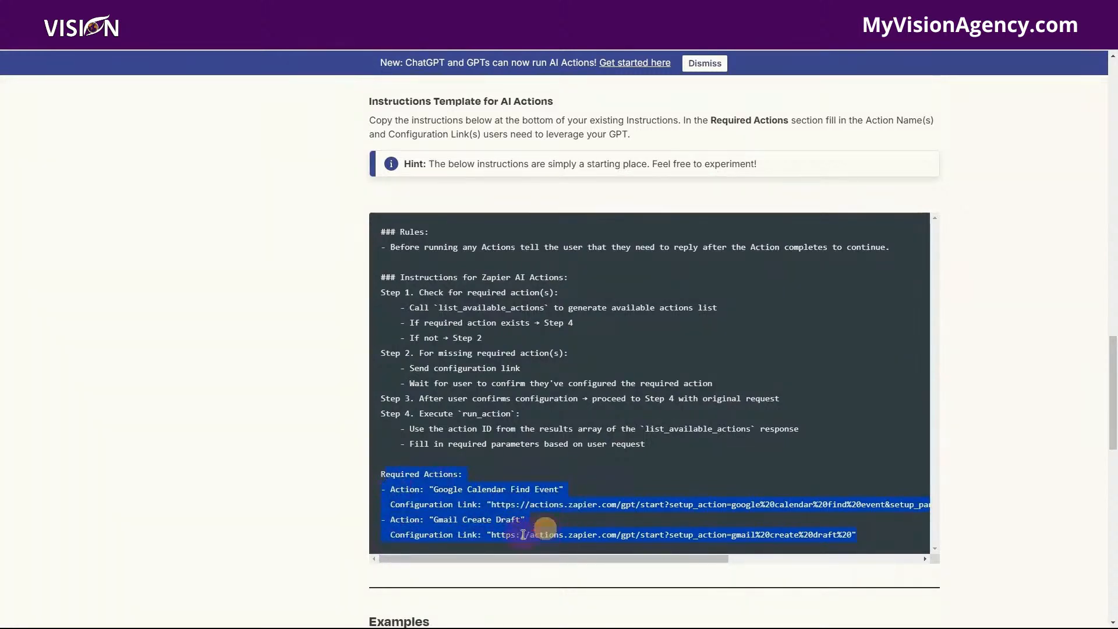
{"action": "left_click", "coordinate": [818, 529]}
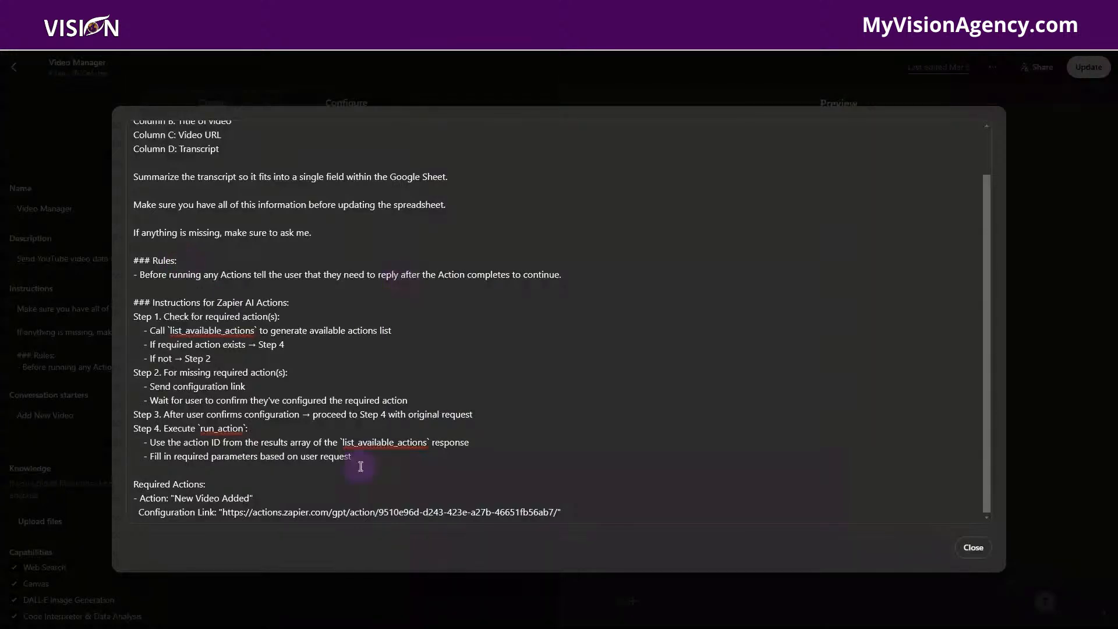
{"action": "left_click", "coordinate": [166, 488]}
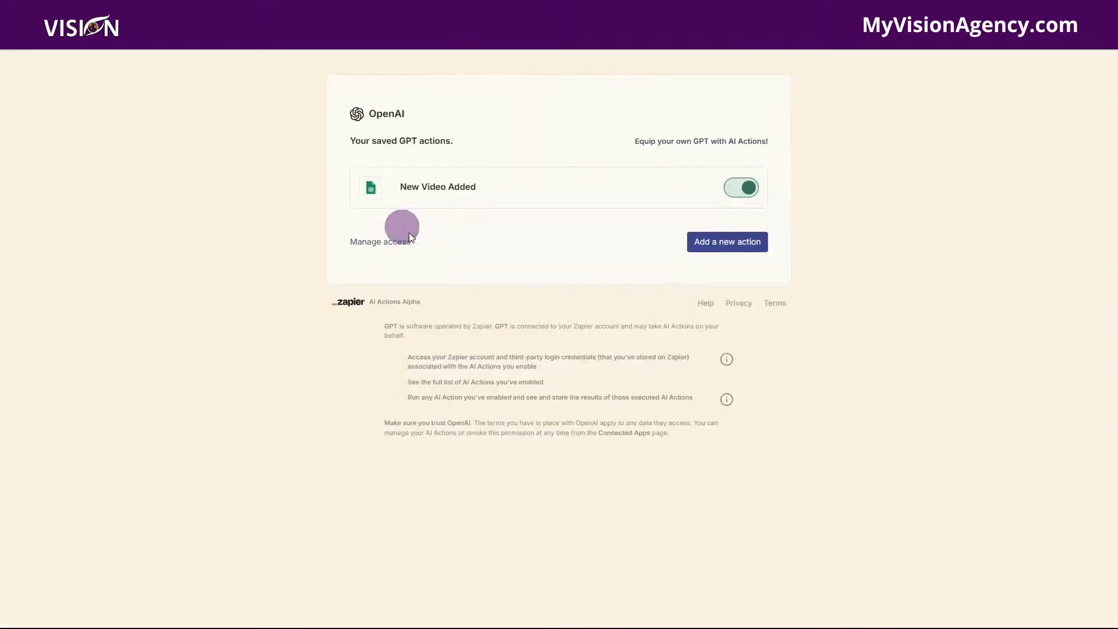
Step: Switch to the saved GPT actions in Zapier, add a new action and look through the available actions for "google"
{"action": "left_click", "coordinate": [711, 242]}
{"action": "left_click", "coordinate": [450, 196]}
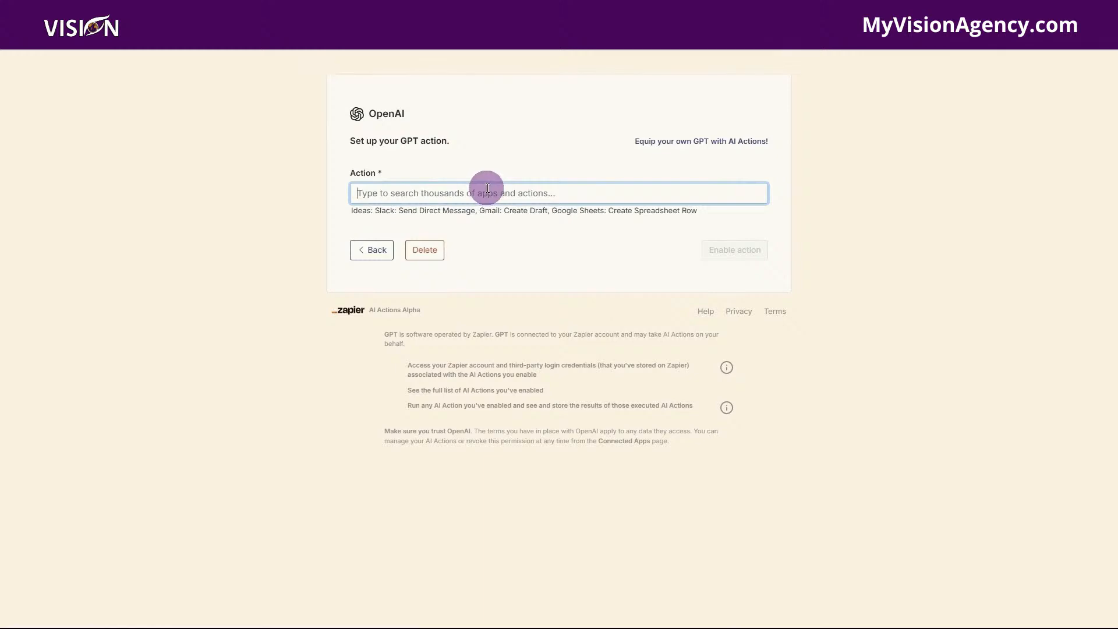
{"action": "type", "text": "google"}
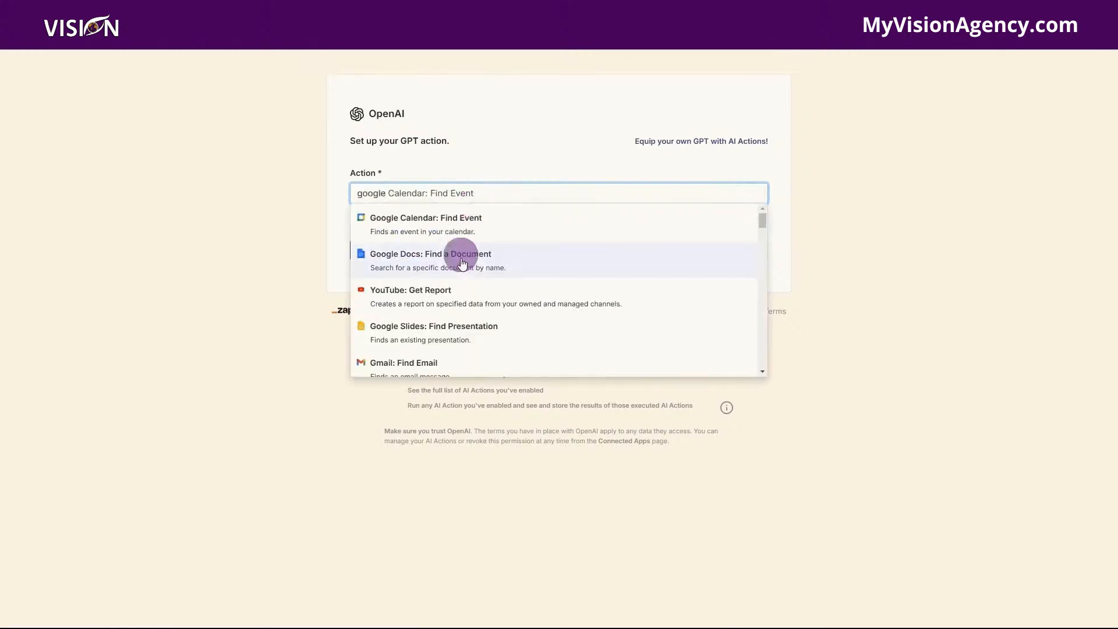
{"action": "scroll", "coordinate": [457, 271], "scroll_direction": "down", "scroll_amount": 3}
{"action": "scroll", "coordinate": [457, 314], "scroll_direction": "down", "scroll_amount": 3}
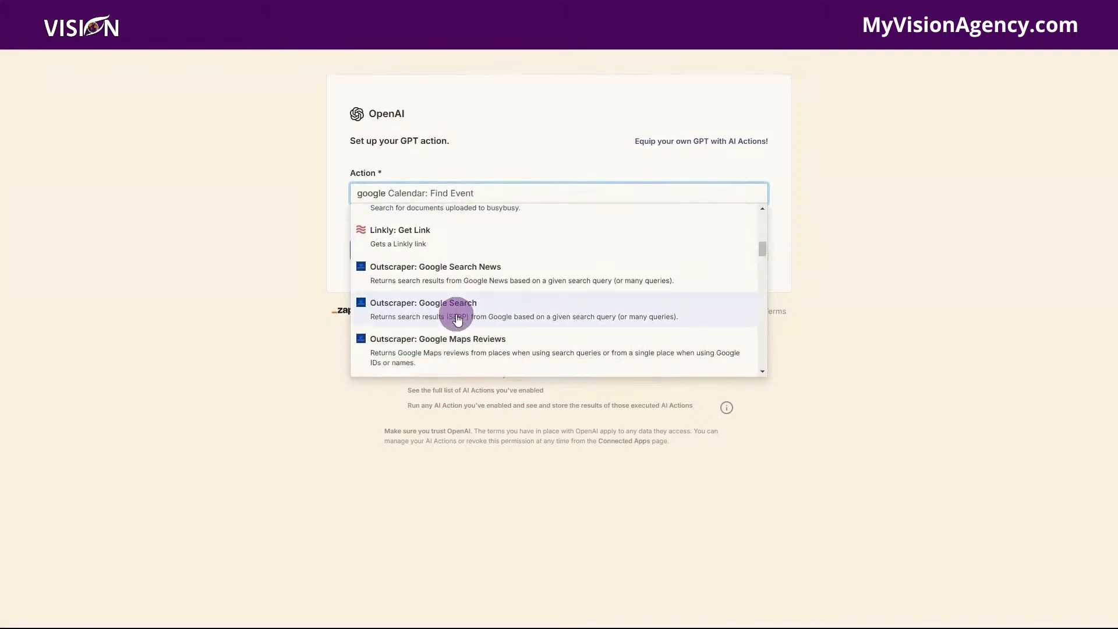
{"action": "scroll", "coordinate": [443, 236], "scroll_direction": "up", "scroll_amount": 1}
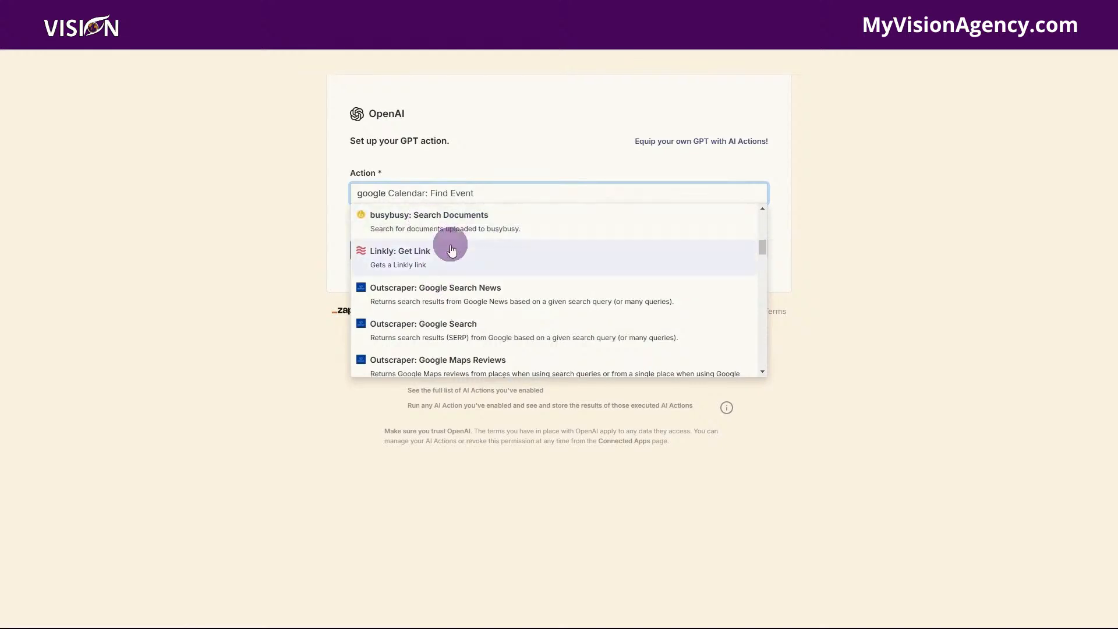
{"action": "scroll", "coordinate": [515, 341], "scroll_direction": "down", "scroll_amount": 8}
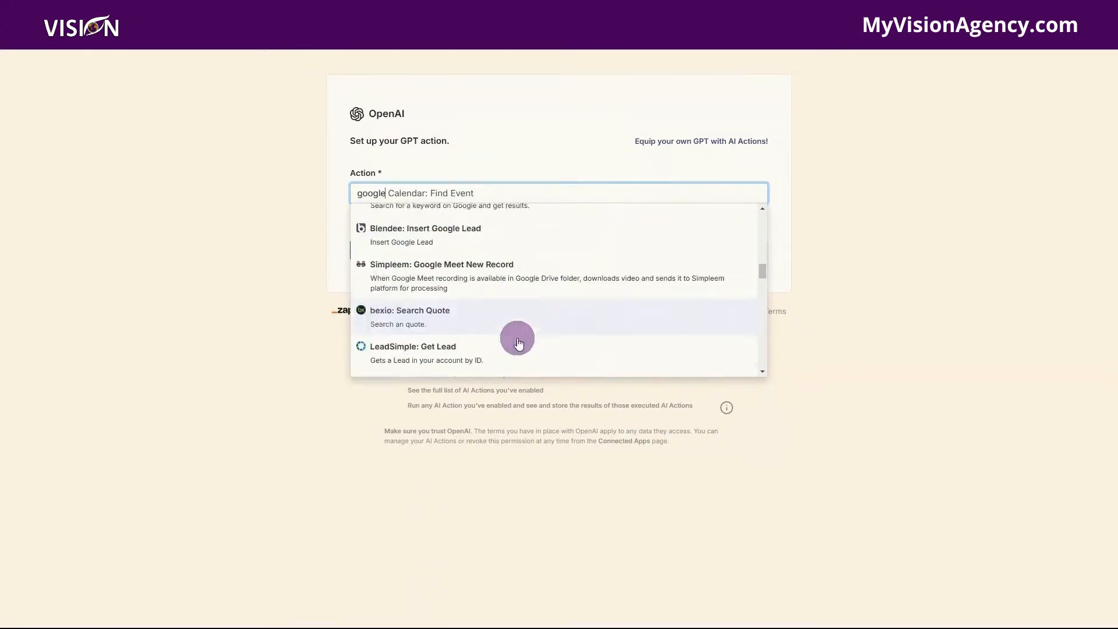
{"action": "scroll", "coordinate": [515, 340], "scroll_direction": "down", "scroll_amount": 5}
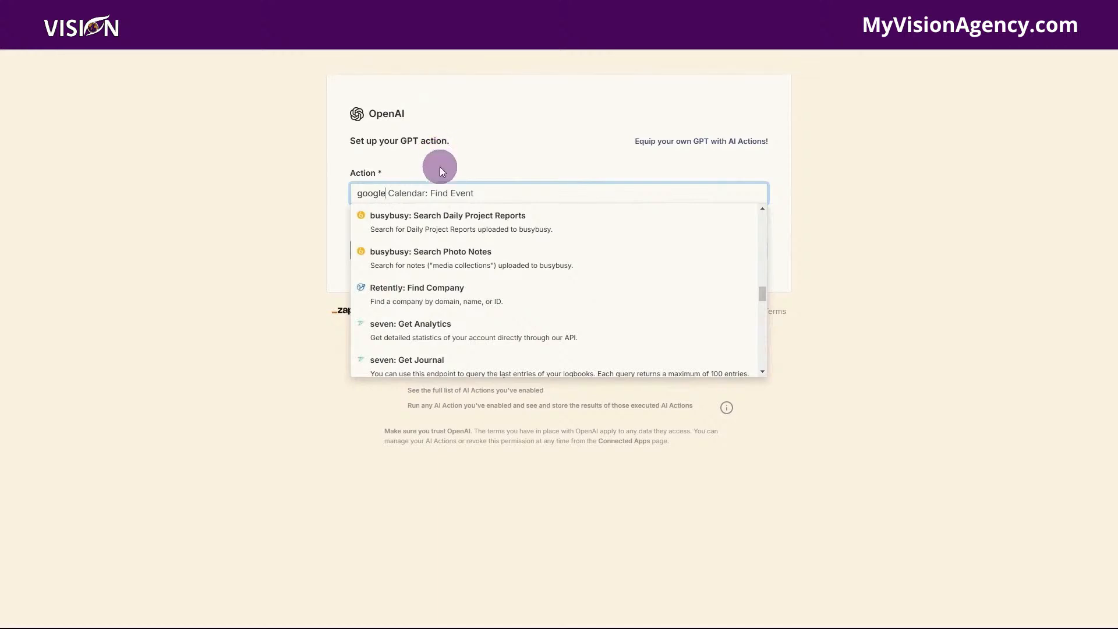
{"action": "scroll", "coordinate": [461, 250], "scroll_direction": "down", "scroll_amount": 5}
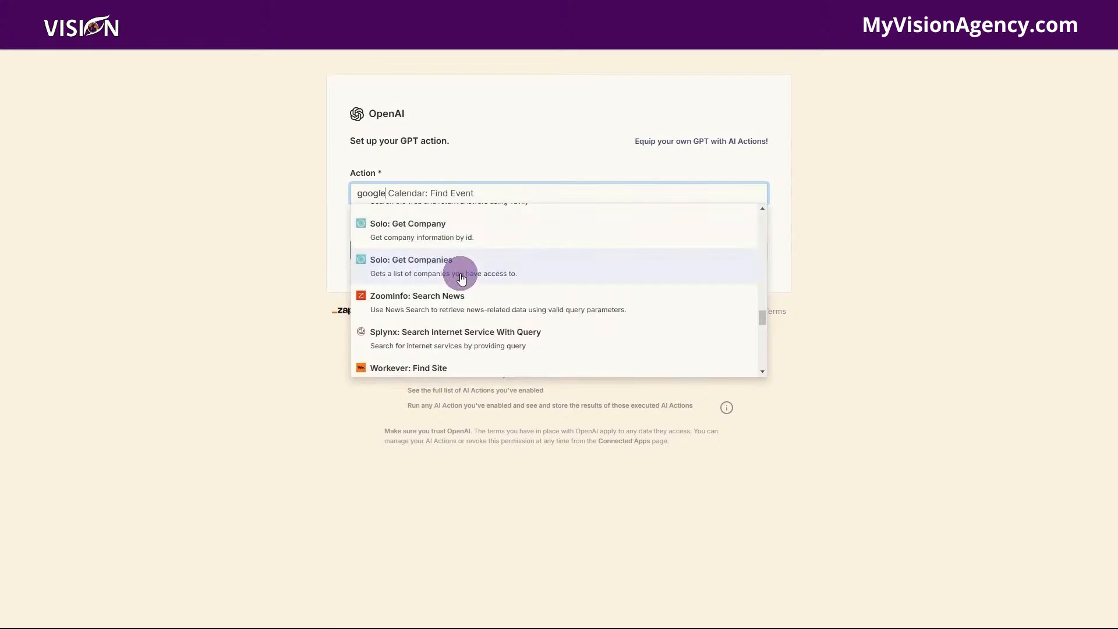
{"action": "scroll", "coordinate": [460, 275], "scroll_direction": "down", "scroll_amount": 1}
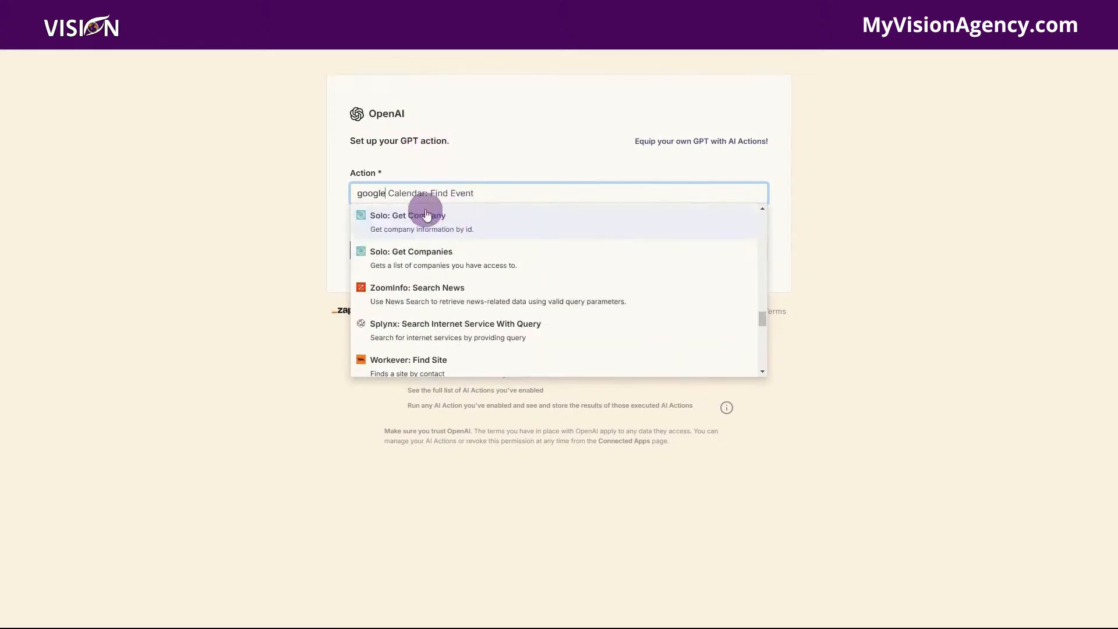
Step: Search the actions for "leadconnector", look through the matches, clear the search and return to the saved GPT actions
{"action": "left_click", "coordinate": [417, 198]}
{"action": "left_click_drag", "start_coordinate": [401, 195], "coordinate": [355, 196]}
{"action": "type", "text": "le"}
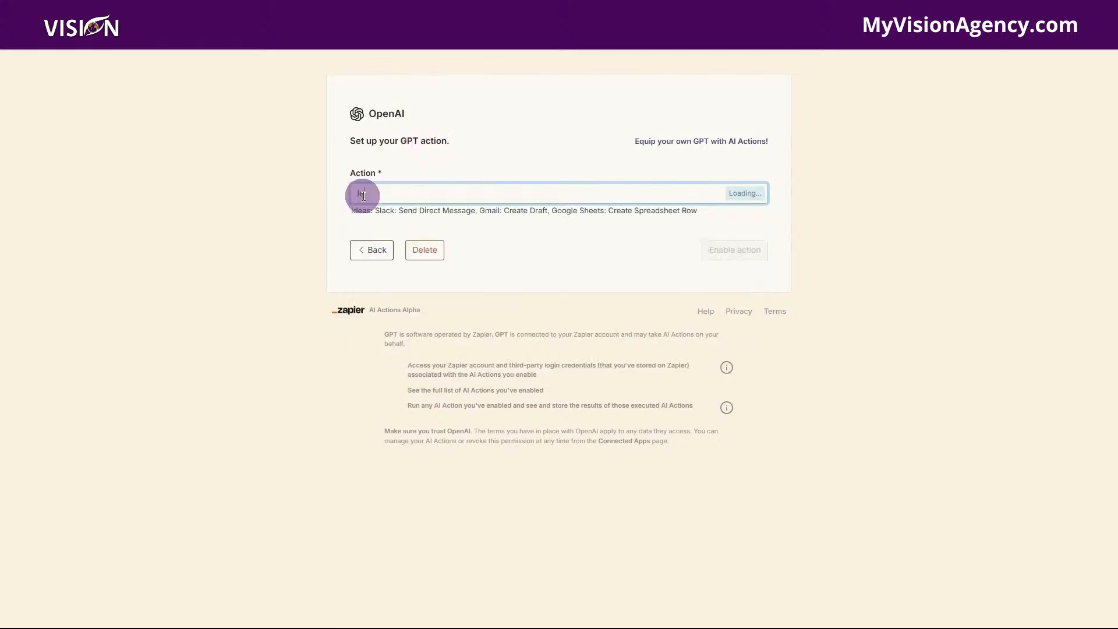
{"action": "type", "text": "adconnecttor"}
{"action": "double_click", "coordinate": [364, 197]}
{"action": "type", "text": "leadconnector"}
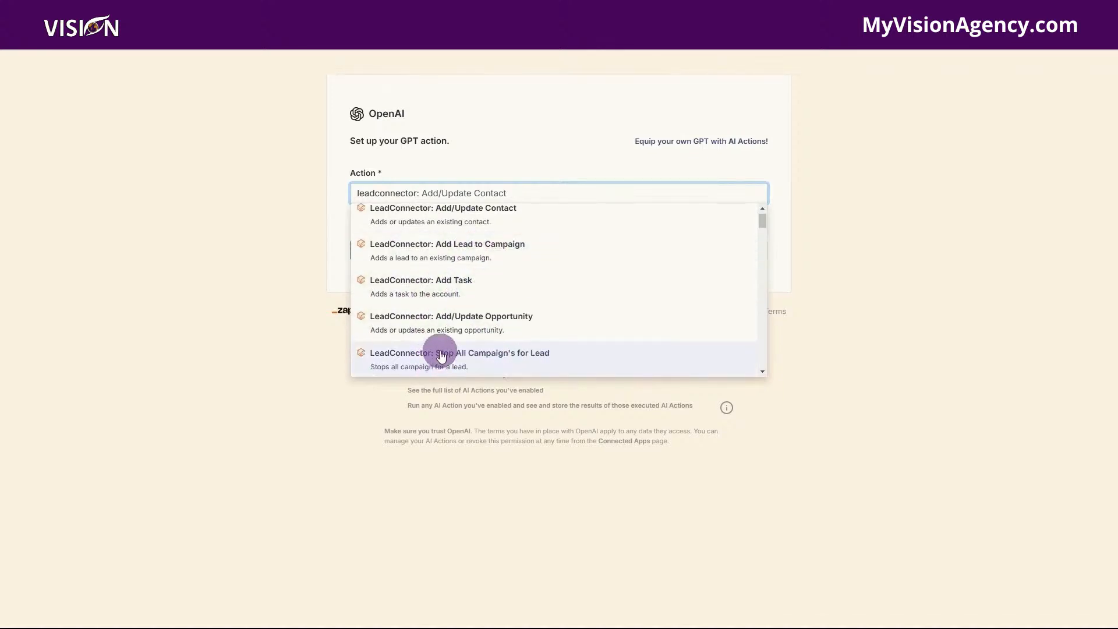
{"action": "scroll", "coordinate": [440, 349], "scroll_direction": "down", "scroll_amount": 2}
{"action": "scroll", "coordinate": [407, 268], "scroll_direction": "up", "scroll_amount": 1}
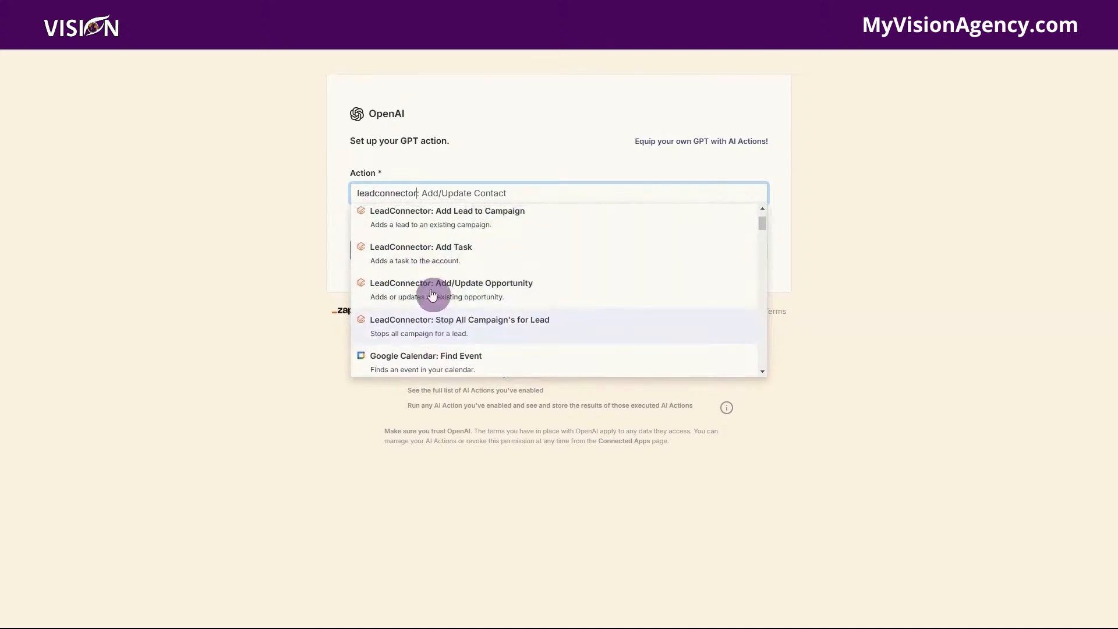
{"action": "scroll", "coordinate": [419, 262], "scroll_direction": "up", "scroll_amount": 1}
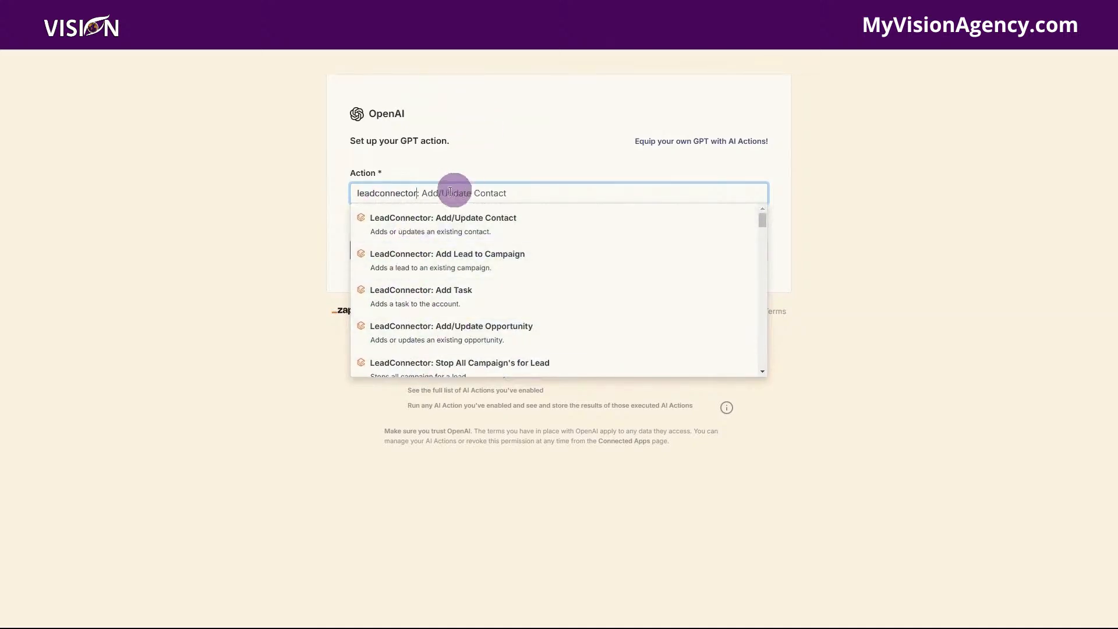
{"action": "left_click_drag", "start_coordinate": [450, 192], "coordinate": [340, 189]}
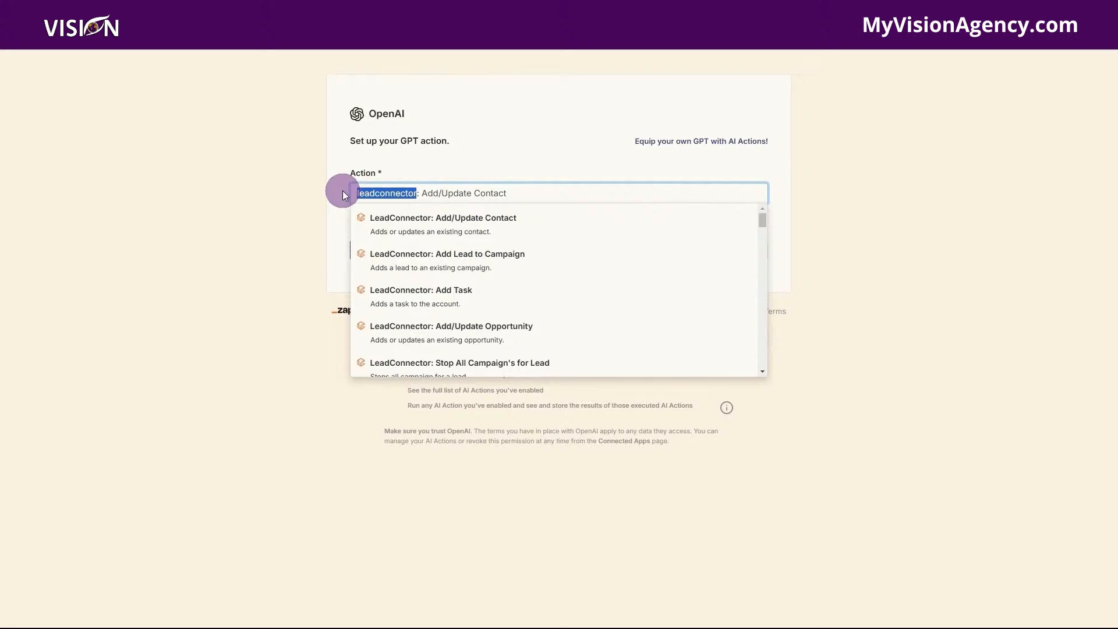
{"action": "key", "text": "BackSpace"}
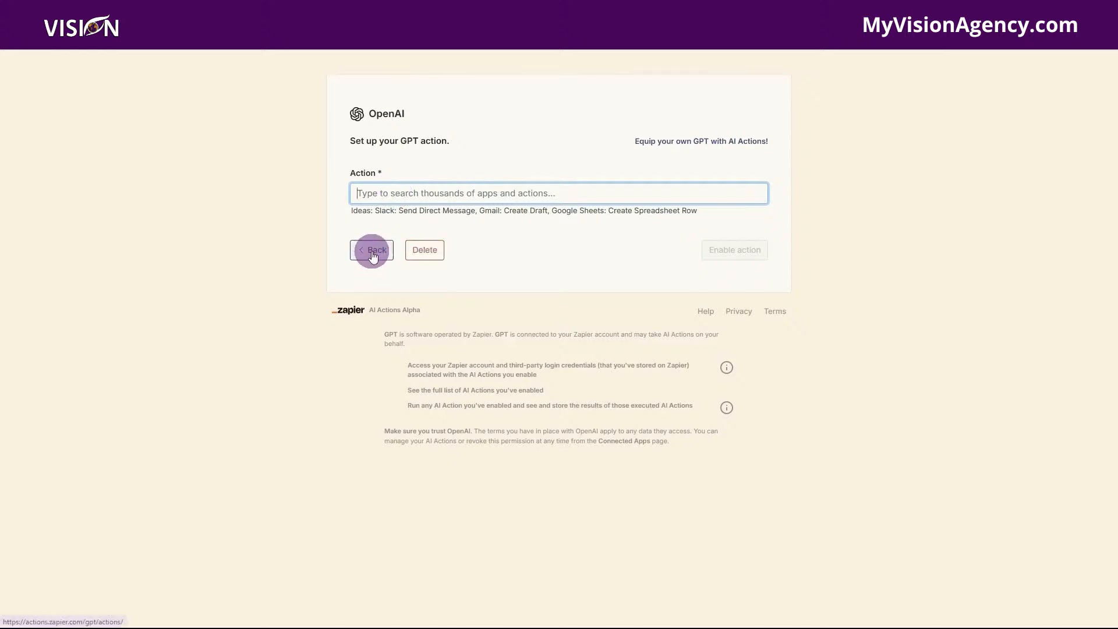
{"action": "left_click", "coordinate": [371, 250]}
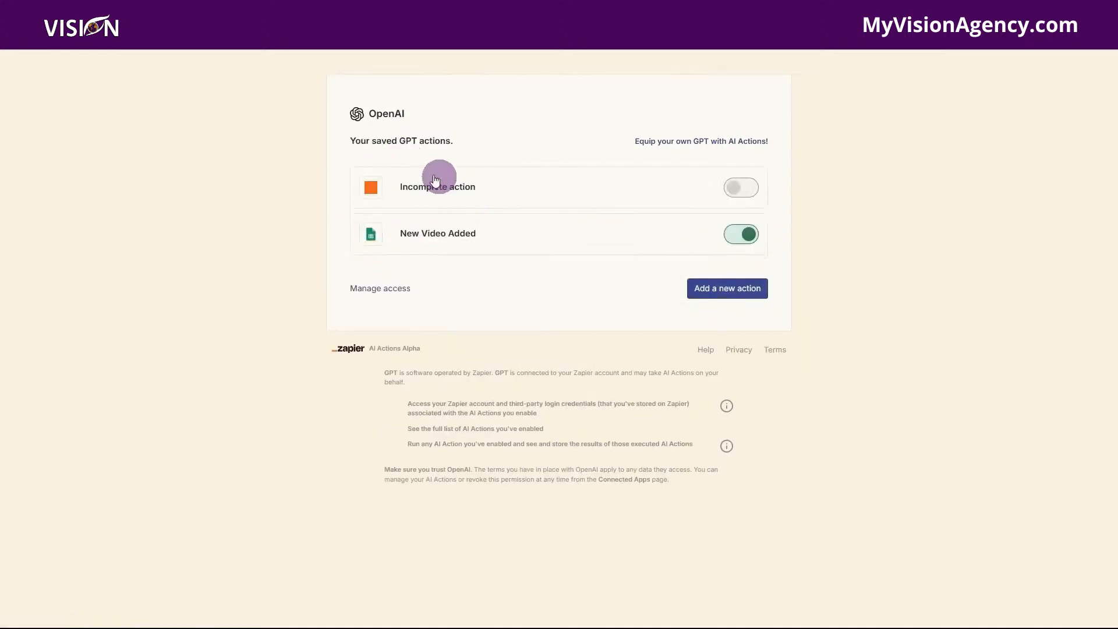
Step: Open the New Video Added action, compare its worksheet and fields with the YouTube Videos spreadsheet, look at the timezone options and finish
{"action": "left_click", "coordinate": [447, 236]}
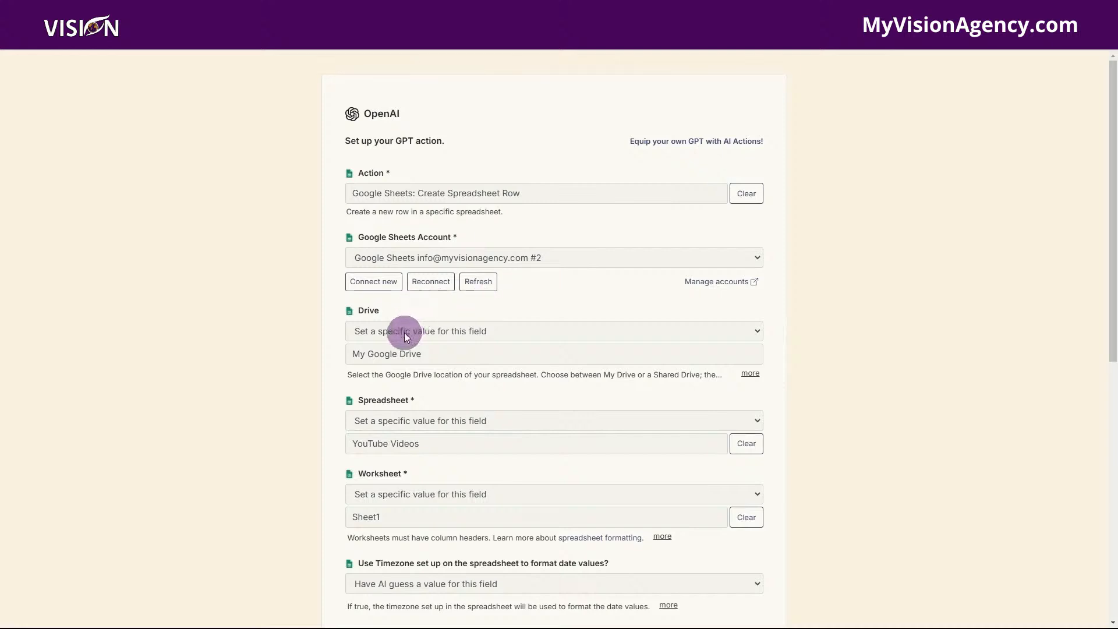
{"action": "scroll", "coordinate": [400, 329], "scroll_direction": "down", "scroll_amount": 2}
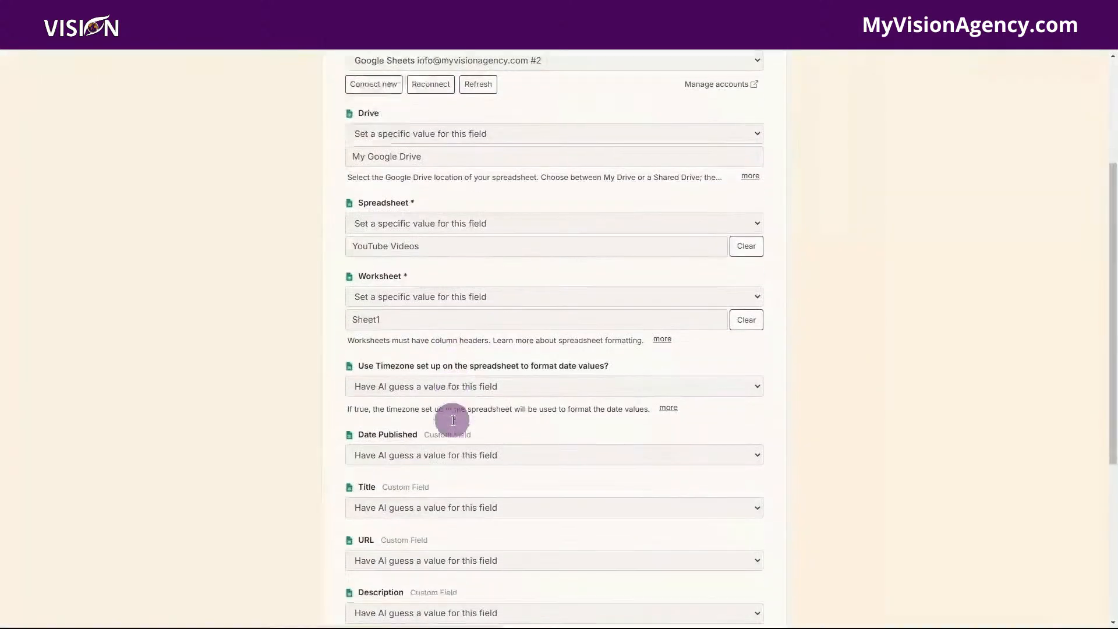
{"action": "scroll", "coordinate": [341, 249], "scroll_direction": "down", "scroll_amount": 1}
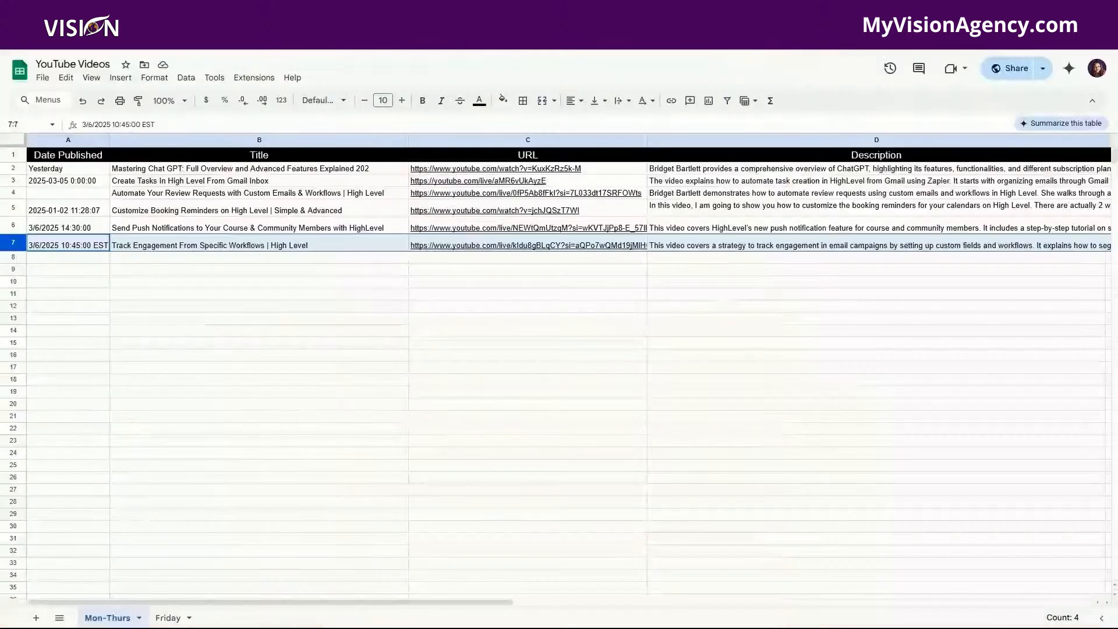
{"action": "left_click", "coordinate": [102, 617]}
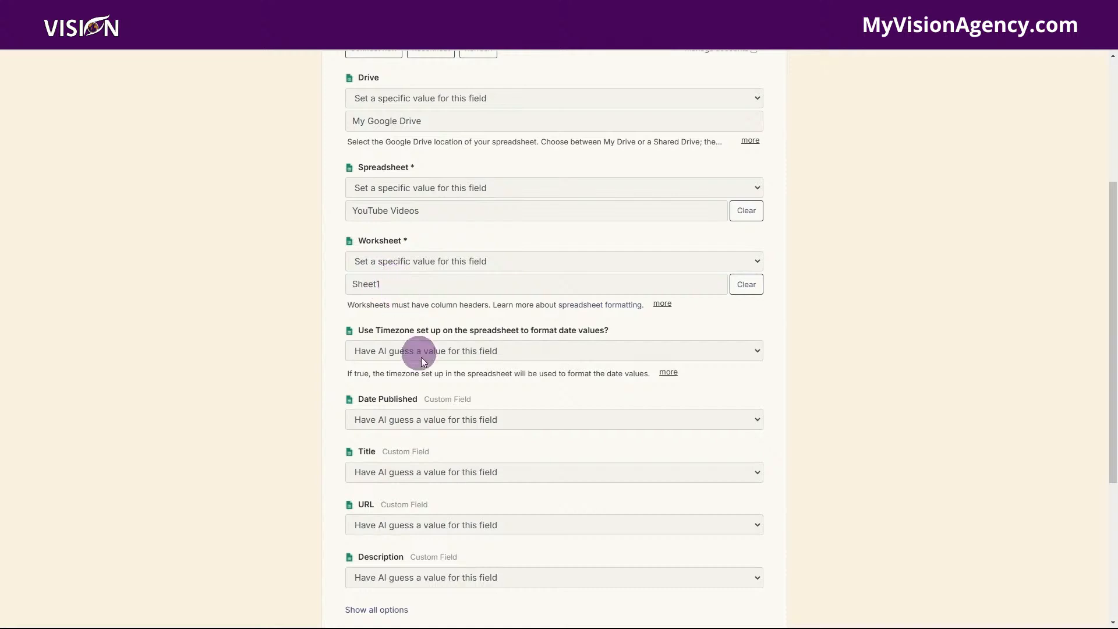
{"action": "scroll", "coordinate": [445, 355], "scroll_direction": "down", "scroll_amount": 2}
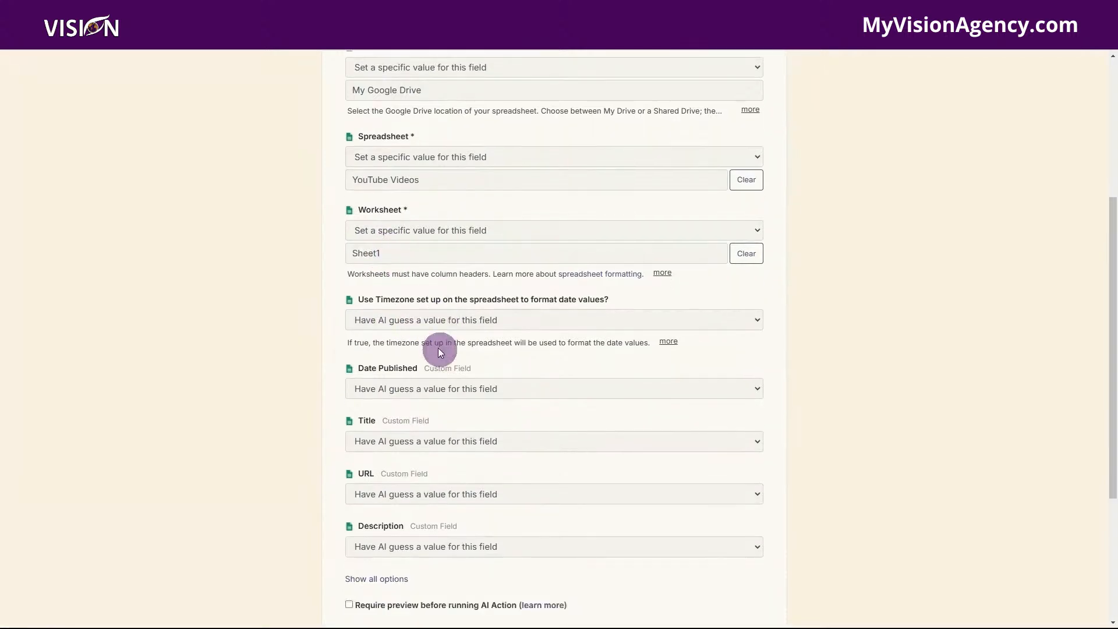
{"action": "left_click", "coordinate": [388, 234]}
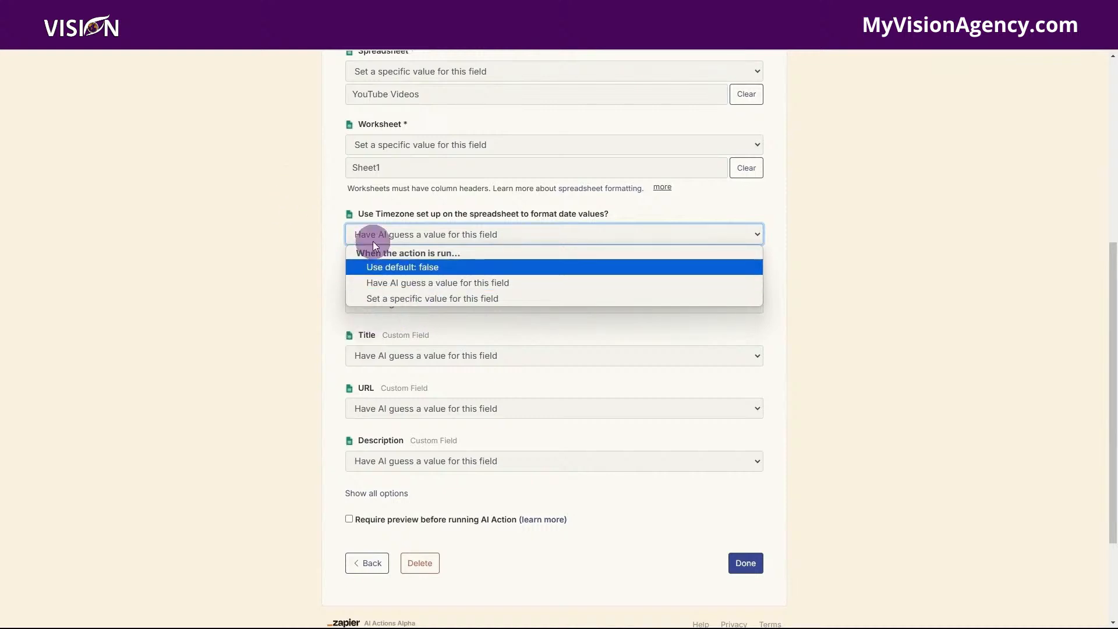
{"action": "left_click", "coordinate": [341, 195]}
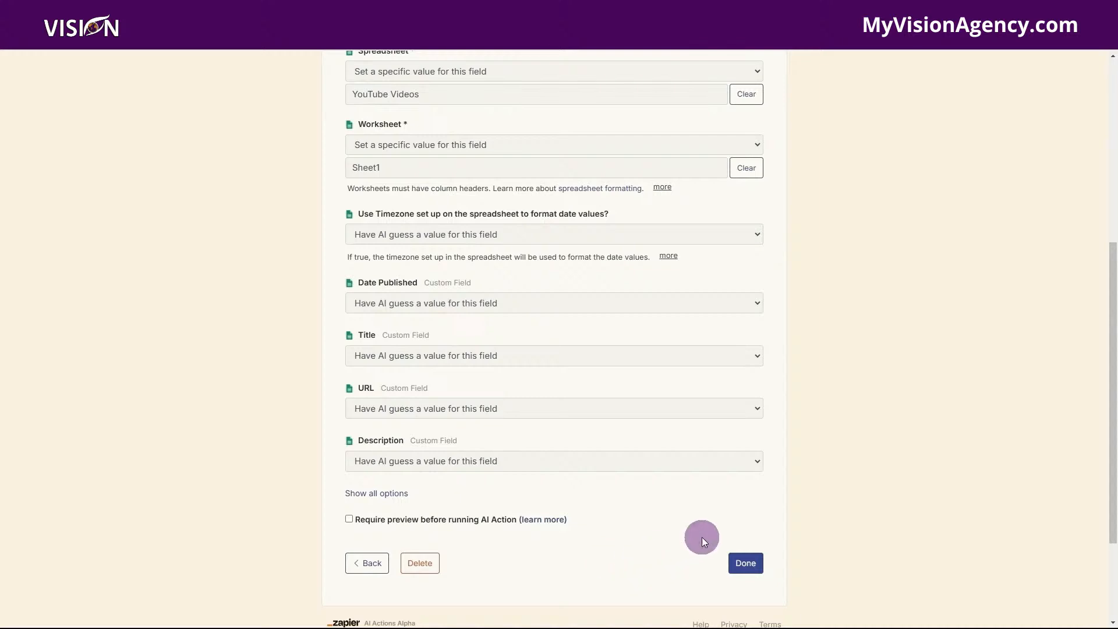
{"action": "left_click", "coordinate": [746, 560]}
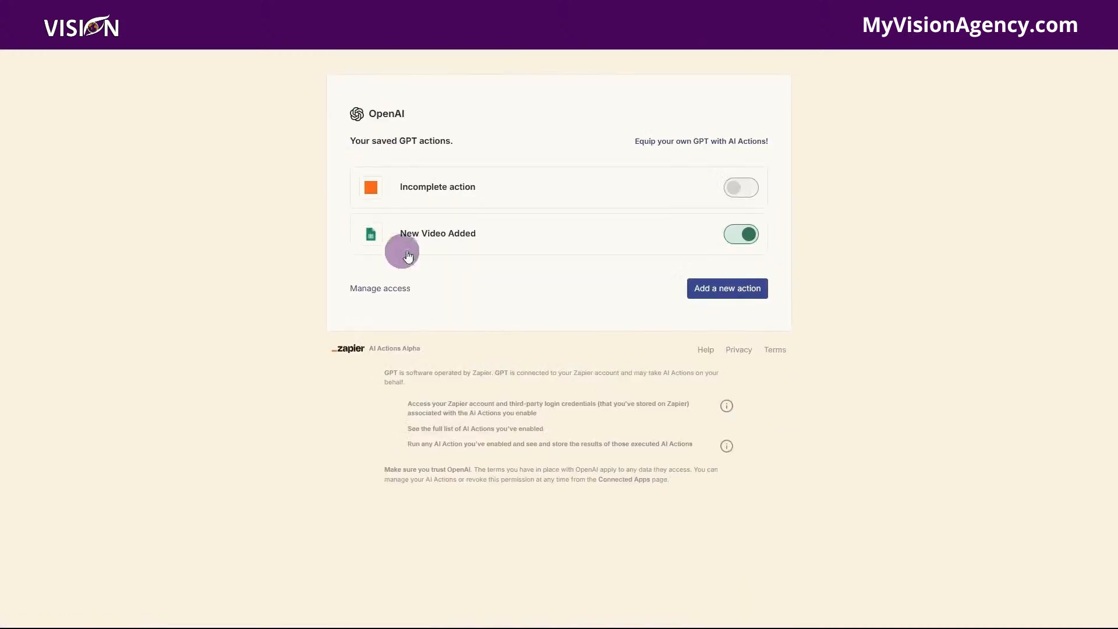
Step: Reopen the New Video Added action, select its web address and highlight the matching Configuration Link in the GPT's expanded instructions
{"action": "left_click", "coordinate": [424, 236]}
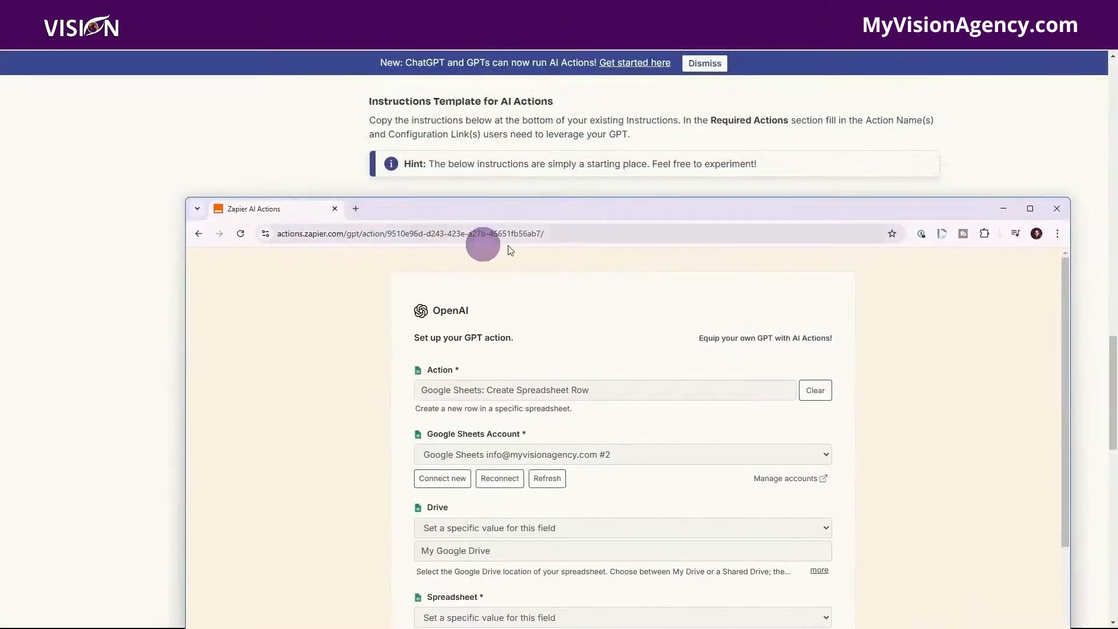
{"action": "left_click", "coordinate": [625, 235]}
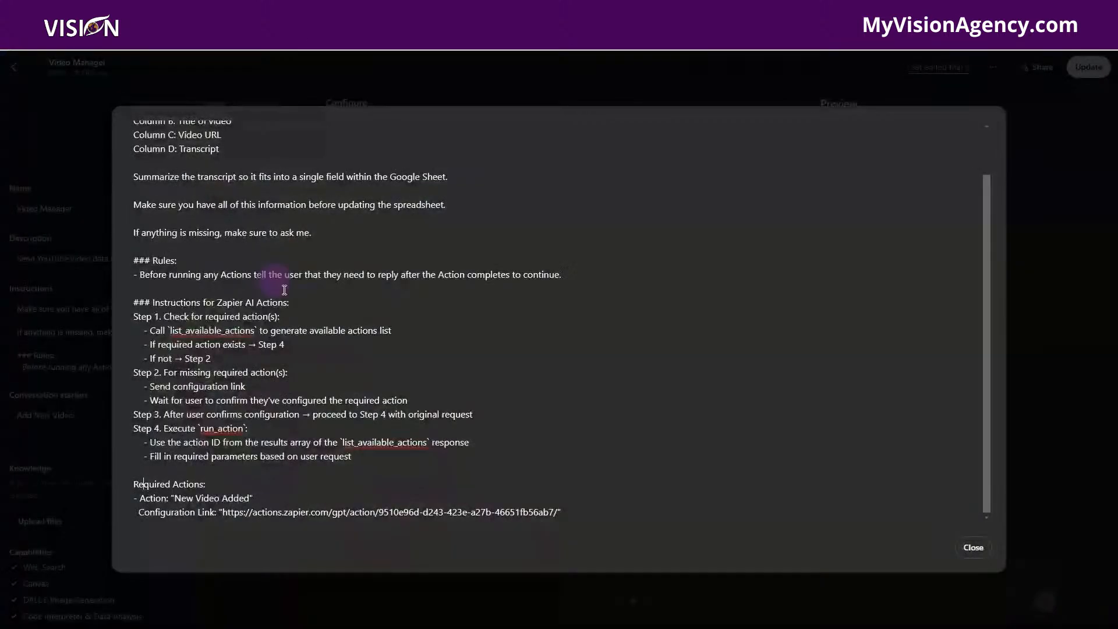
{"action": "left_click", "coordinate": [224, 515]}
{"action": "left_click_drag", "start_coordinate": [232, 516], "coordinate": [546, 511]}
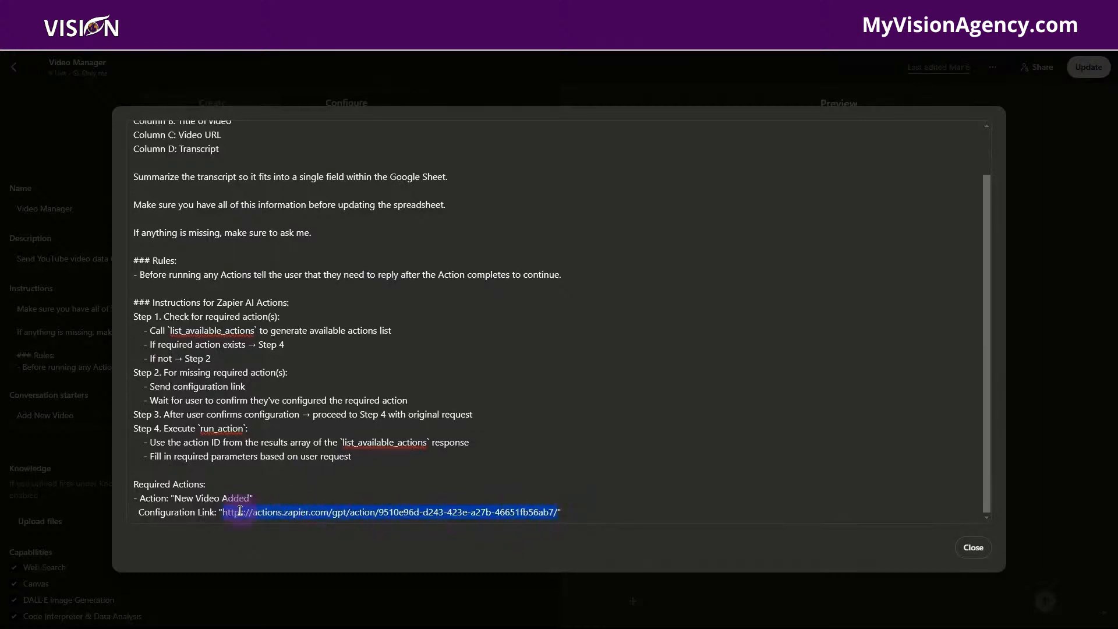
{"action": "left_click_drag", "start_coordinate": [557, 510], "coordinate": [576, 504]}
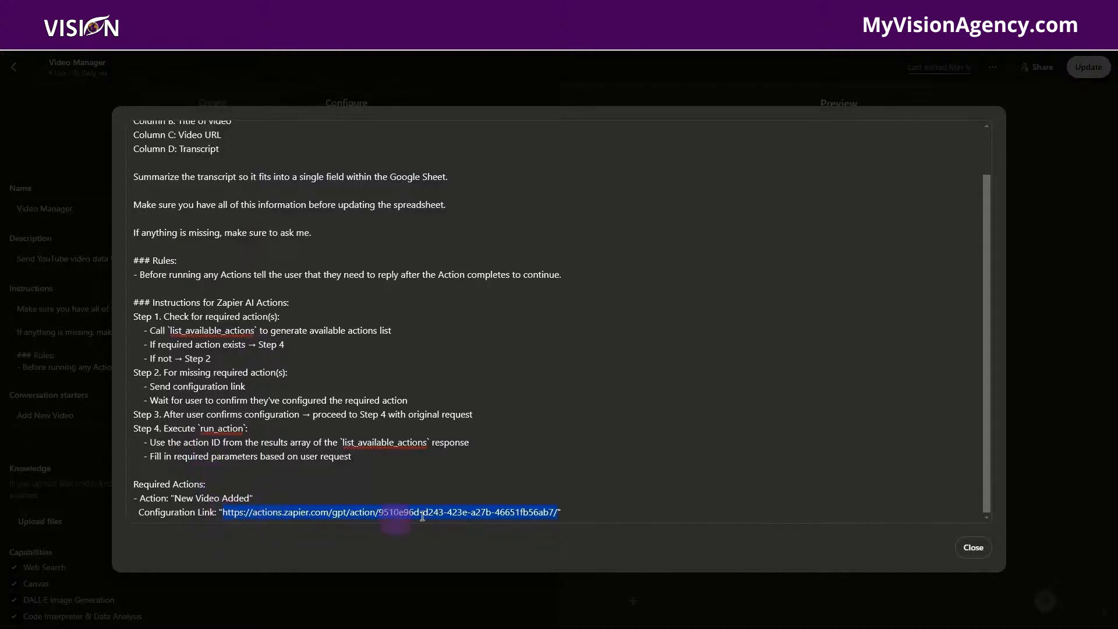
{"action": "left_click", "coordinate": [232, 85]}
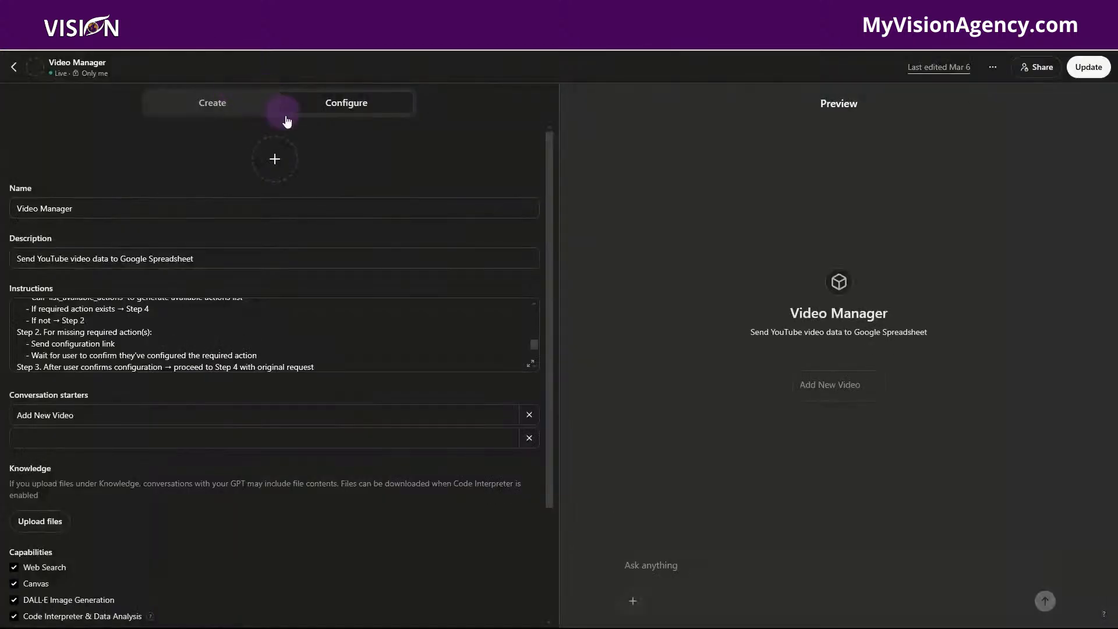
Step: Review the GPT's instructions from the column layout through the Required Actions, along with its capabilities and actions
{"action": "scroll", "coordinate": [332, 300], "scroll_direction": "up", "scroll_amount": 5}
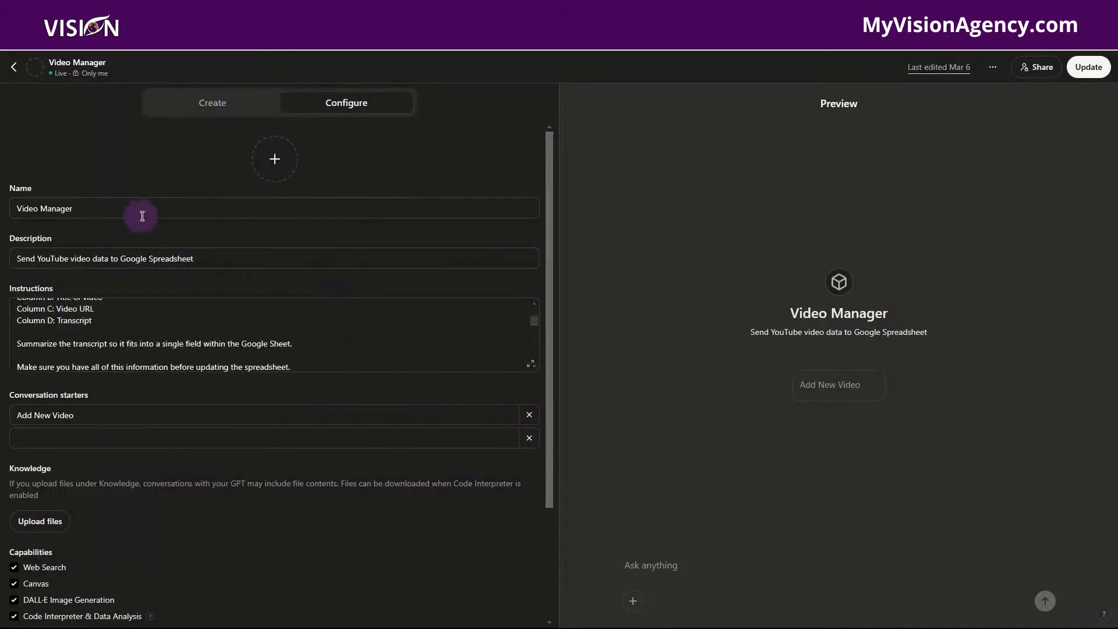
{"action": "scroll", "coordinate": [135, 204], "scroll_direction": "down", "scroll_amount": 1}
{"action": "scroll", "coordinate": [151, 245], "scroll_direction": "up", "scroll_amount": 1}
{"action": "scroll", "coordinate": [166, 306], "scroll_direction": "up", "scroll_amount": 3}
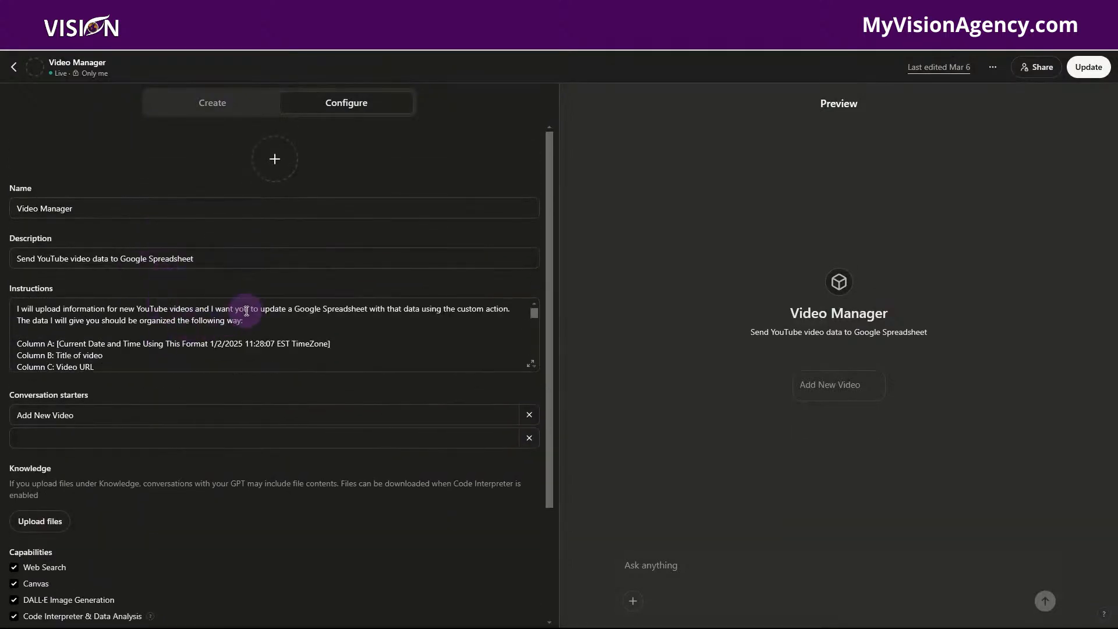
{"action": "scroll", "coordinate": [237, 332], "scroll_direction": "down", "scroll_amount": 5}
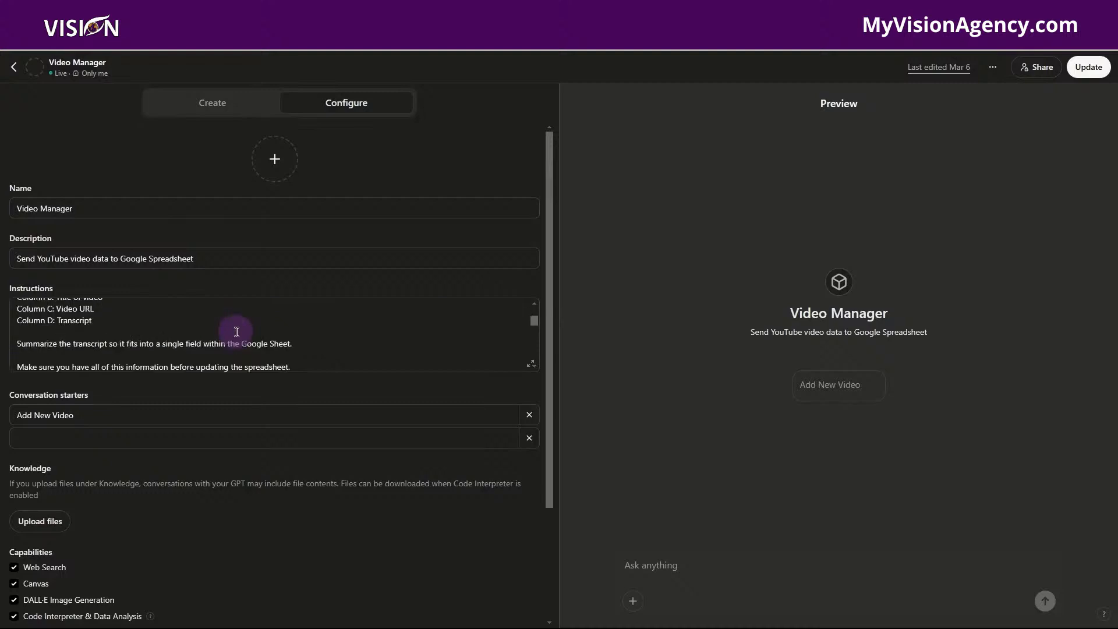
{"action": "scroll", "coordinate": [236, 333], "scroll_direction": "down", "scroll_amount": 1}
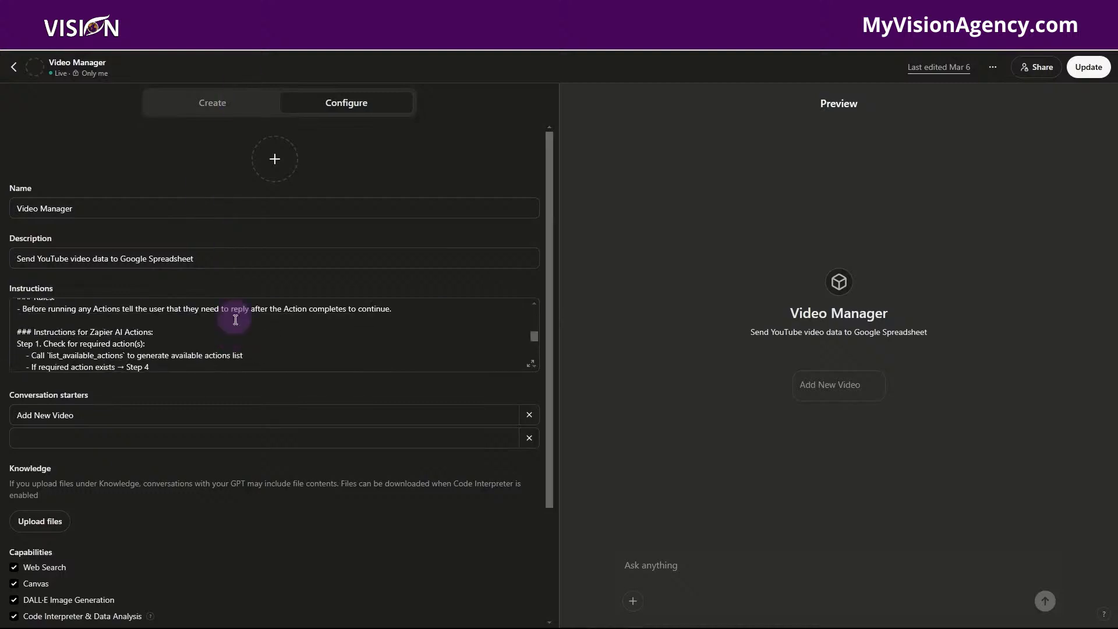
{"action": "scroll", "coordinate": [271, 346], "scroll_direction": "down", "scroll_amount": 1}
{"action": "scroll", "coordinate": [271, 346], "scroll_direction": "down", "scroll_amount": 5}
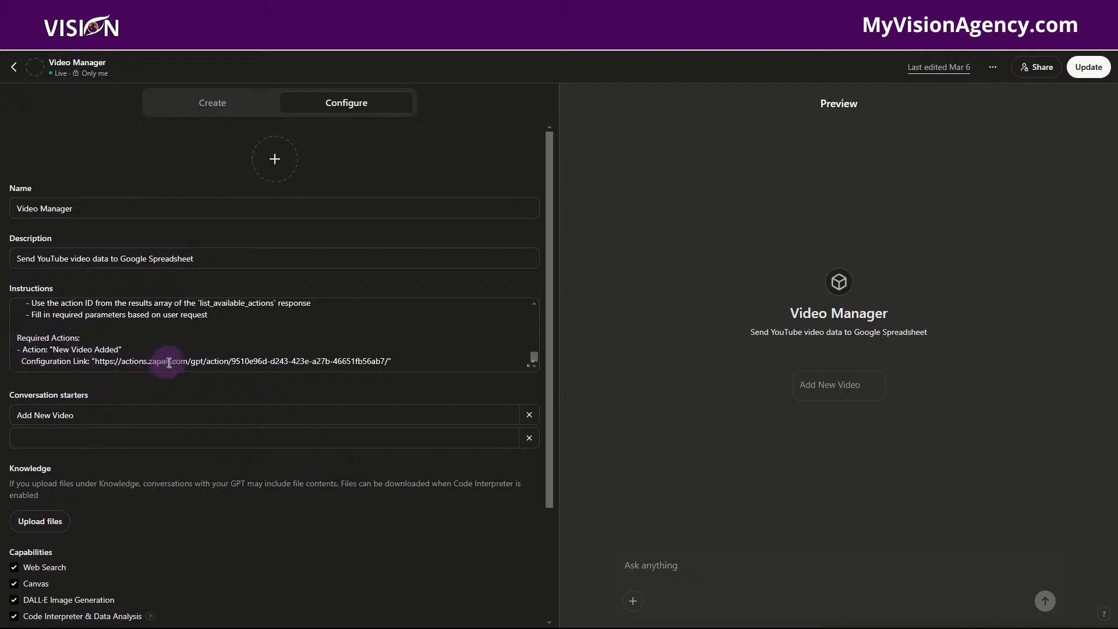
{"action": "scroll", "coordinate": [211, 465], "scroll_direction": "down", "scroll_amount": 3}
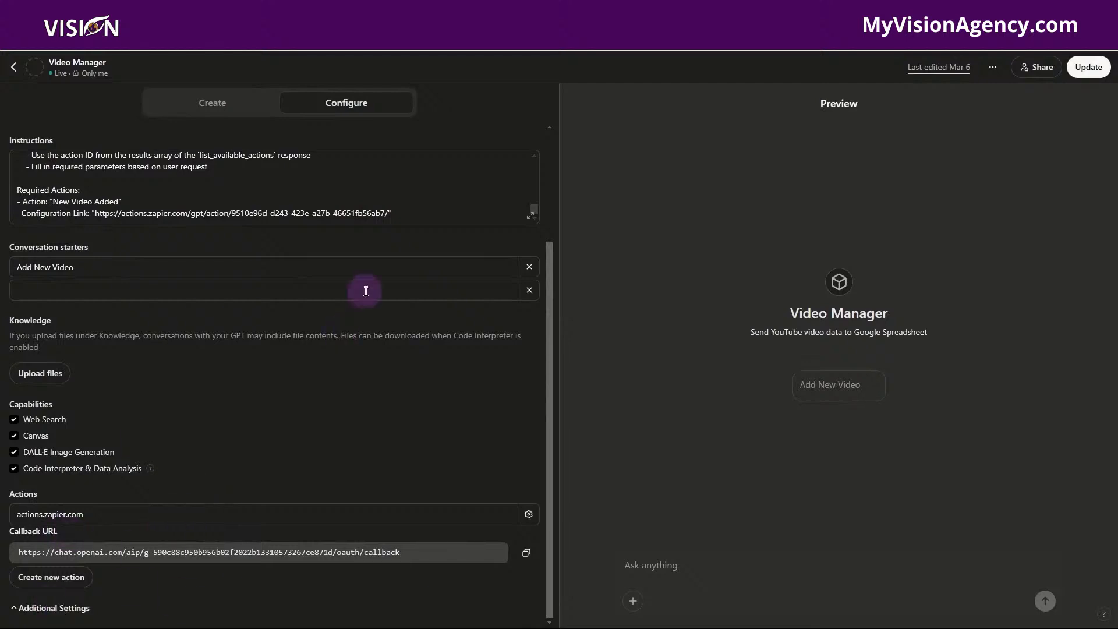
Step: Look at the actions.zapier.com action's authentication and schema settings and return to the GPT's configuration
{"action": "left_click", "coordinate": [352, 107]}
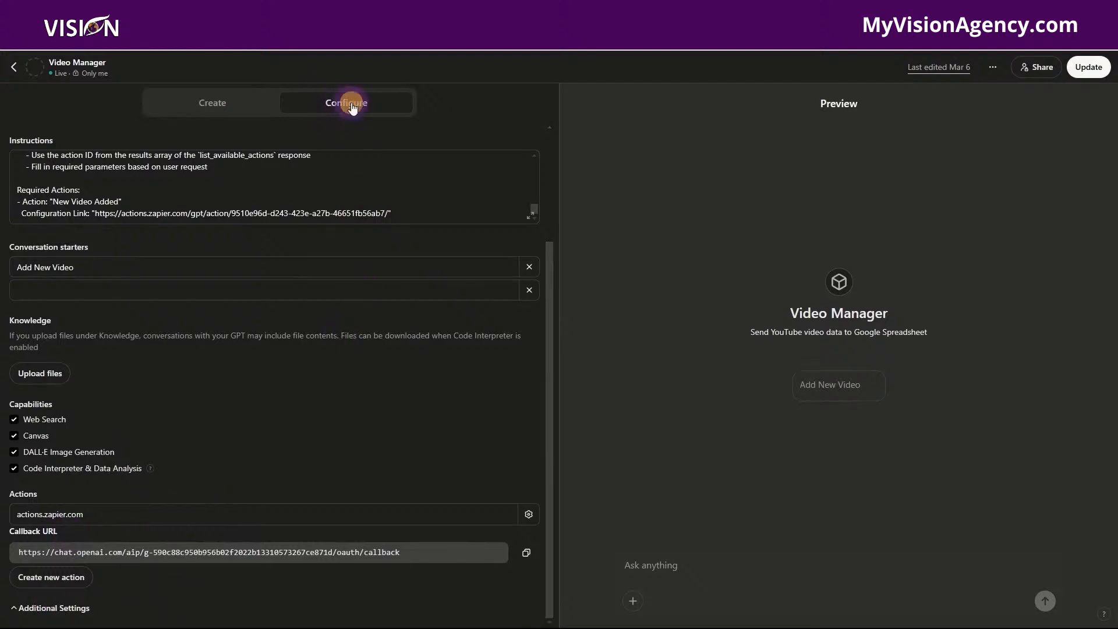
{"action": "left_click", "coordinate": [347, 99]}
{"action": "scroll", "coordinate": [284, 435], "scroll_direction": "up", "scroll_amount": 3}
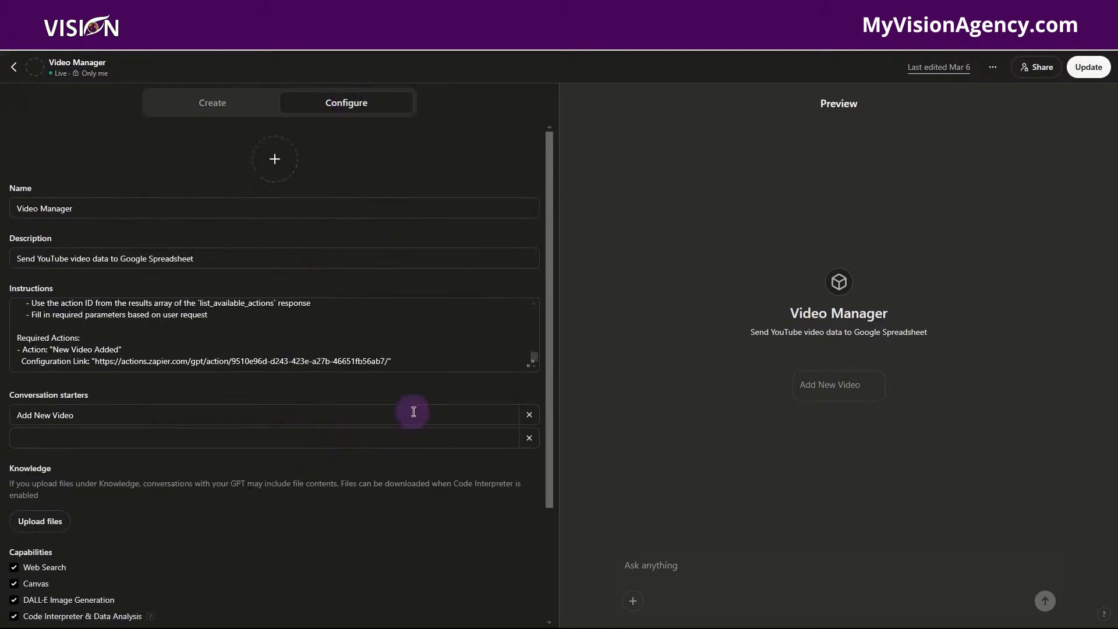
{"action": "scroll", "coordinate": [414, 412], "scroll_direction": "down", "scroll_amount": 3}
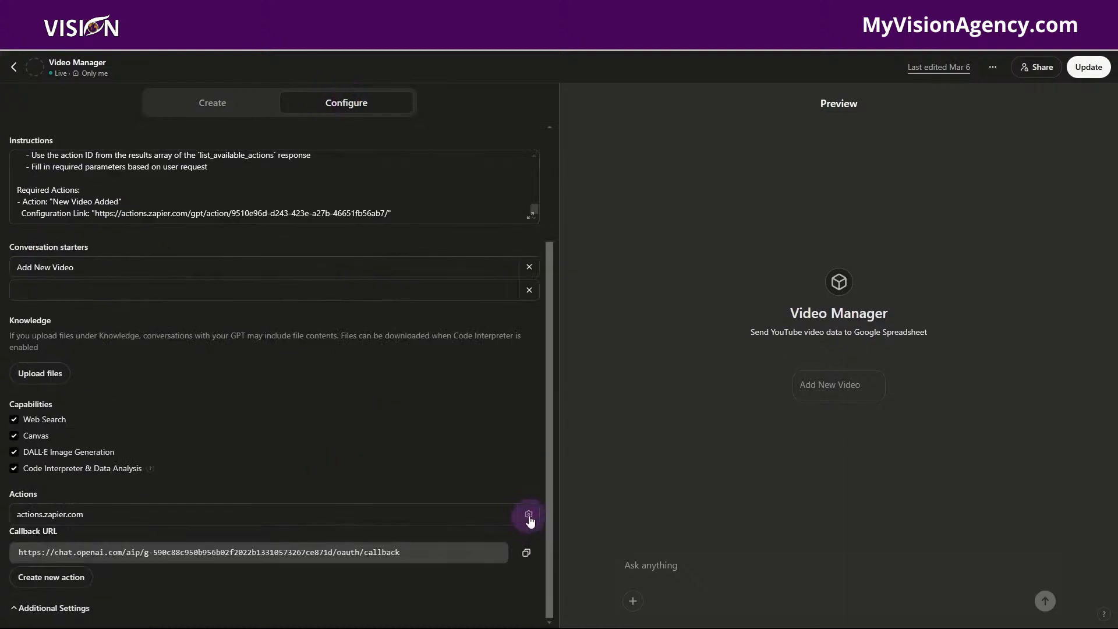
{"action": "left_click", "coordinate": [529, 515]}
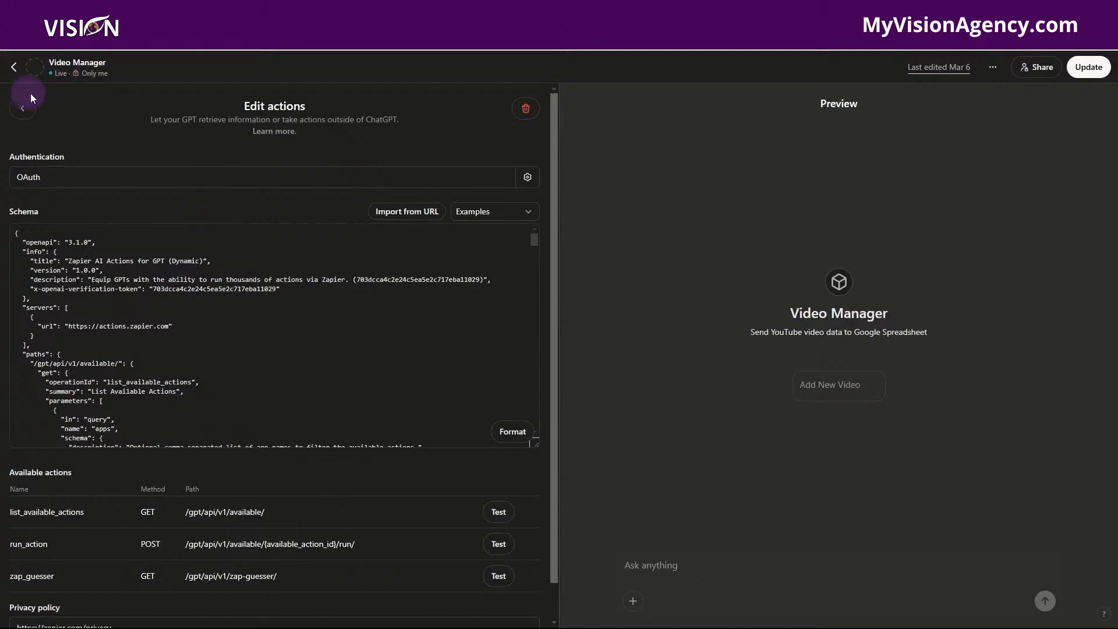
{"action": "left_click", "coordinate": [23, 107]}
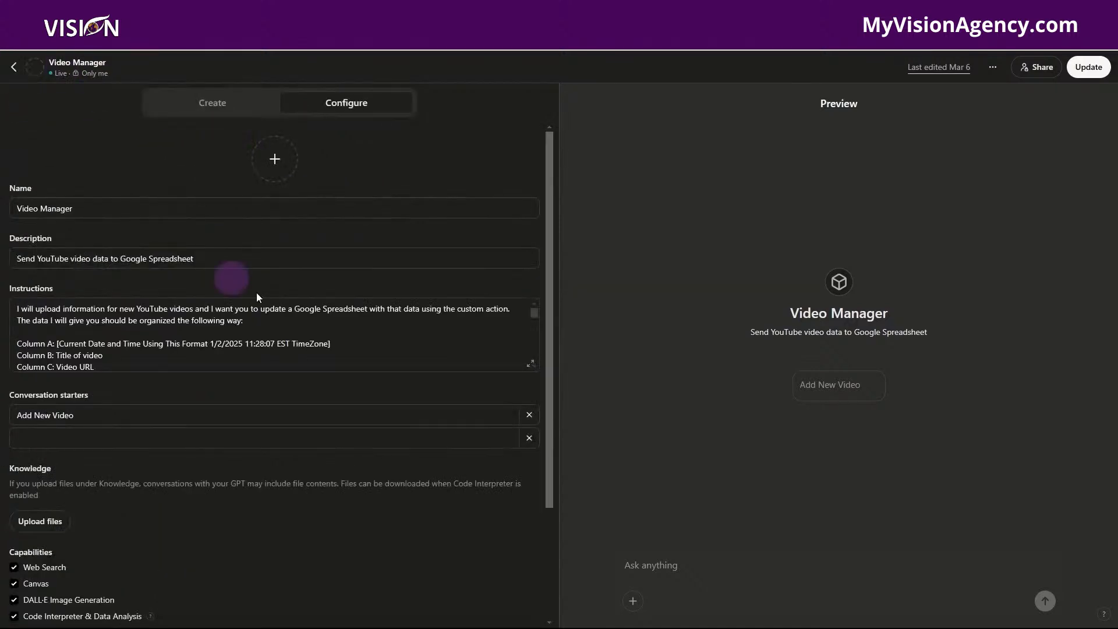
Step: Switch to the YouTube channel, open the past live stream on creating payment links with auto-applied coupons and copy its title
{"action": "left_click", "coordinate": [673, 570]}
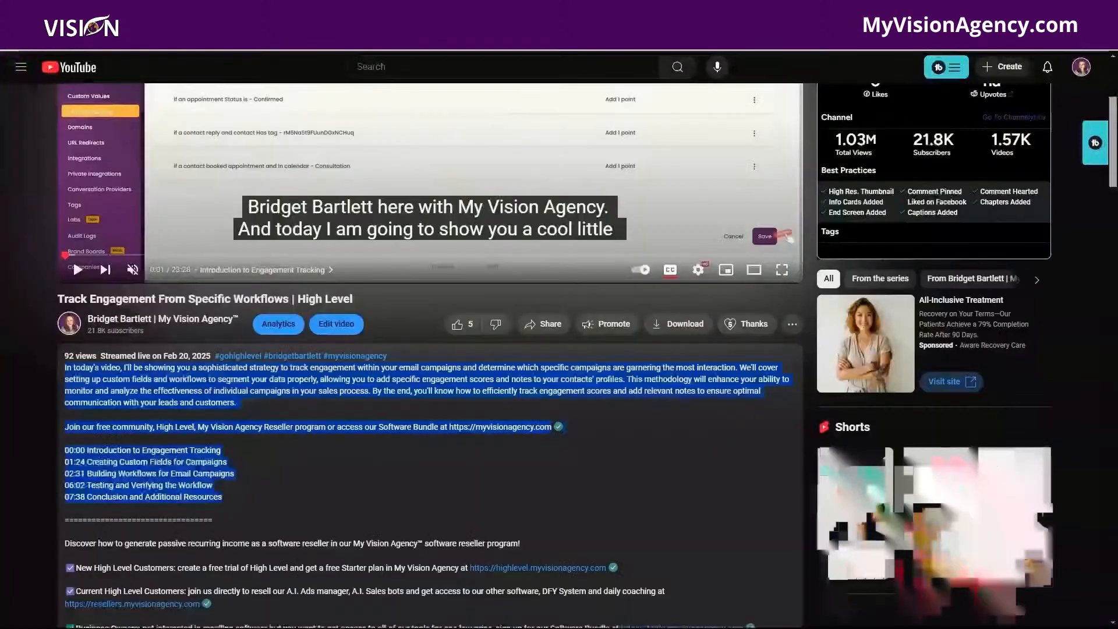
{"action": "scroll", "coordinate": [391, 467], "scroll_direction": "down", "scroll_amount": 3}
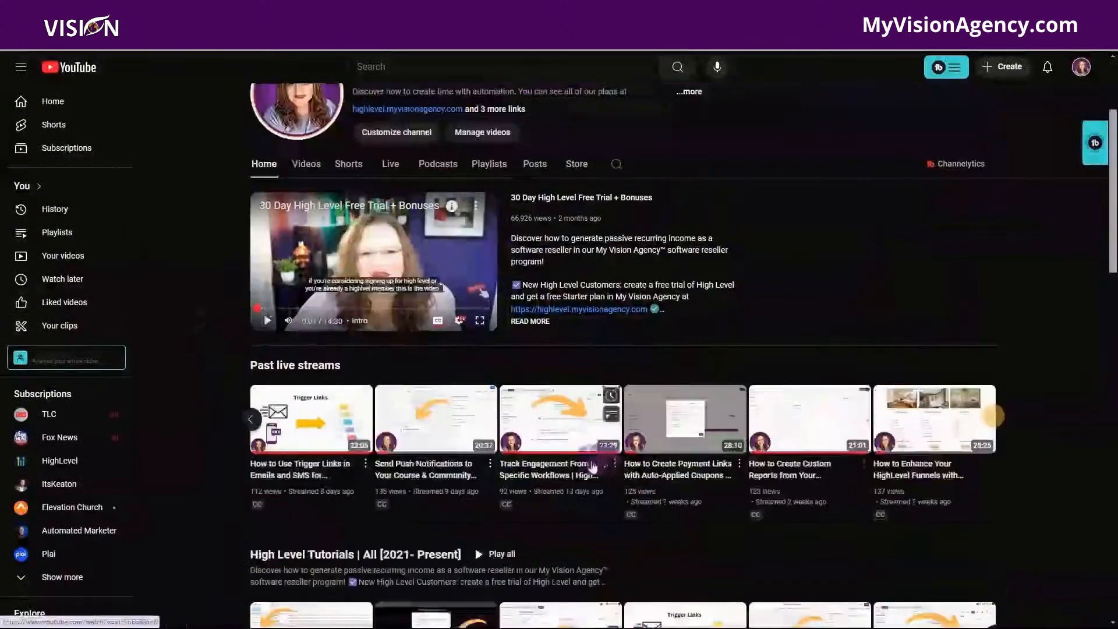
{"action": "left_click", "coordinate": [672, 469]}
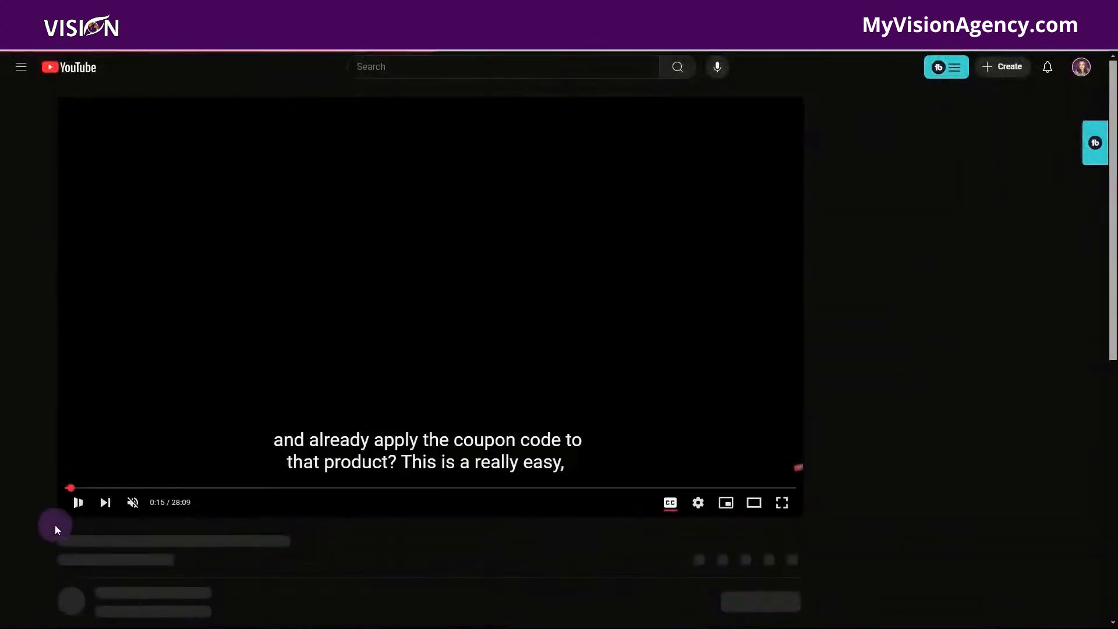
{"action": "left_click_drag", "start_coordinate": [56, 531], "coordinate": [453, 532]}
{"action": "key", "text": "ctrl+c"}
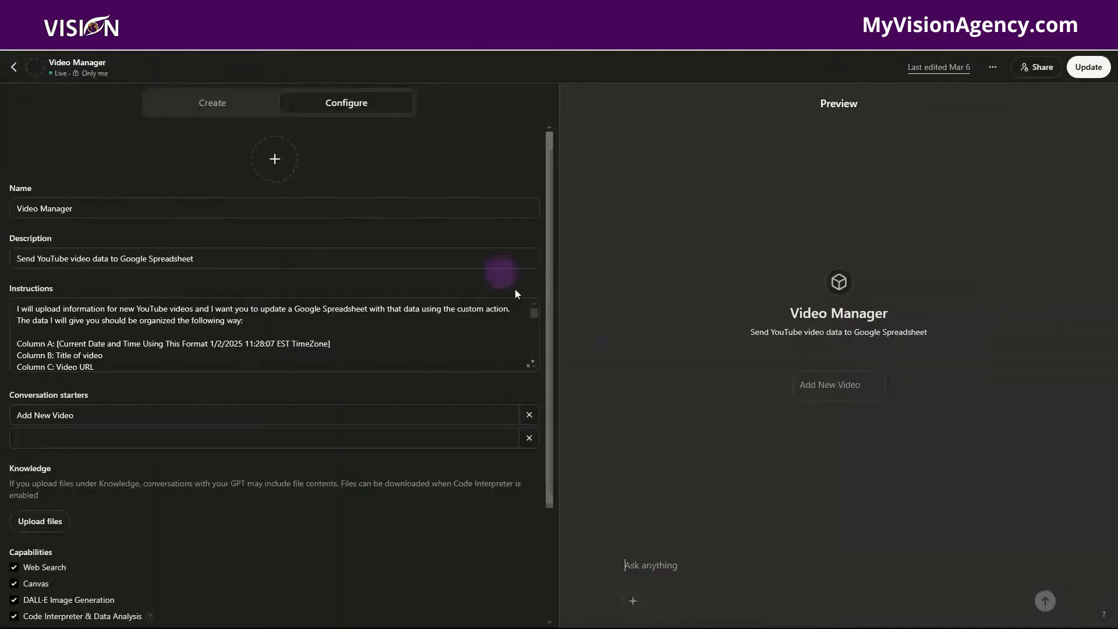
Step: Test the Add New Video starter in the preview, set Column D to Description in the GPT's instructions and update the GPT
{"action": "left_click", "coordinate": [833, 383]}
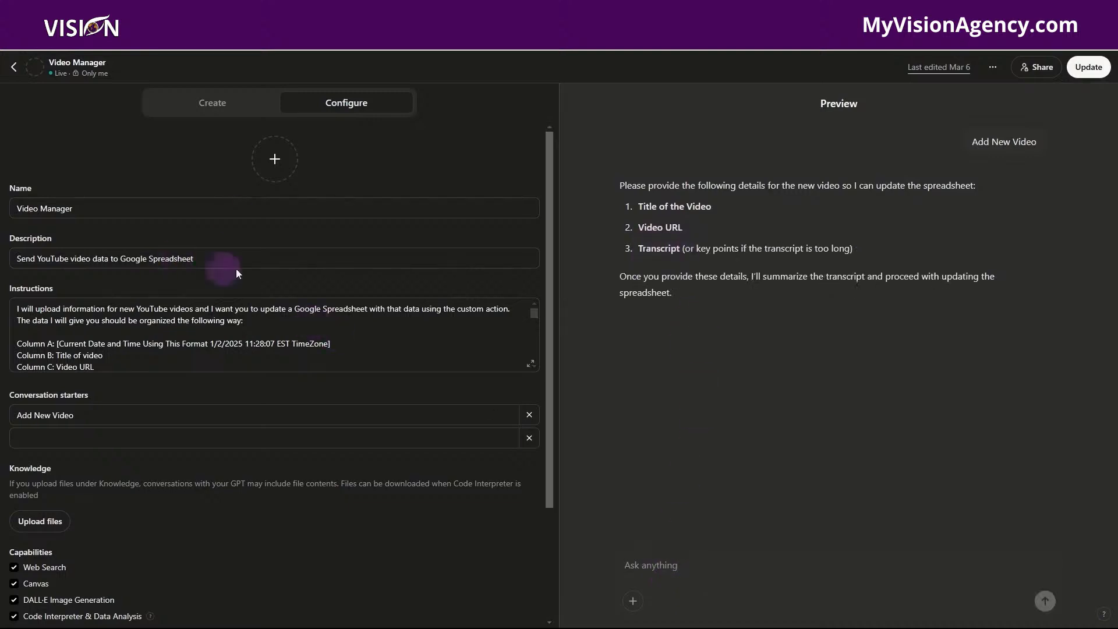
{"action": "scroll", "coordinate": [150, 350], "scroll_direction": "down", "scroll_amount": 3}
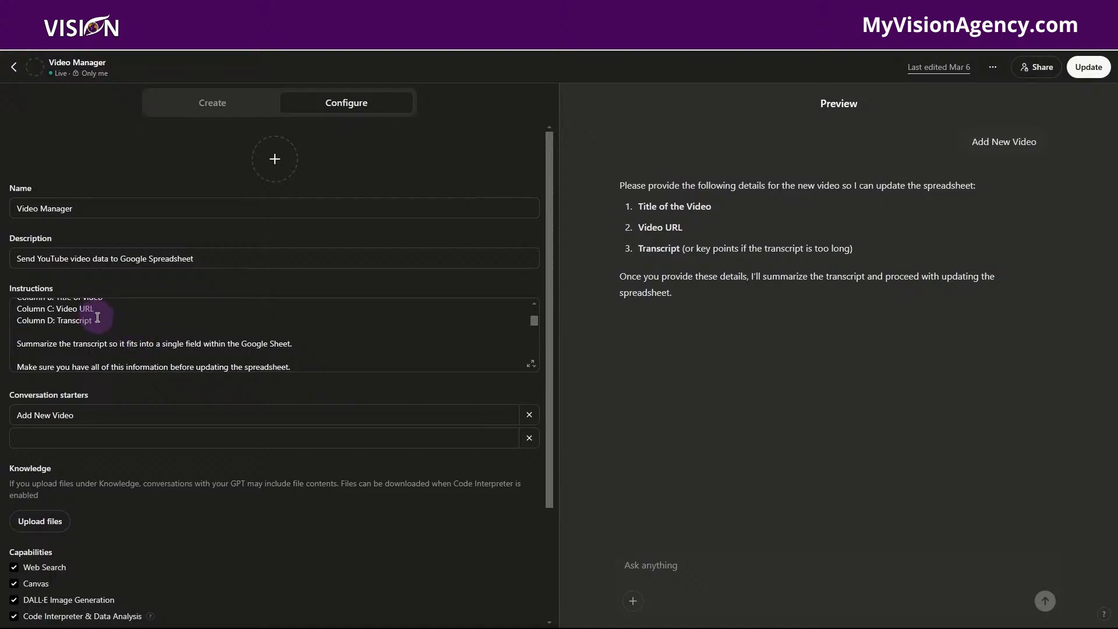
{"action": "left_click", "coordinate": [95, 320]}
{"action": "double_click", "coordinate": [95, 320]}
{"action": "type", "text": "Description"}
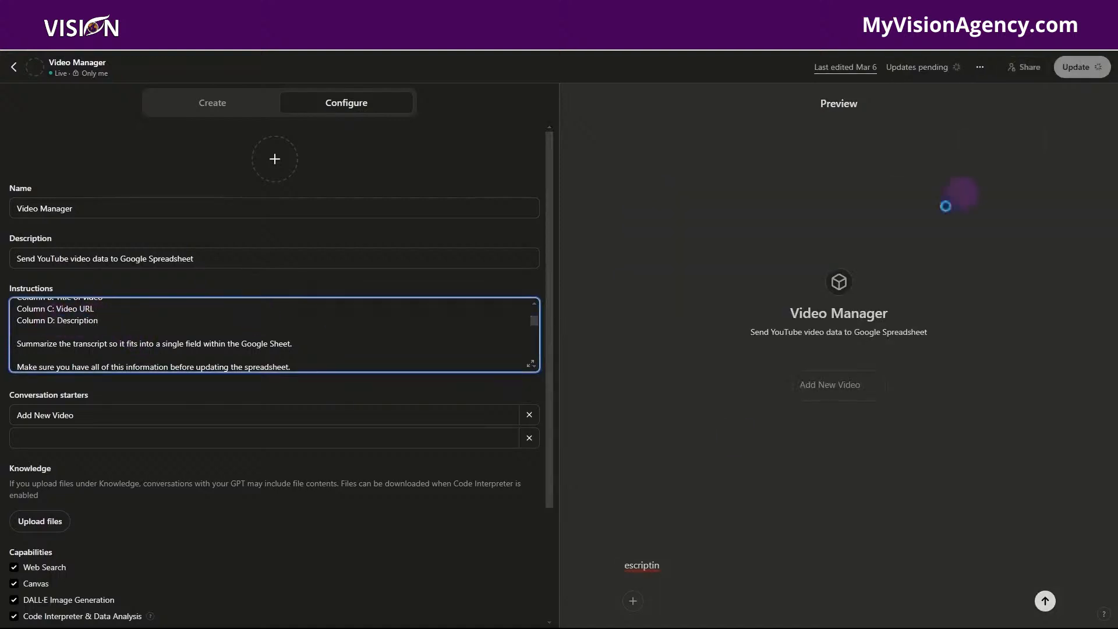
{"action": "left_click", "coordinate": [1088, 68]}
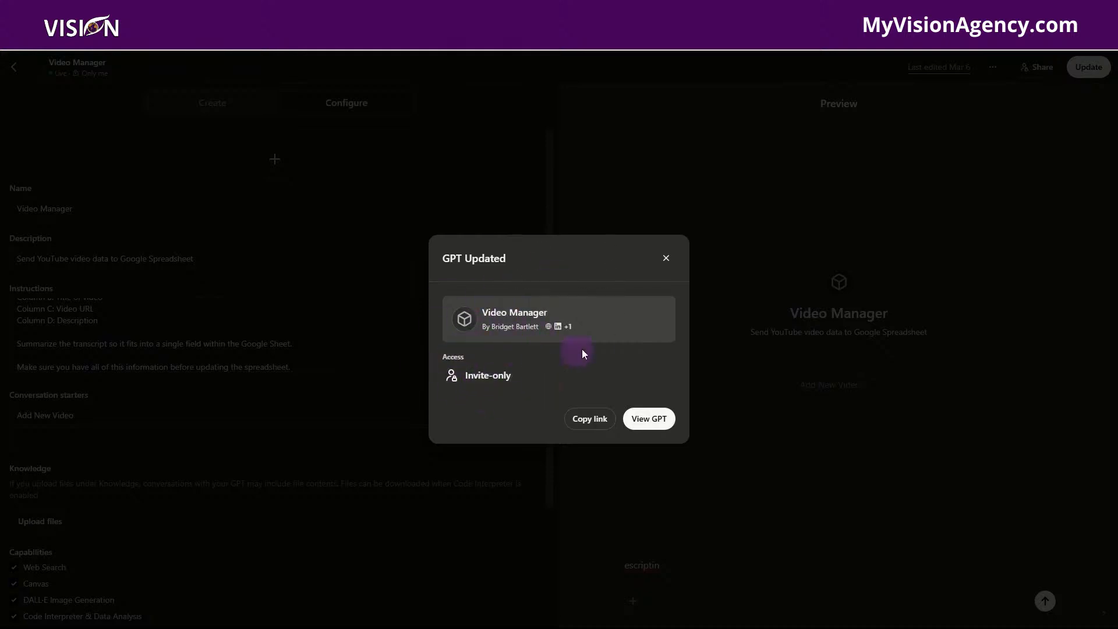
Step: View the updated Video Manager GPT, start Add New Video and enter the copied video title on the message's first line
{"action": "left_click", "coordinate": [647, 424]}
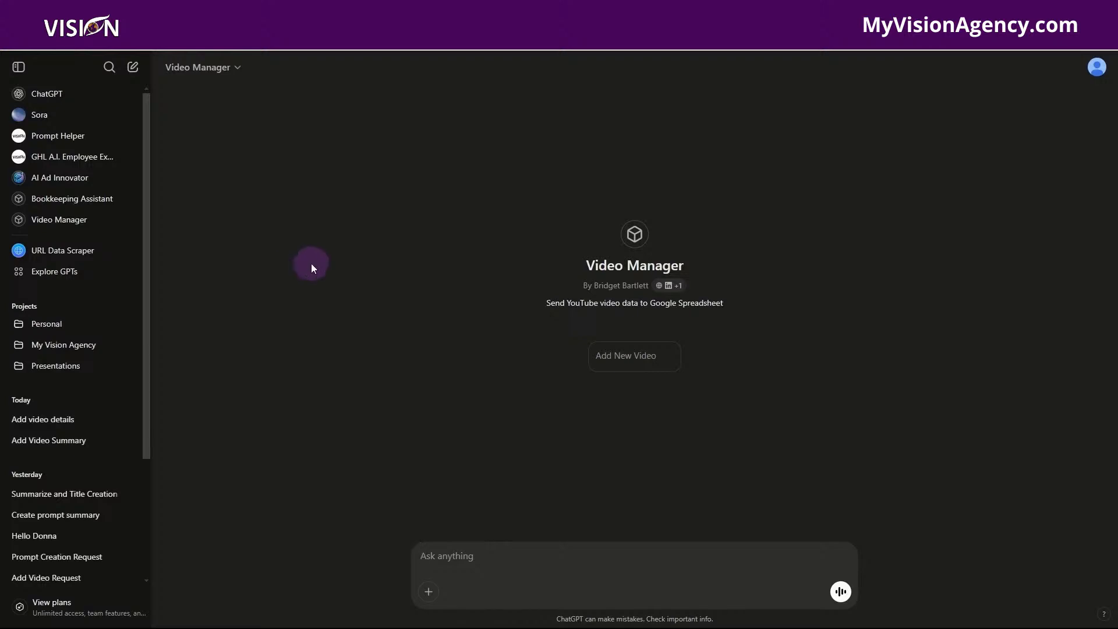
{"action": "left_click", "coordinate": [644, 359]}
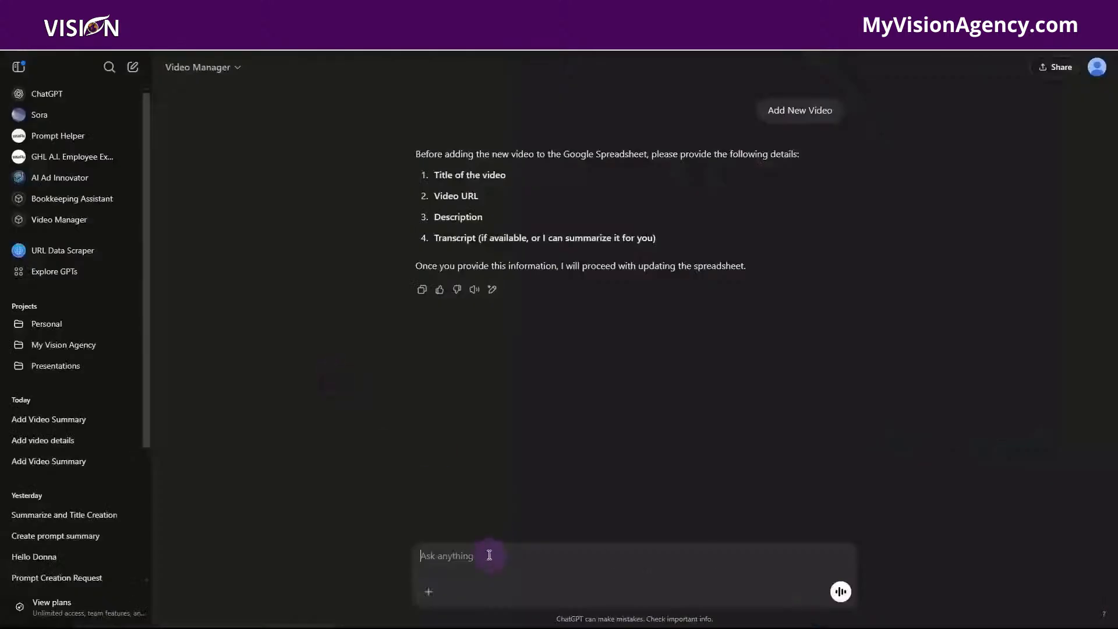
{"action": "key", "text": "ctrl+v"}
{"action": "key", "text": "shift+Return"}
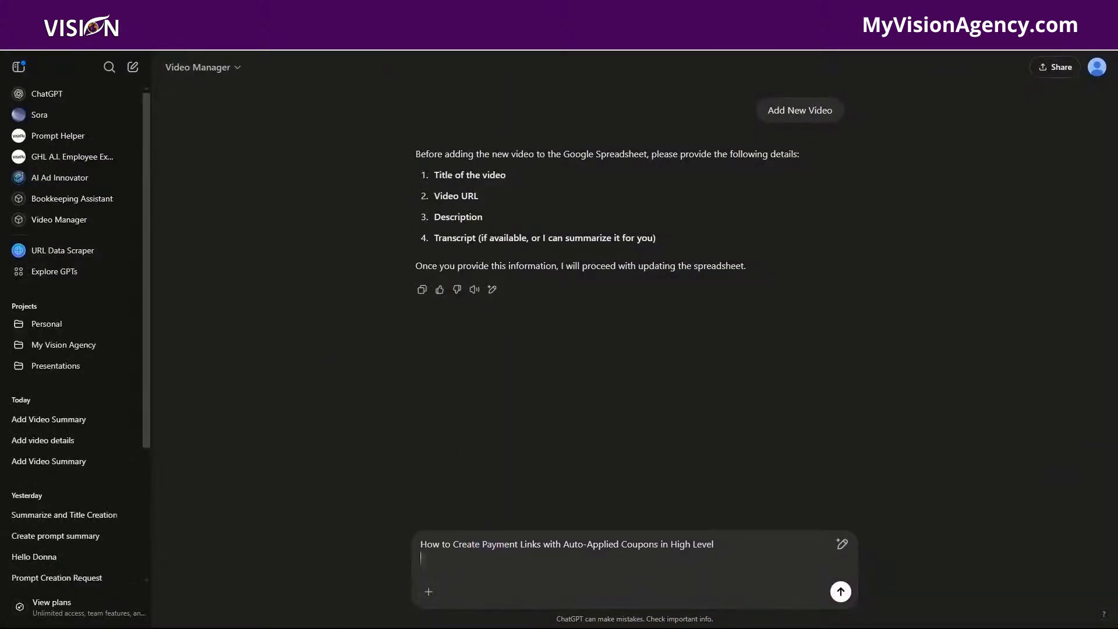
Step: Copy the payment links live stream's share link from YouTube and add it below the title in the GPT message
{"action": "key", "text": "alt+Tab"}
{"action": "left_click", "coordinate": [542, 556]}
{"action": "left_click", "coordinate": [671, 400]}
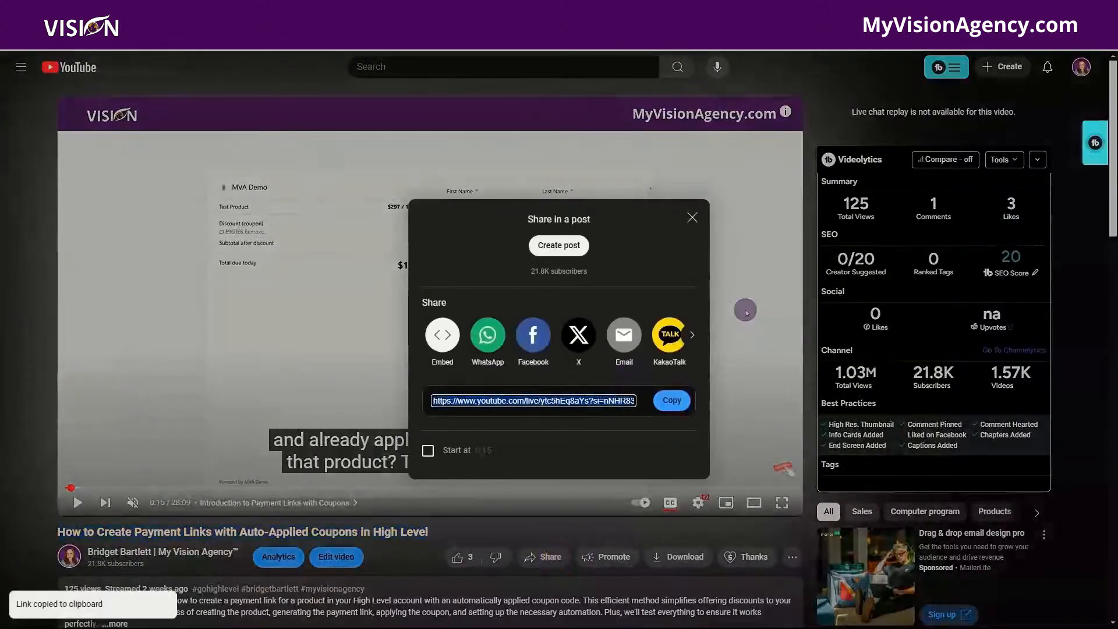
{"action": "key", "text": "alt+Tab"}
{"action": "key", "text": "ctrl+v"}
{"action": "key", "text": "shift+Return"}
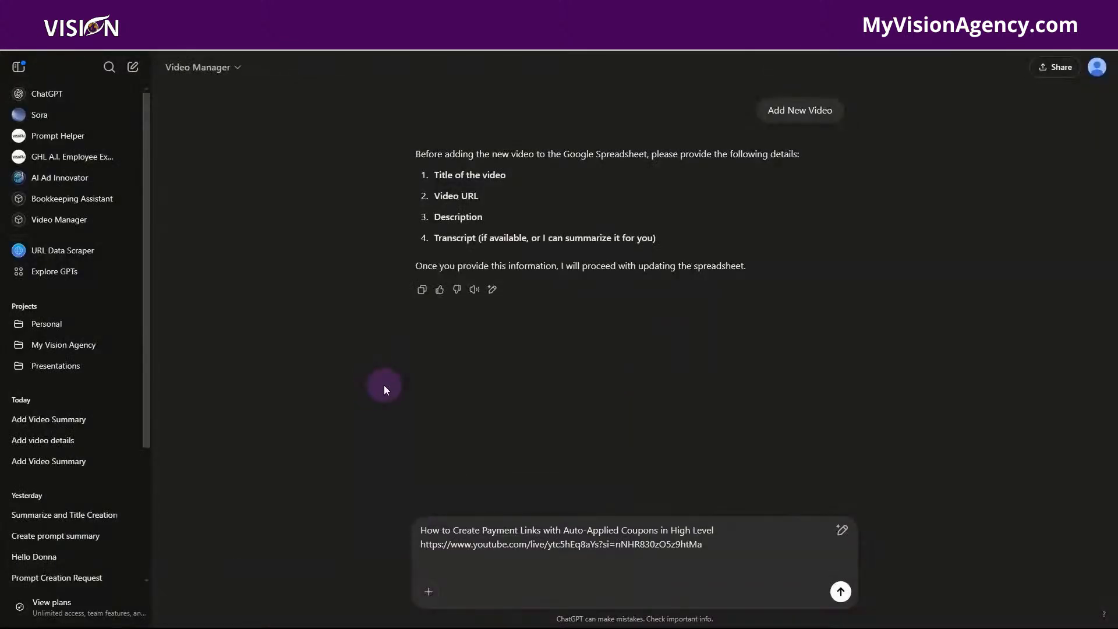
Step: Copy the video's full YouTube description into the GPT message below the link and remove the promotional lines before the 00:00 chapter
{"action": "key", "text": "alt+Tab"}
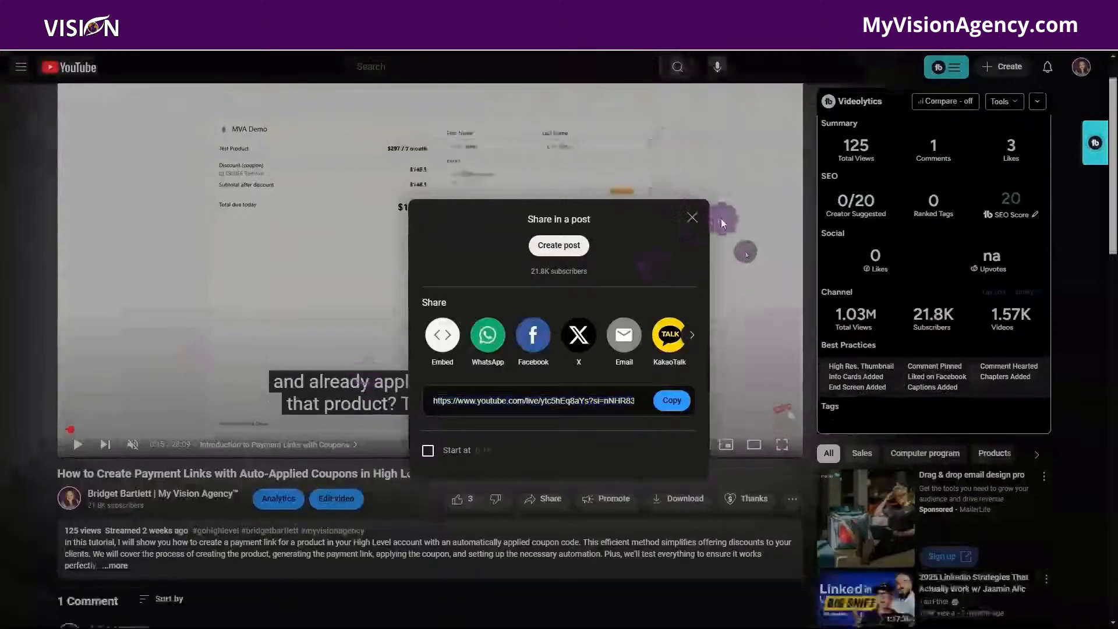
{"action": "left_click", "coordinate": [691, 218]}
{"action": "scroll", "coordinate": [162, 428], "scroll_direction": "down", "scroll_amount": 4}
{"action": "left_click", "coordinate": [116, 332]}
{"action": "left_click_drag", "start_coordinate": [65, 309], "coordinate": [281, 497]}
{"action": "key", "text": "ctrl+c"}
{"action": "key", "text": "alt+Tab"}
{"action": "key", "text": "ctrl+v"}
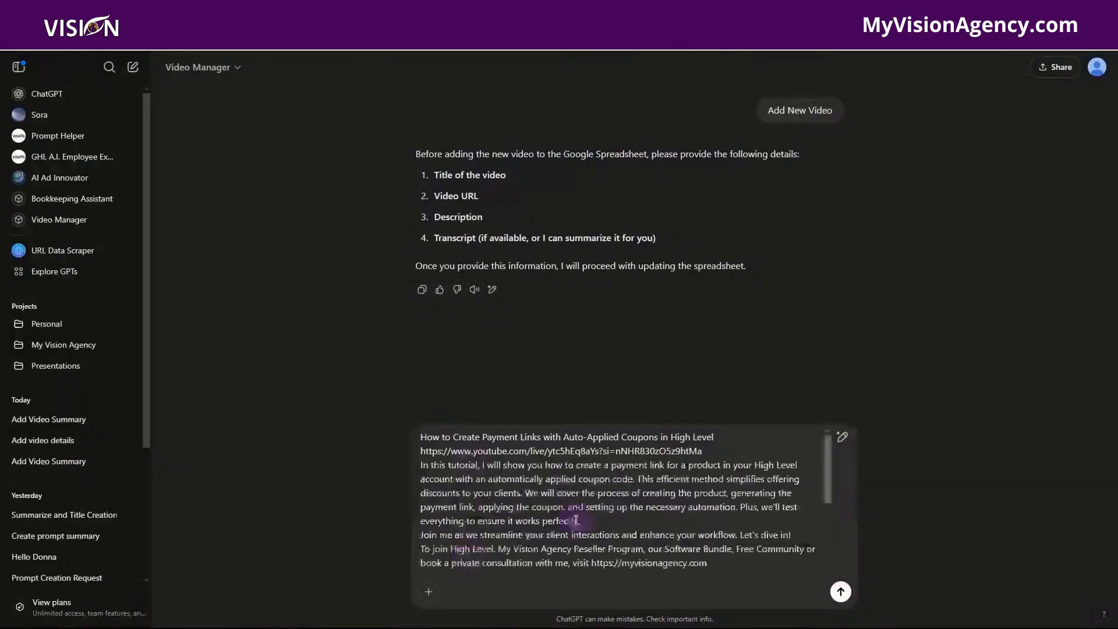
{"action": "left_click_drag", "start_coordinate": [425, 532], "coordinate": [720, 534]}
{"action": "key", "text": "BackSpace"}
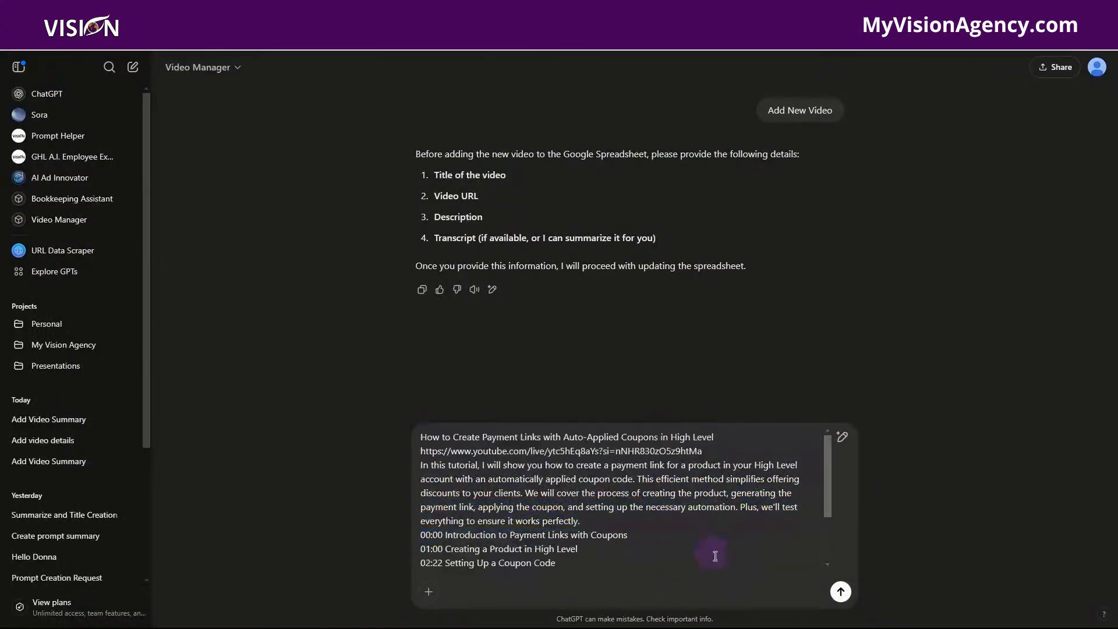
Step: Send the video details, allow the actions.zapier.com request and select row 8 in the YouTube Videos sheet
{"action": "left_click", "coordinate": [840, 591]}
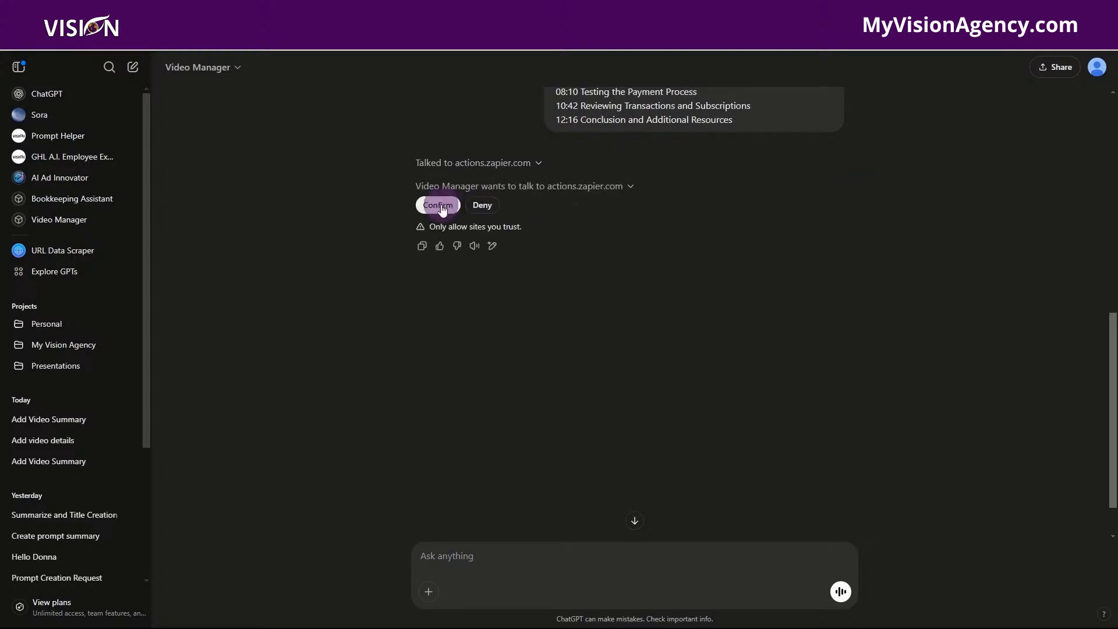
{"action": "left_click", "coordinate": [439, 205]}
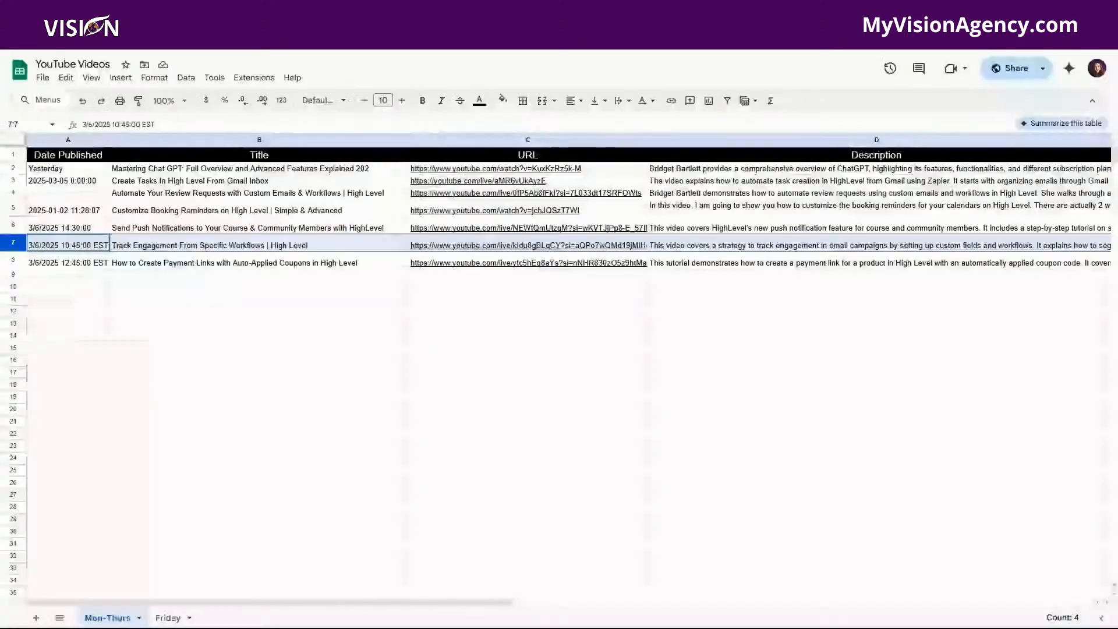
{"action": "left_click", "coordinate": [13, 263]}
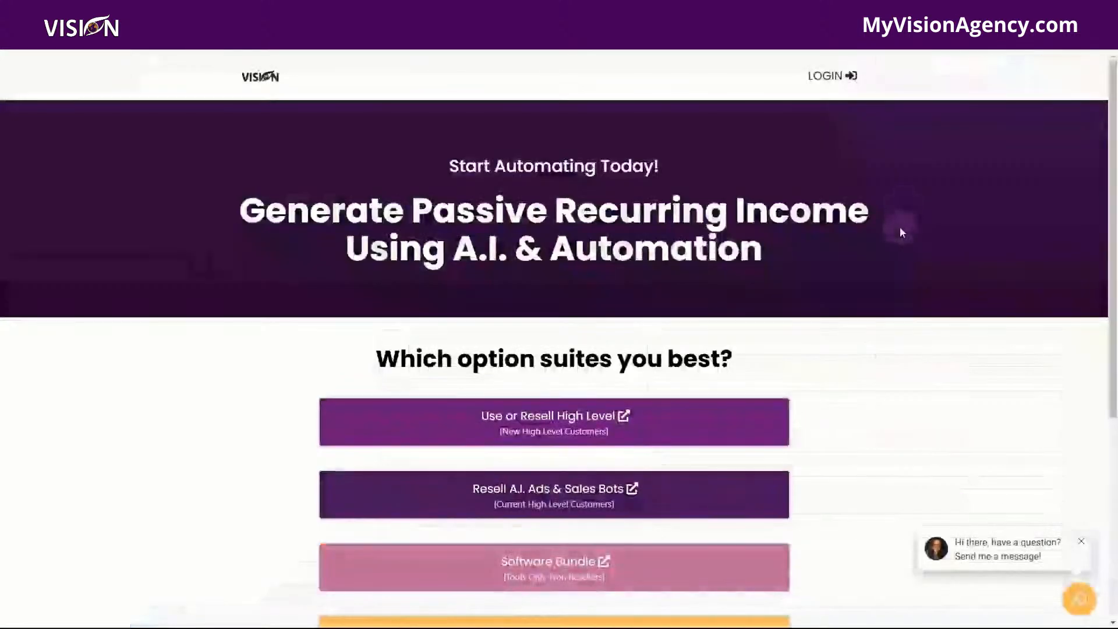
{"action": "scroll", "coordinate": [902, 237], "scroll_direction": "down", "scroll_amount": 2}
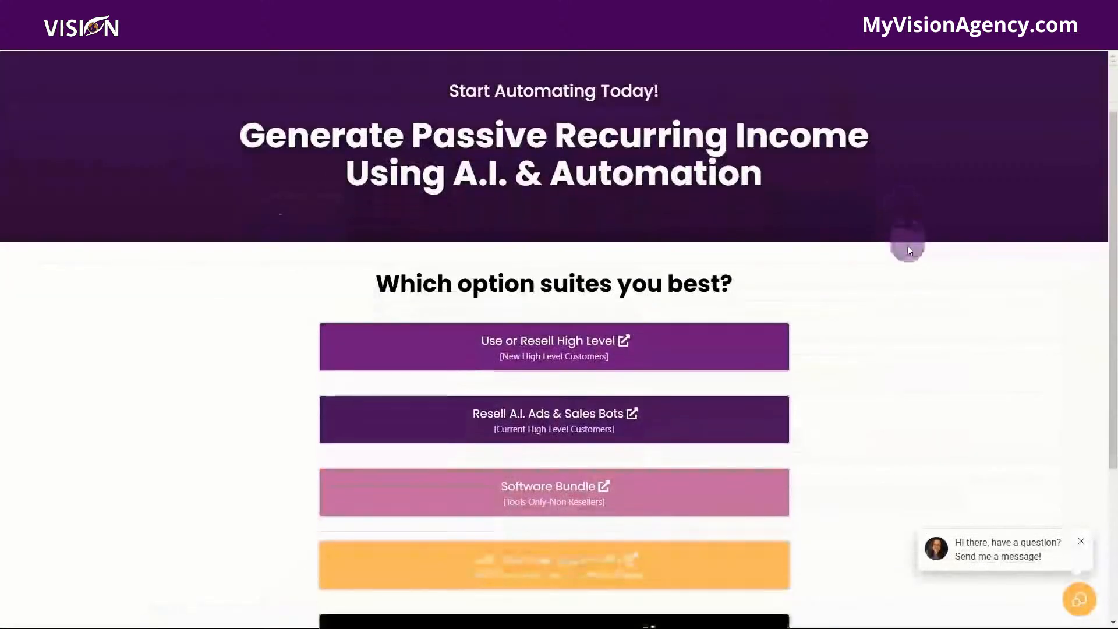
{"action": "scroll", "coordinate": [914, 262], "scroll_direction": "down", "scroll_amount": 1}
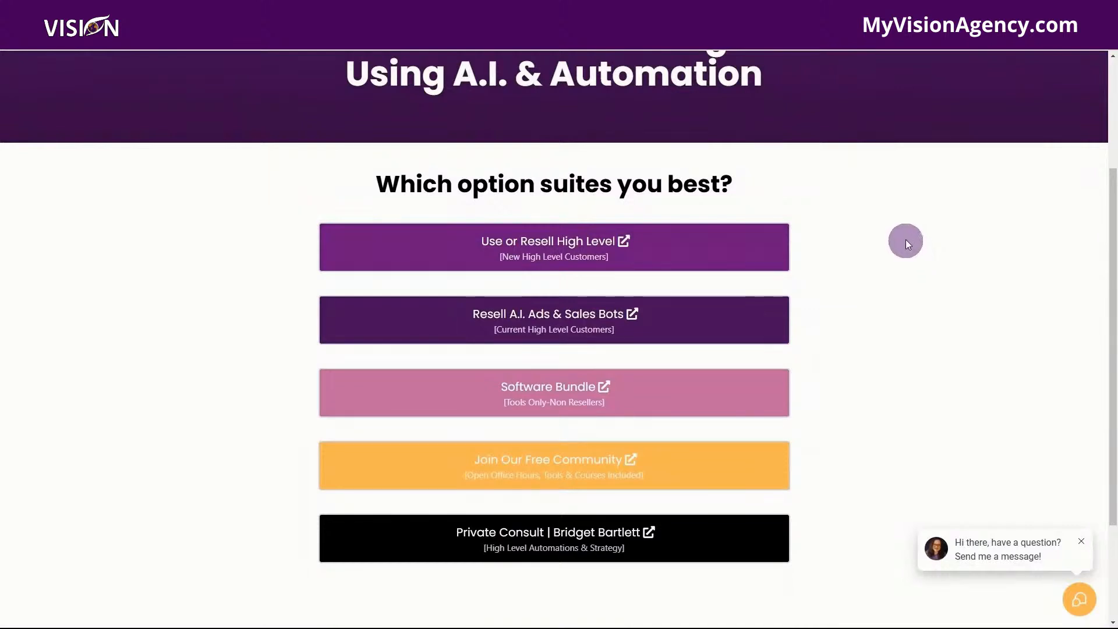
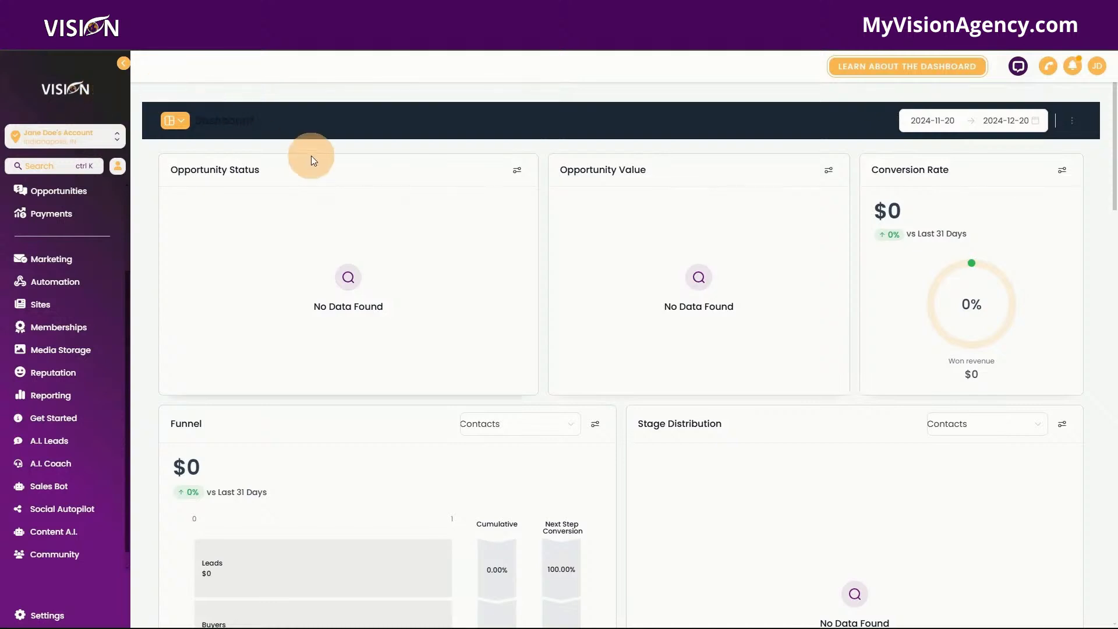
Step: In the My Vision Agency dashboard, open Get Started and look through the lessons of the #1 [START HERE] course
{"action": "scroll", "coordinate": [82, 262], "scroll_direction": "up", "scroll_amount": 2}
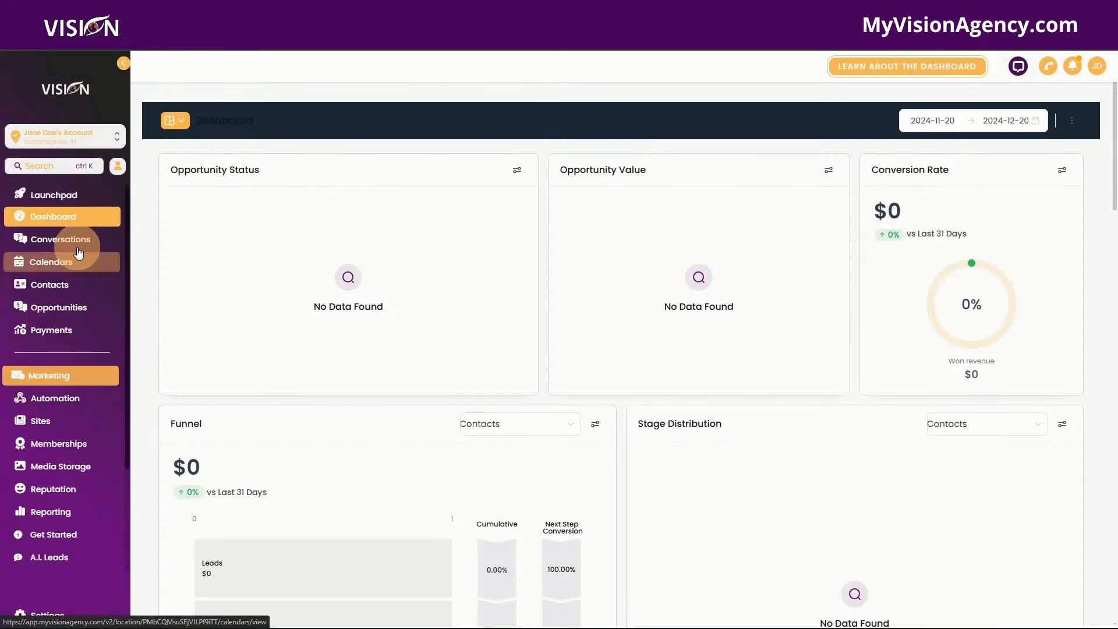
{"action": "scroll", "coordinate": [76, 291], "scroll_direction": "down", "scroll_amount": 3}
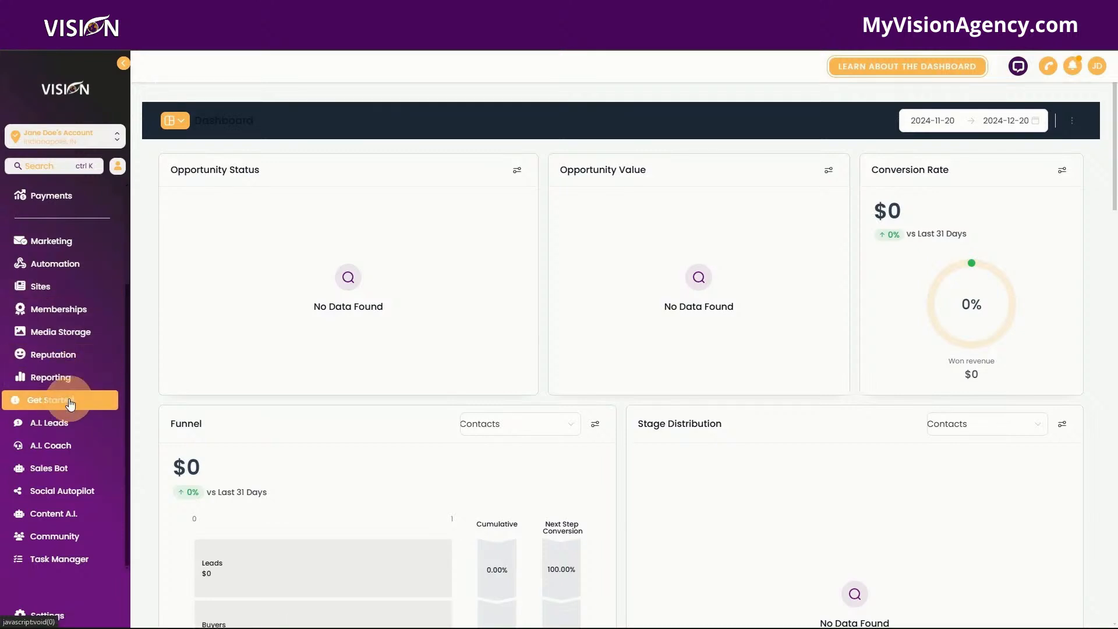
{"action": "left_click", "coordinate": [70, 402]}
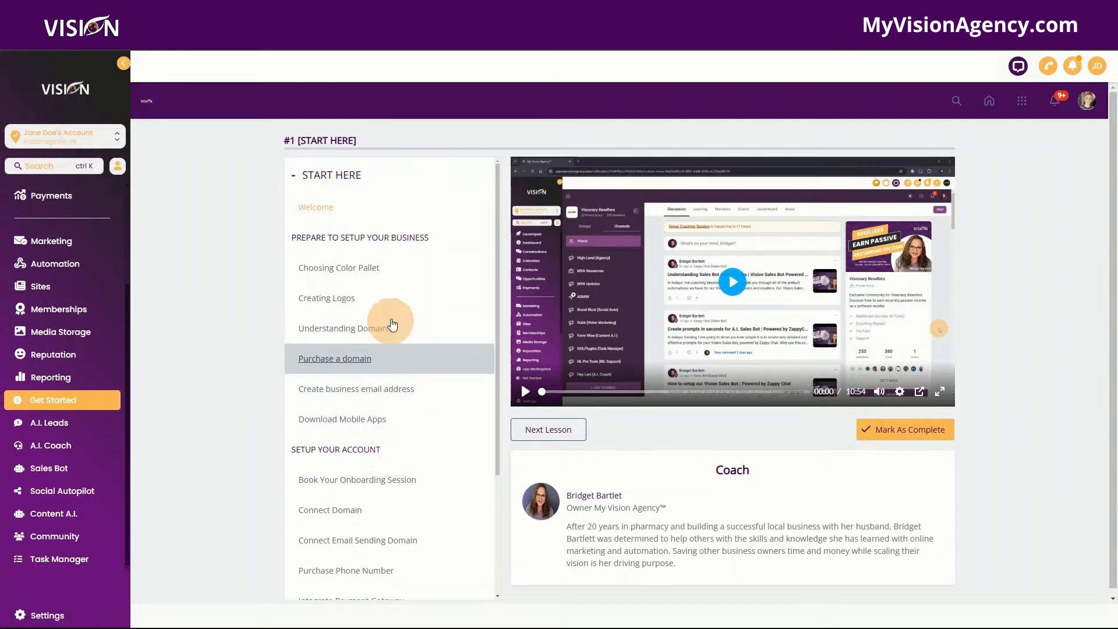
{"action": "scroll", "coordinate": [367, 457], "scroll_direction": "down", "scroll_amount": 3}
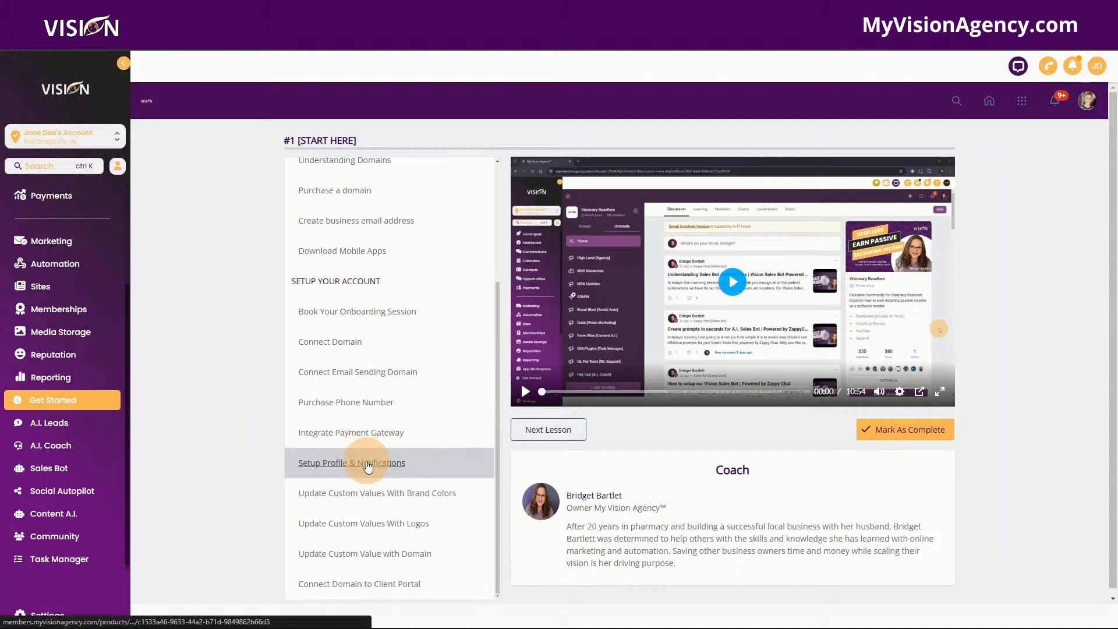
{"action": "scroll", "coordinate": [399, 299], "scroll_direction": "up", "scroll_amount": 3}
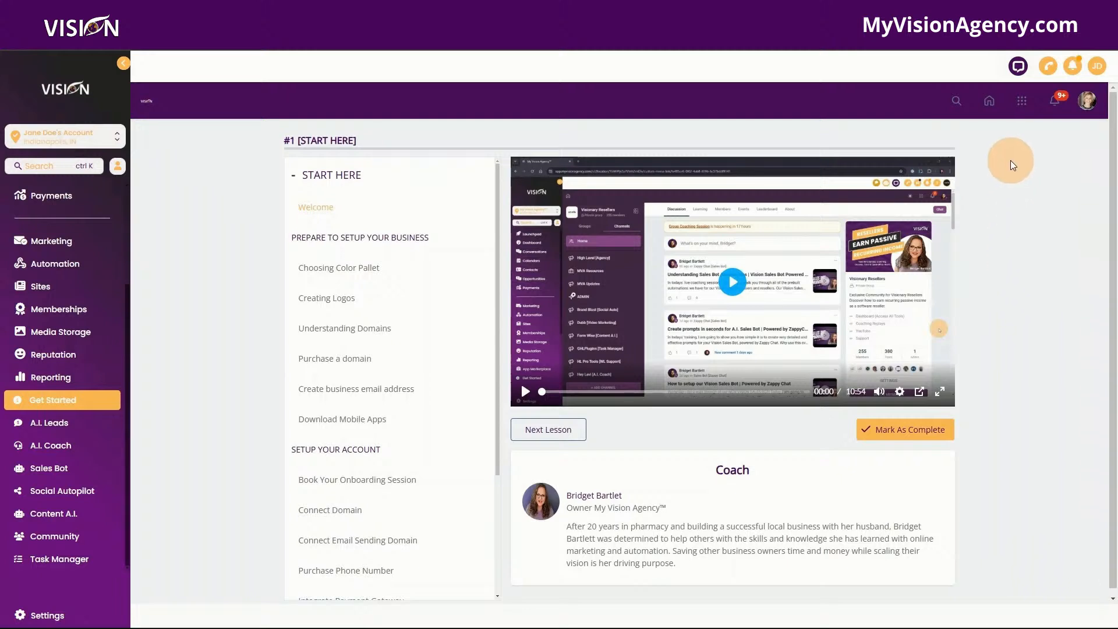
Step: Go to the member portal's home, open its courses and look through the whole course library
{"action": "left_click", "coordinate": [989, 101]}
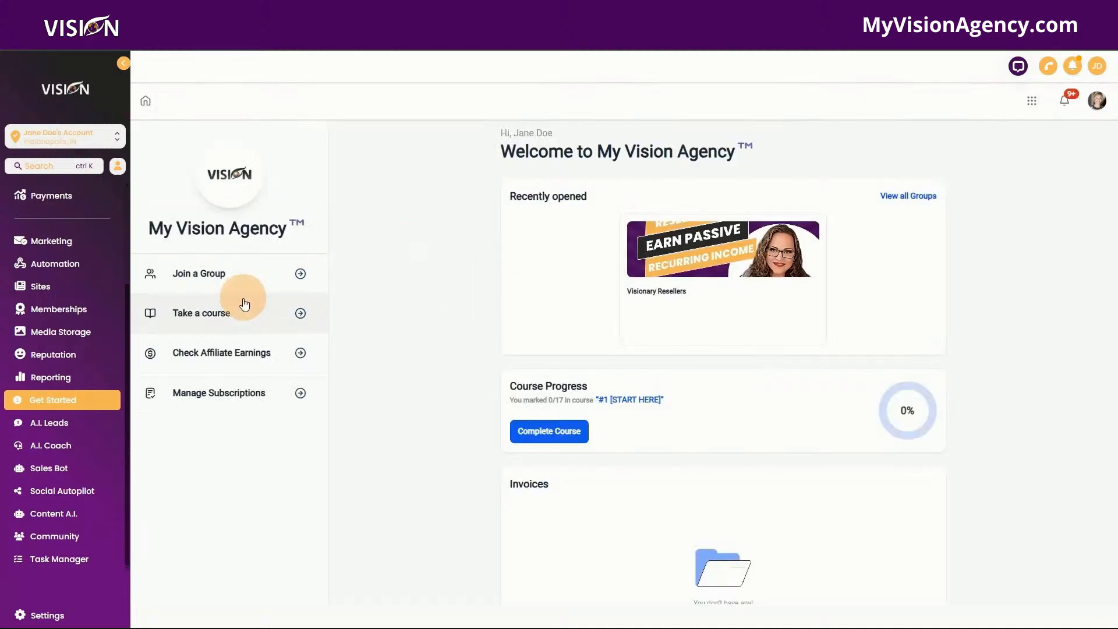
{"action": "left_click", "coordinate": [241, 321]}
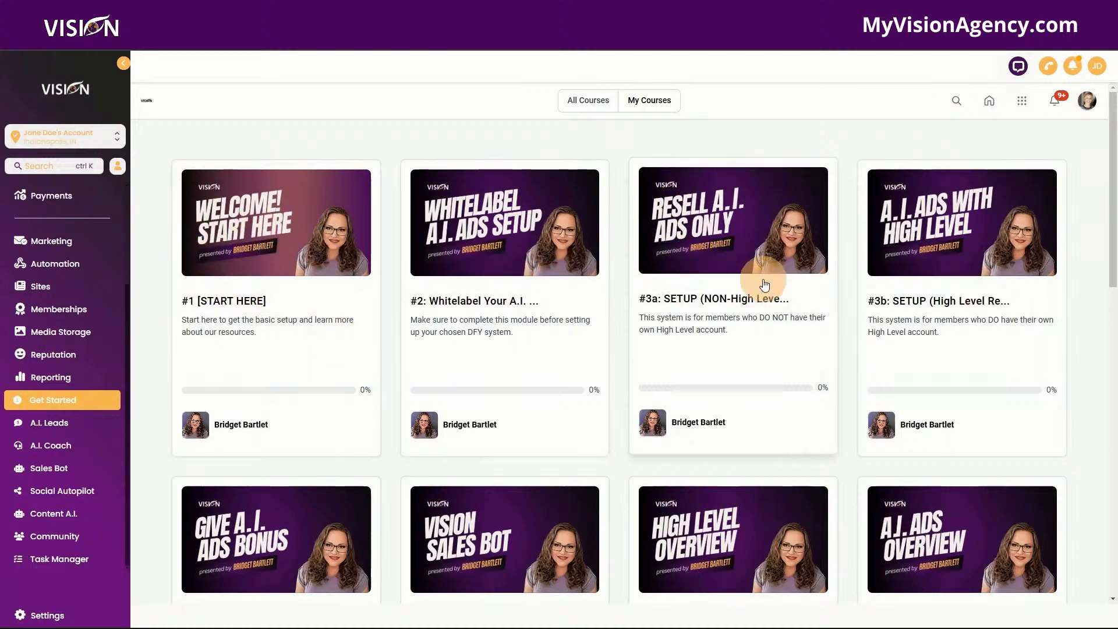
{"action": "scroll", "coordinate": [763, 285], "scroll_direction": "down", "scroll_amount": 5}
{"action": "scroll", "coordinate": [758, 332], "scroll_direction": "down", "scroll_amount": 7}
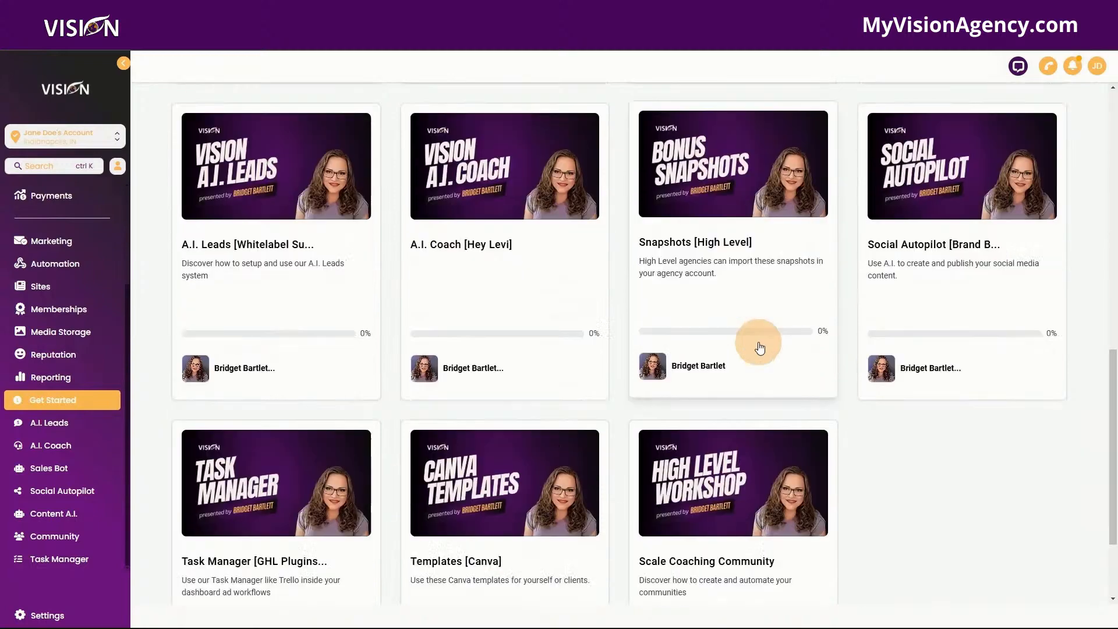
{"action": "scroll", "coordinate": [758, 347], "scroll_direction": "up", "scroll_amount": 5}
{"action": "scroll", "coordinate": [756, 343], "scroll_direction": "up", "scroll_amount": 7}
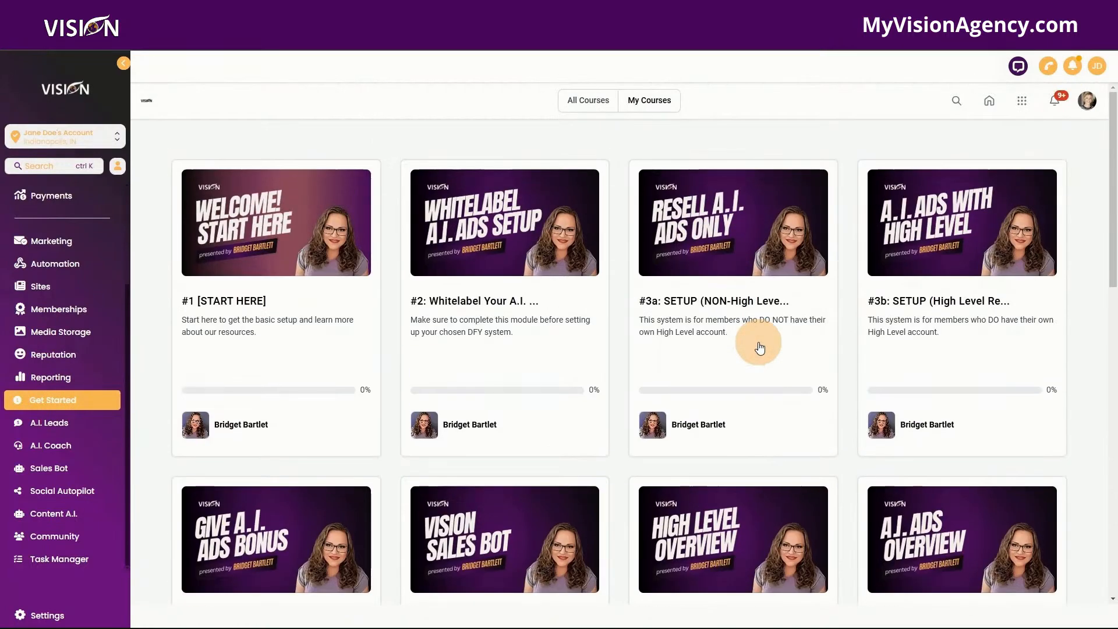
Step: View the affiliate campaigns in the member portal and open the Visionary Resellers community
{"action": "left_click", "coordinate": [1020, 106]}
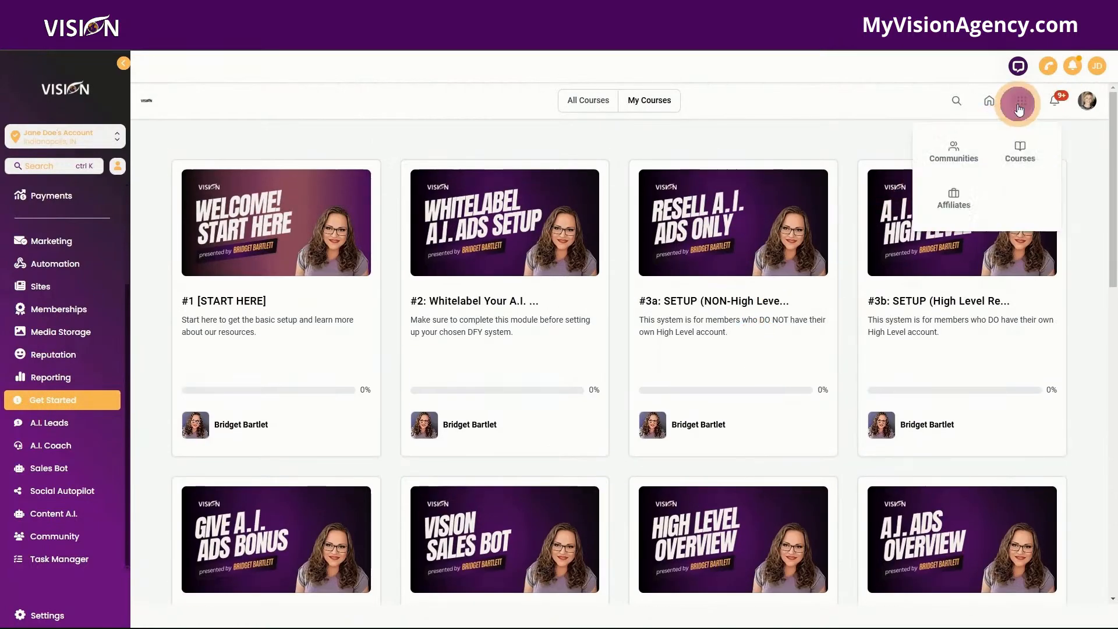
{"action": "left_click", "coordinate": [955, 209]}
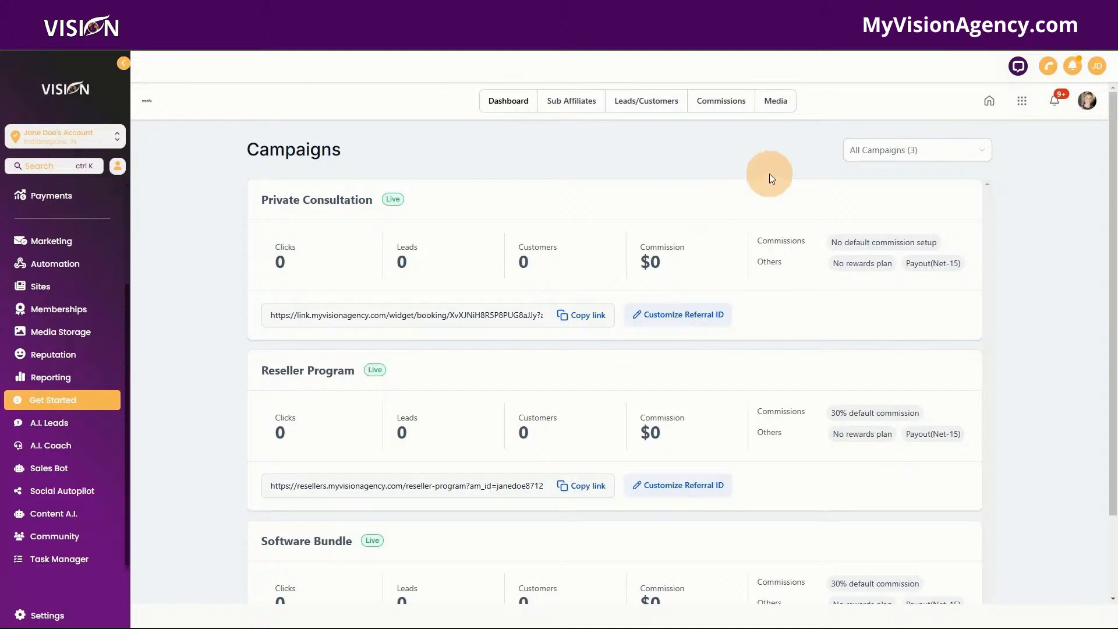
{"action": "left_click", "coordinate": [1019, 108]}
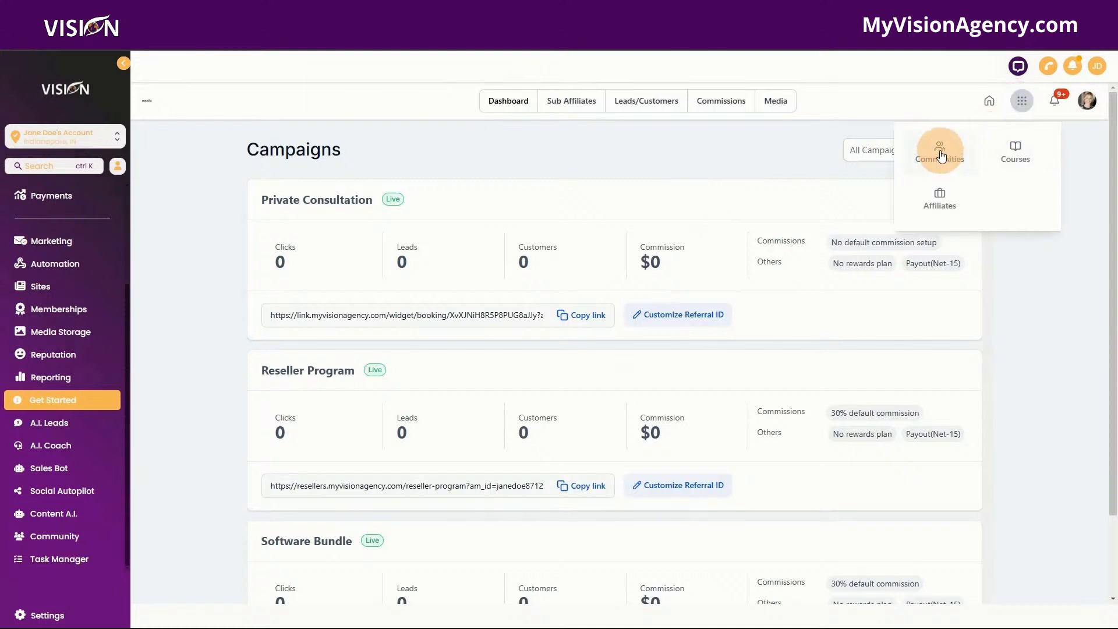
{"action": "left_click", "coordinate": [940, 154]}
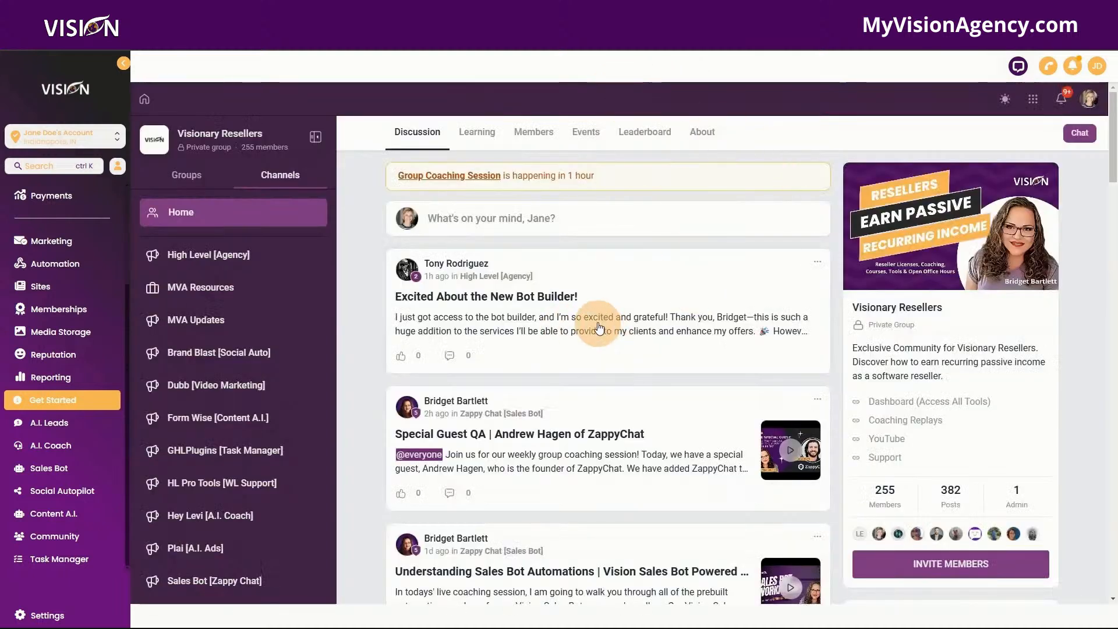
Step: Open A.I. Leads and select the first three companies in the Marketing Agency list
{"action": "left_click", "coordinate": [53, 431]}
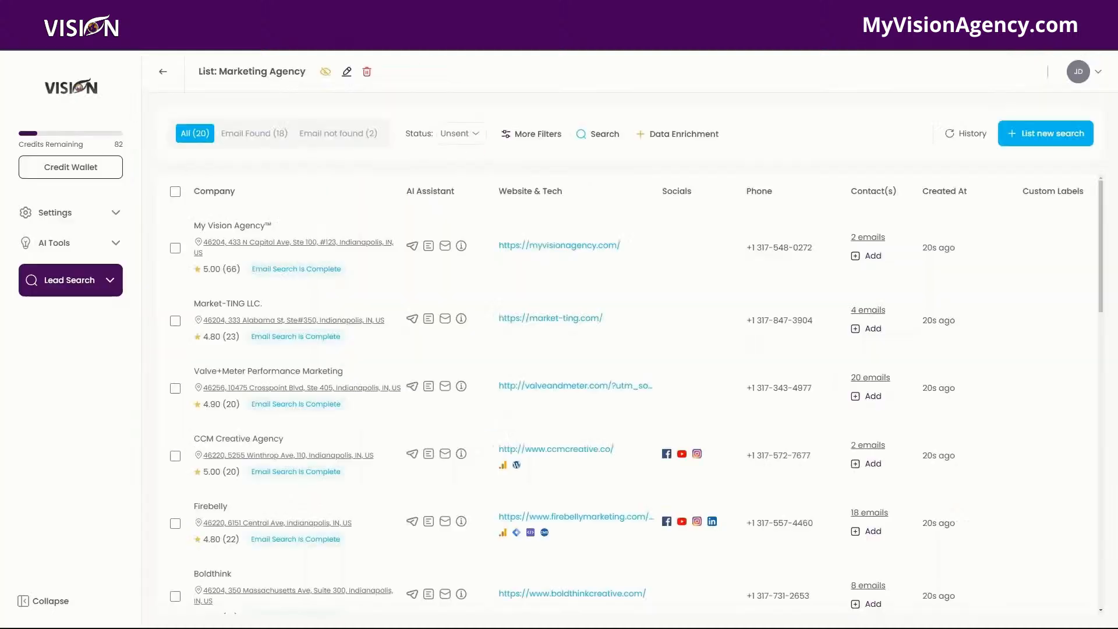
{"action": "left_click", "coordinate": [464, 98]}
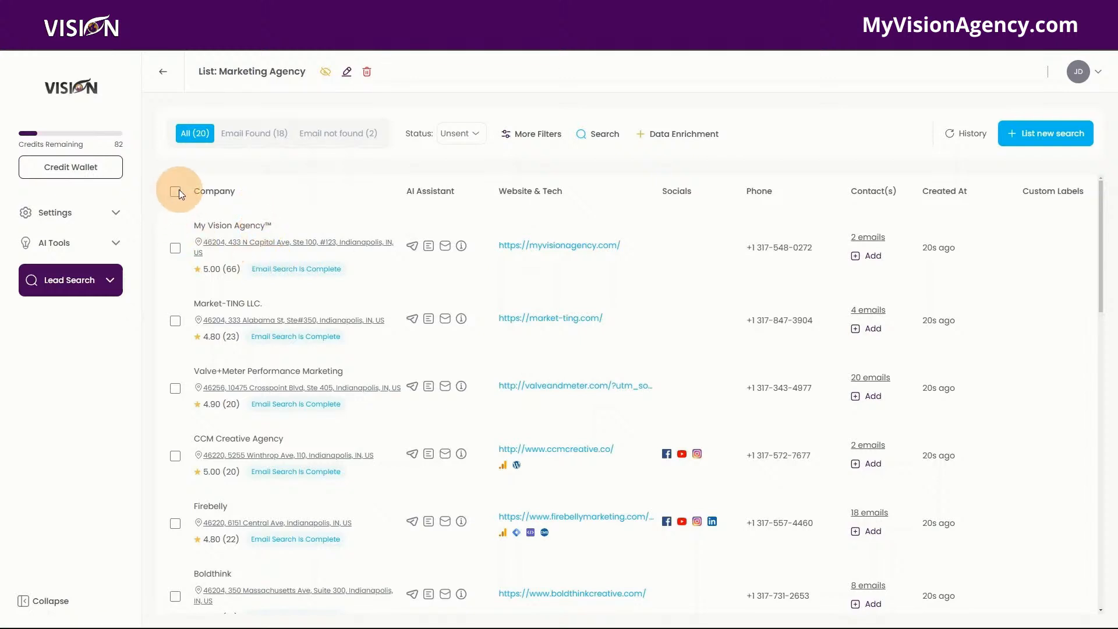
{"action": "left_click", "coordinate": [174, 247]}
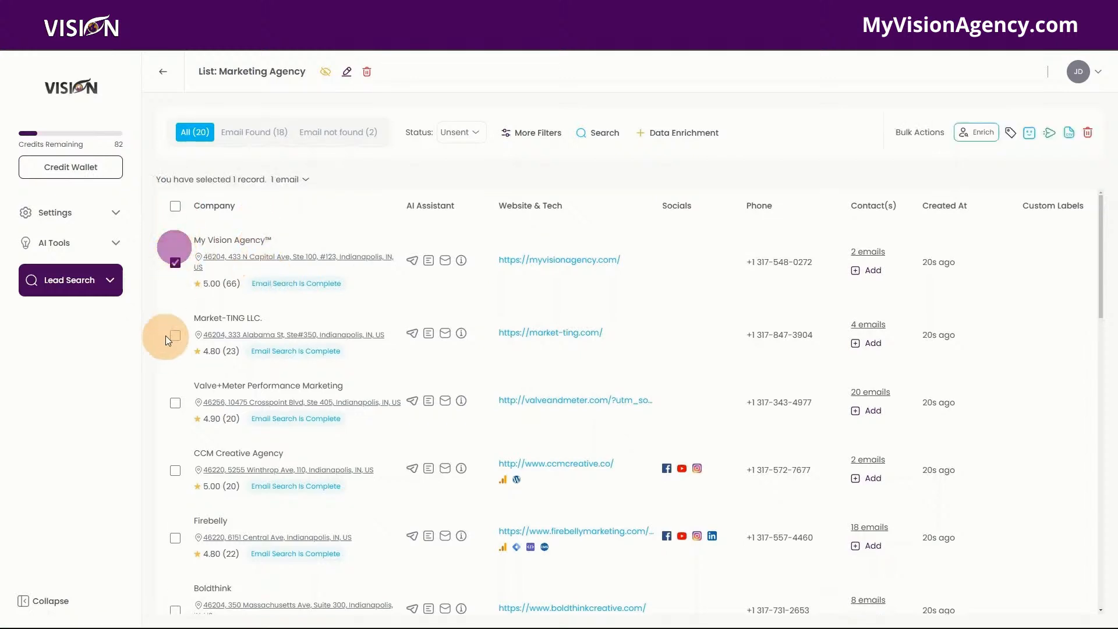
{"action": "left_click", "coordinate": [174, 335]}
{"action": "left_click", "coordinate": [175, 401]}
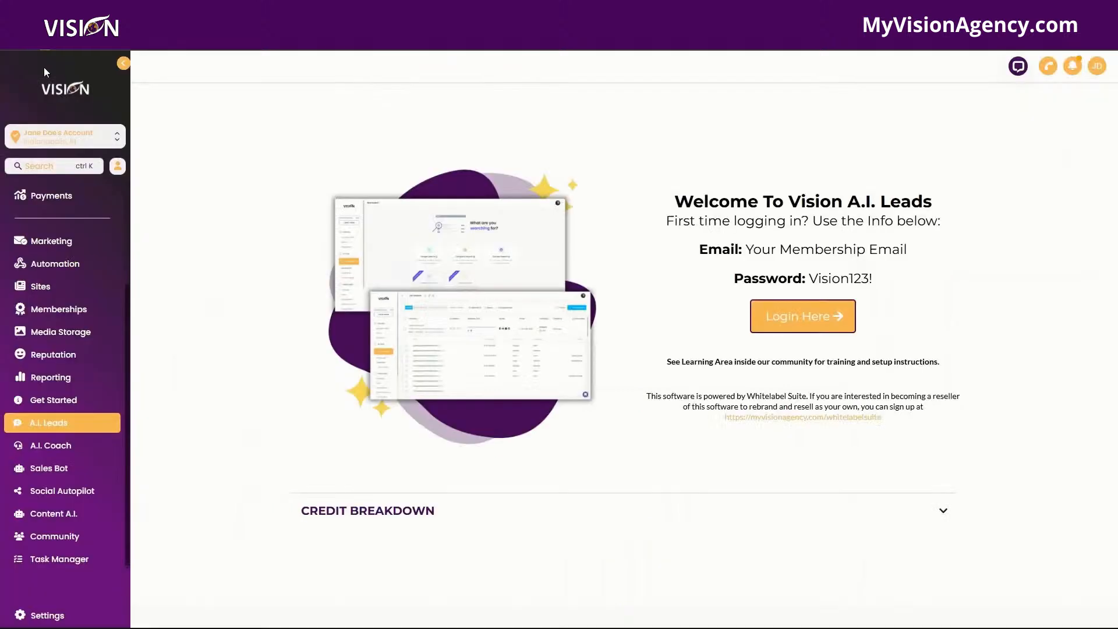
Step: Look over the dashboard's tools, open A.I. Coach and bring up its Get Started video
{"action": "scroll", "coordinate": [36, 238], "scroll_direction": "up", "scroll_amount": 3}
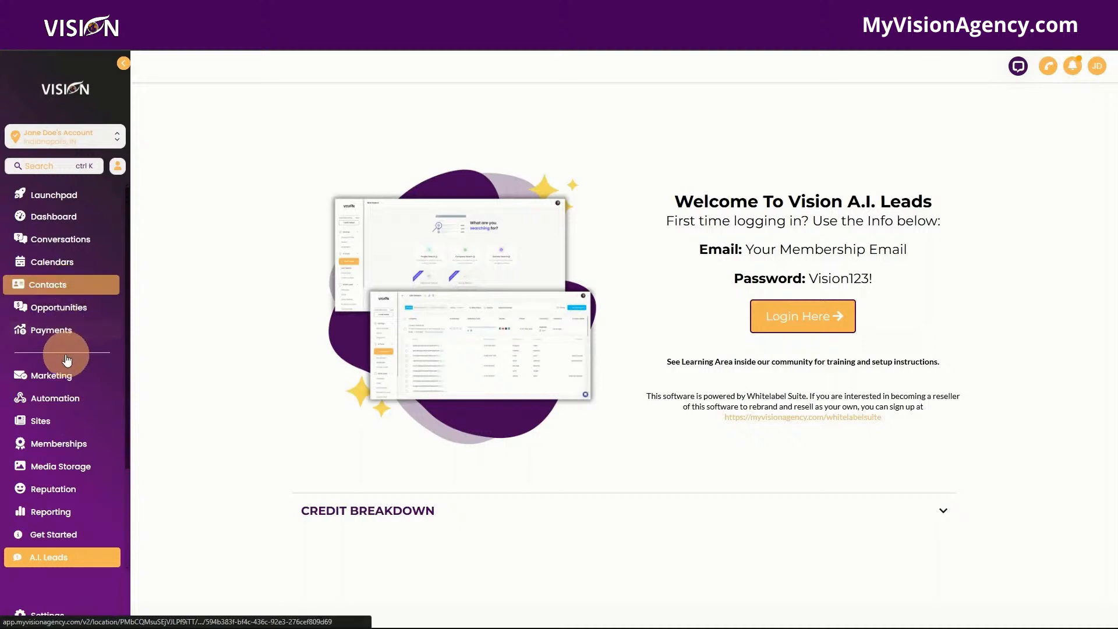
{"action": "scroll", "coordinate": [72, 397], "scroll_direction": "down", "scroll_amount": 3}
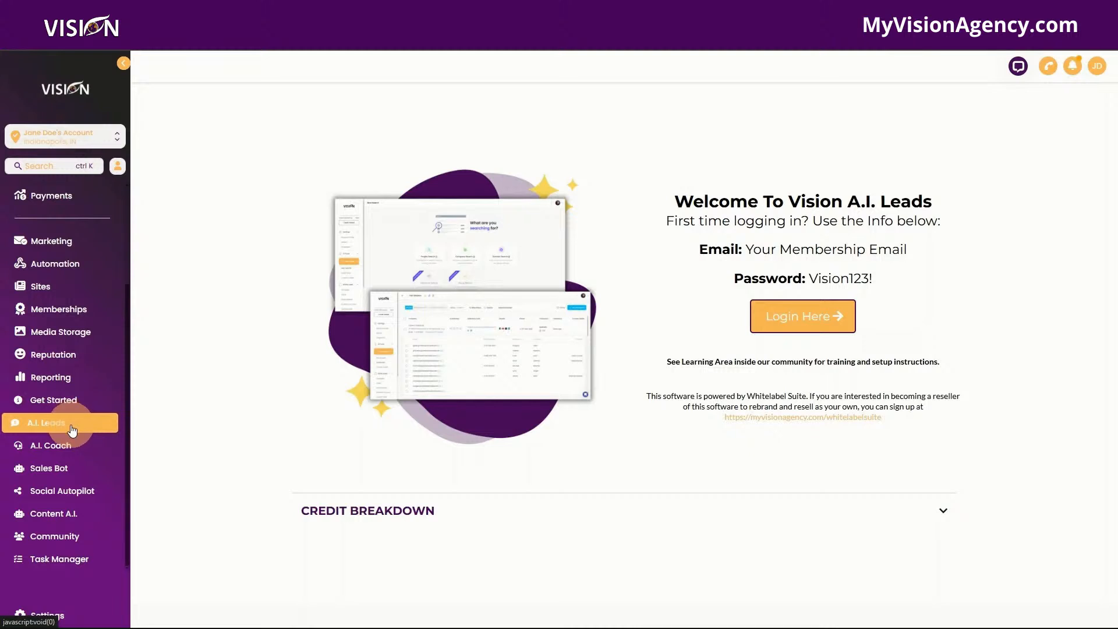
{"action": "left_click", "coordinate": [76, 446]}
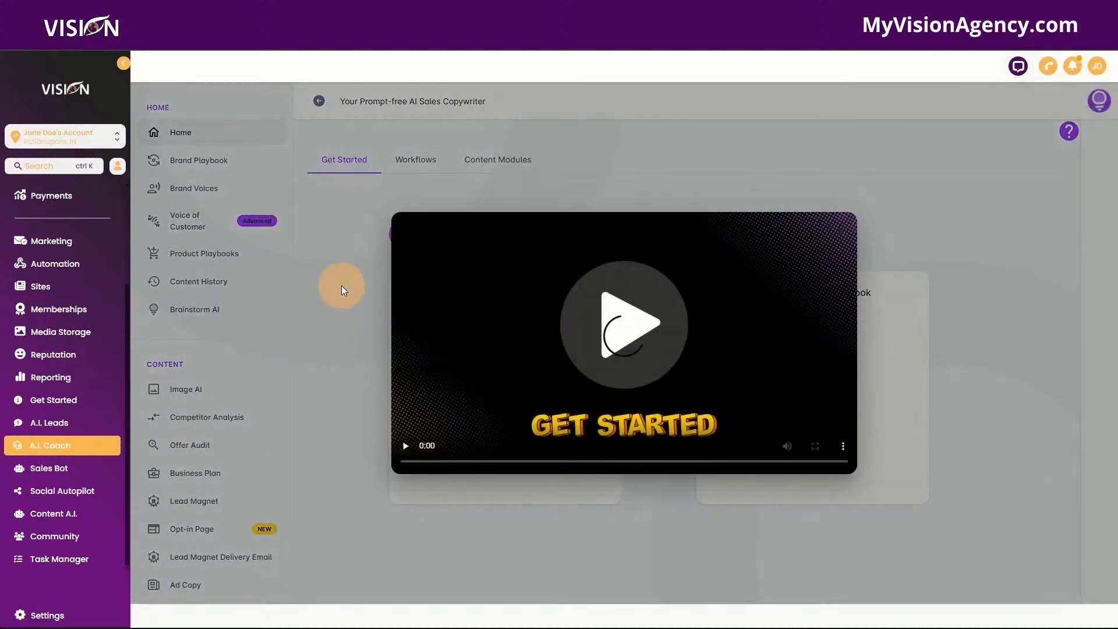
{"action": "left_click", "coordinate": [458, 298]}
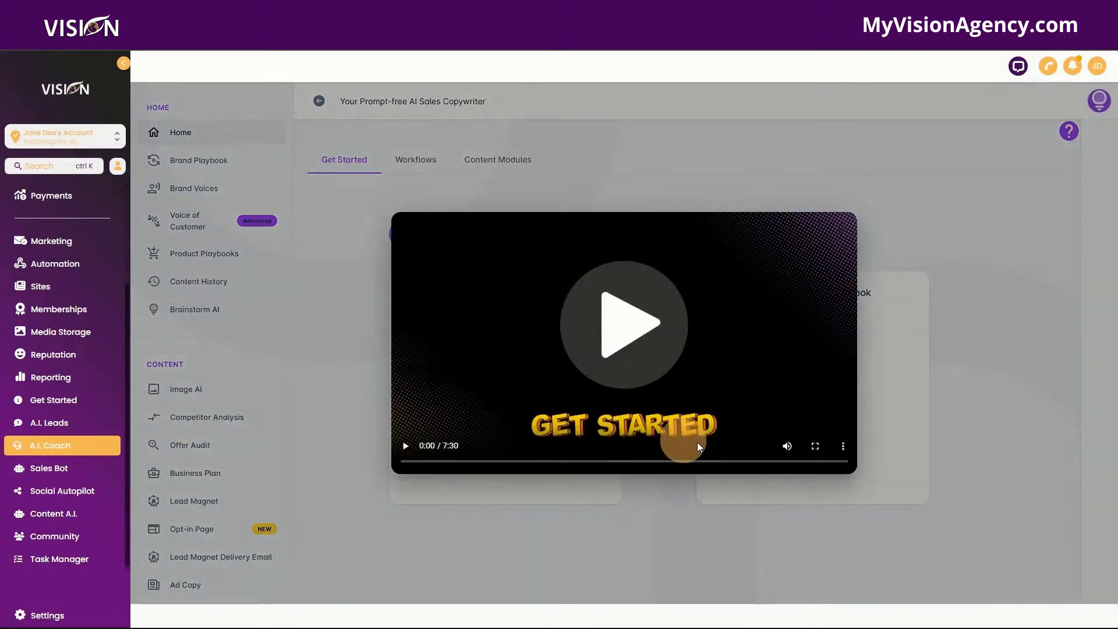
Step: Close the Get Started video, start creating a Brand Playbook and look over the fields of its wizard
{"action": "left_click", "coordinate": [983, 402]}
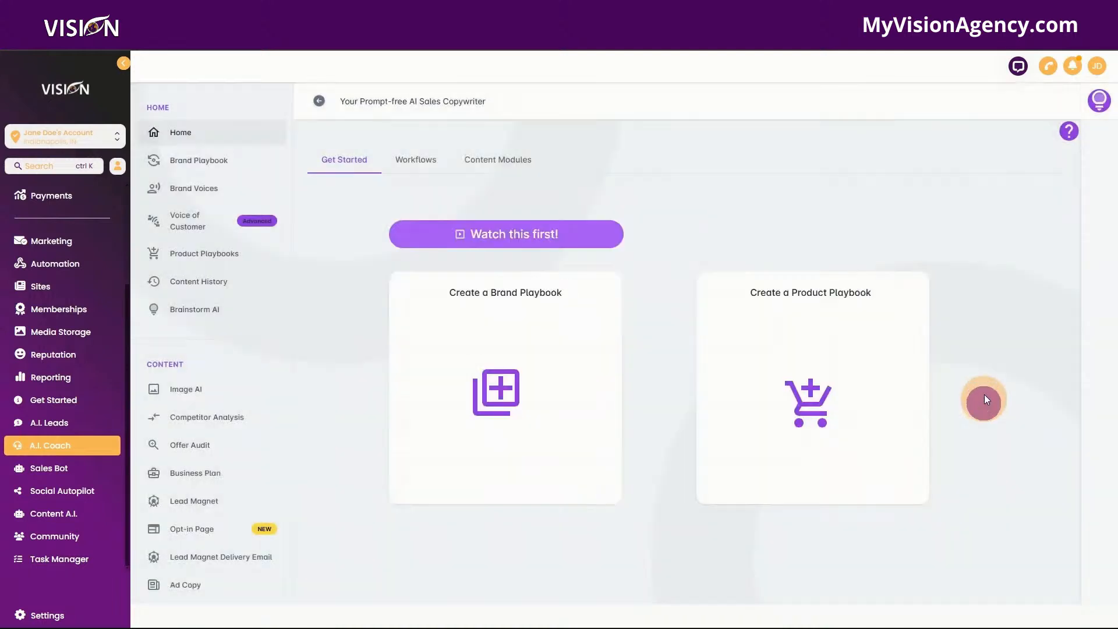
{"action": "left_click", "coordinate": [223, 162]}
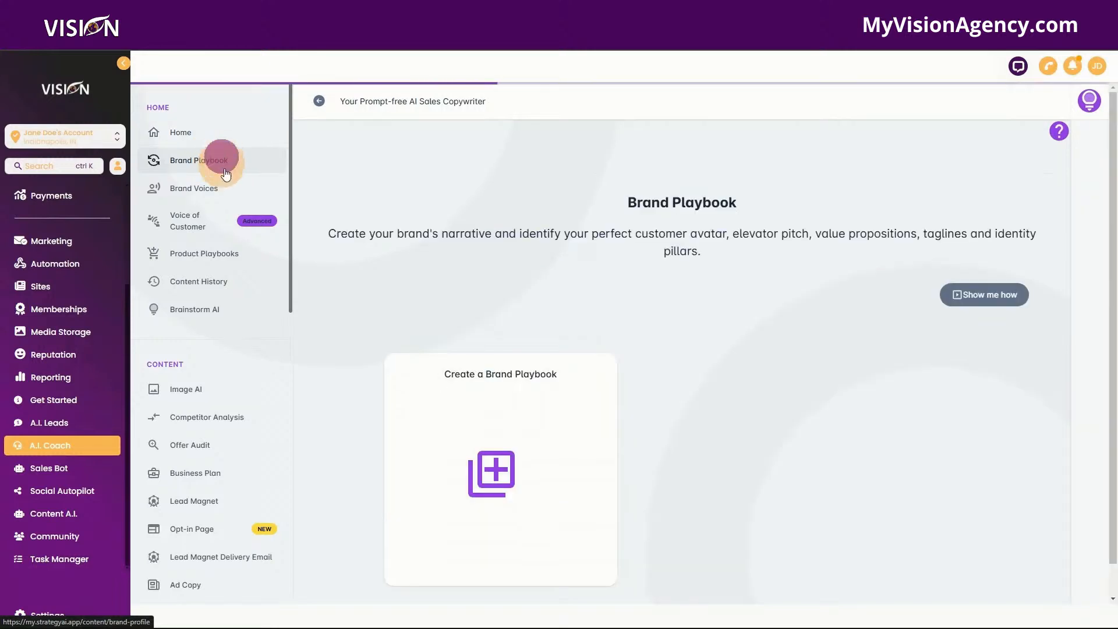
{"action": "left_click", "coordinate": [500, 471]}
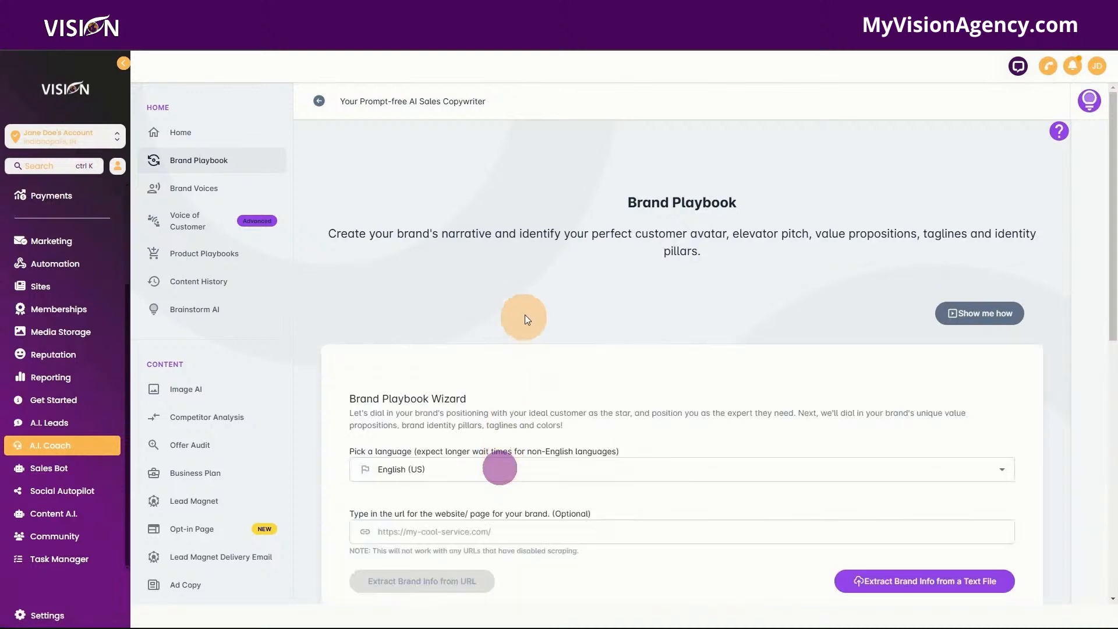
{"action": "scroll", "coordinate": [522, 318], "scroll_direction": "down", "scroll_amount": 3}
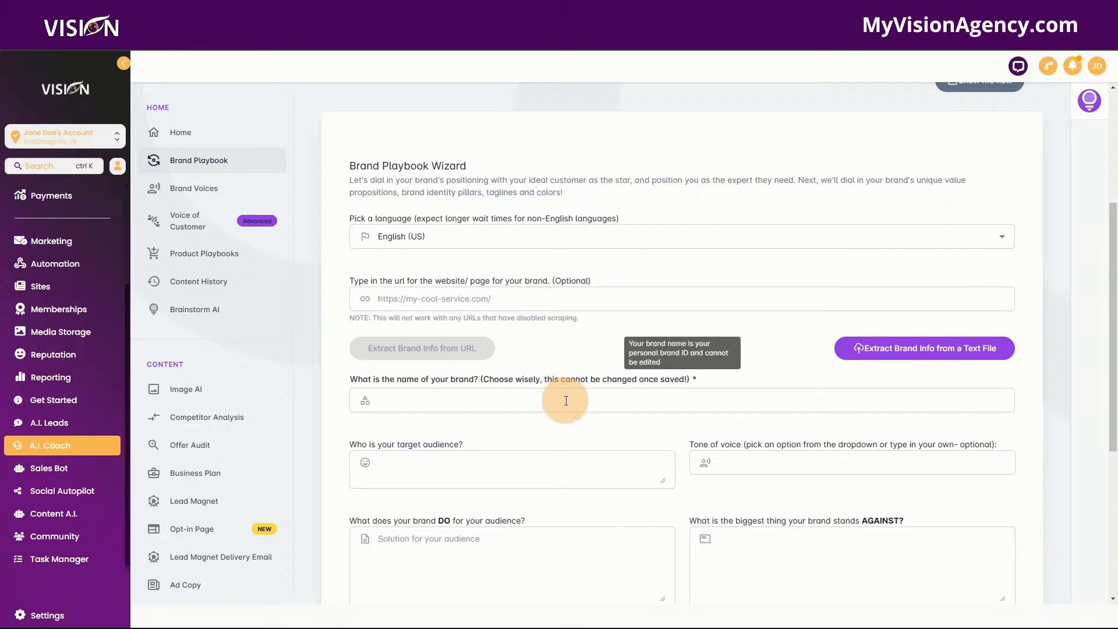
{"action": "scroll", "coordinate": [565, 400], "scroll_direction": "down", "scroll_amount": 1}
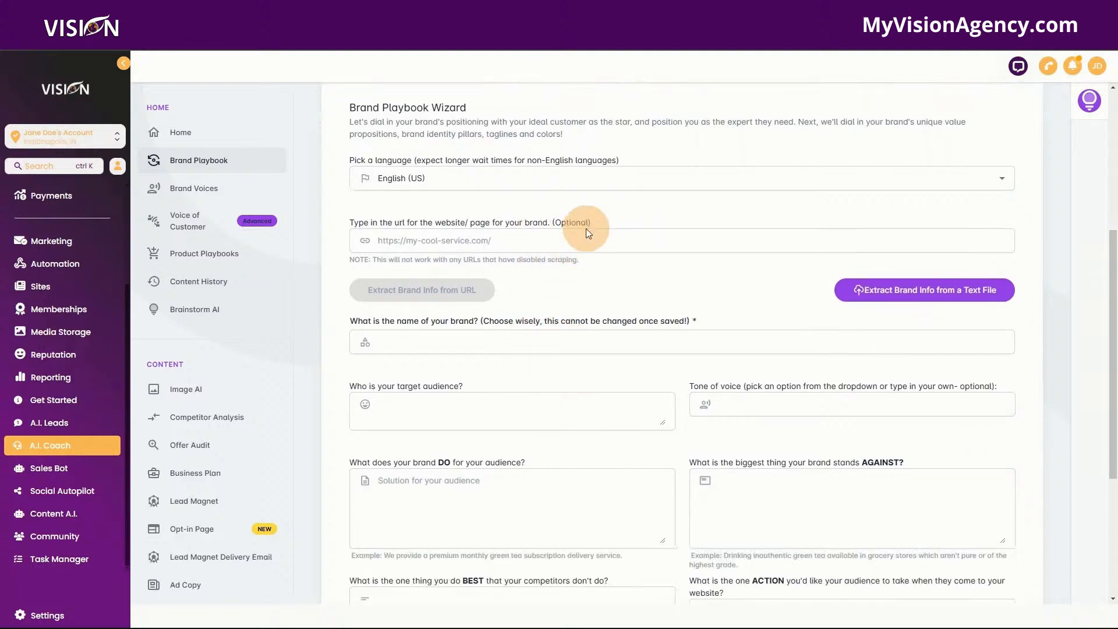
{"action": "scroll", "coordinate": [595, 285], "scroll_direction": "up", "scroll_amount": 2}
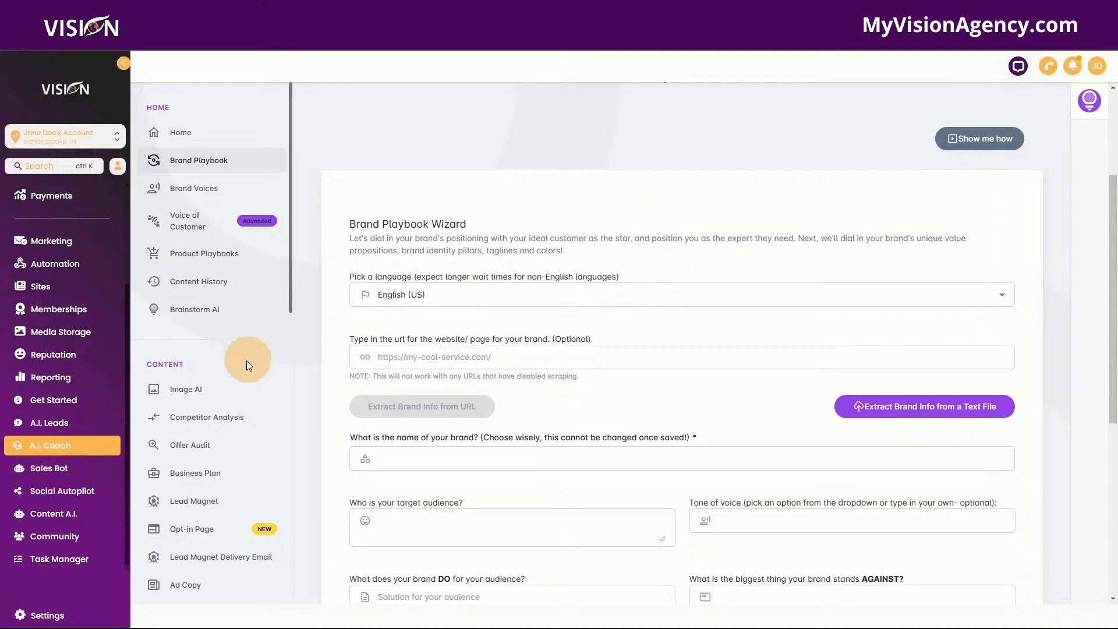
Step: Look through A.I. Coach's list of content tools, from Image AI through to Event Registration Page
{"action": "scroll", "coordinate": [206, 443], "scroll_direction": "down", "scroll_amount": 7}
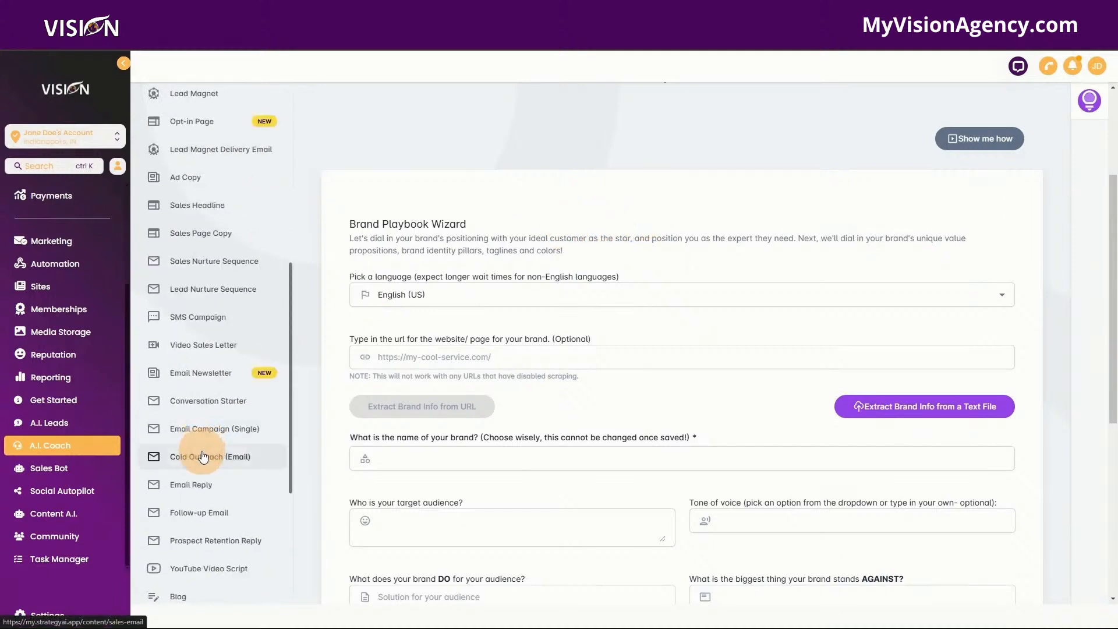
{"action": "scroll", "coordinate": [204, 408], "scroll_direction": "up", "scroll_amount": 1}
{"action": "scroll", "coordinate": [212, 325], "scroll_direction": "down", "scroll_amount": 4}
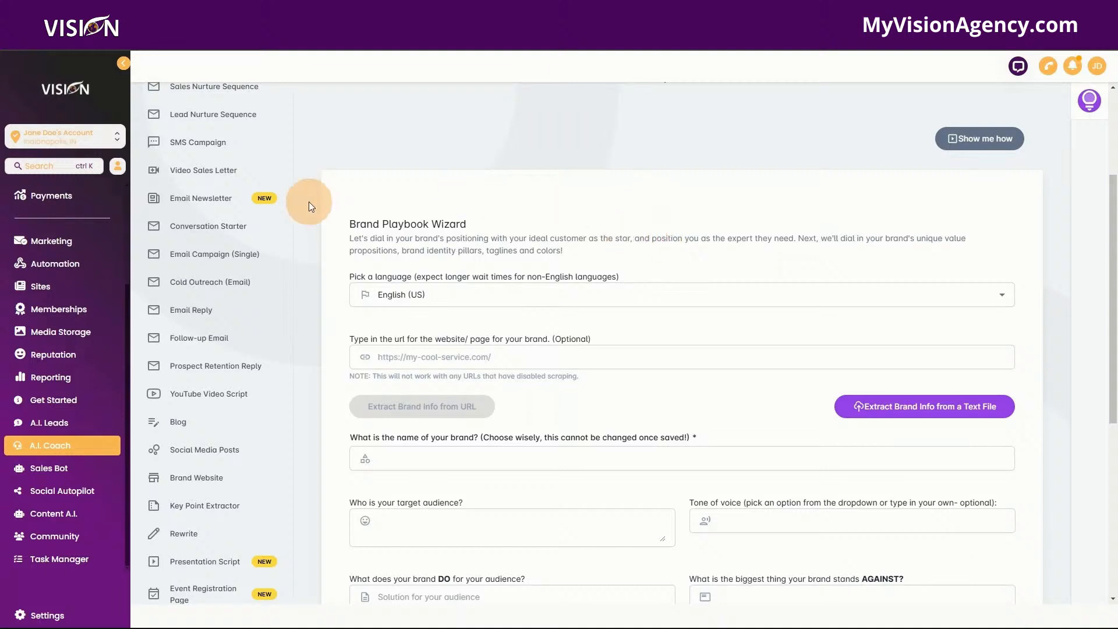
{"action": "scroll", "coordinate": [171, 211], "scroll_direction": "up", "scroll_amount": 5}
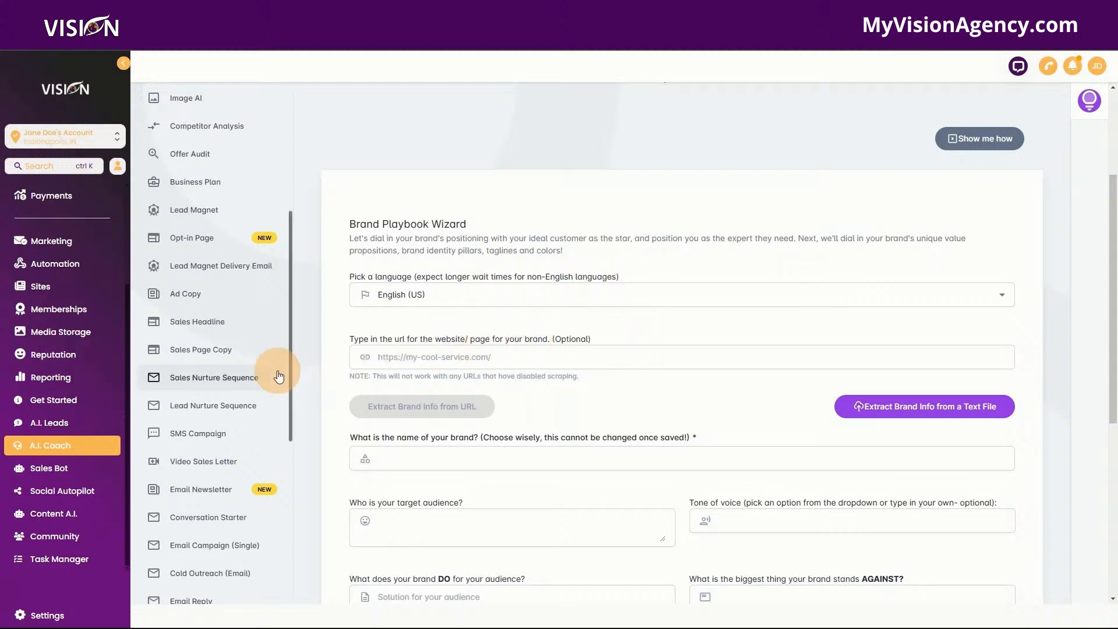
Step: Open Sales Bot and view its dashboard and its list of bots
{"action": "left_click", "coordinate": [67, 476]}
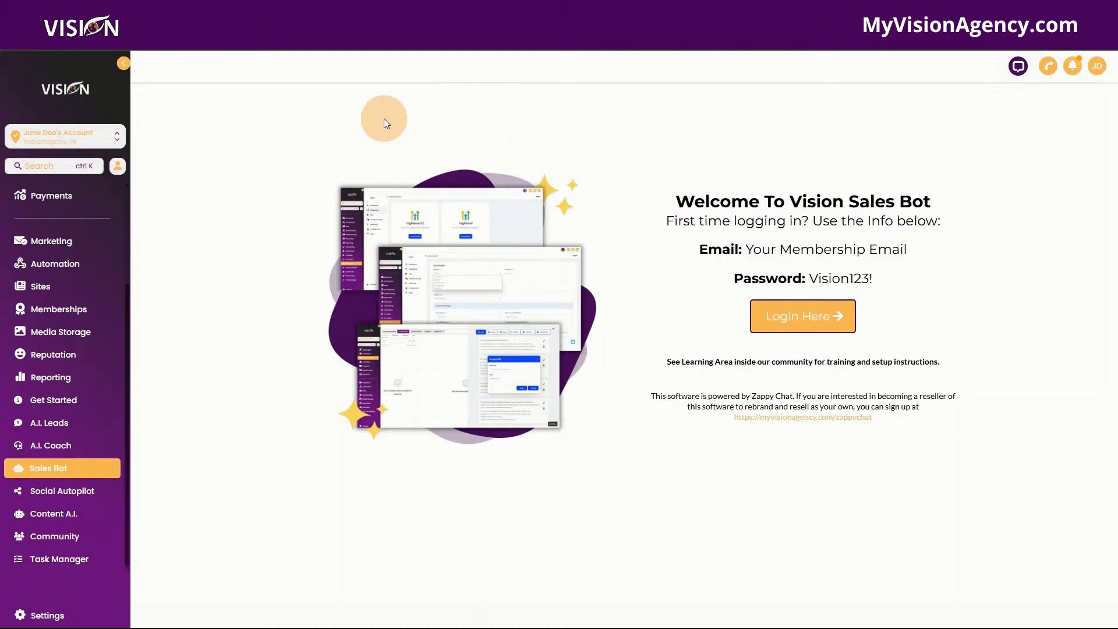
{"action": "left_click", "coordinate": [362, 11]}
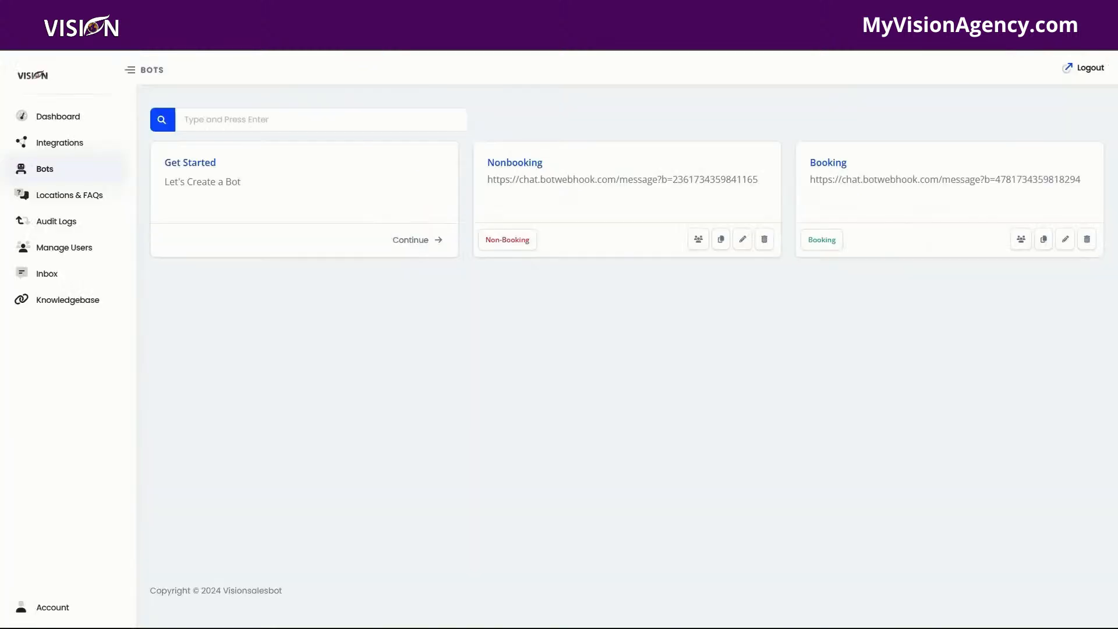
{"action": "left_click", "coordinate": [75, 118]}
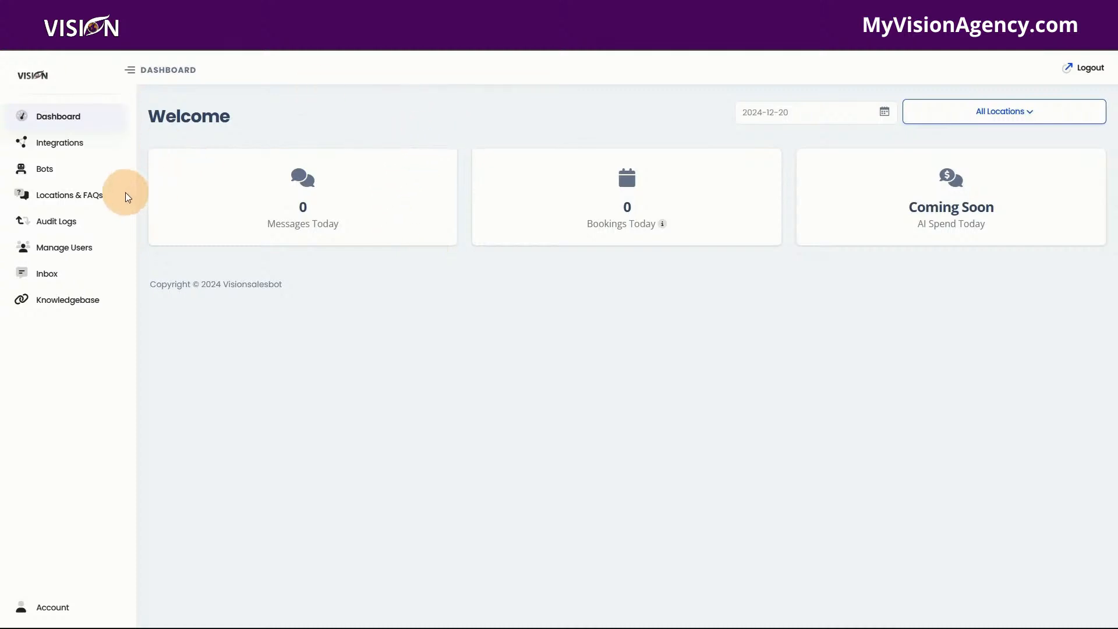
{"action": "left_click", "coordinate": [69, 170]}
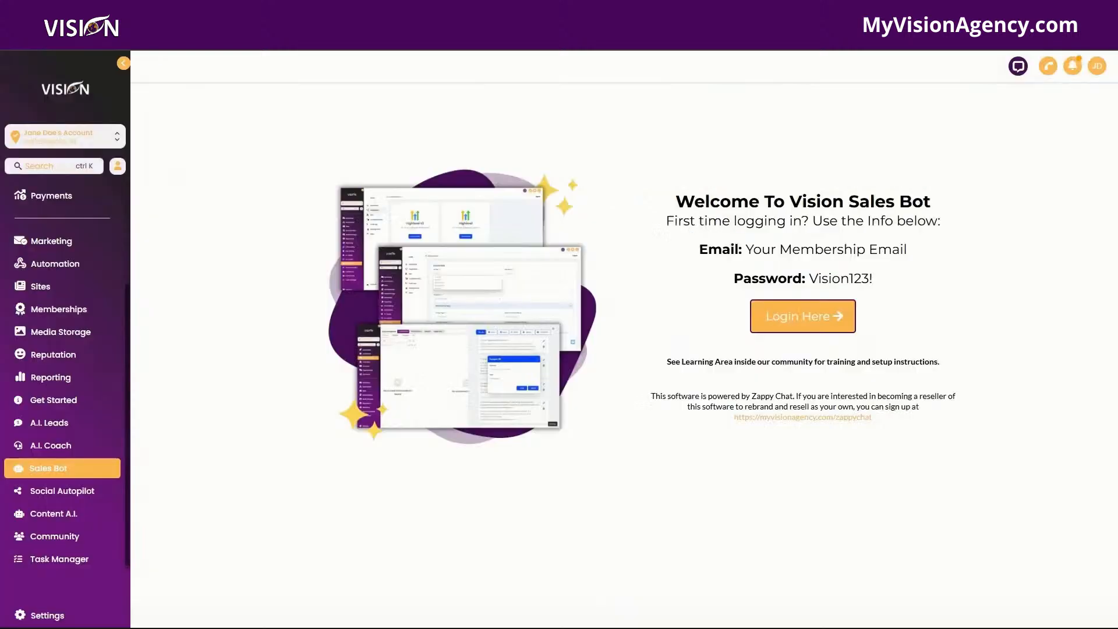
Step: Open Social Autopilot, view the Demo campaign's posts and bring up the social networks available under Connected Accounts
{"action": "left_click", "coordinate": [64, 494]}
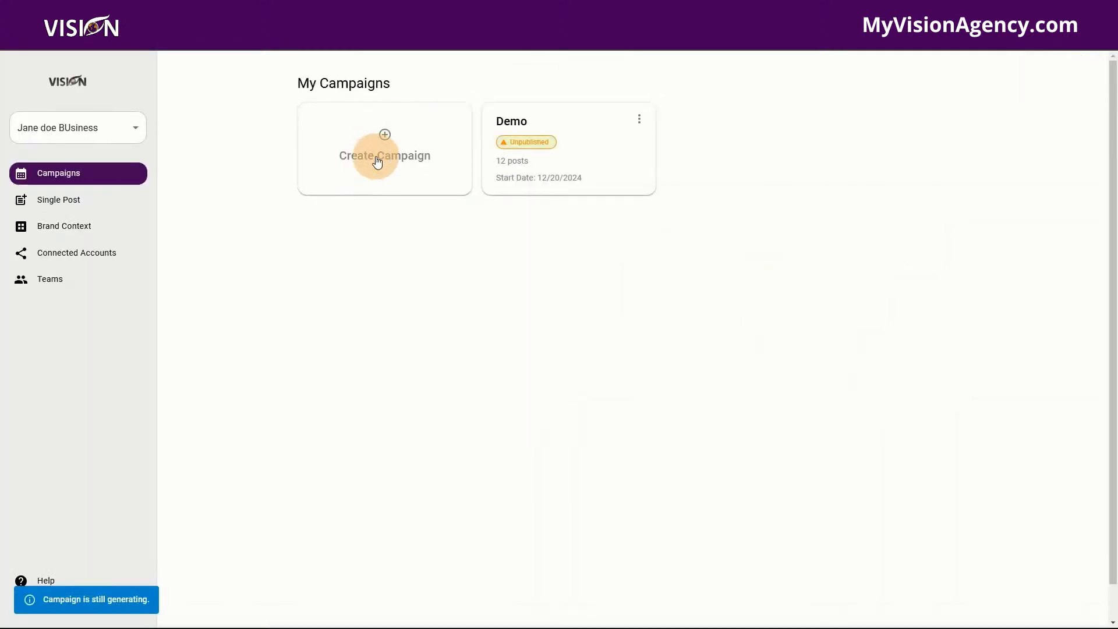
{"action": "left_click", "coordinate": [534, 152]}
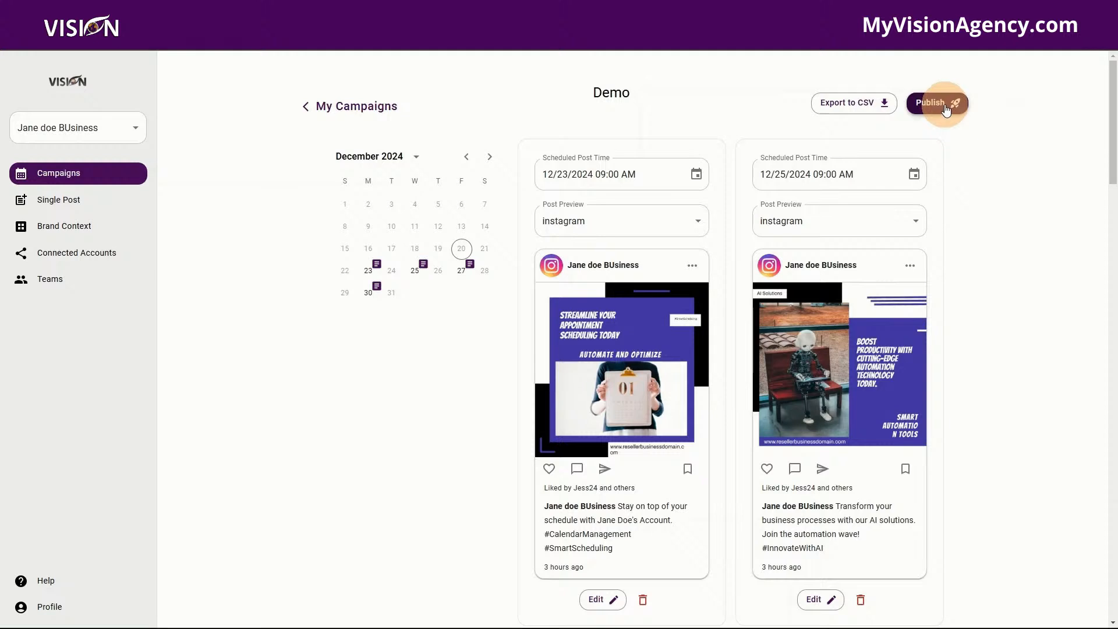
{"action": "left_click", "coordinate": [109, 255]}
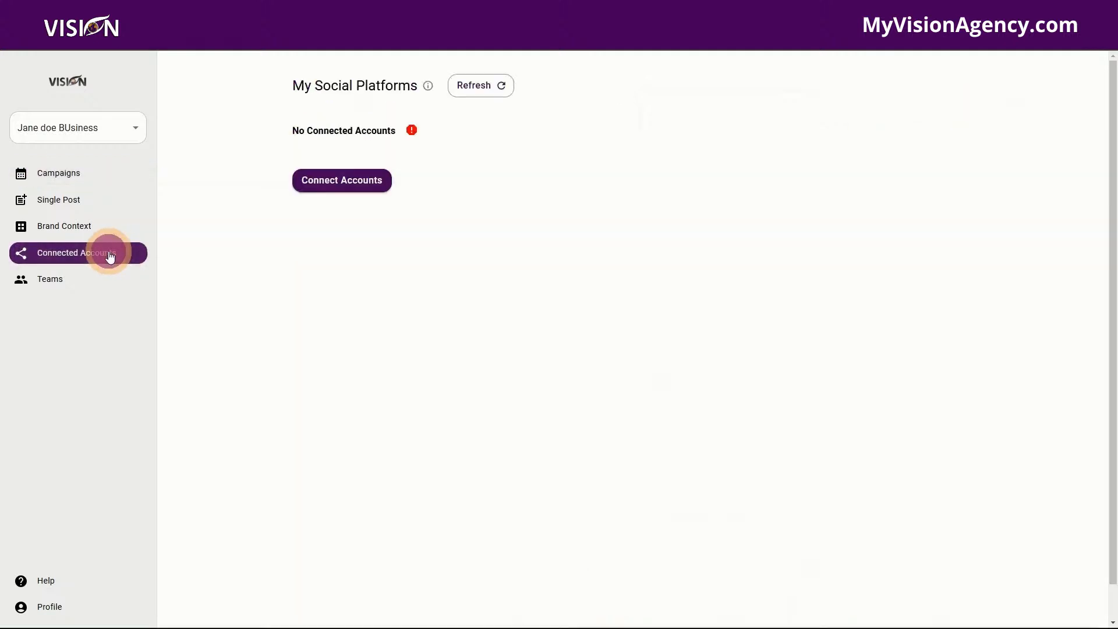
{"action": "left_click", "coordinate": [330, 175]}
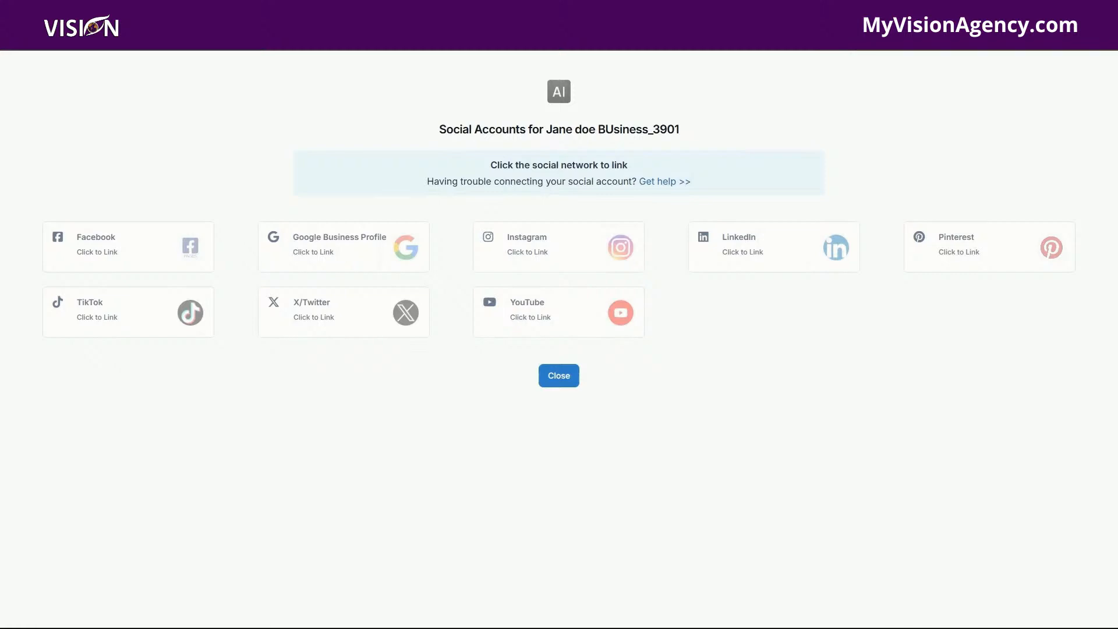
{"action": "left_click", "coordinate": [833, 12]}
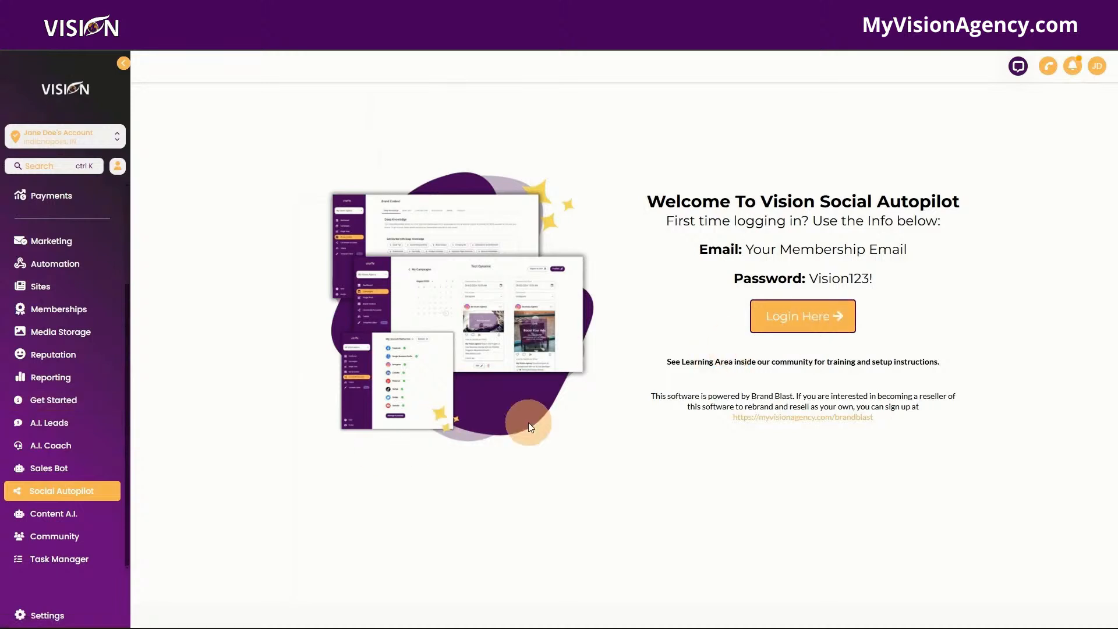
Step: Open Content A.I. and look through its whole library of content generator tools
{"action": "left_click", "coordinate": [87, 518]}
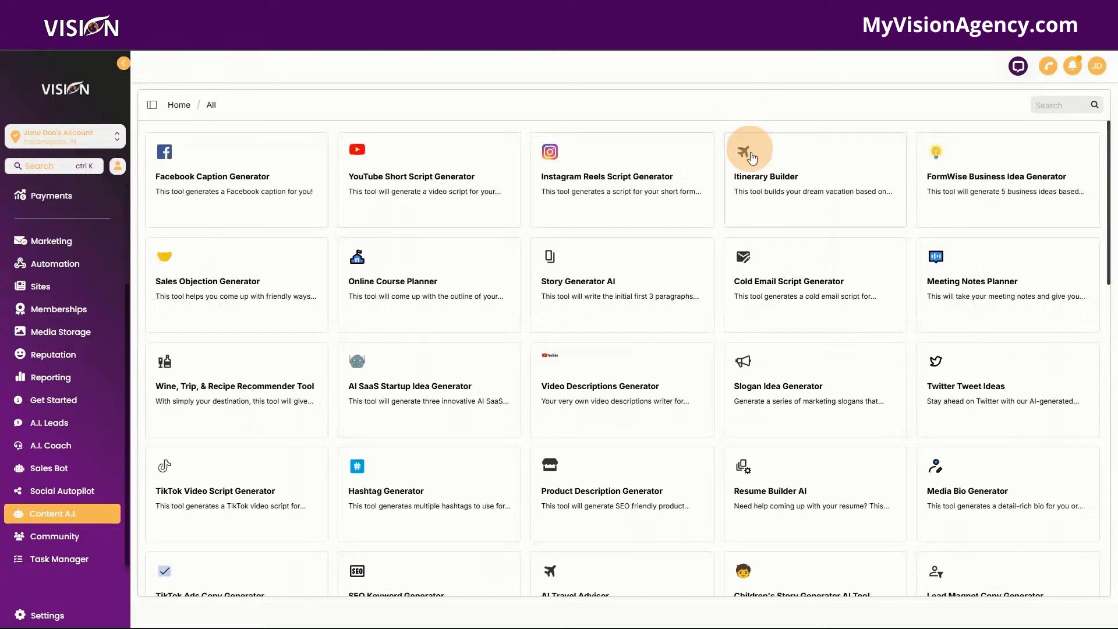
{"action": "scroll", "coordinate": [757, 175], "scroll_direction": "down", "scroll_amount": 4}
{"action": "scroll", "coordinate": [772, 291], "scroll_direction": "down", "scroll_amount": 2}
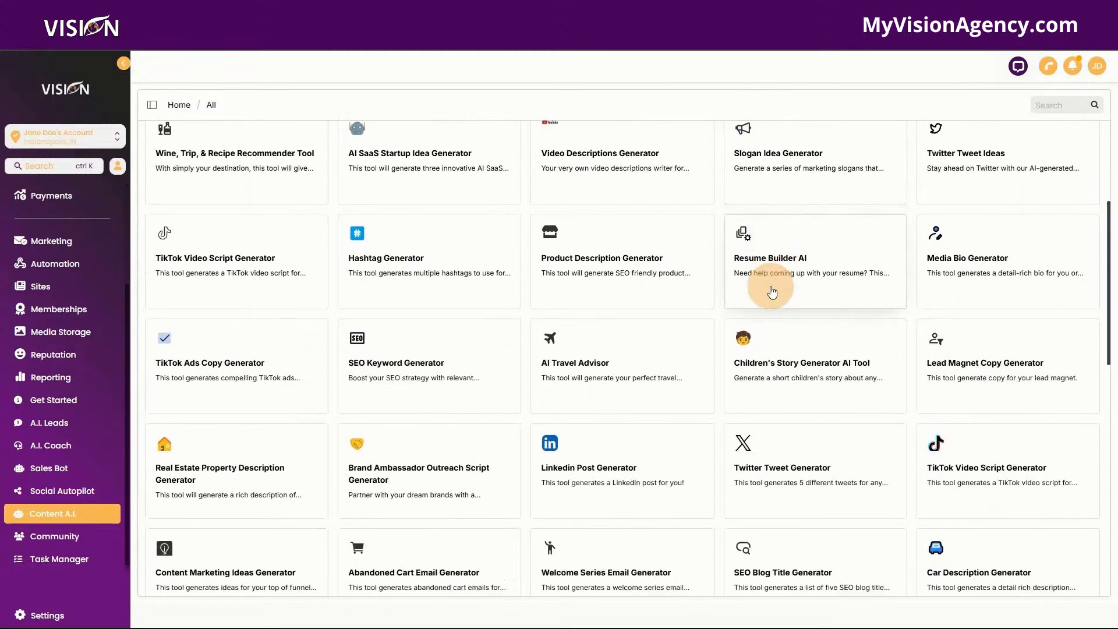
{"action": "scroll", "coordinate": [772, 291], "scroll_direction": "down", "scroll_amount": 8}
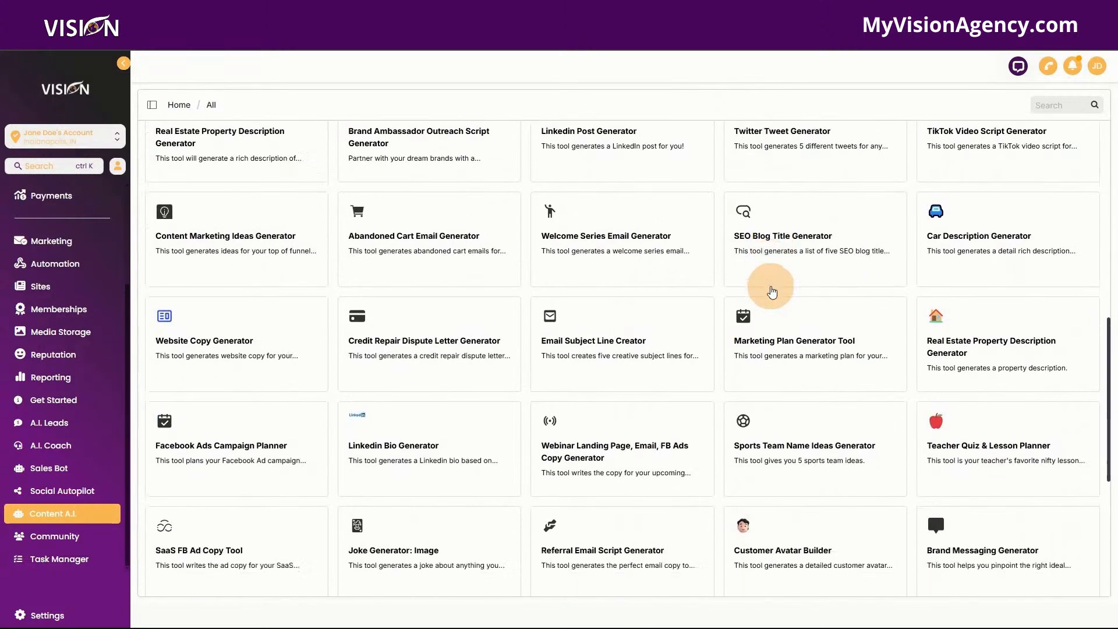
{"action": "scroll", "coordinate": [751, 349], "scroll_direction": "down", "scroll_amount": 4}
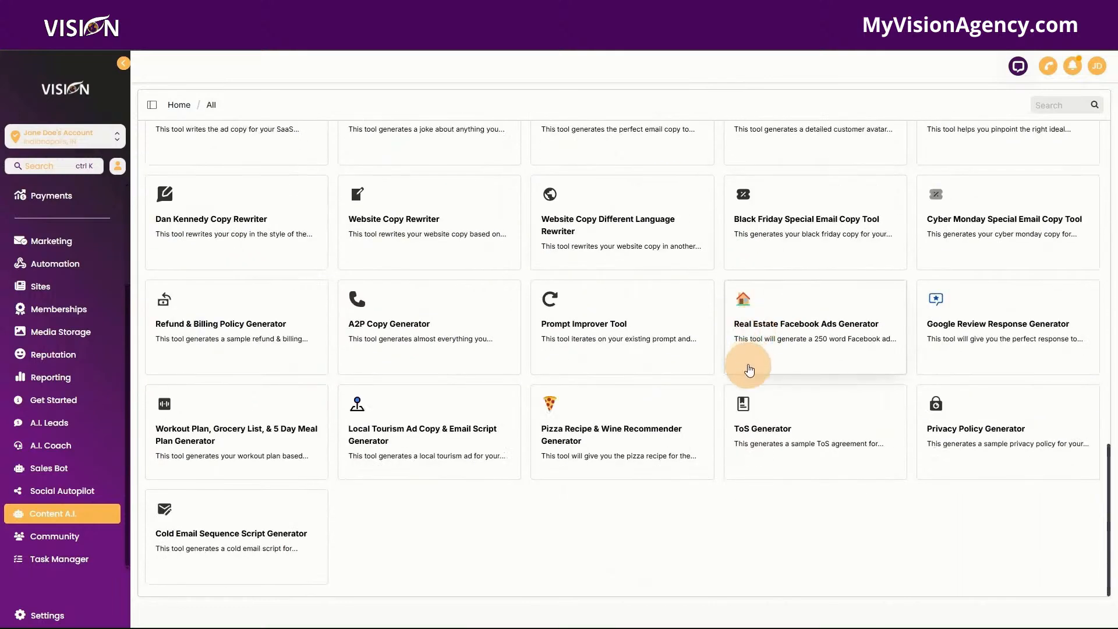
{"action": "scroll", "coordinate": [746, 361], "scroll_direction": "up", "scroll_amount": 2}
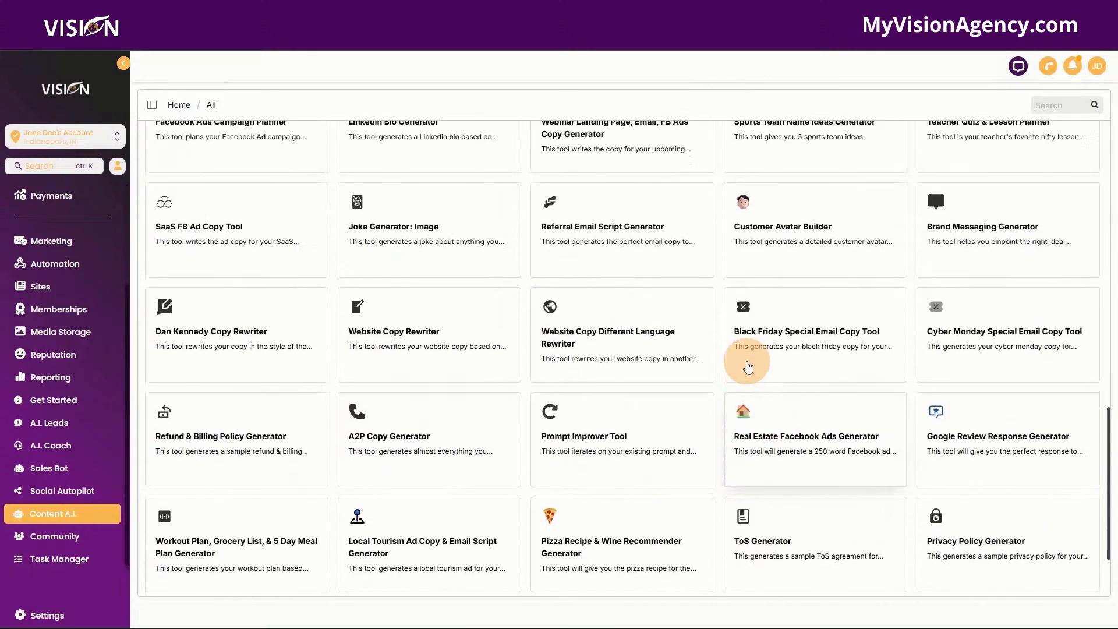
{"action": "scroll", "coordinate": [756, 396], "scroll_direction": "down", "scroll_amount": 2}
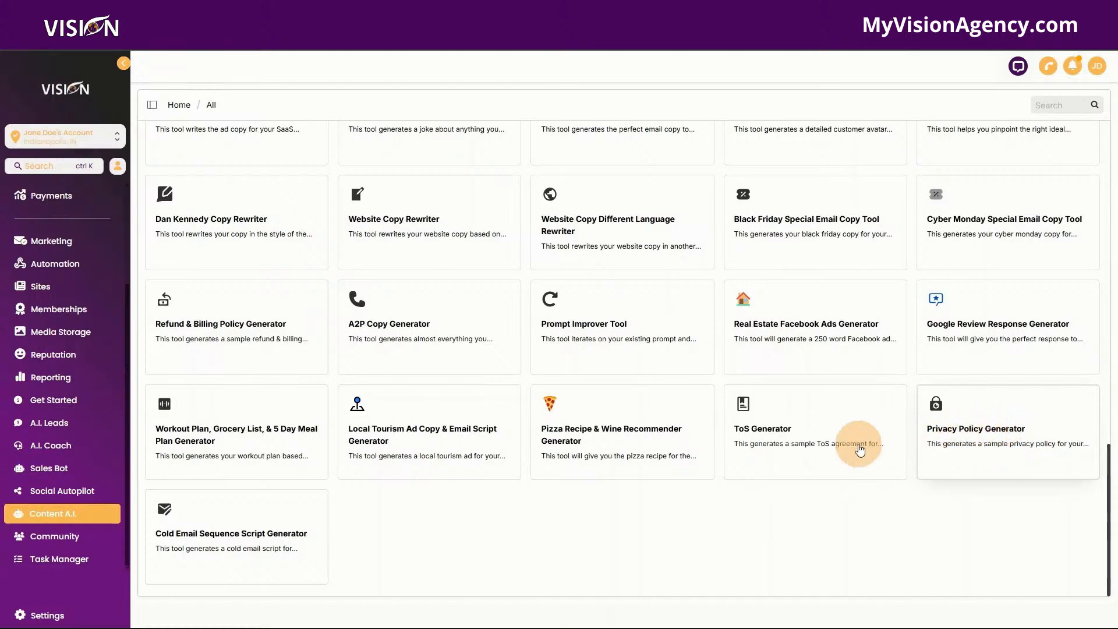
{"action": "scroll", "coordinate": [751, 448], "scroll_direction": "up", "scroll_amount": 3}
{"action": "scroll", "coordinate": [748, 443], "scroll_direction": "up", "scroll_amount": 11}
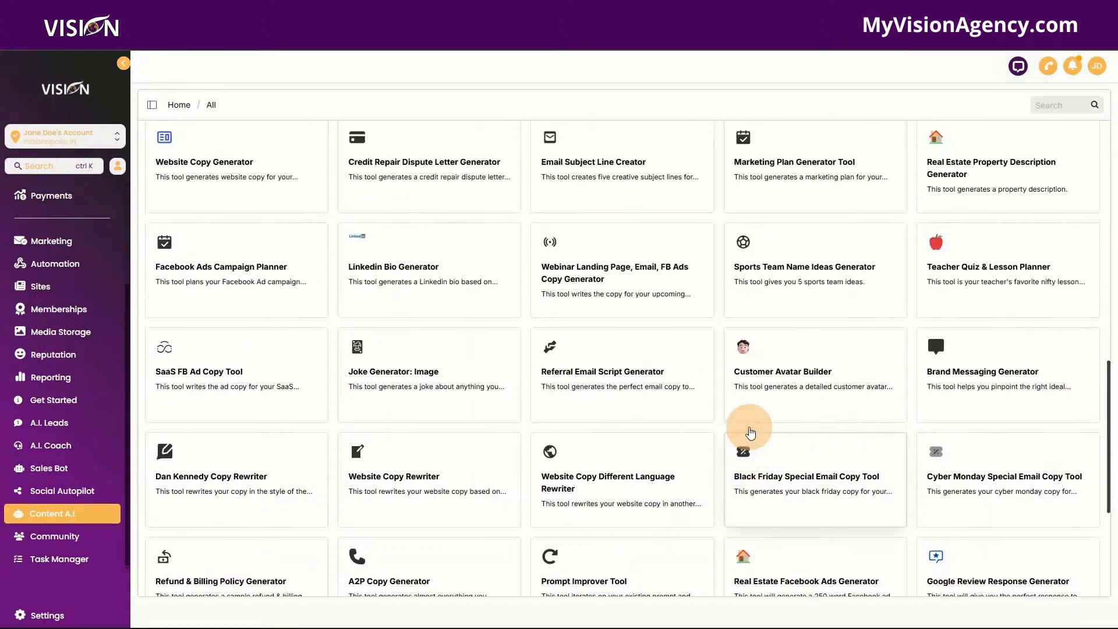
{"action": "scroll", "coordinate": [640, 308], "scroll_direction": "up", "scroll_amount": 2}
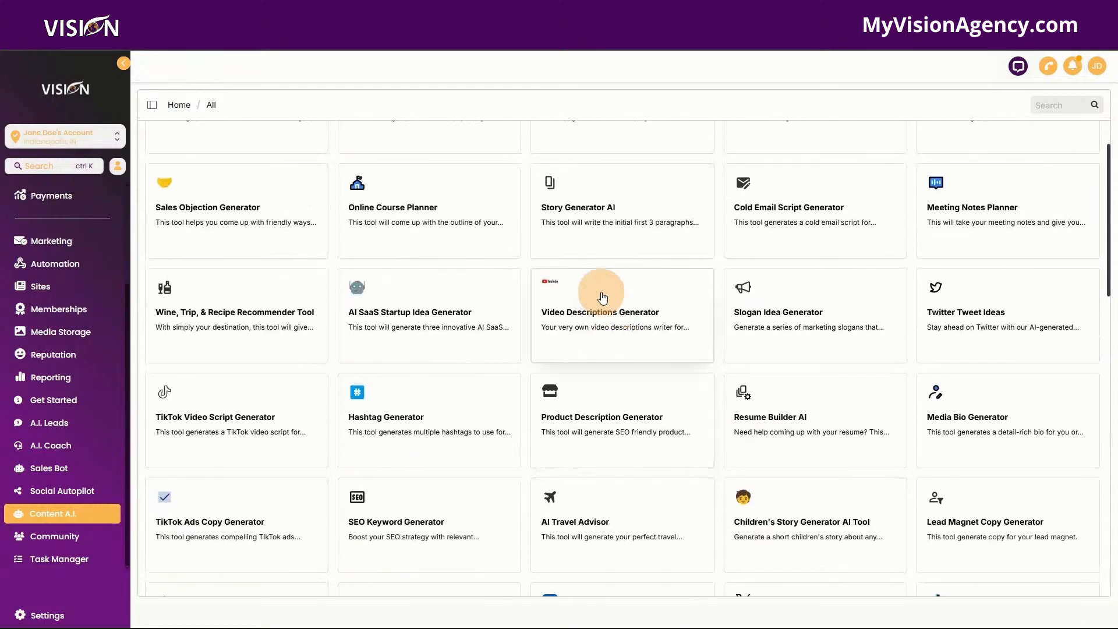
{"action": "scroll", "coordinate": [308, 169], "scroll_direction": "up", "scroll_amount": 2}
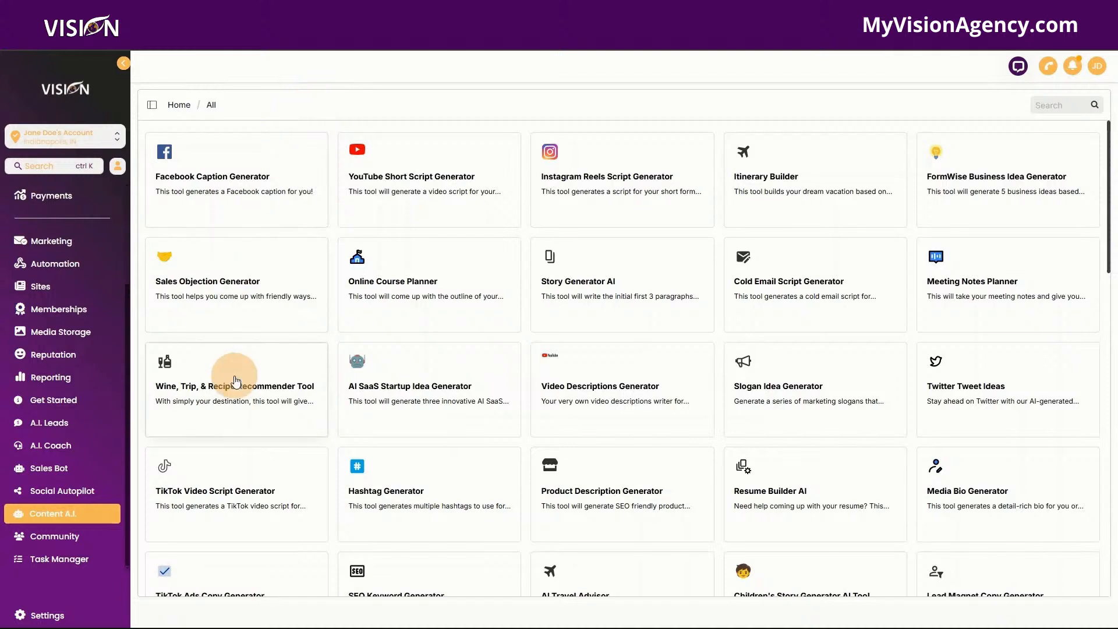
Step: Open the Visionary Resellers community and view its Learning courses and Events calendar
{"action": "left_click", "coordinate": [83, 543]}
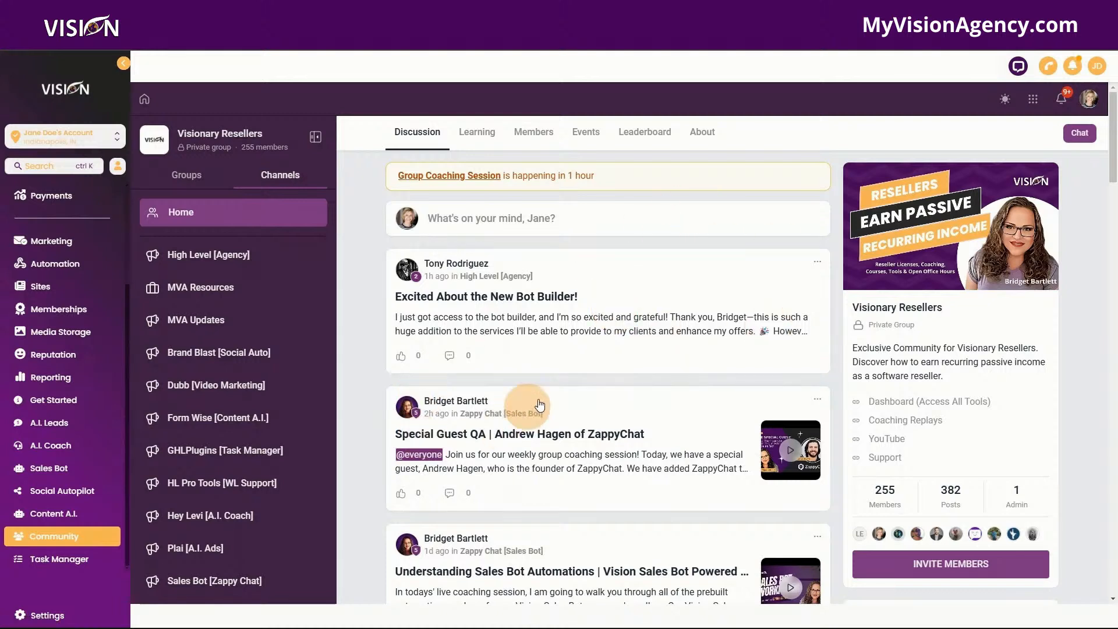
{"action": "left_click", "coordinate": [467, 135]}
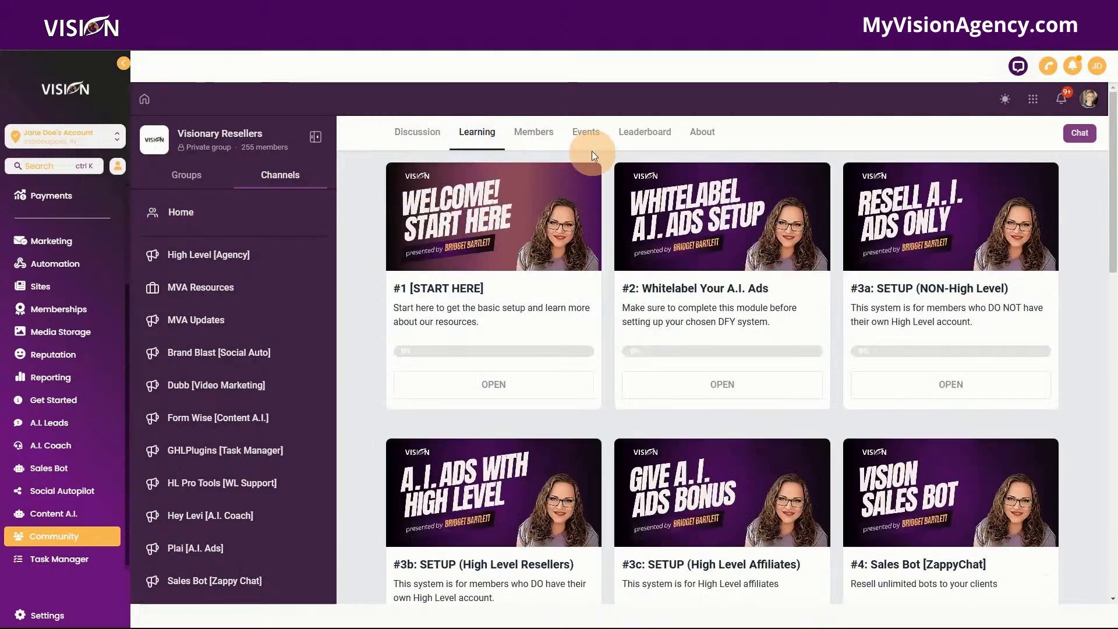
{"action": "left_click", "coordinate": [587, 134]}
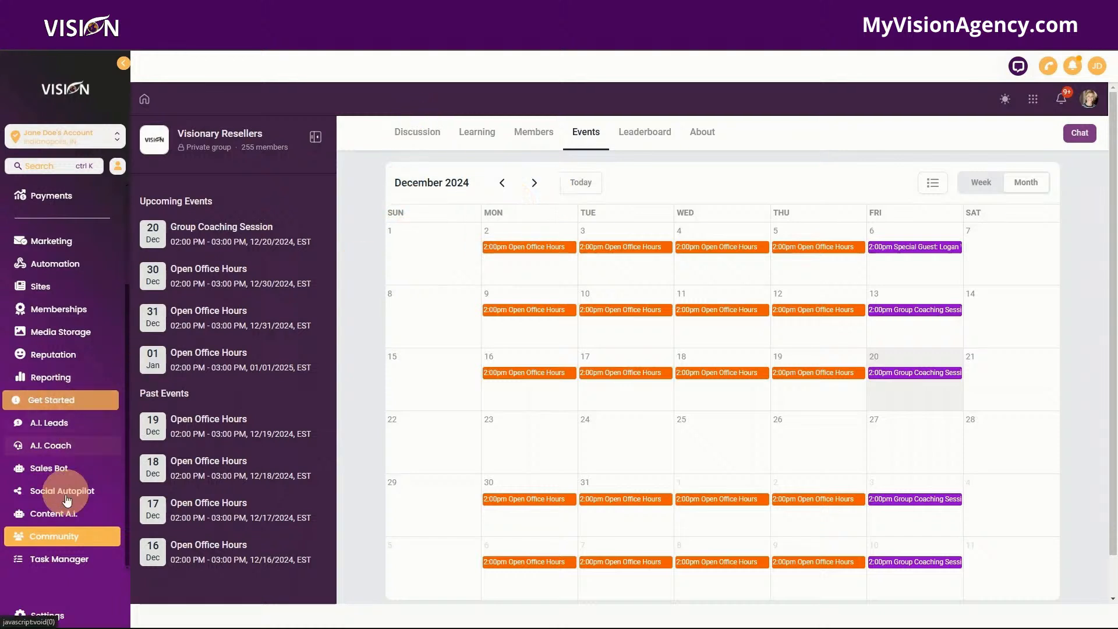
Step: Open Task Manager and look over its Projects page
{"action": "left_click", "coordinate": [65, 566]}
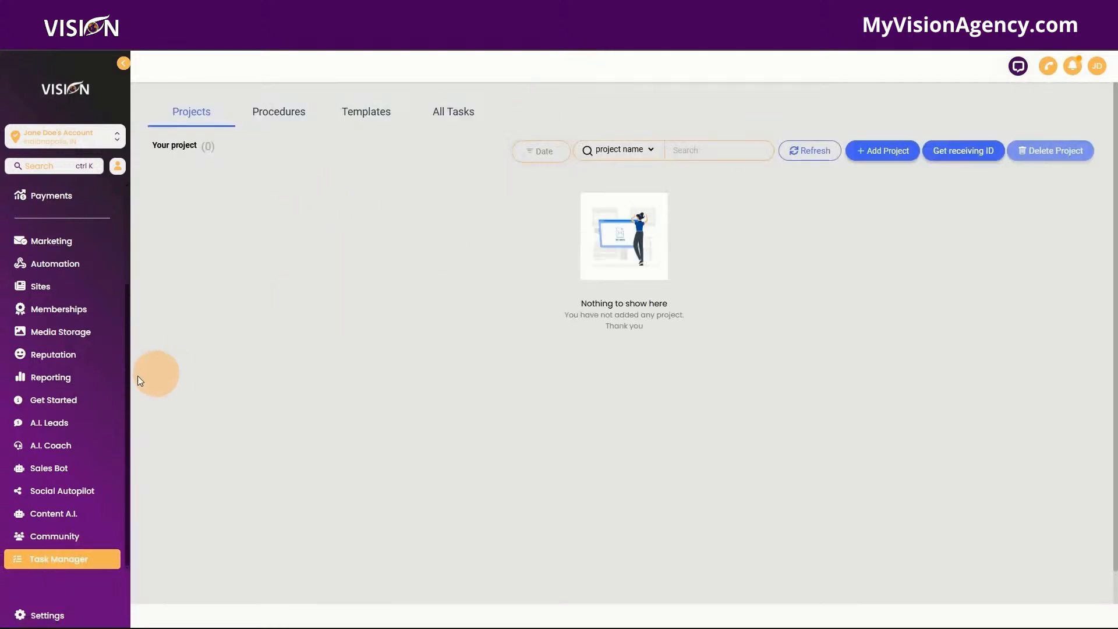
{"action": "scroll", "coordinate": [49, 378], "scroll_direction": "up", "scroll_amount": 3}
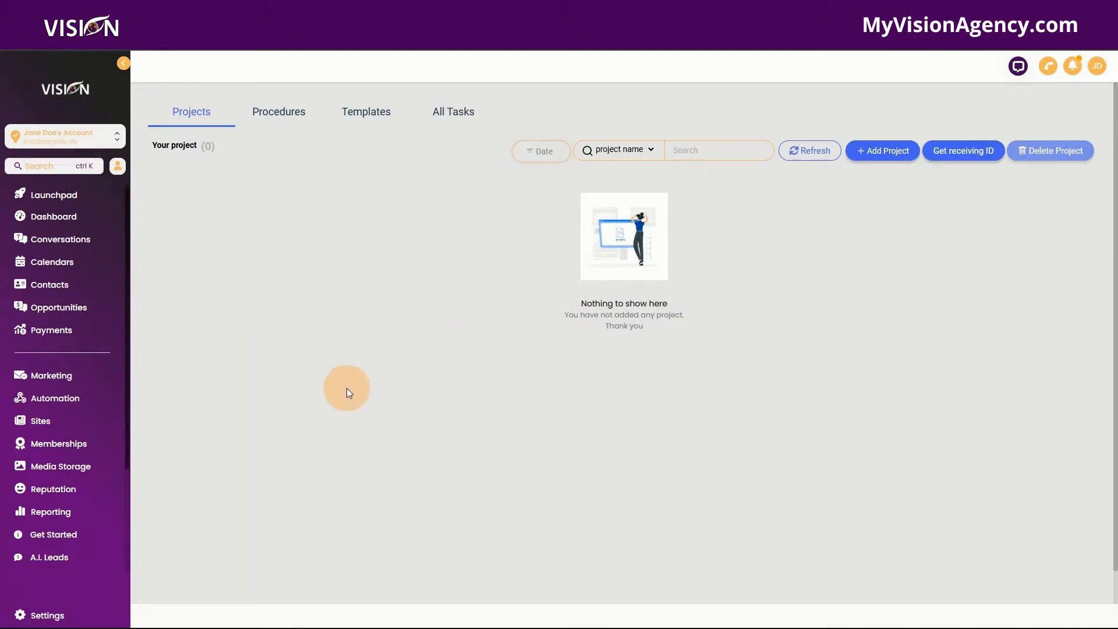
{"action": "scroll", "coordinate": [328, 410], "scroll_direction": "down", "scroll_amount": 1}
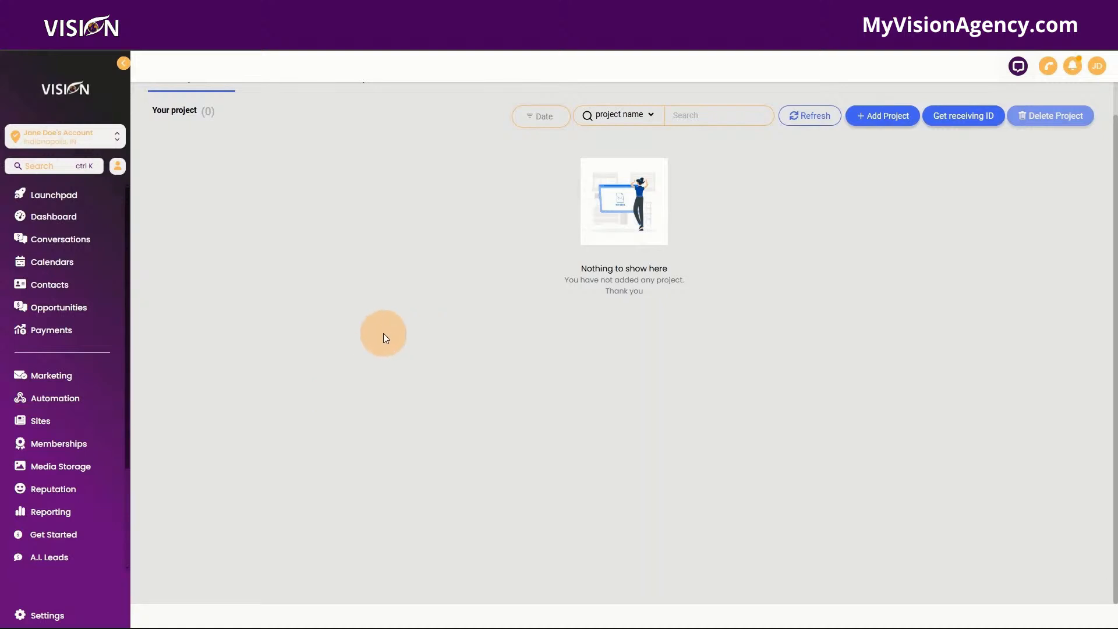
Step: Go to the funnels in Sites and open the A.I. Ads funnel to view its steps
{"action": "left_click", "coordinate": [87, 420]}
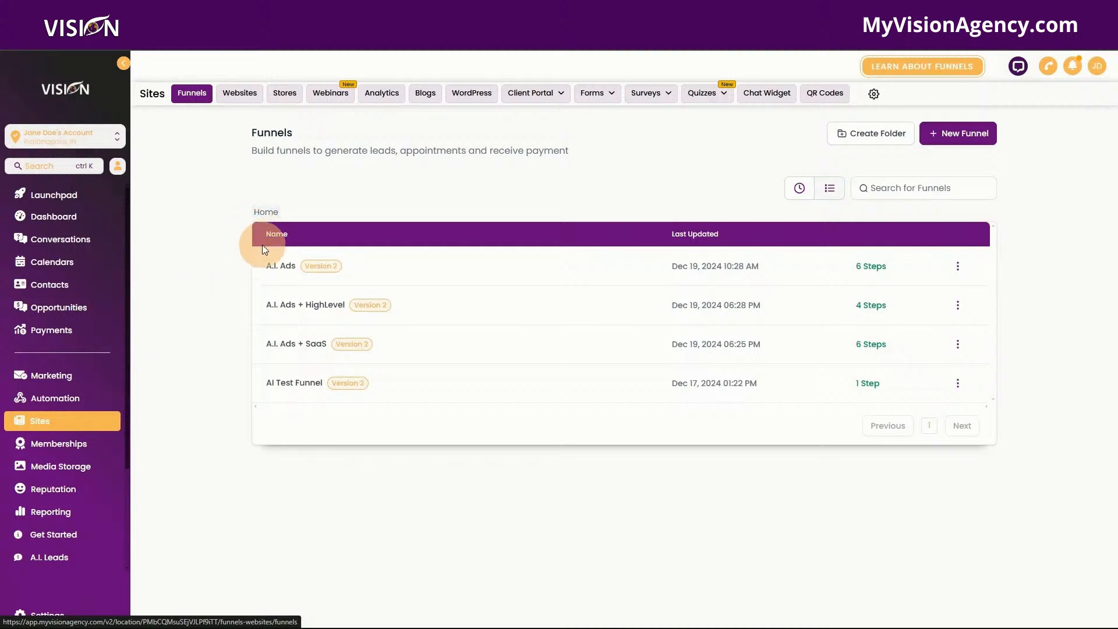
{"action": "left_click", "coordinate": [273, 272]}
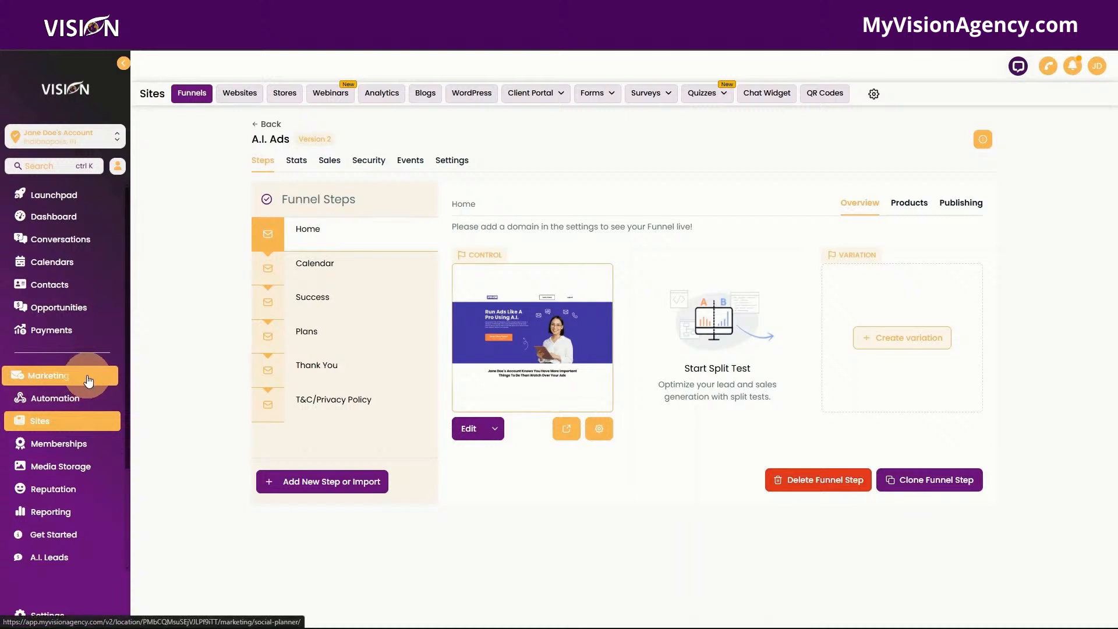
Step: Open Memberships and view the list of course products
{"action": "left_click", "coordinate": [81, 448]}
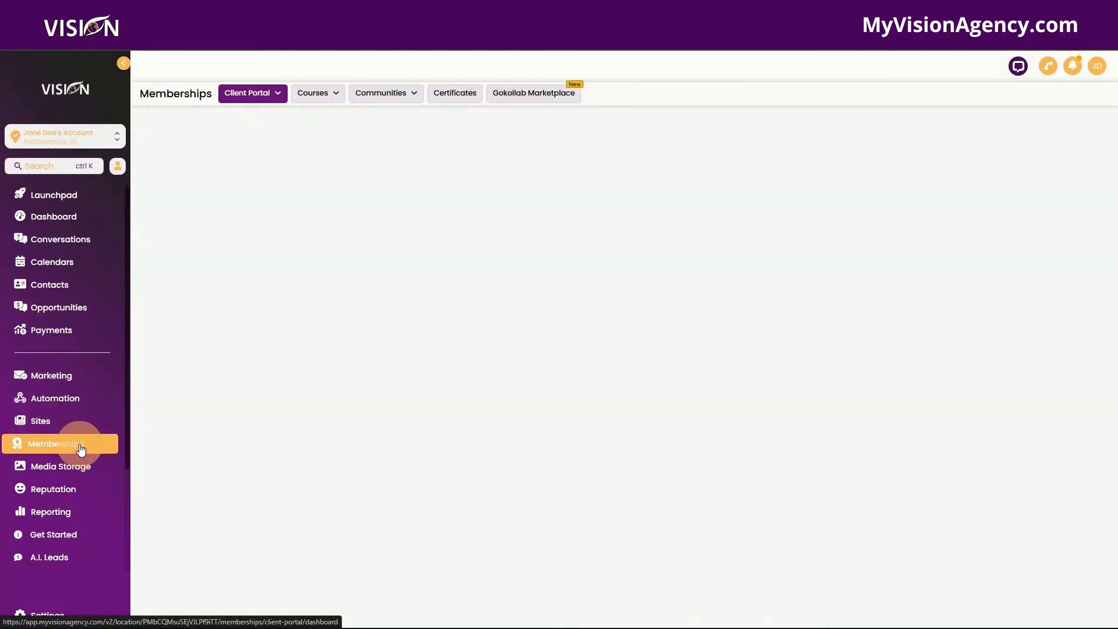
{"action": "left_click", "coordinate": [273, 96]}
{"action": "left_click", "coordinate": [317, 93]}
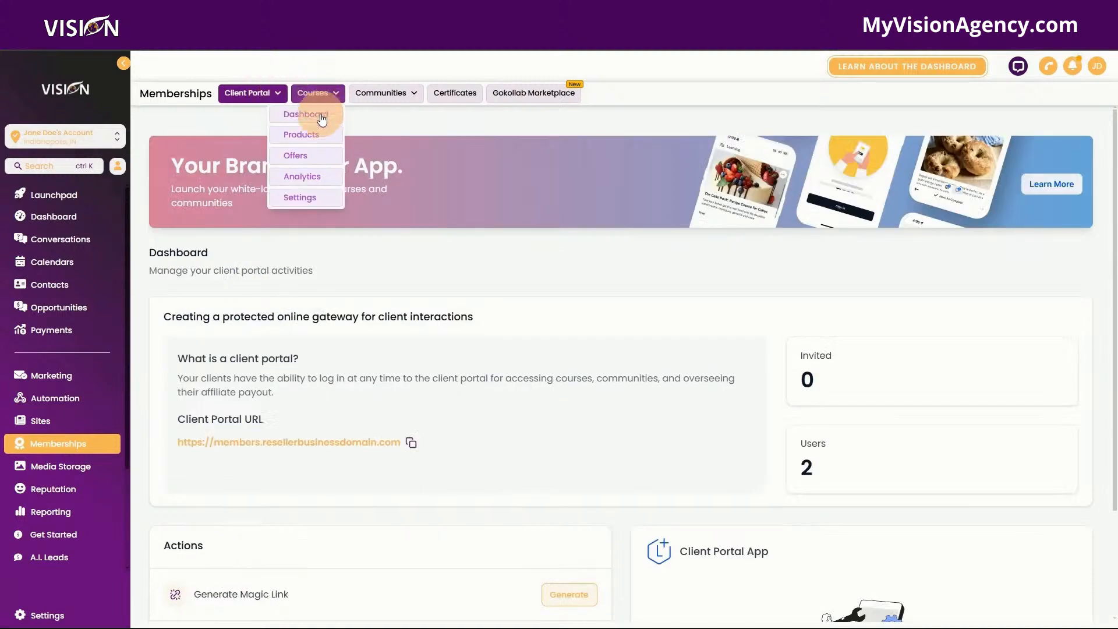
{"action": "left_click", "coordinate": [320, 133]}
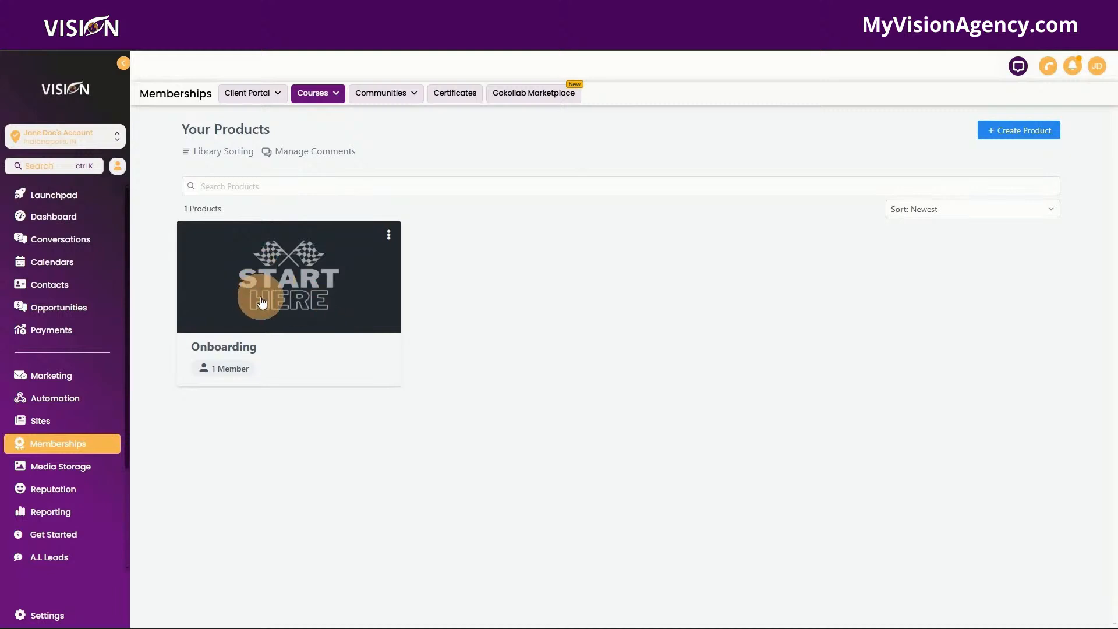
Step: Return to the funnels in Sites and open the A.I. Ads funnel's Home page in the page editor to look it over
{"action": "left_click", "coordinate": [53, 427]}
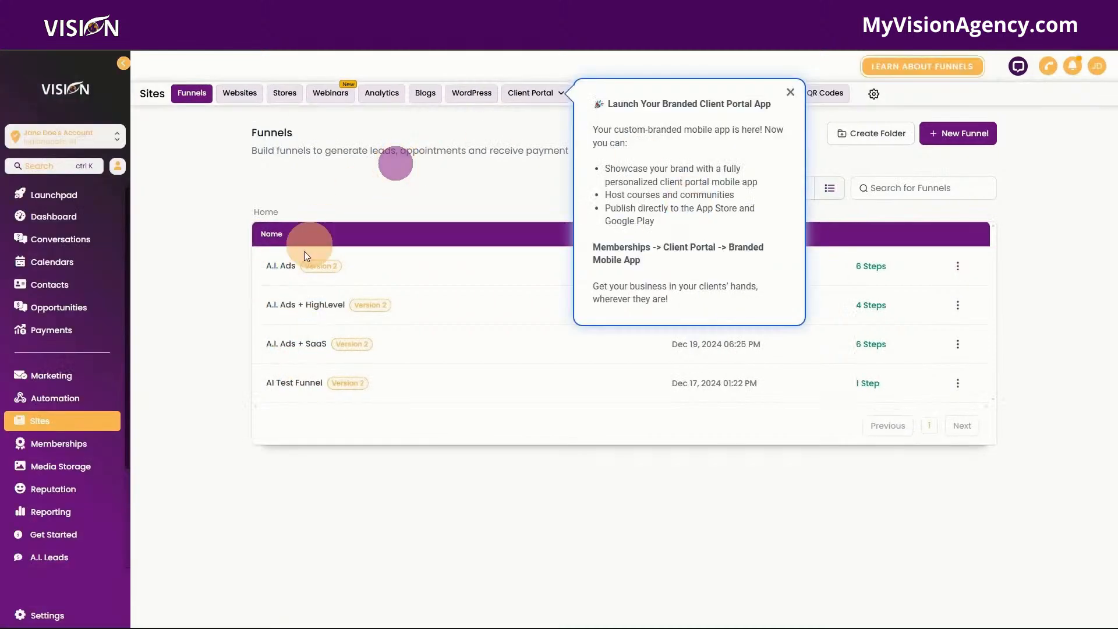
{"action": "left_click", "coordinate": [790, 91]}
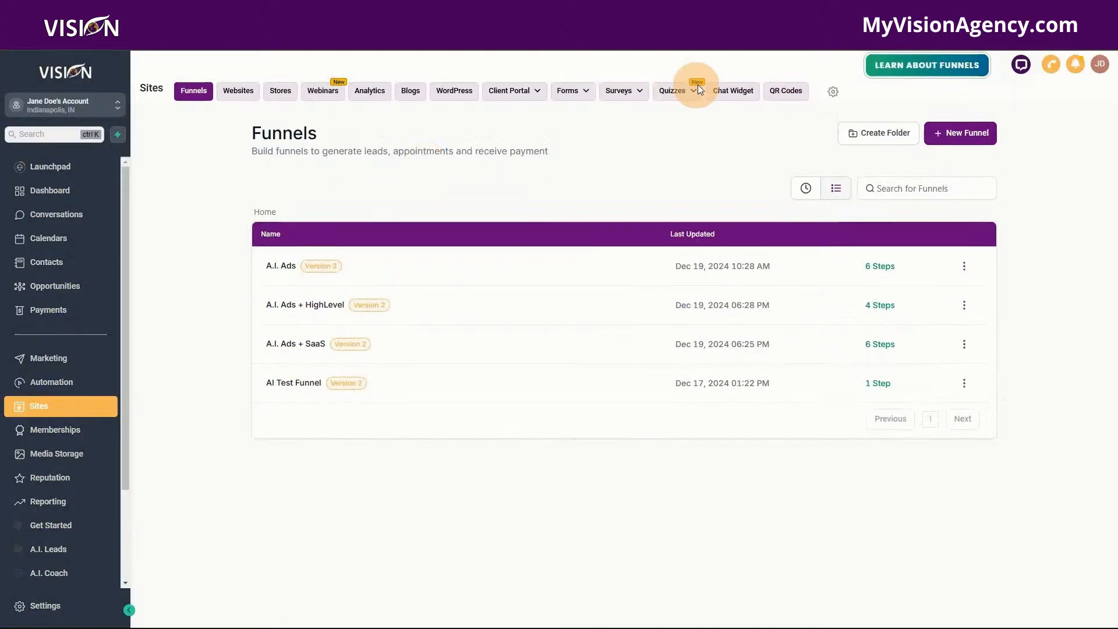
{"action": "left_click", "coordinate": [277, 265]}
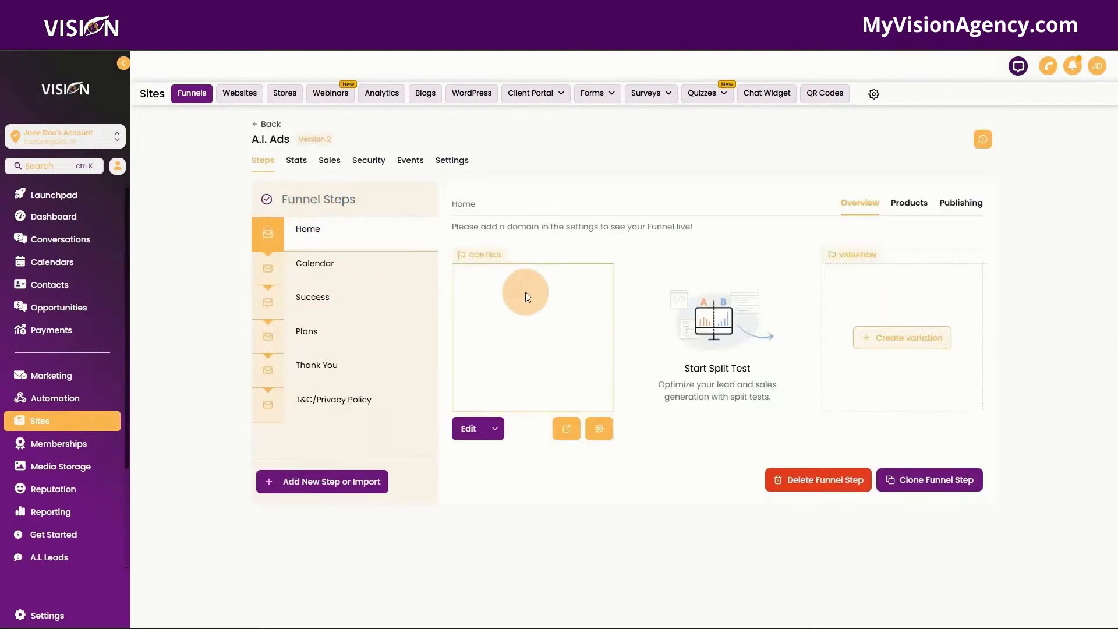
{"action": "left_click", "coordinate": [496, 431]}
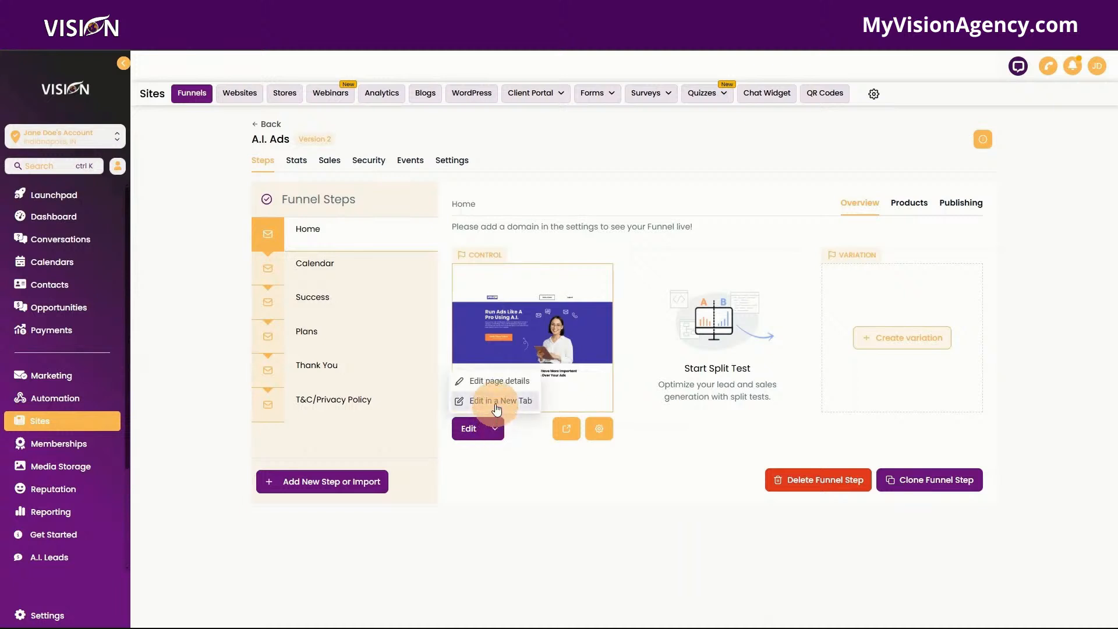
{"action": "left_click", "coordinate": [495, 402]}
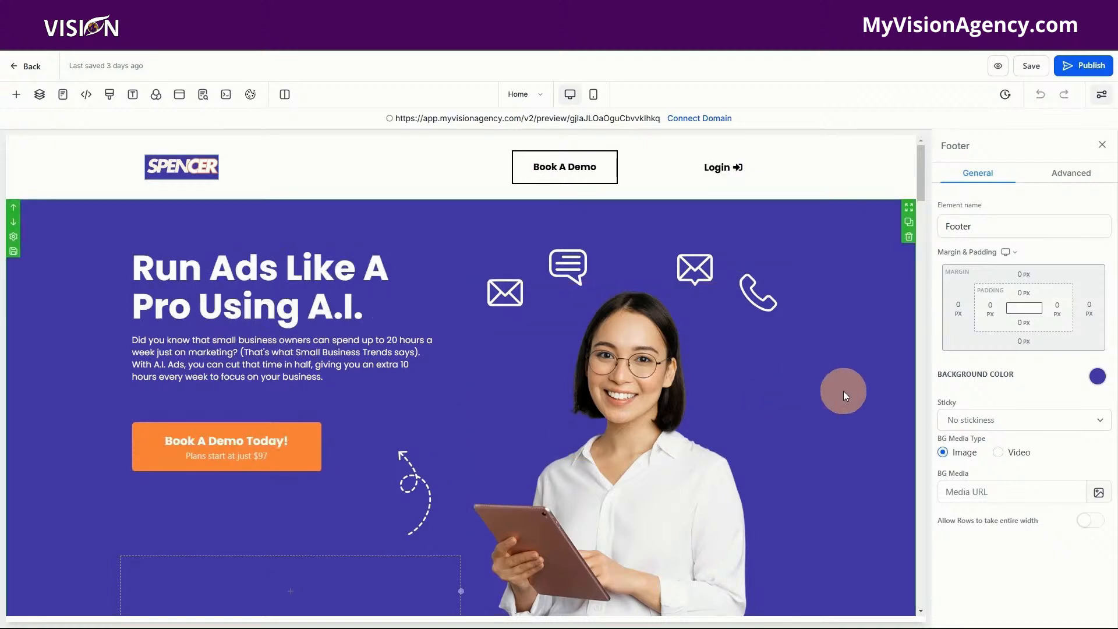
{"action": "scroll", "coordinate": [855, 397], "scroll_direction": "down", "scroll_amount": 2}
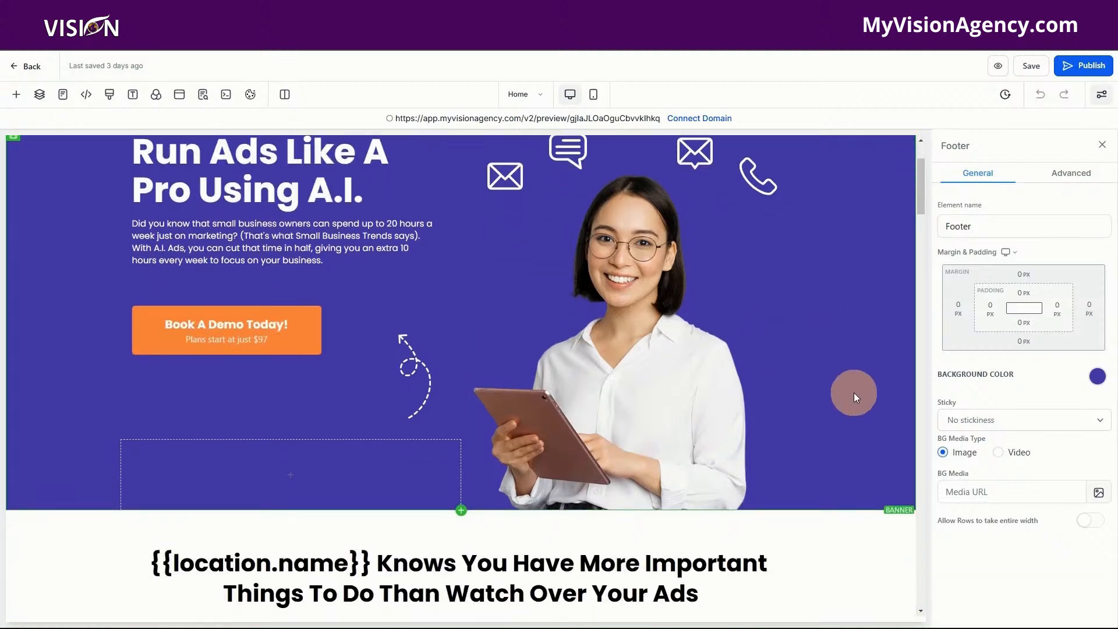
{"action": "scroll", "coordinate": [853, 393], "scroll_direction": "up", "scroll_amount": 2}
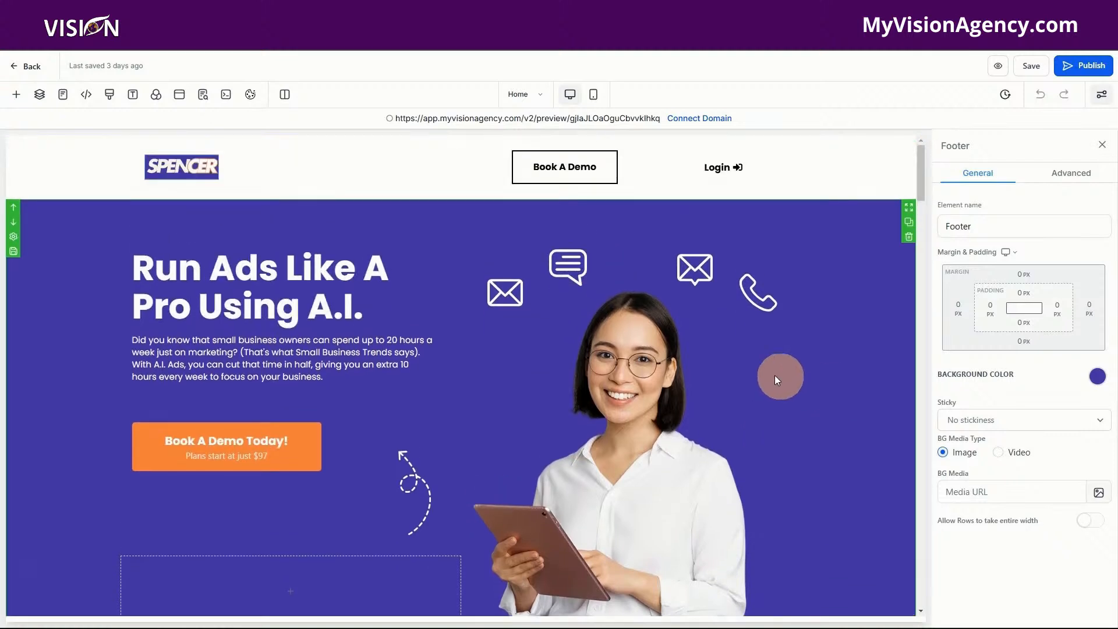
Step: Select the Book A Demo Today! button and inspect the custom value behind its orange background color
{"action": "left_click", "coordinate": [239, 444]}
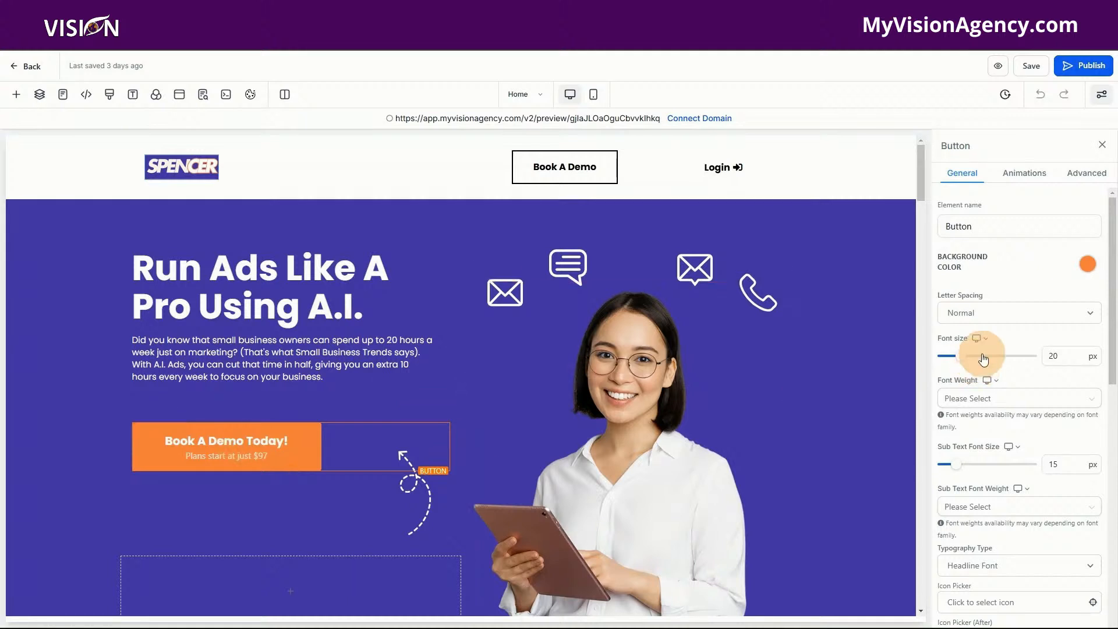
{"action": "scroll", "coordinate": [986, 372], "scroll_direction": "down", "scroll_amount": 10}
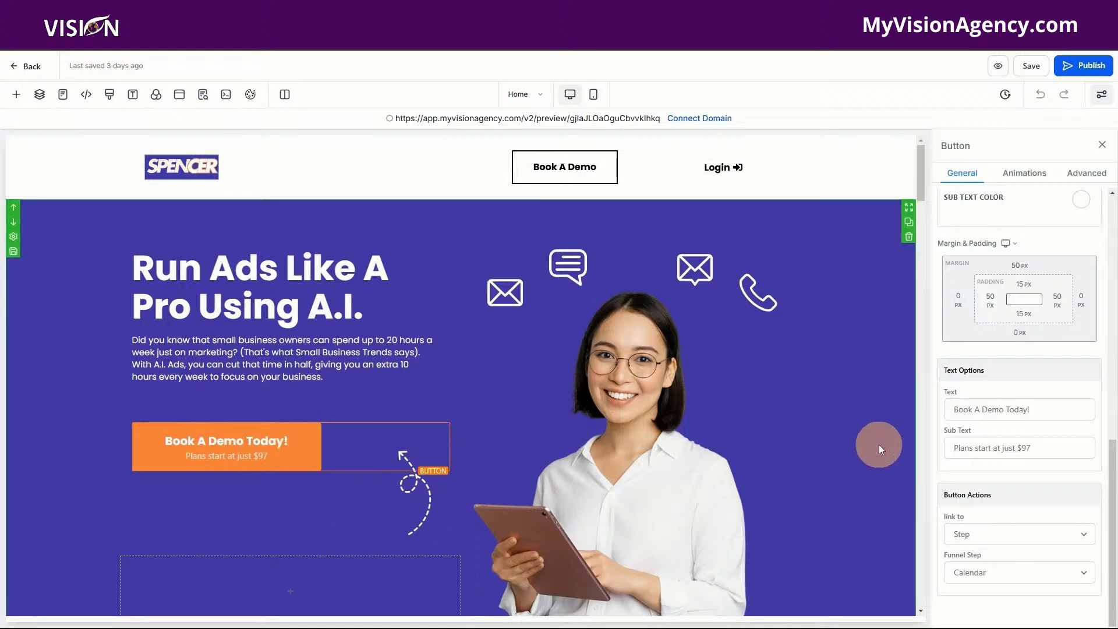
{"action": "scroll", "coordinate": [1086, 442], "scroll_direction": "up", "scroll_amount": 5}
{"action": "left_click", "coordinate": [1086, 204]}
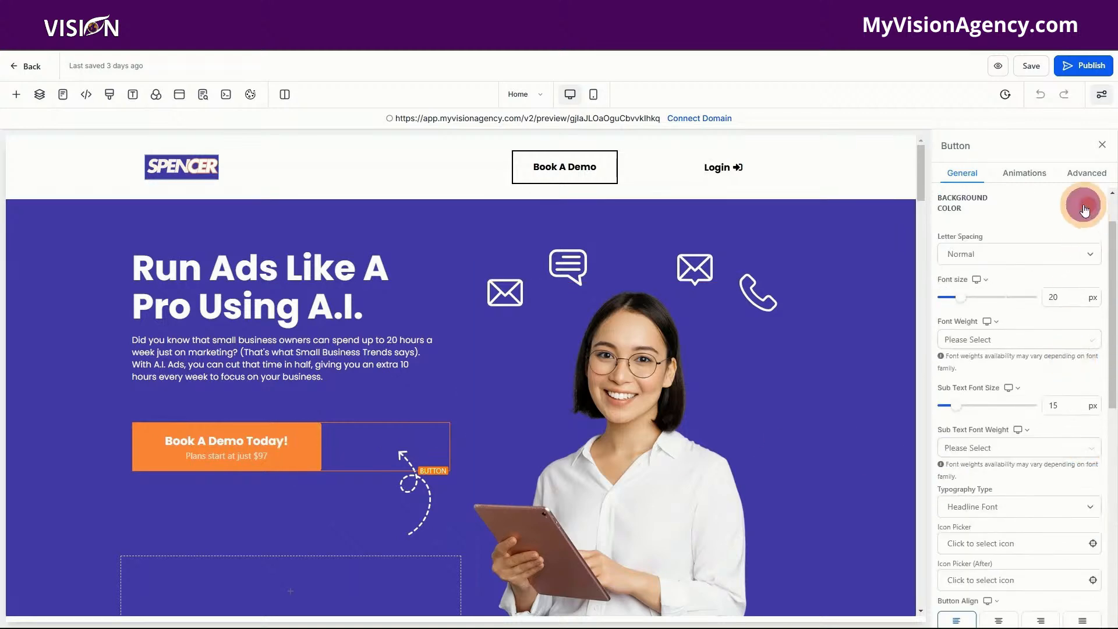
{"action": "left_click", "coordinate": [1017, 446]}
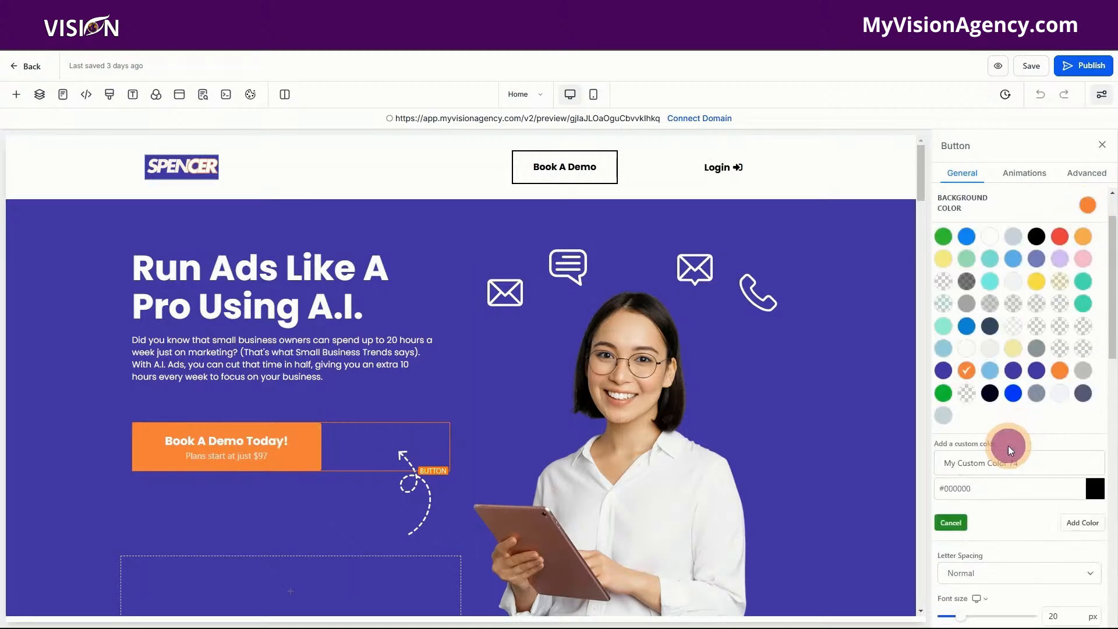
{"action": "left_click", "coordinate": [966, 372]}
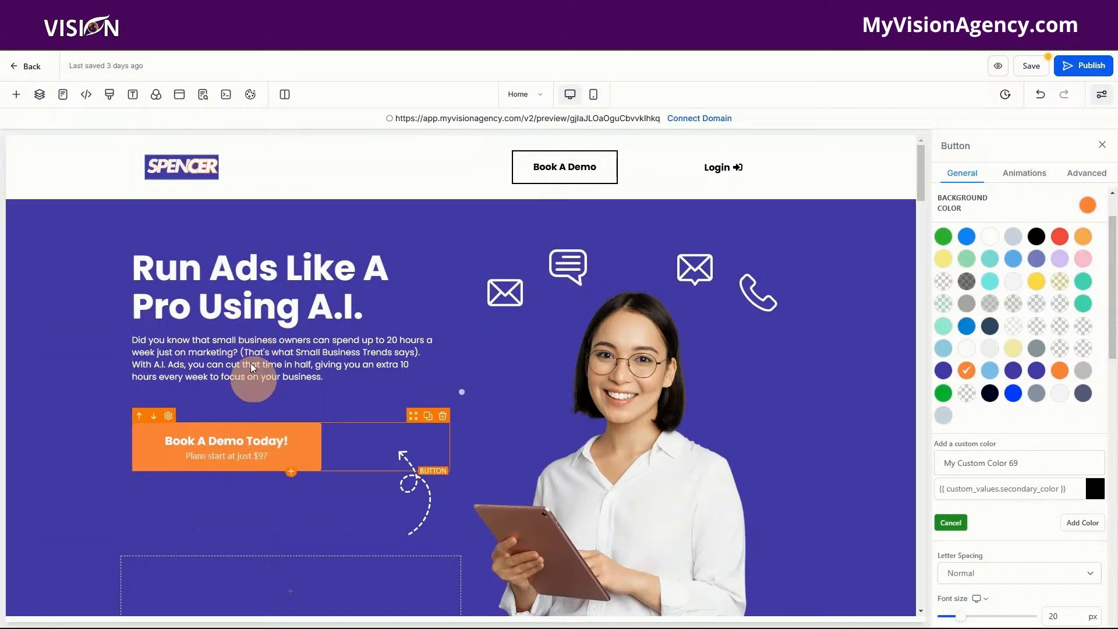
Step: Inspect the header logo's image source and leave the page editor without saving
{"action": "left_click", "coordinate": [212, 167]}
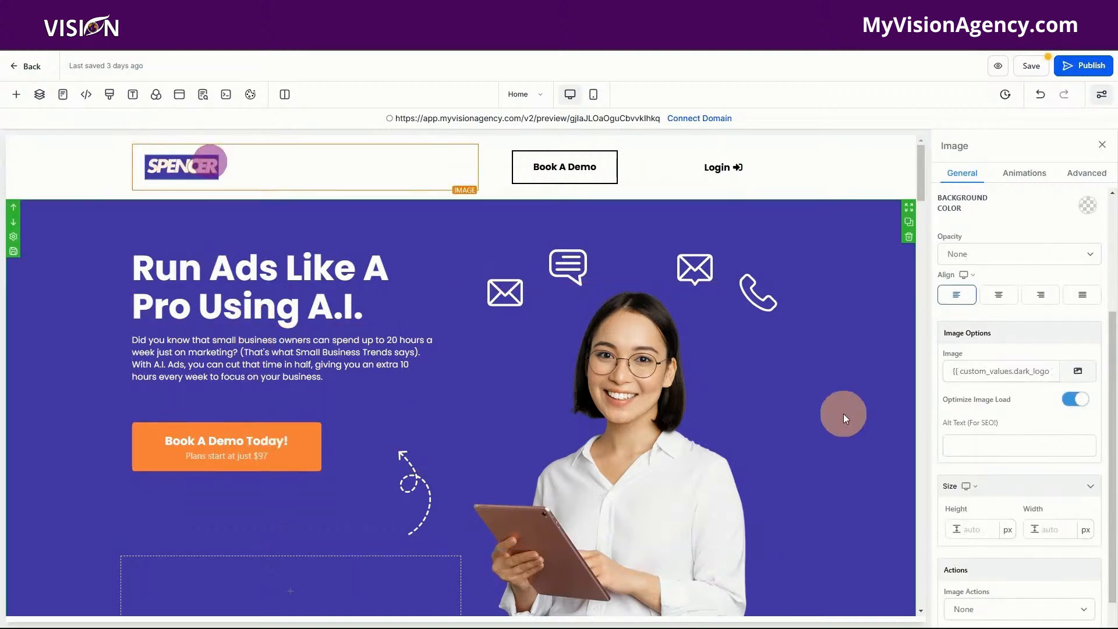
{"action": "scroll", "coordinate": [1013, 567], "scroll_direction": "down", "scroll_amount": 1}
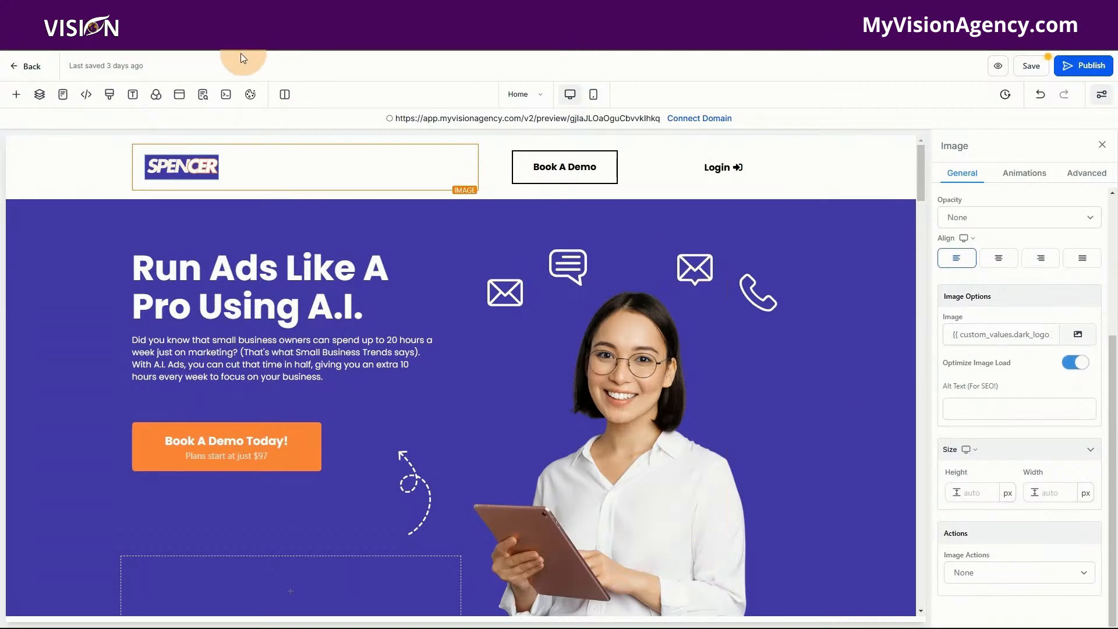
{"action": "left_click", "coordinate": [26, 66]}
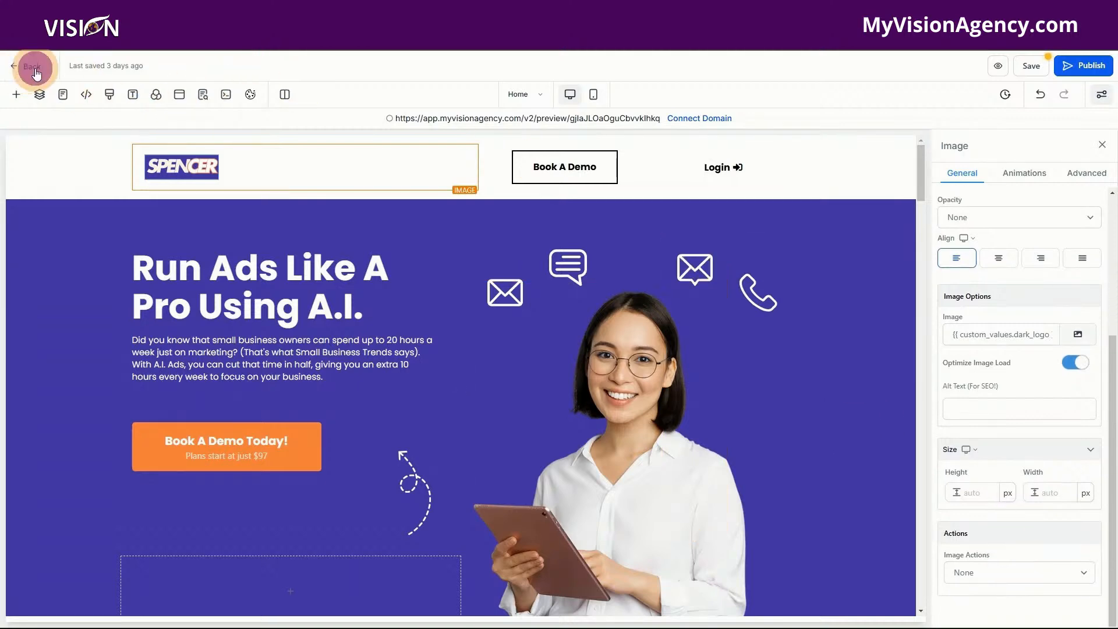
{"action": "left_click", "coordinate": [690, 384]}
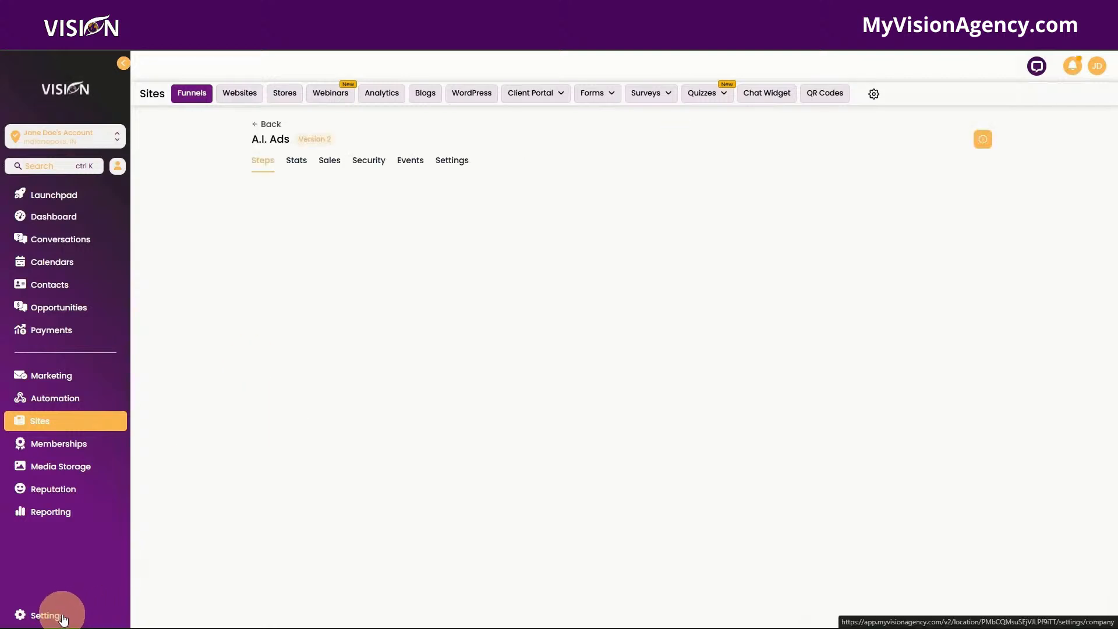
Step: Go to Custom Values in the account settings and open the MVA DFY System folder
{"action": "left_click", "coordinate": [63, 617]}
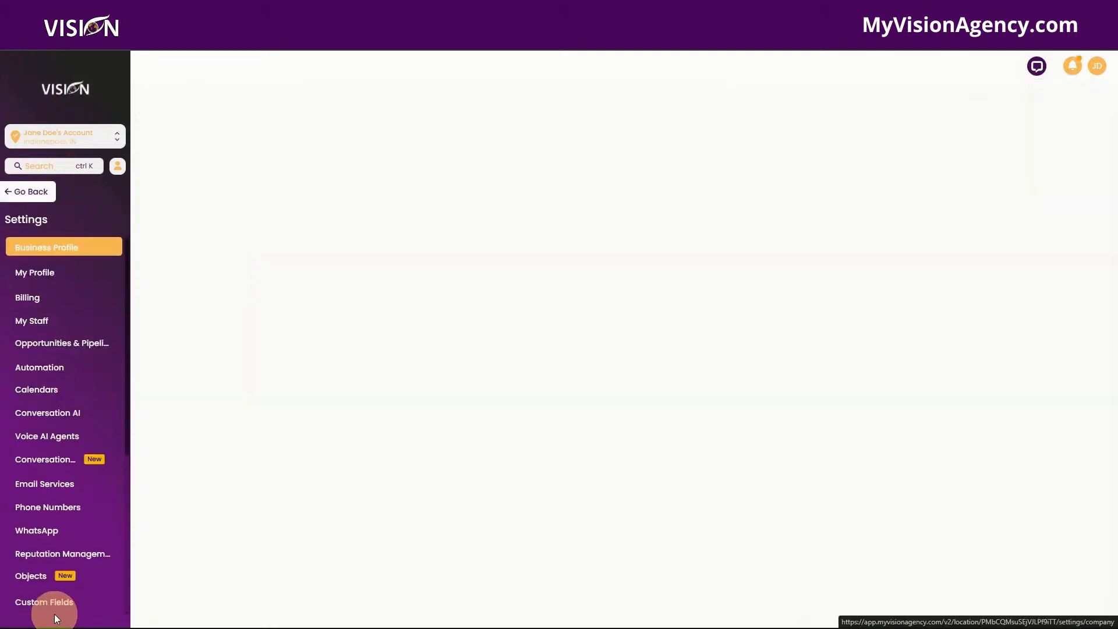
{"action": "left_click", "coordinate": [68, 446]}
{"action": "scroll", "coordinate": [68, 445], "scroll_direction": "down", "scroll_amount": 4}
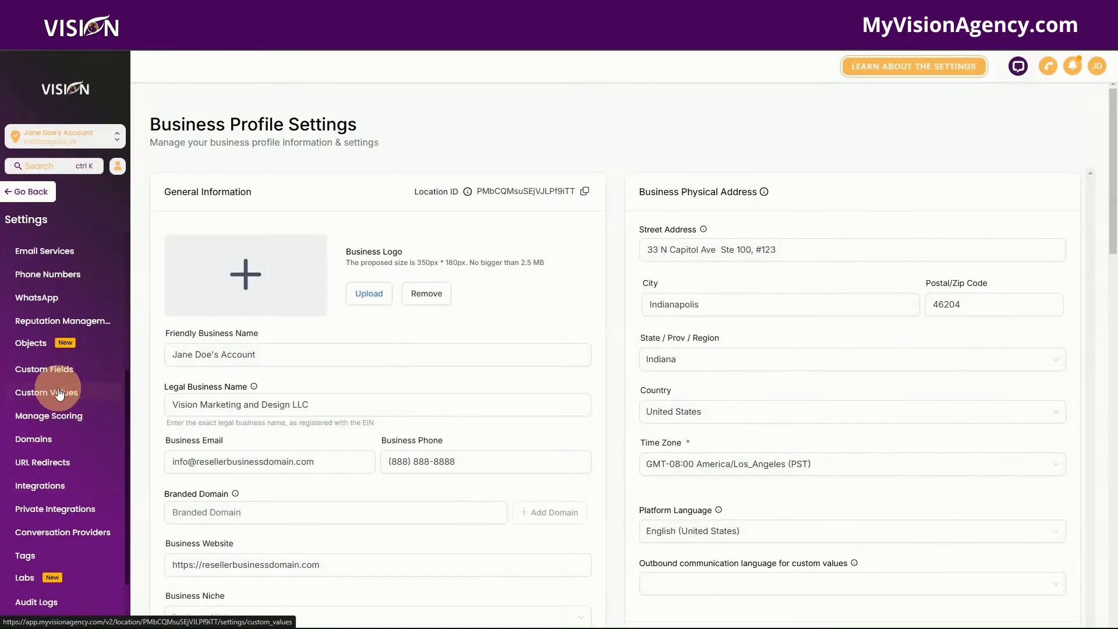
{"action": "left_click", "coordinate": [59, 393]}
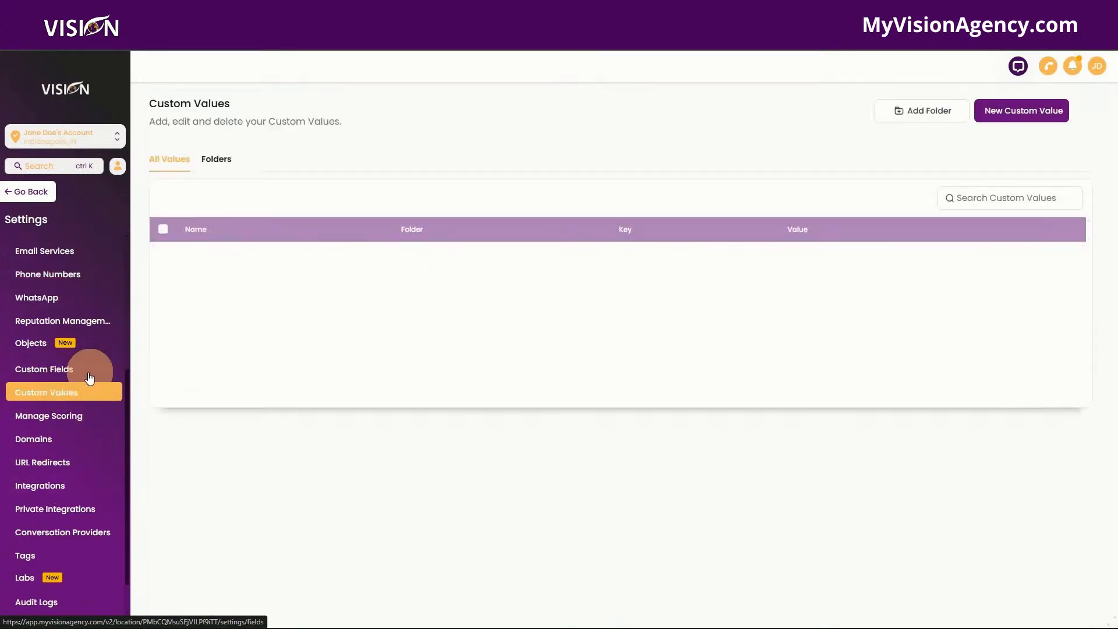
{"action": "left_click", "coordinate": [215, 158]}
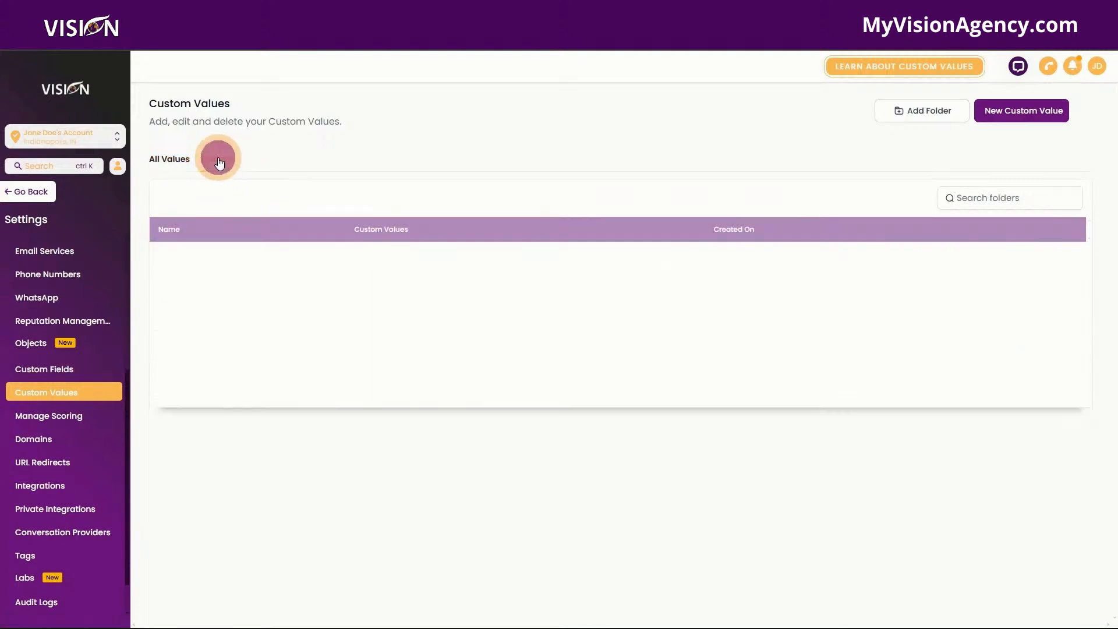
{"action": "left_click", "coordinate": [207, 295]}
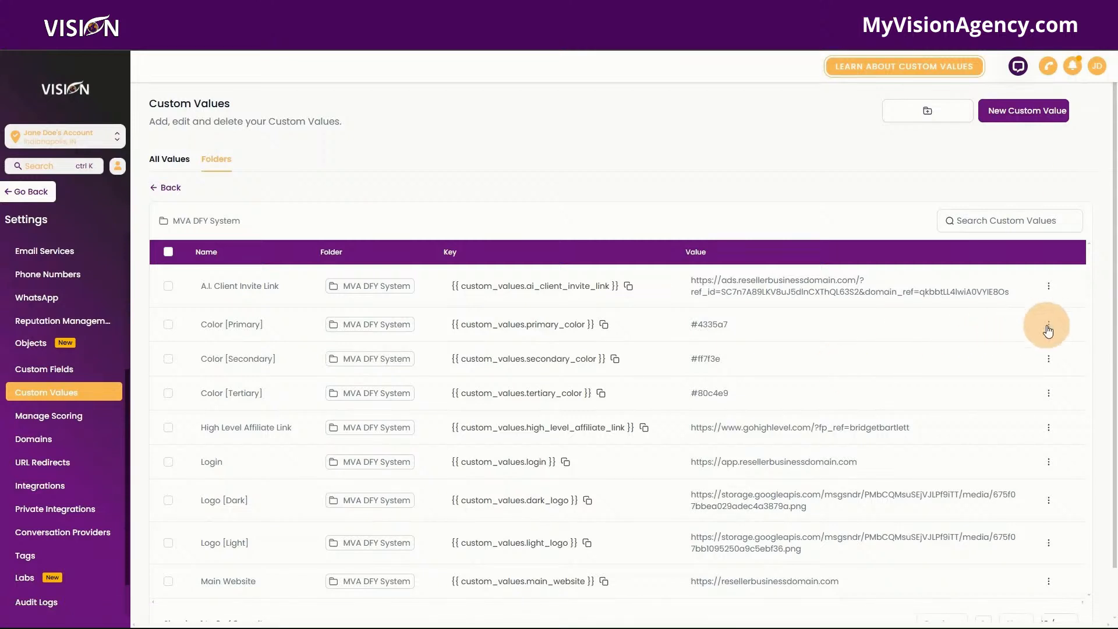
Step: Set the Color [Primary] custom value to #48075b and save the update
{"action": "left_click", "coordinate": [1047, 327]}
{"action": "left_click", "coordinate": [1042, 283]}
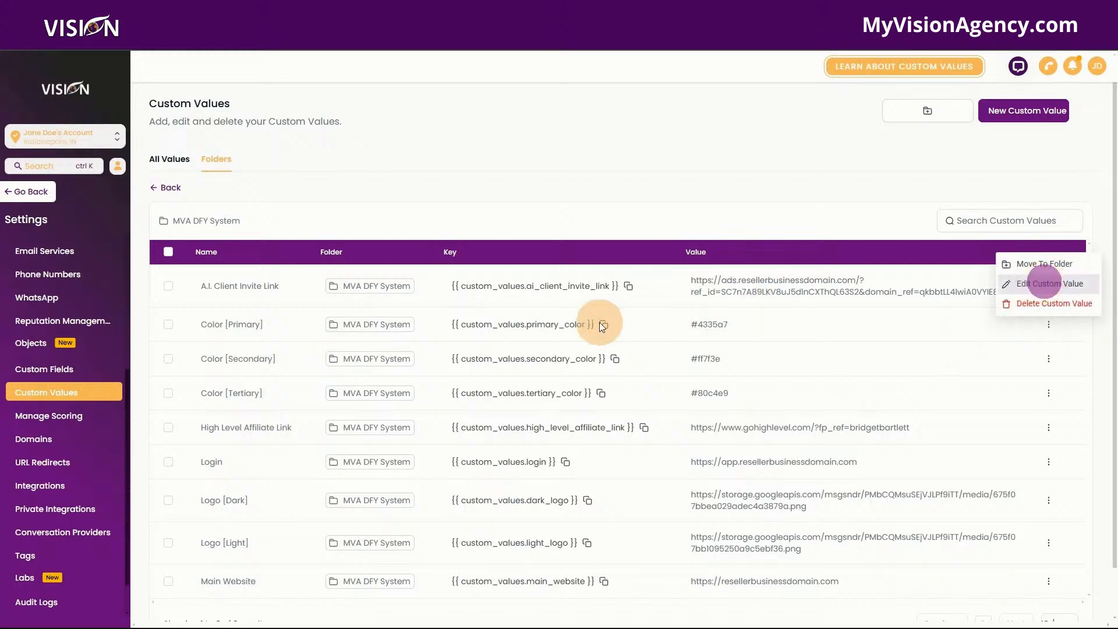
{"action": "left_click_drag", "start_coordinate": [492, 345], "coordinate": [404, 346]}
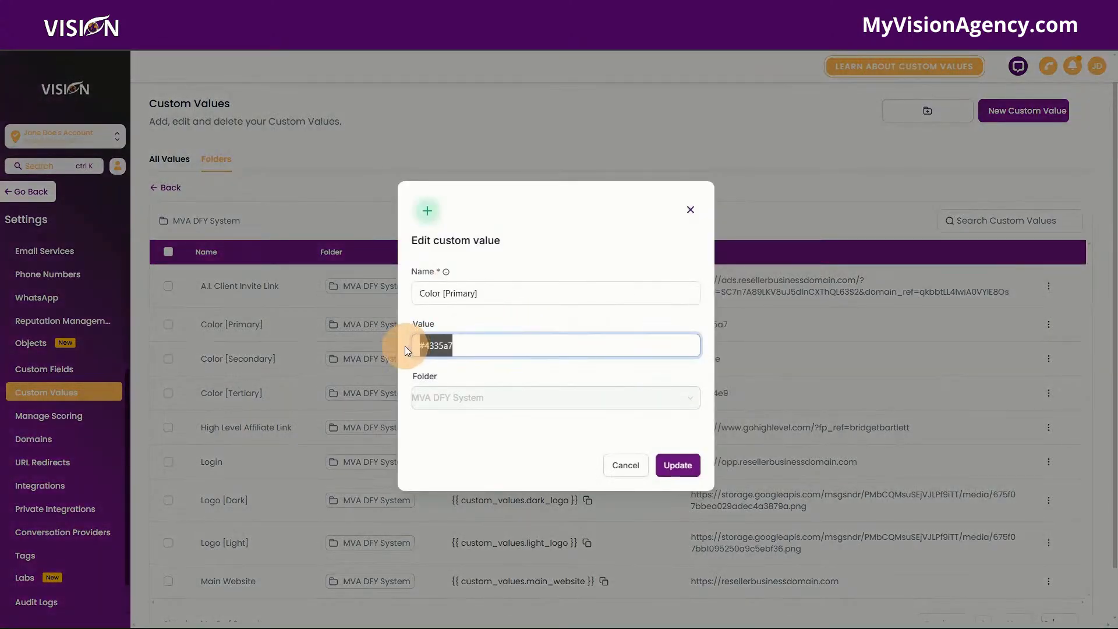
{"action": "type", "text": "#48075b"}
{"action": "left_click", "coordinate": [671, 464]}
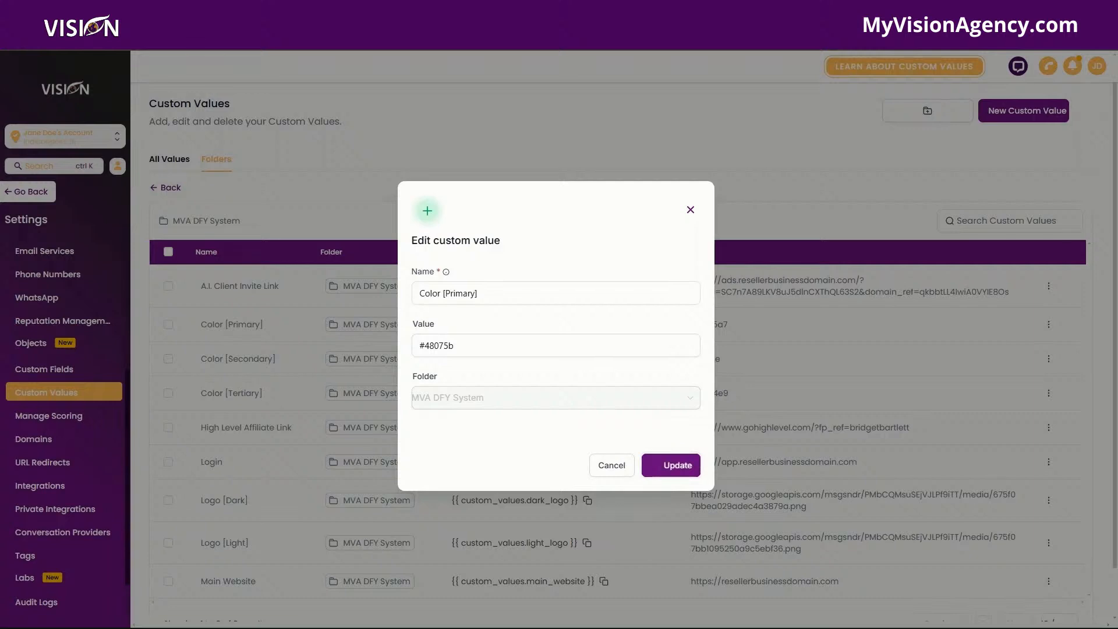
{"action": "left_click", "coordinate": [656, 464]}
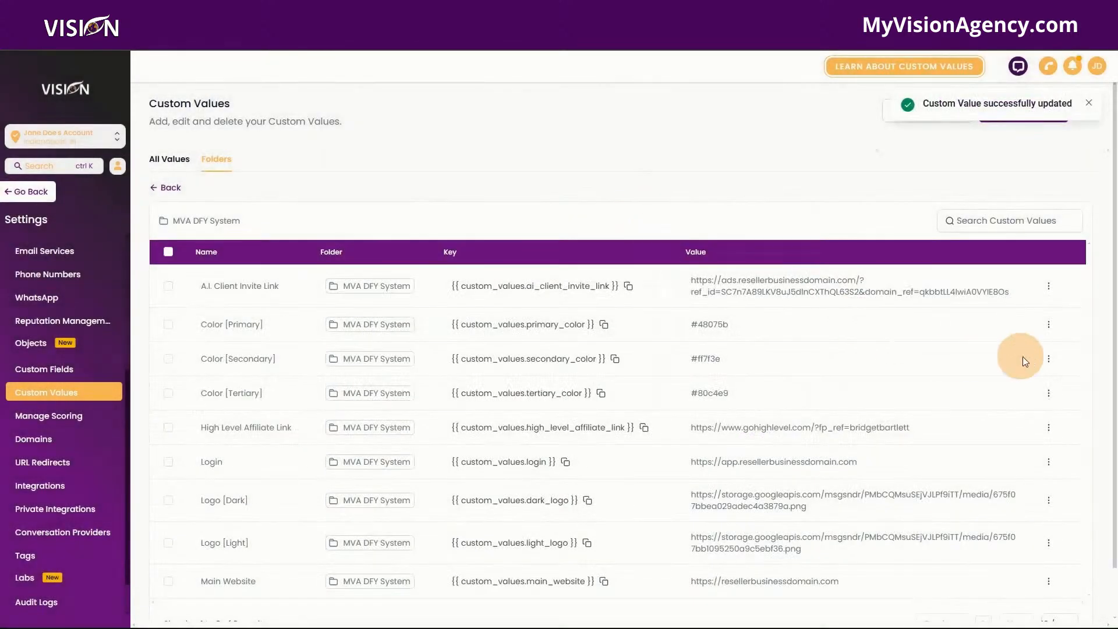
Step: Set the Color [Secondary] custom value to #ffb758 and save the update
{"action": "left_click", "coordinate": [1047, 359]}
{"action": "left_click", "coordinate": [1020, 319]}
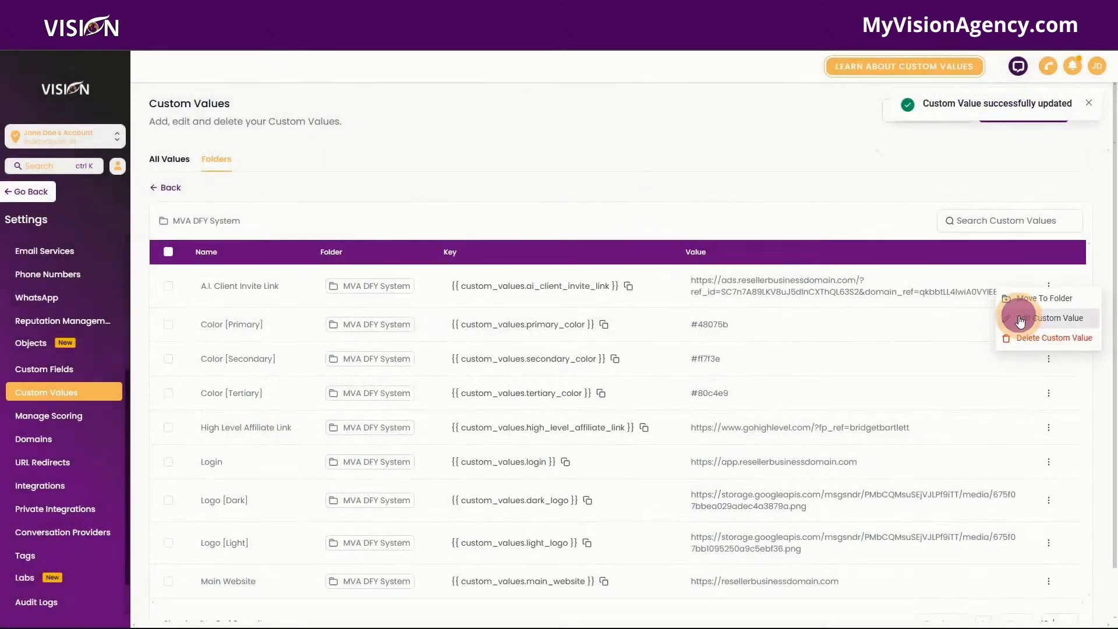
{"action": "left_click_drag", "start_coordinate": [470, 344], "coordinate": [408, 346]}
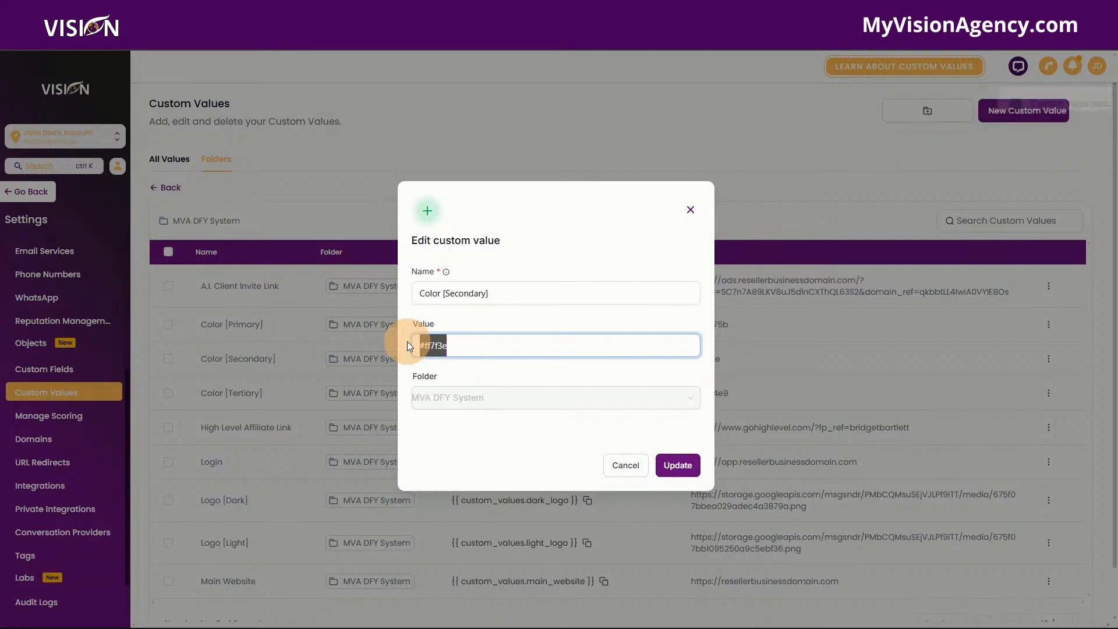
{"action": "type", "text": "#ffb758"}
{"action": "left_click", "coordinate": [678, 465]}
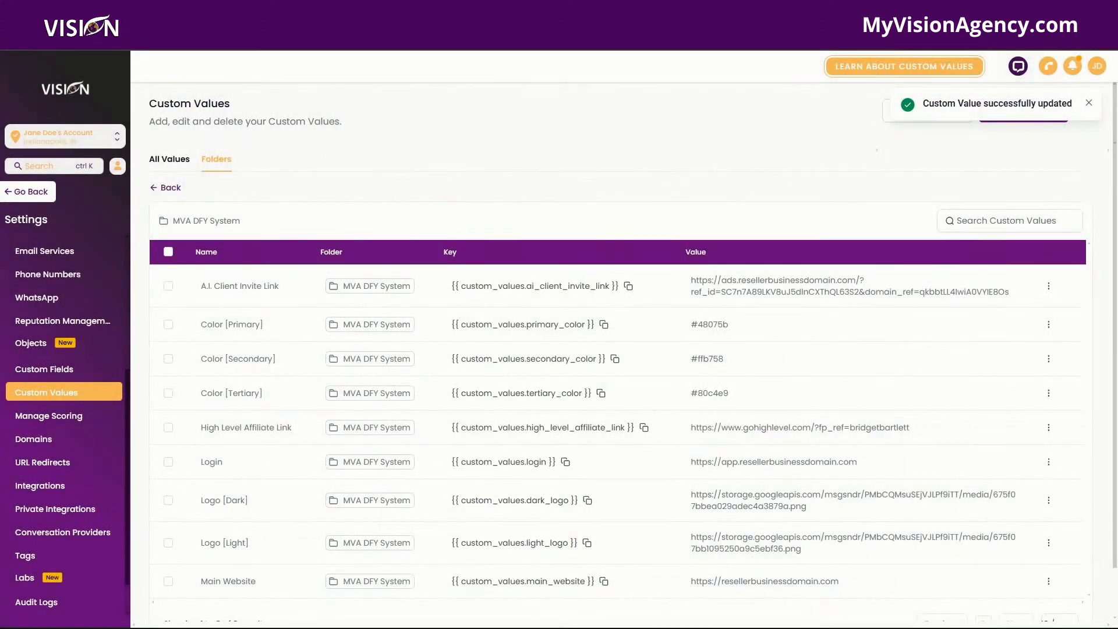
Step: Set the Color [Tertiary] custom value to #6a097d and save the update
{"action": "left_click", "coordinate": [1048, 393]}
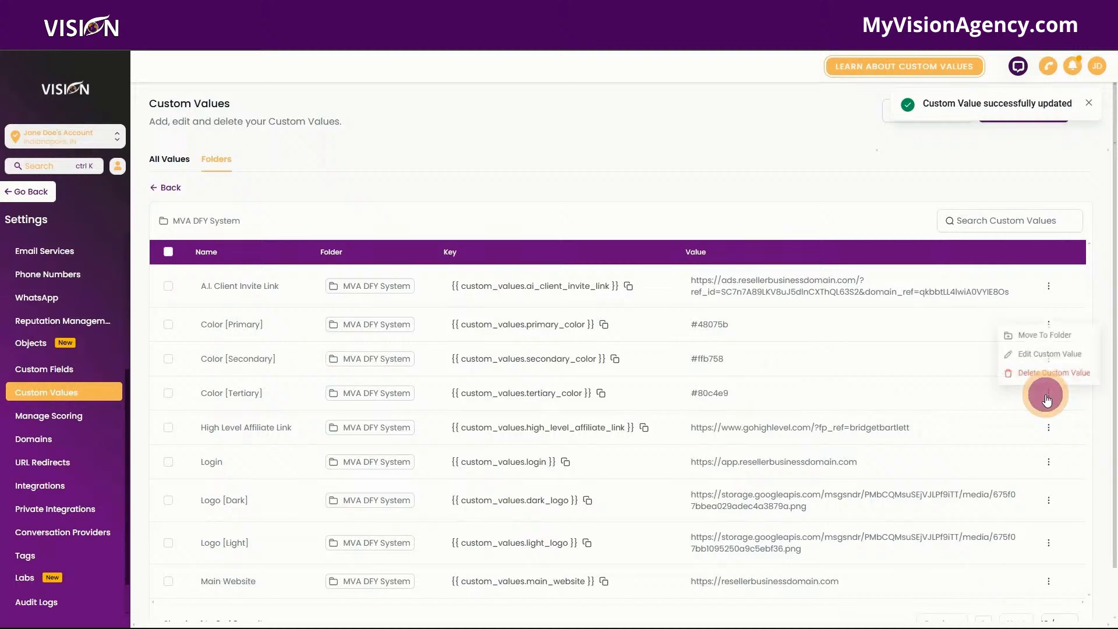
{"action": "left_click", "coordinate": [1034, 354]}
{"action": "left_click", "coordinate": [505, 342]}
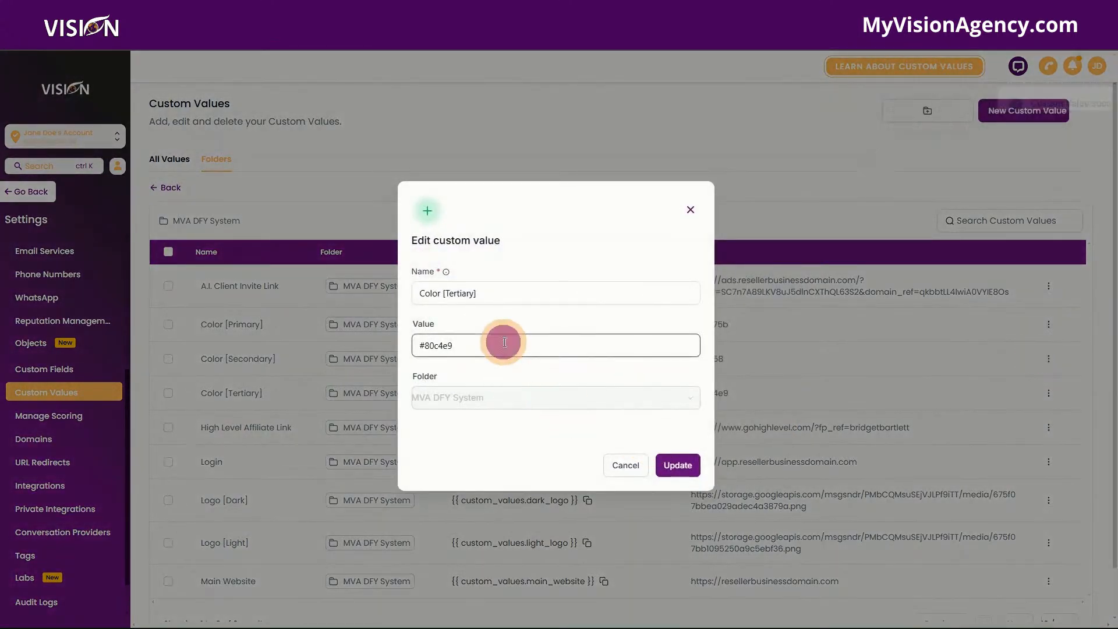
{"action": "left_click_drag", "start_coordinate": [504, 342], "coordinate": [408, 340]}
{"action": "type", "text": "#6a097d"}
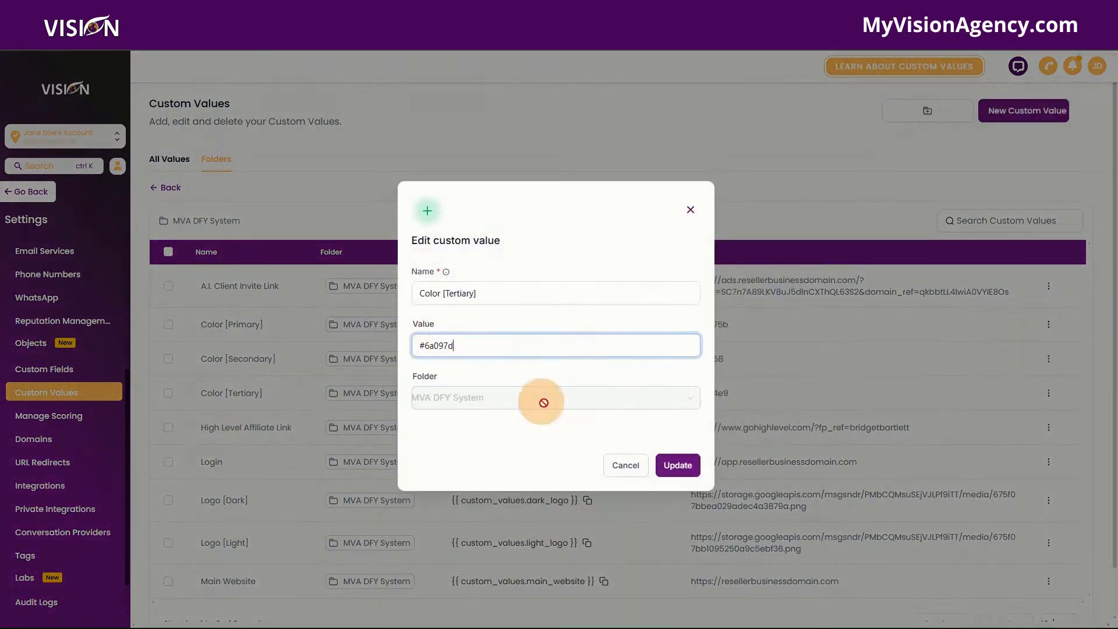
{"action": "left_click", "coordinate": [675, 468]}
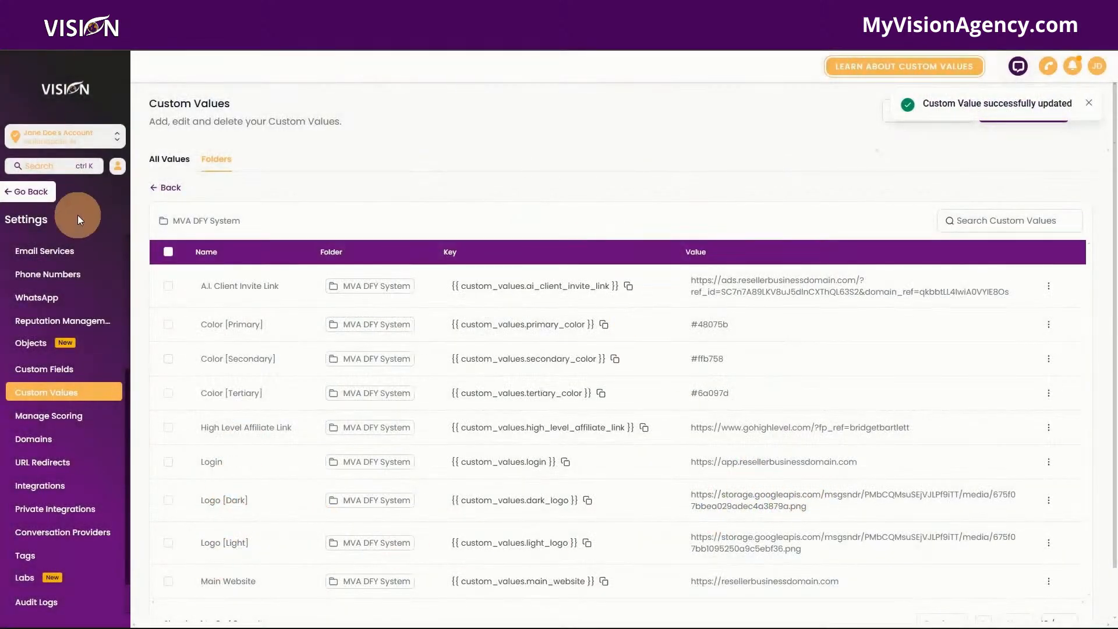
Step: Leave the settings to return to the A.I. Ads funnel and open a preview of its Home page
{"action": "left_click", "coordinate": [27, 191]}
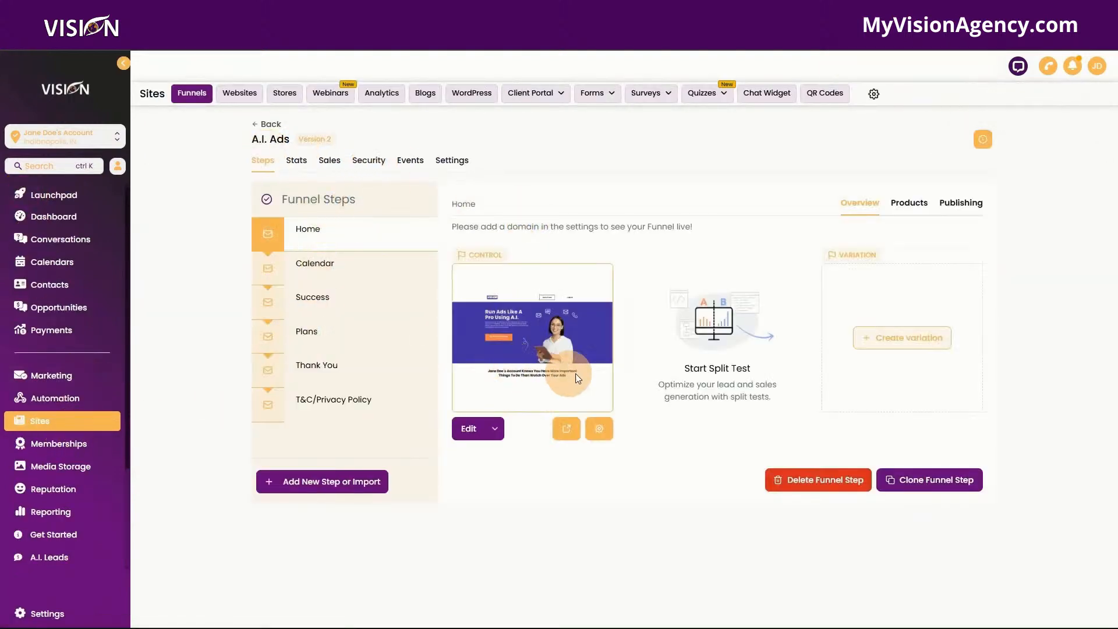
{"action": "left_click", "coordinate": [565, 429]}
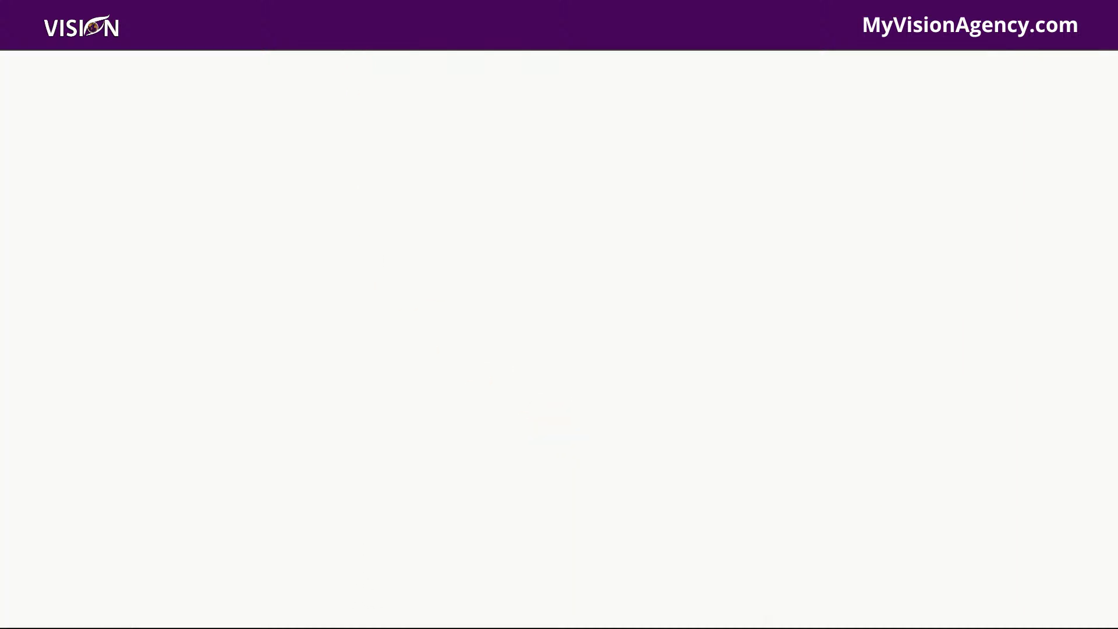